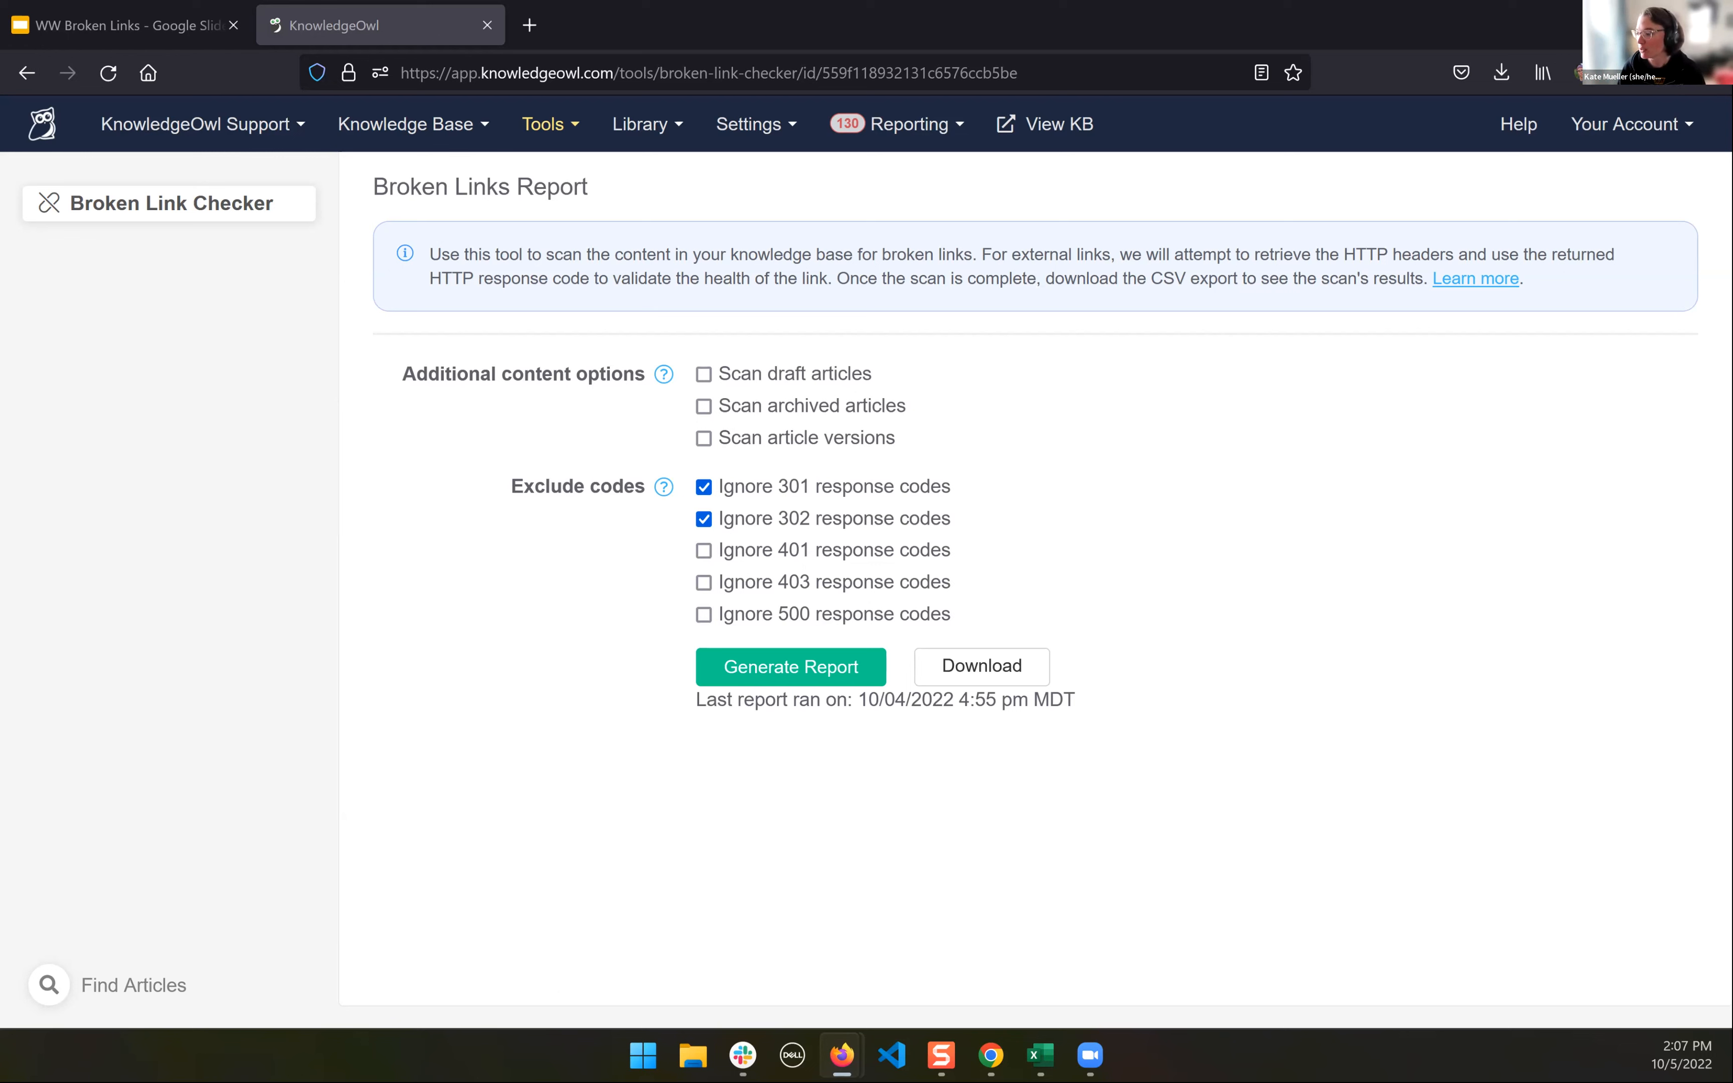
# - Switch to KnowledgeOwl_Support_broken_link_check_Oct_04_2022.csv in Excel and widen the Object ID column to show full IDs
pyautogui.moveTo(1041, 1056)
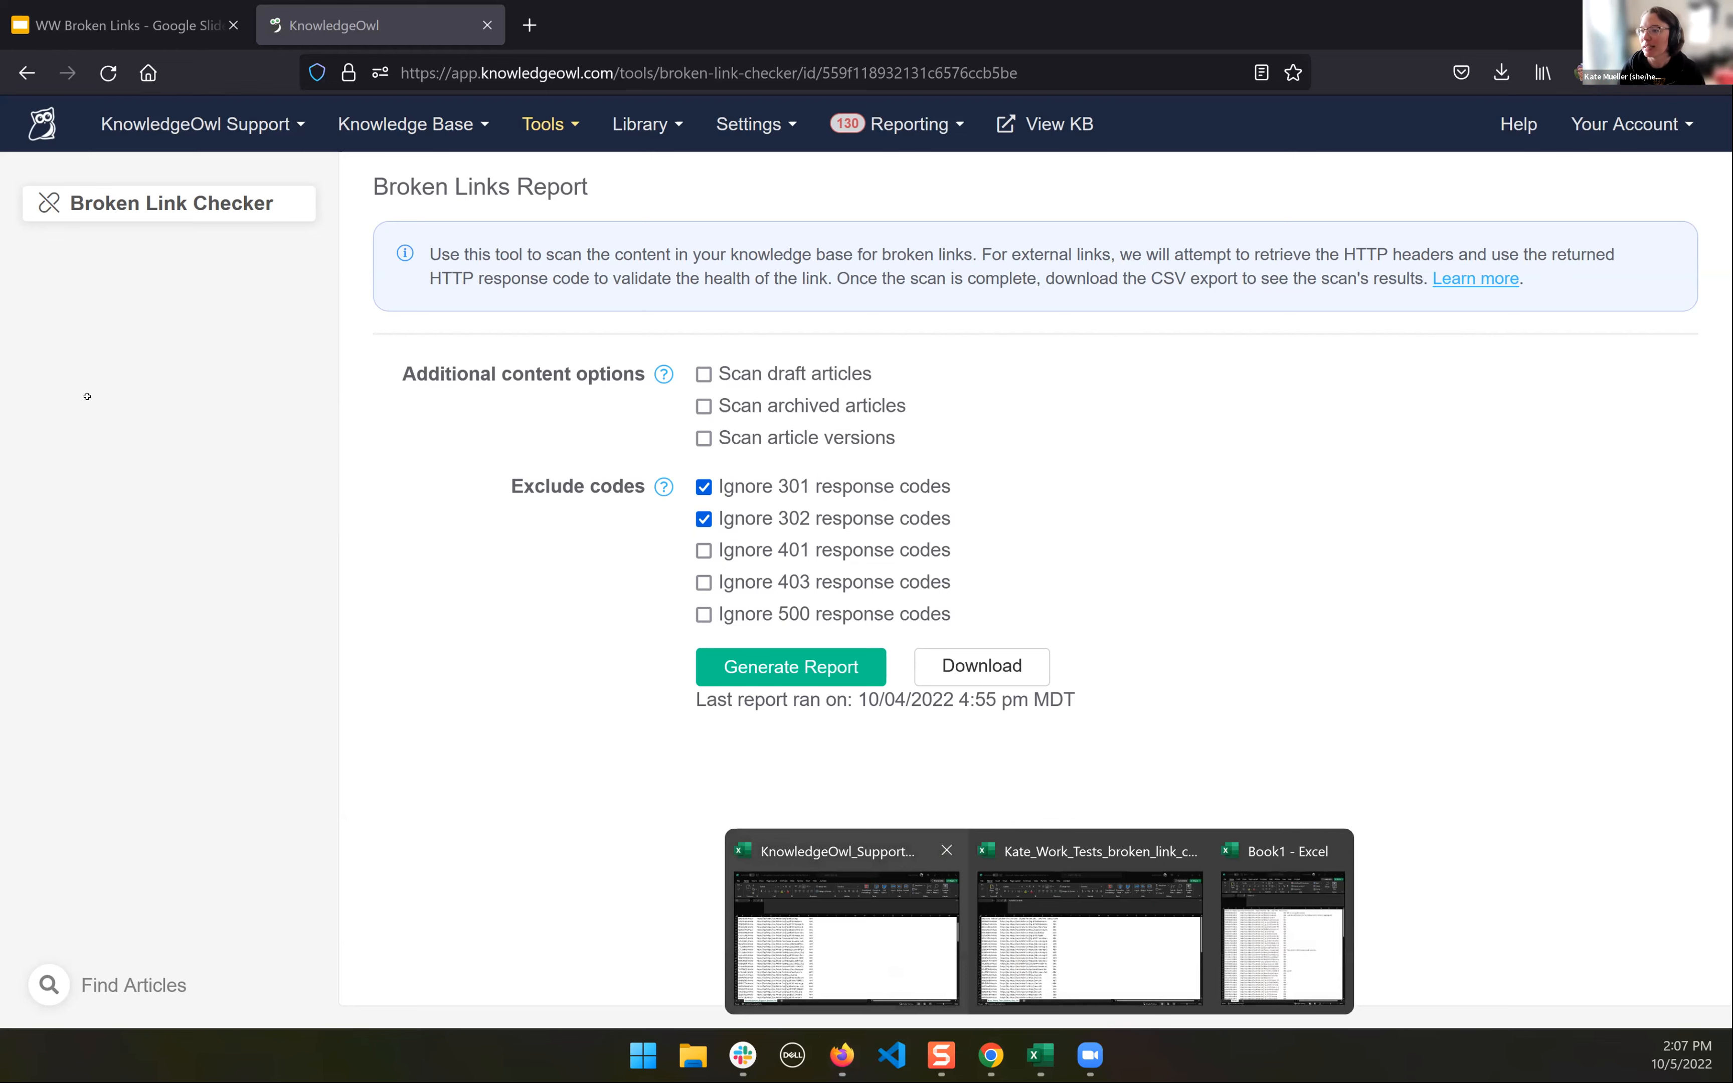
pyautogui.click(847, 938)
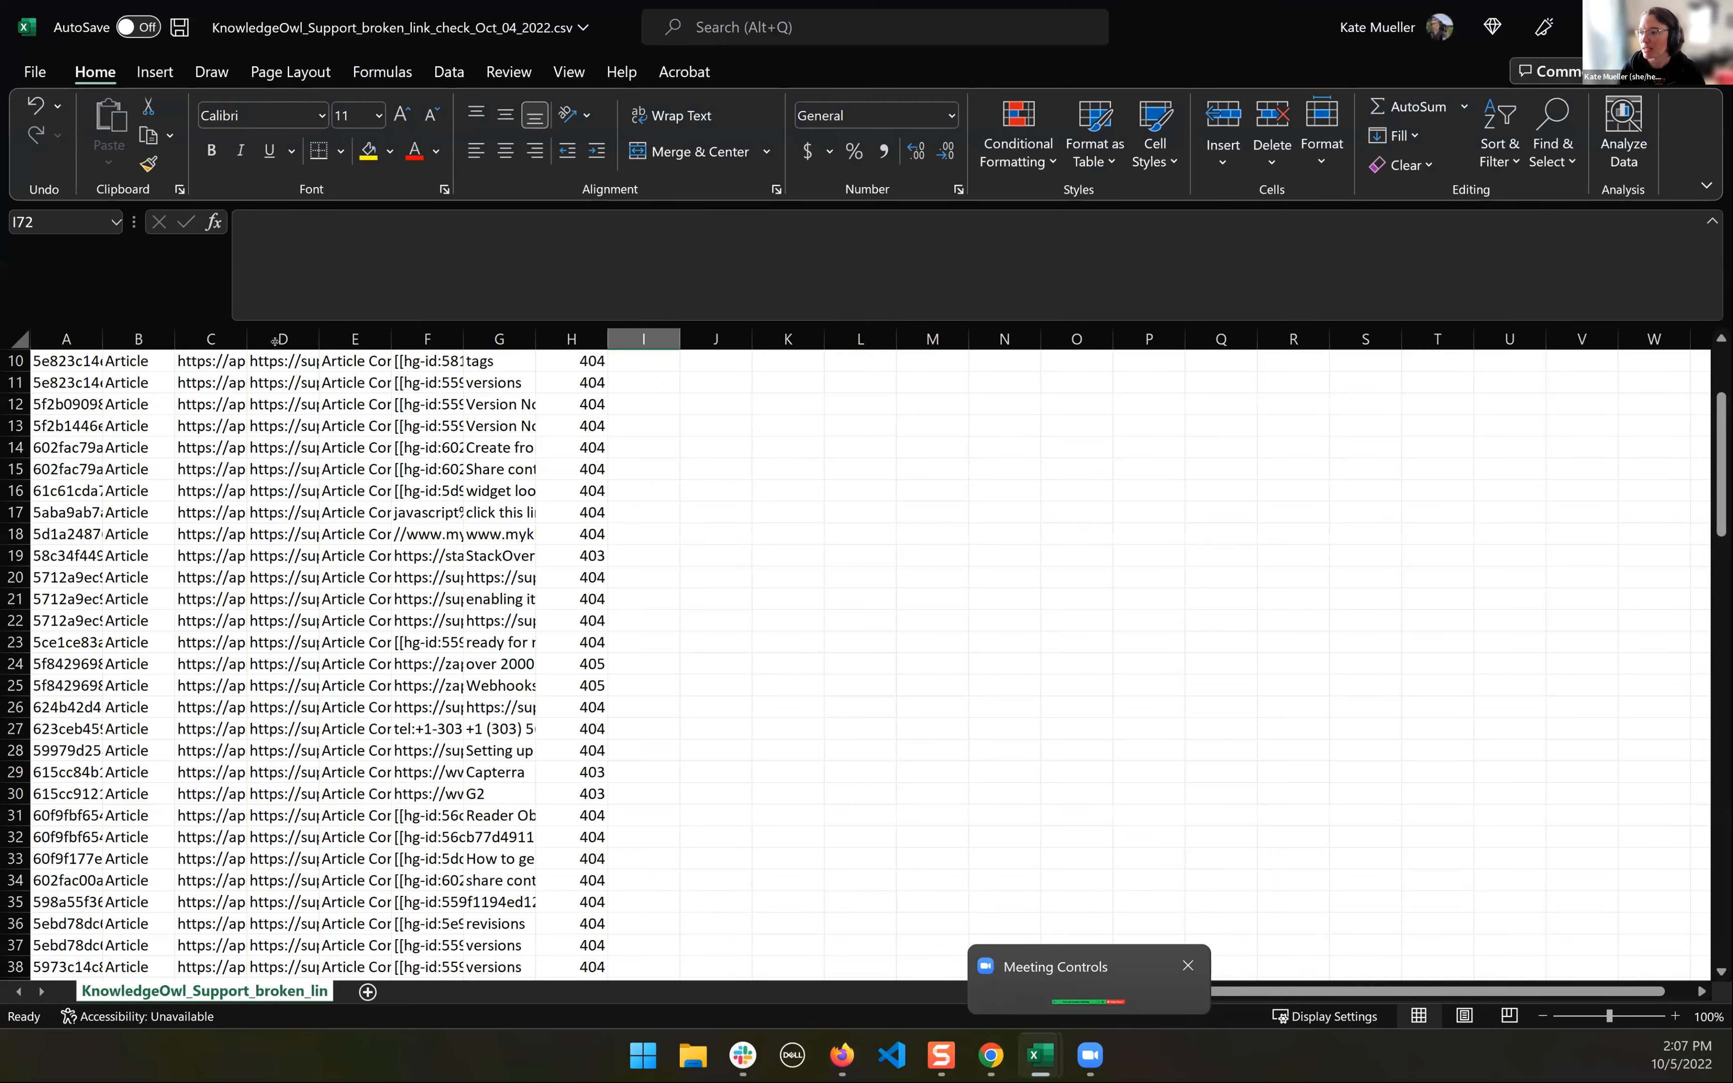
pyautogui.scroll(3, 67, 383)
pyautogui.click(67, 383)
pyautogui.moveTo(102, 339); pyautogui.dragTo(278, 340)
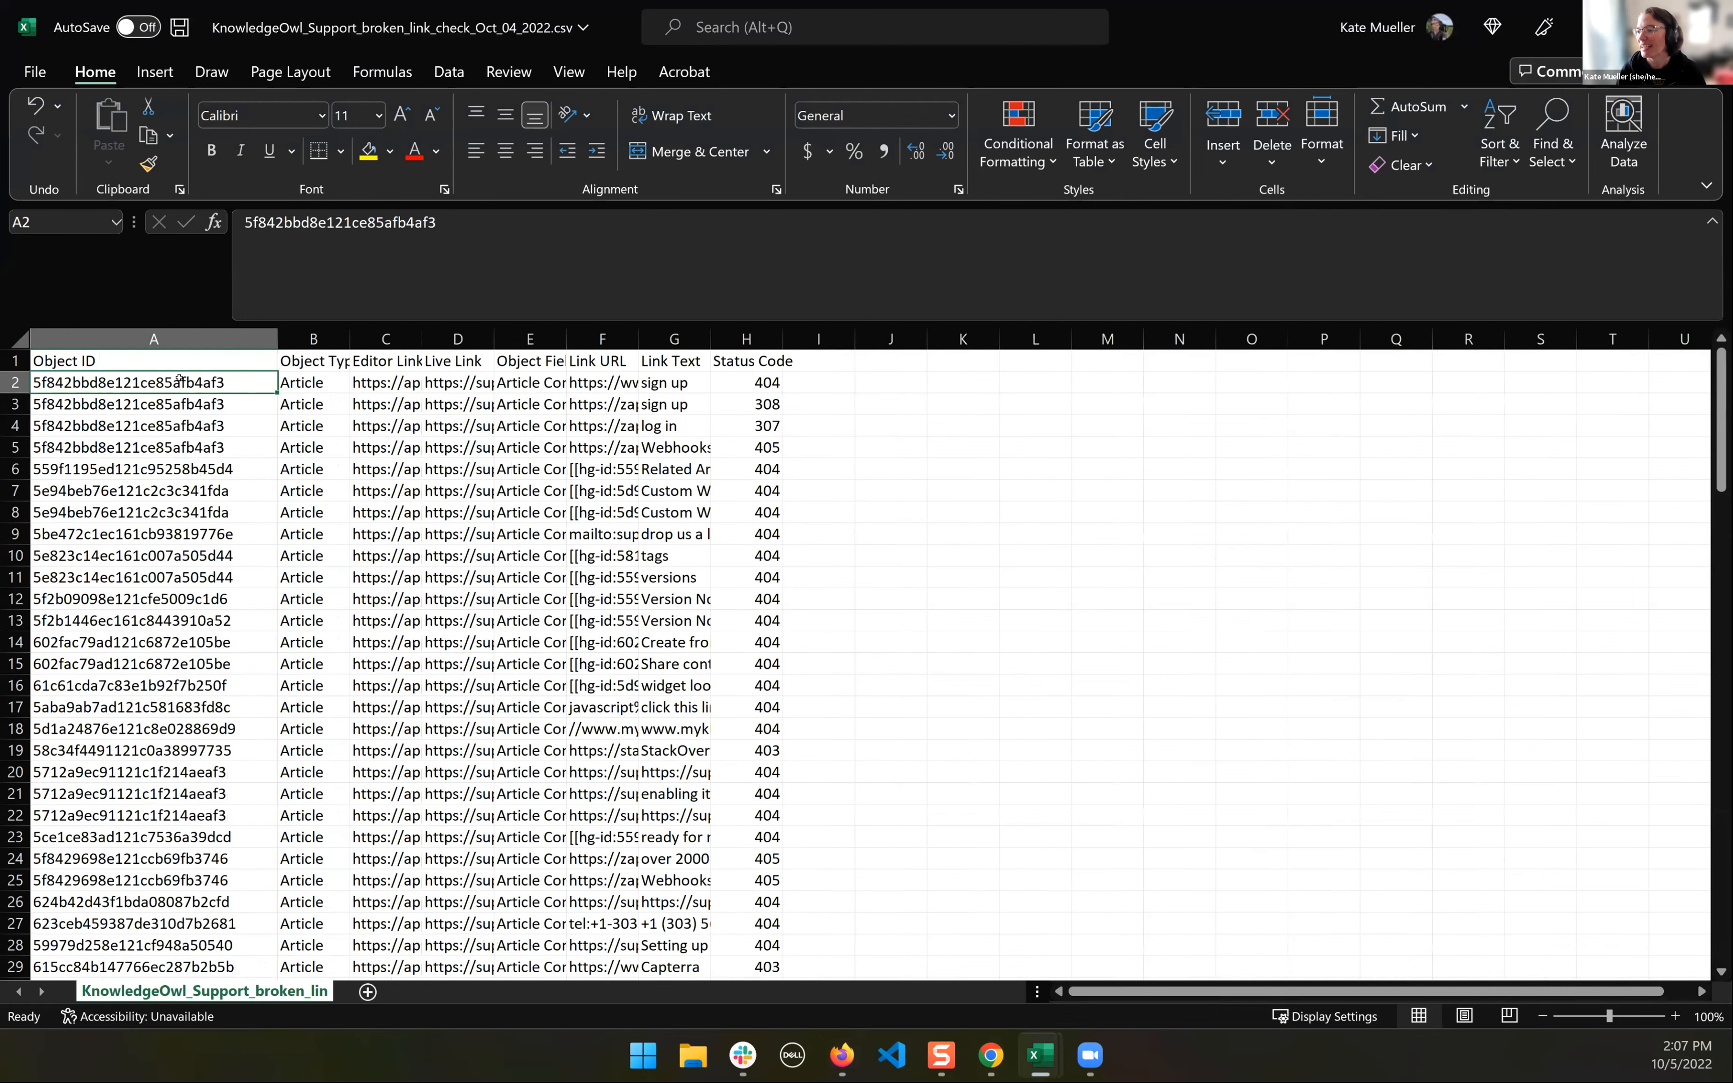
pyautogui.click(129, 338)
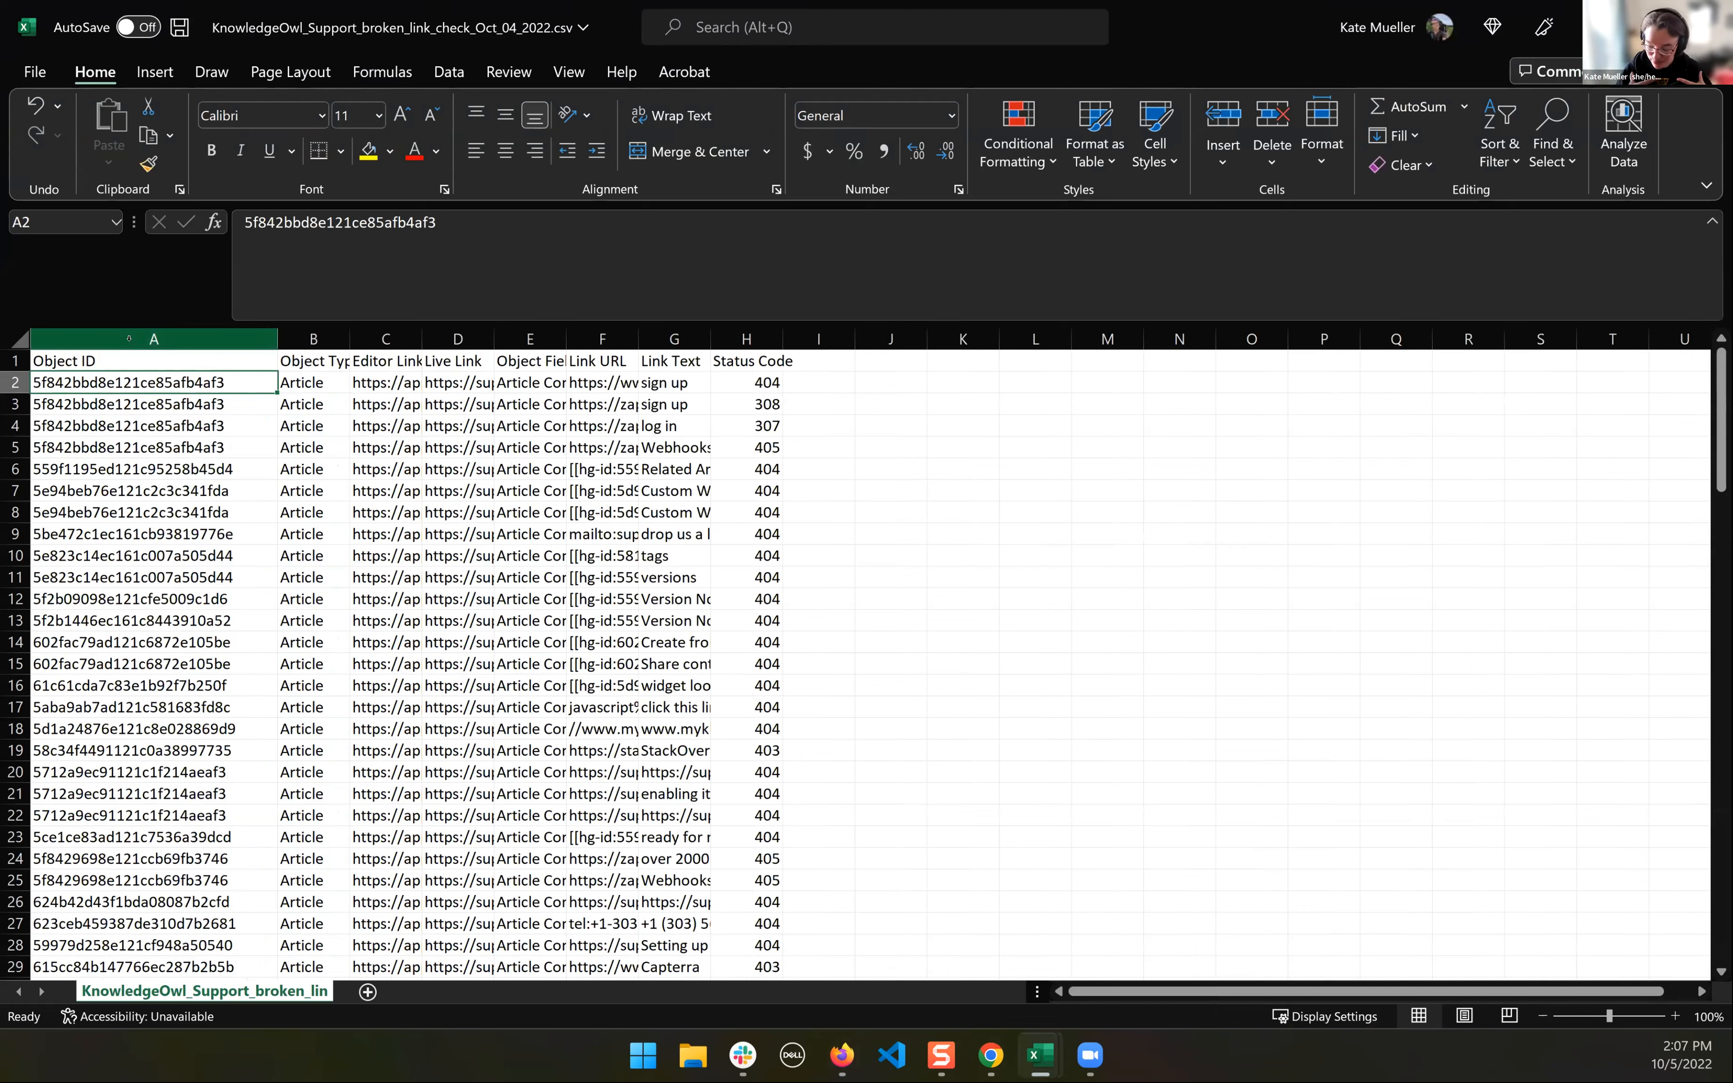
# - Check the first row's Editor Link and Object Type cells, and fit the Object Type column to its contents
pyautogui.click(398, 384)
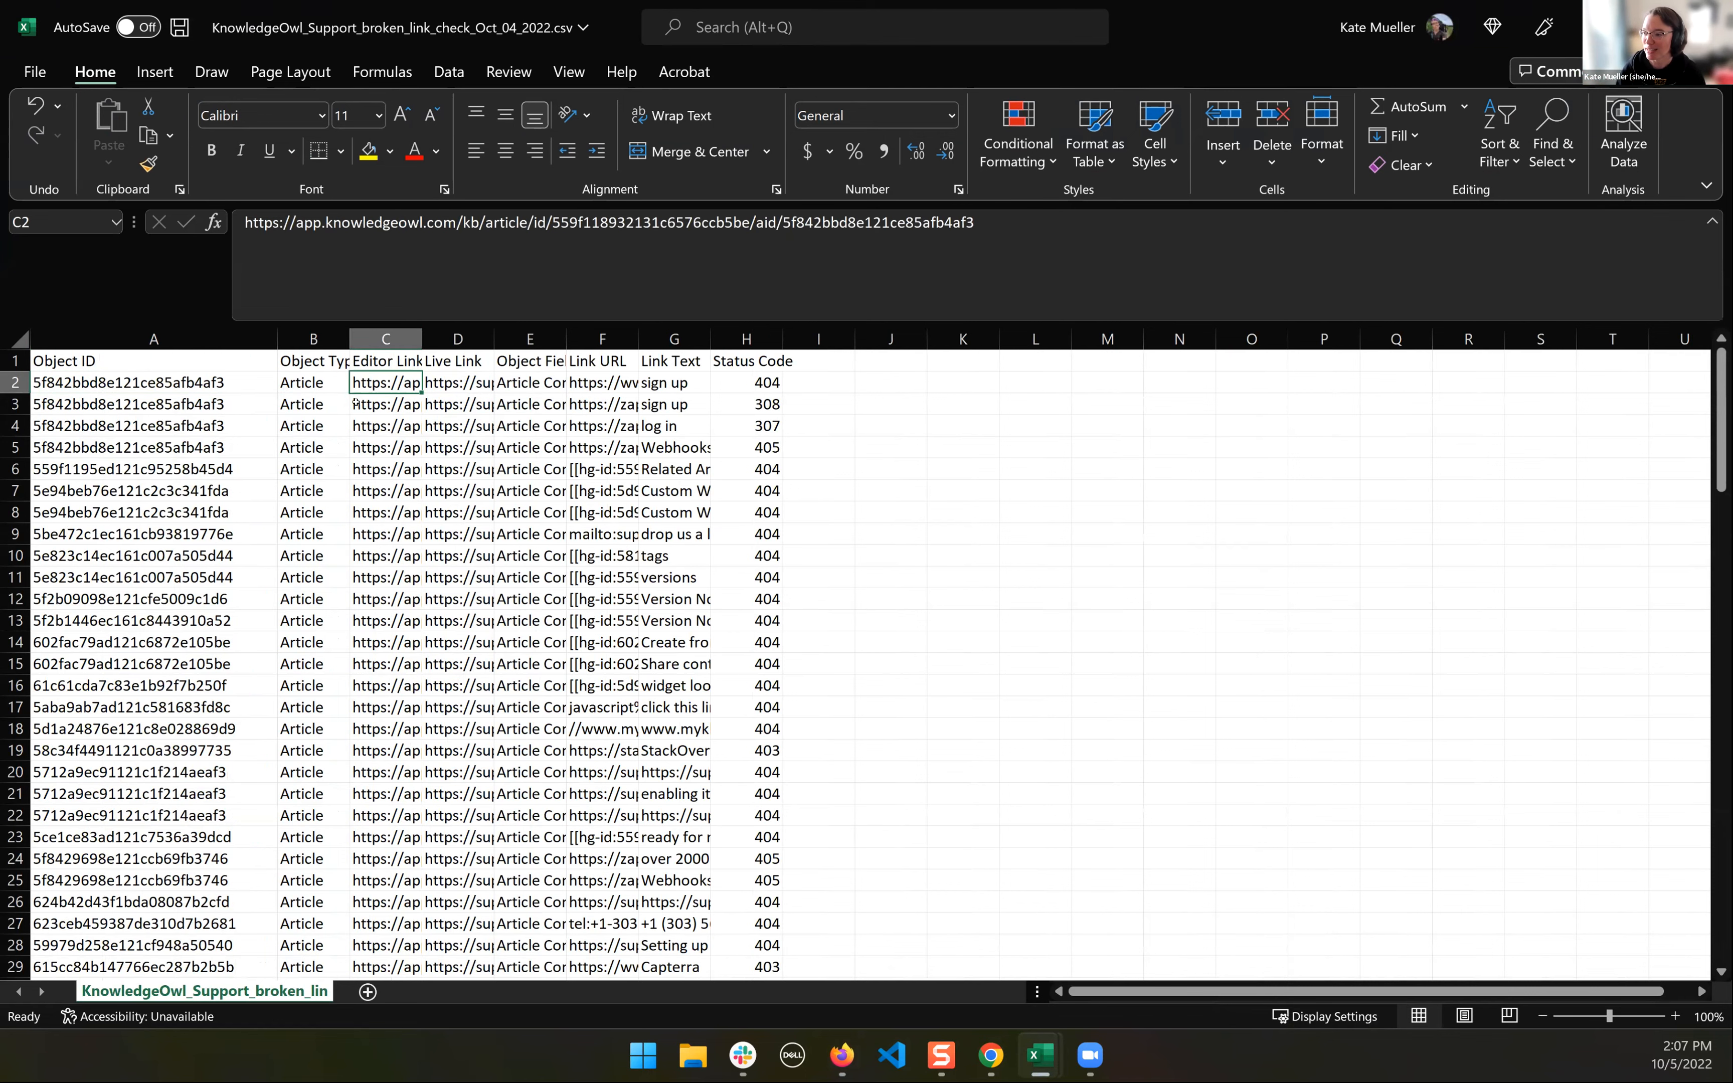
pyautogui.click(296, 384)
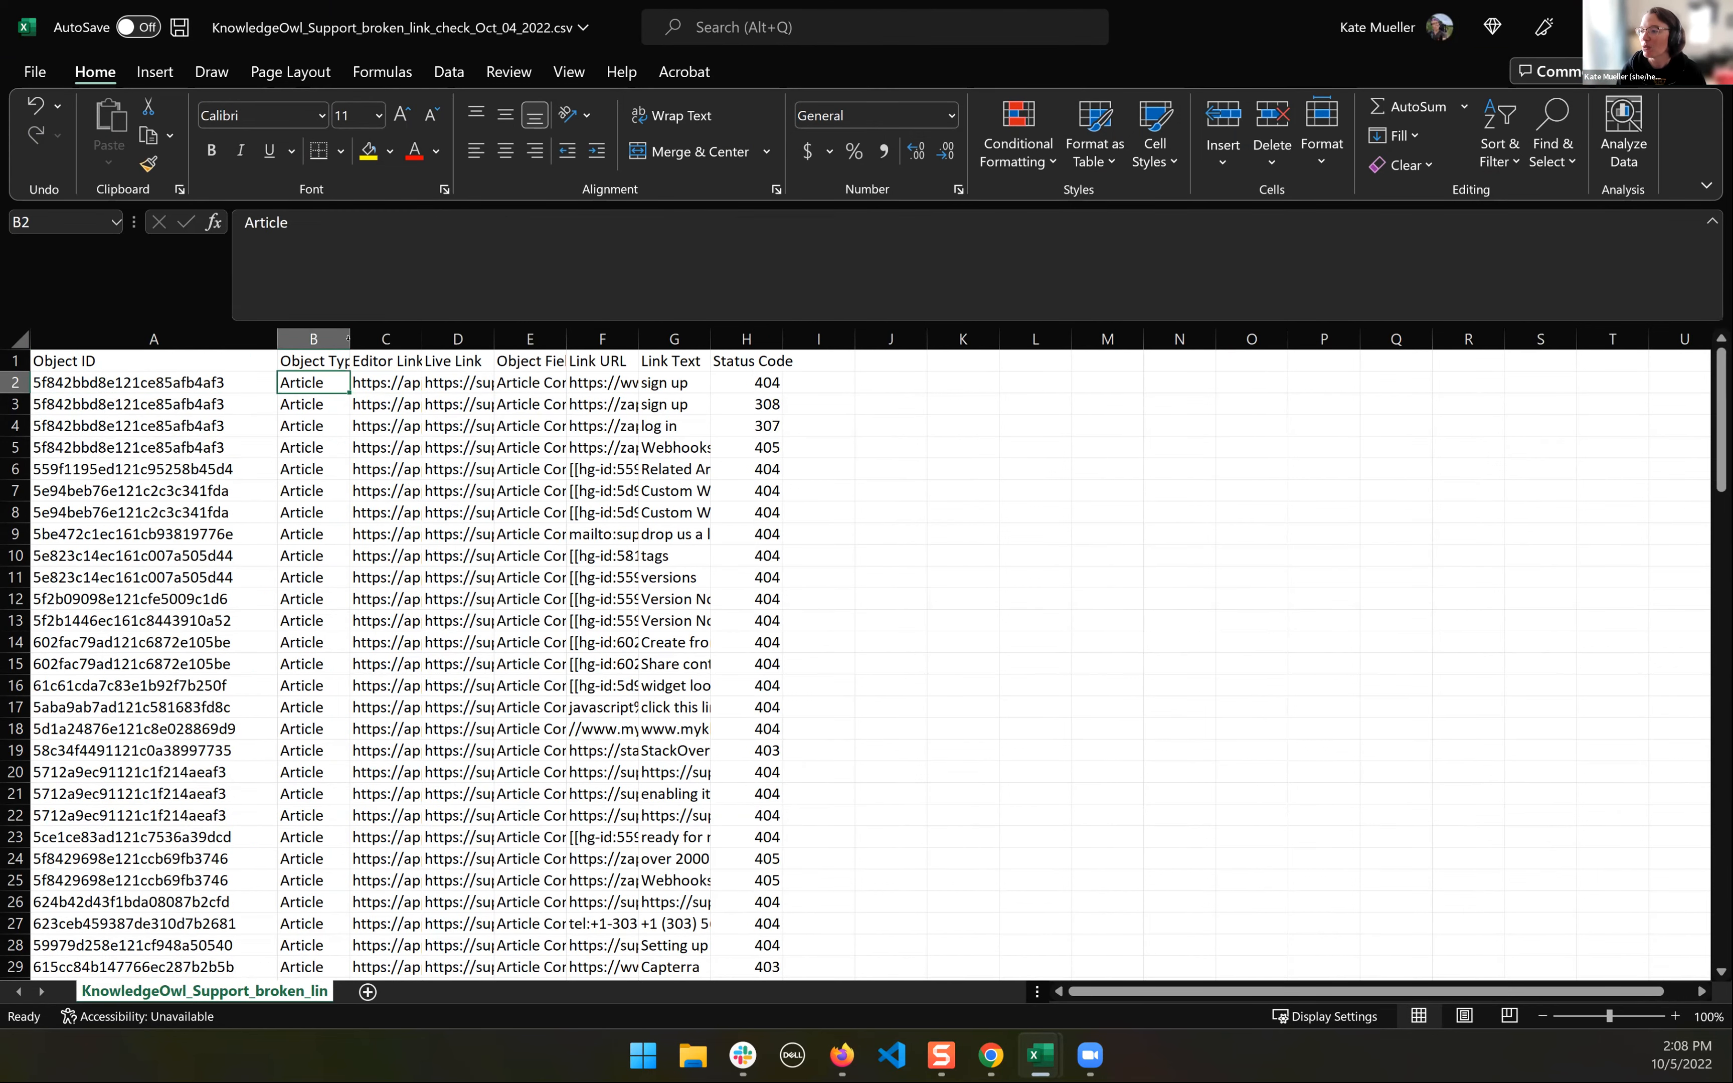
pyautogui.doubleClick(349, 338)
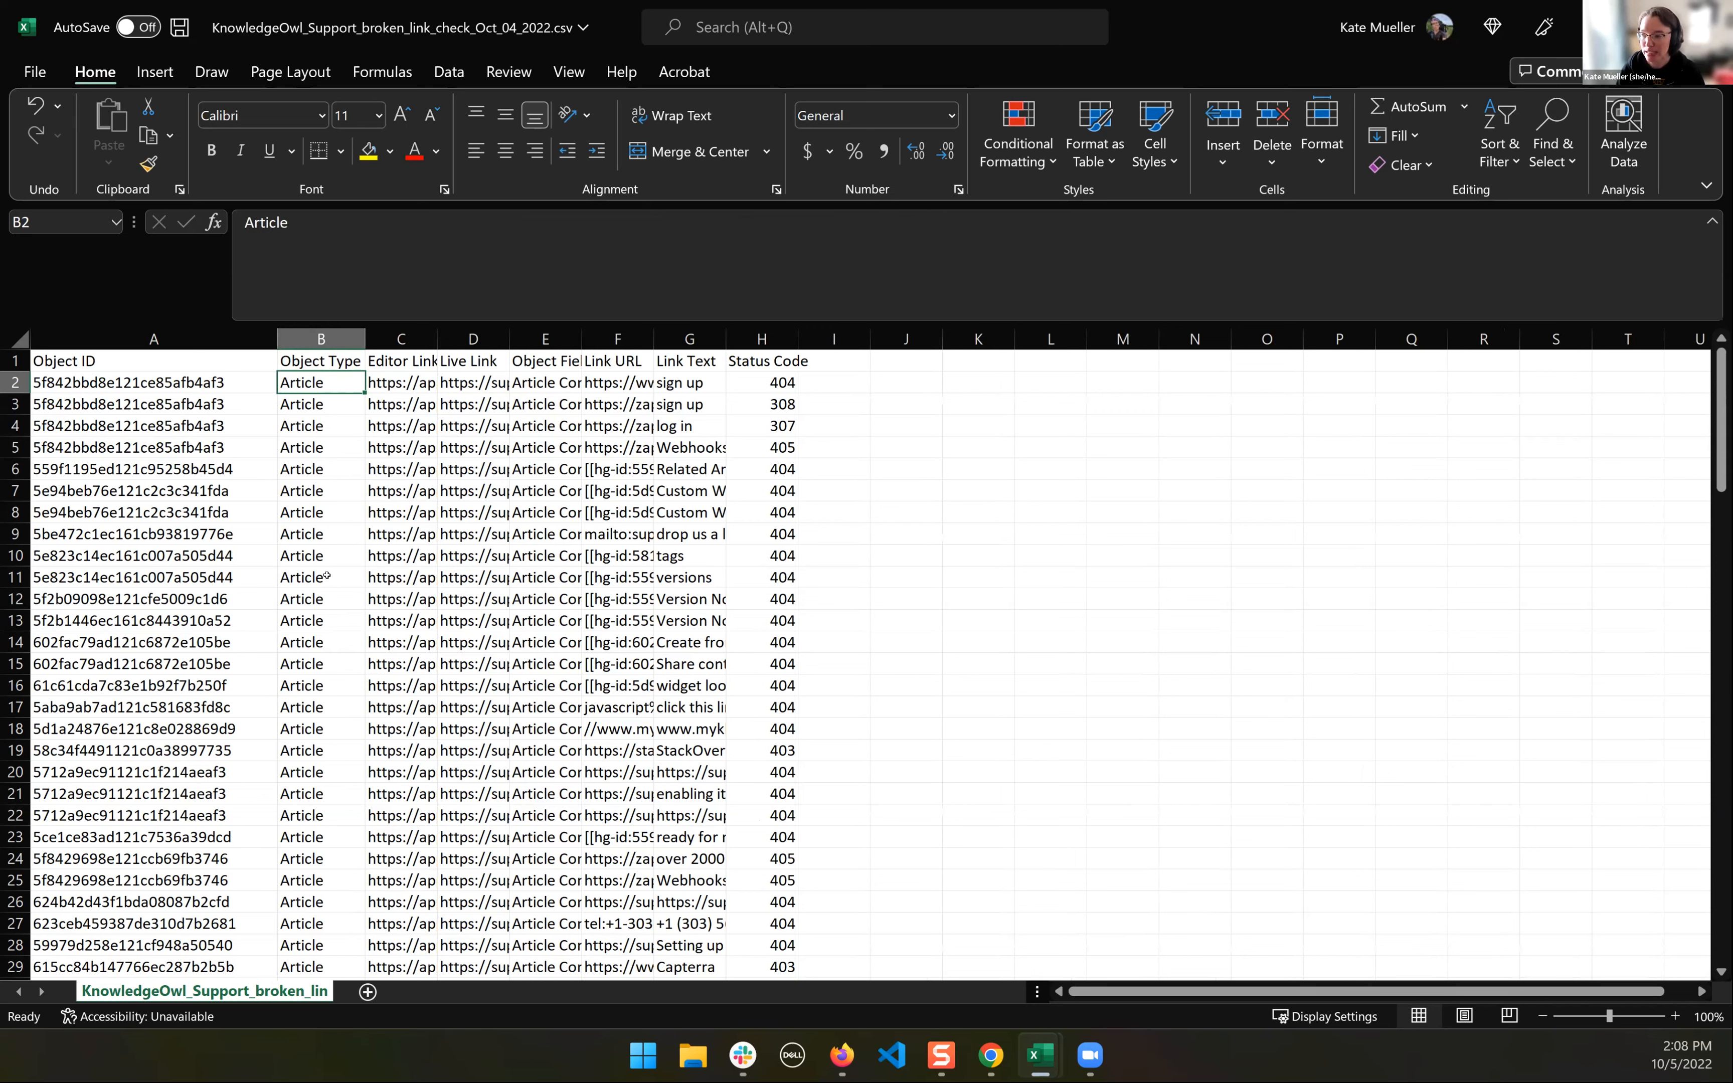
# - Look through the Object Type values down to the last row of the report and return to the first row
pyautogui.scroll(-1, 327, 576)
pyautogui.scroll(-20, 333, 569)
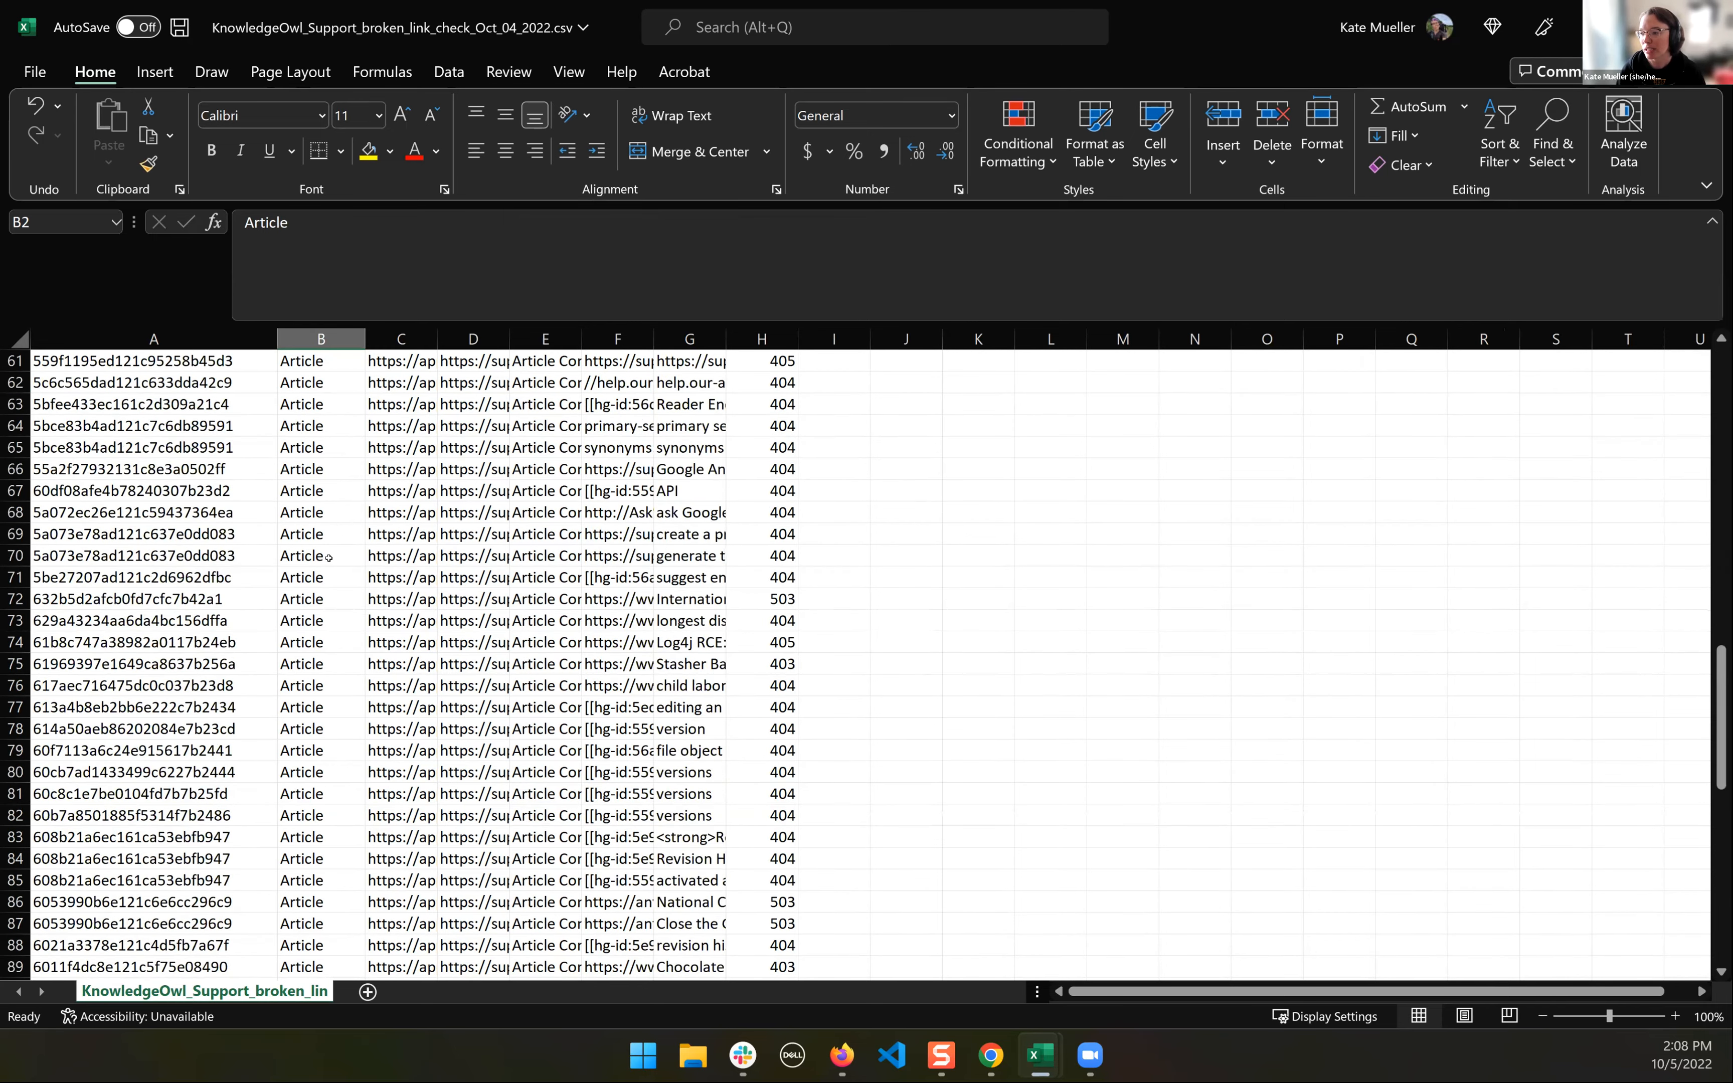
pyautogui.scroll(-6, 312, 550)
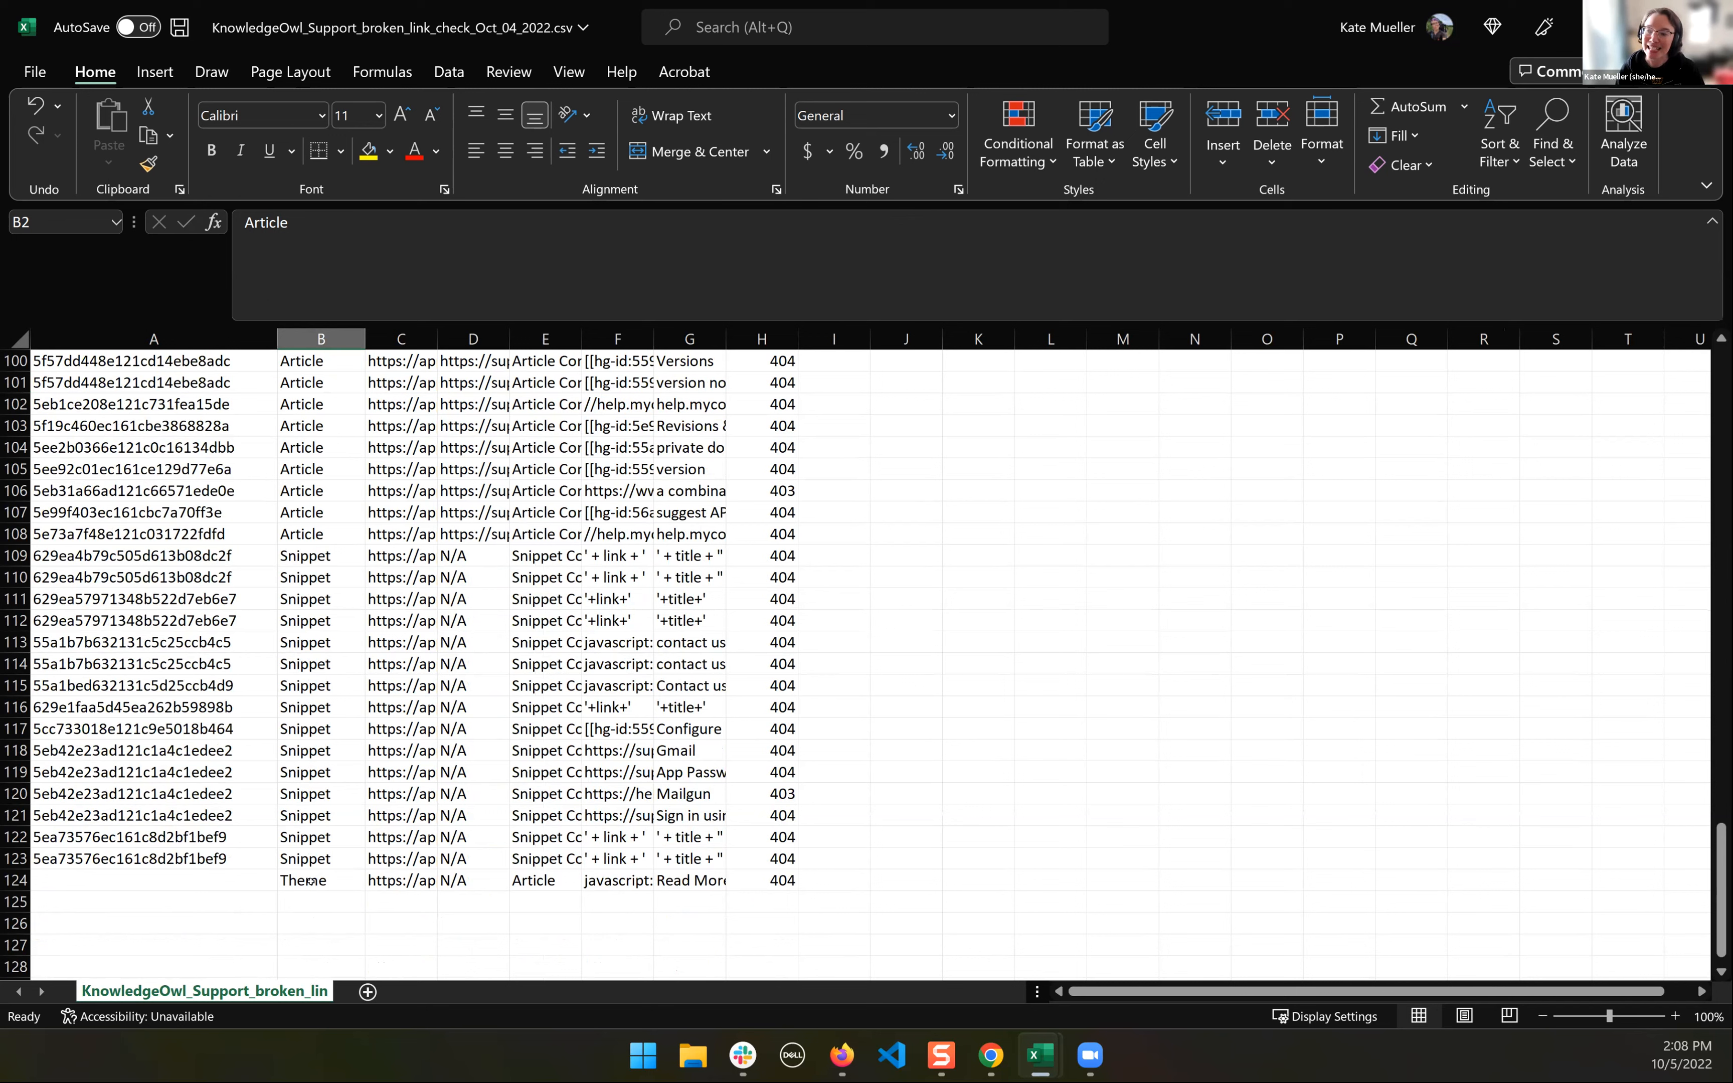
pyautogui.scroll(8, 338, 775)
pyautogui.scroll(20, 339, 775)
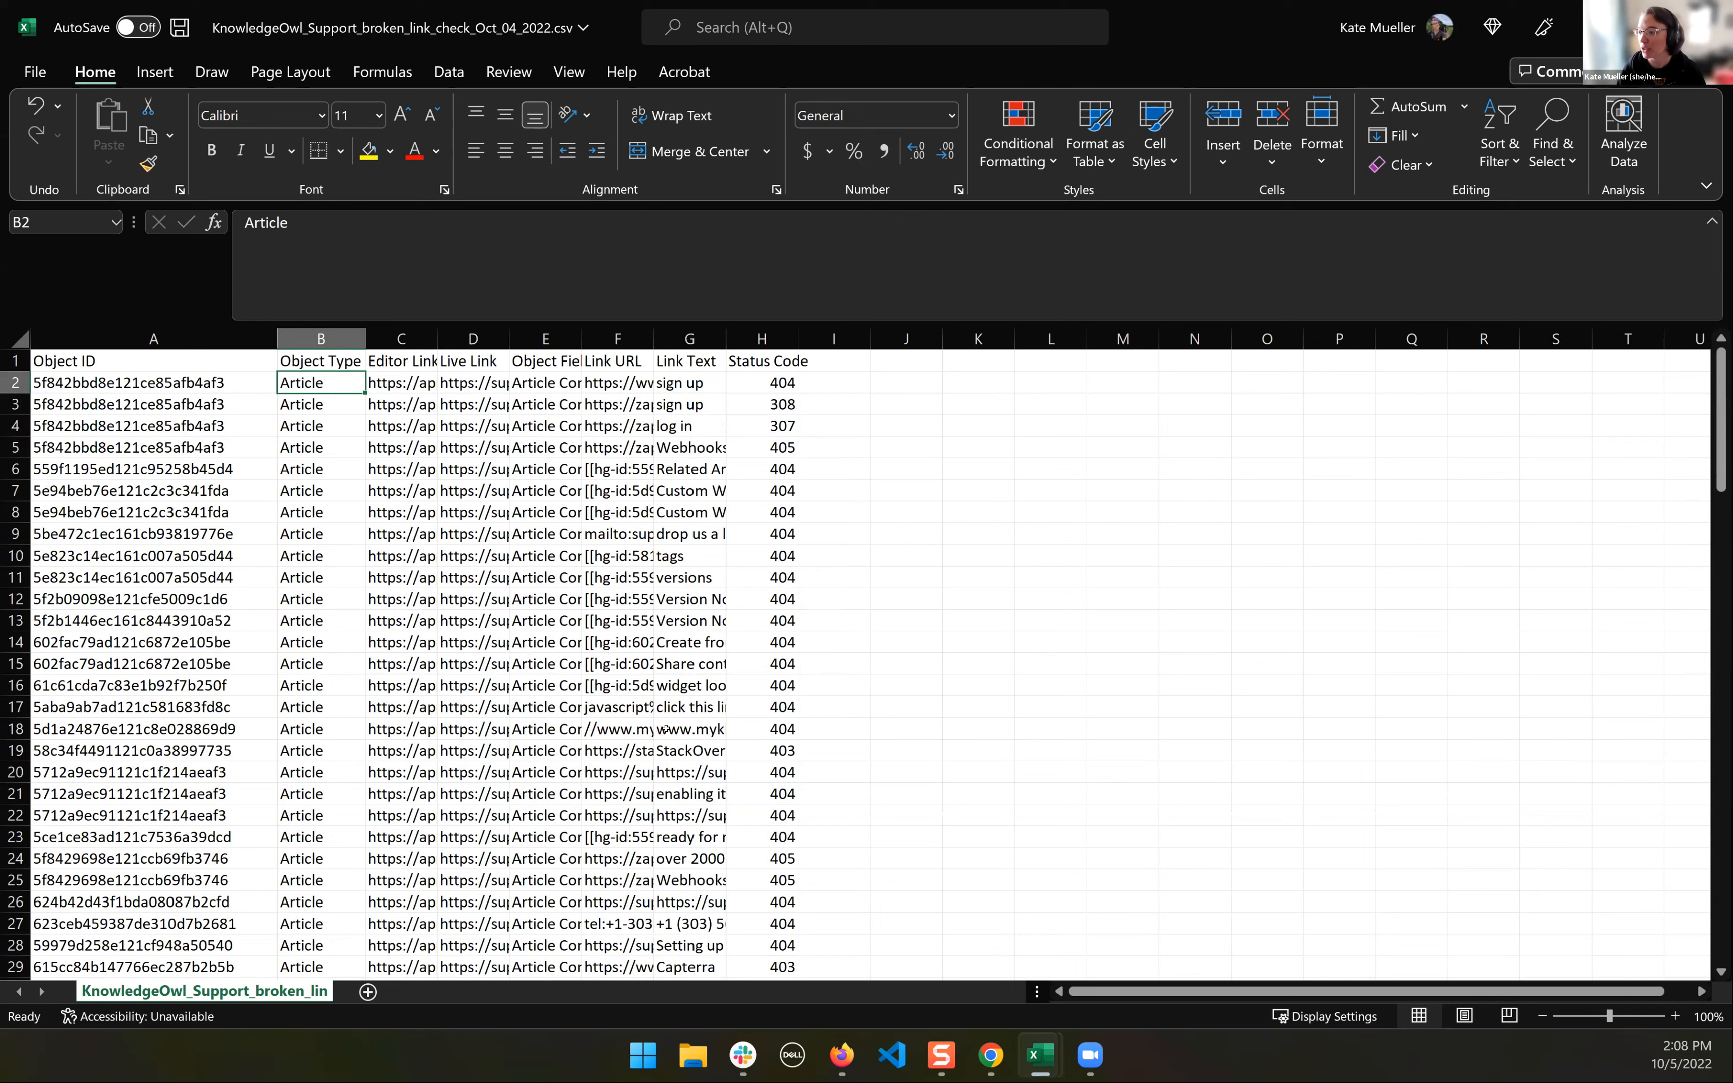
# - Switch to the Broken Links Report page in Firefox to review its additional content options
pyautogui.moveTo(990, 1055)
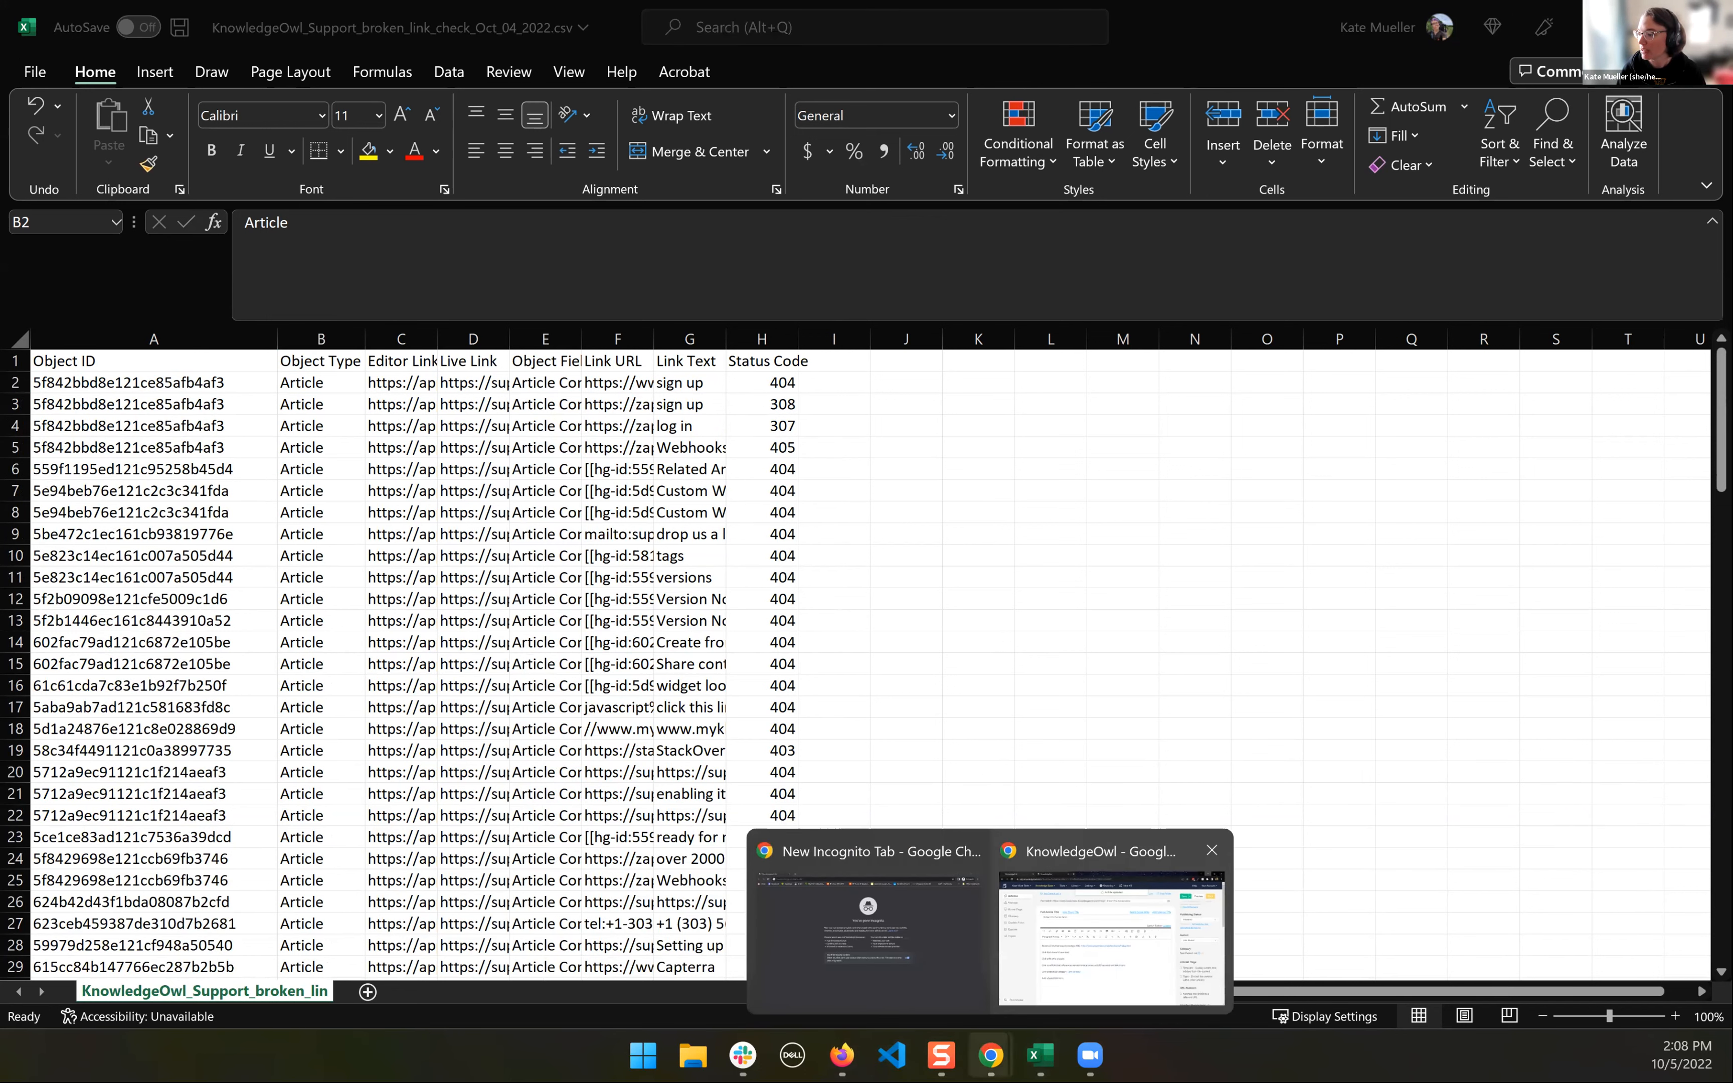
pyautogui.moveTo(842, 1055)
pyautogui.click(719, 932)
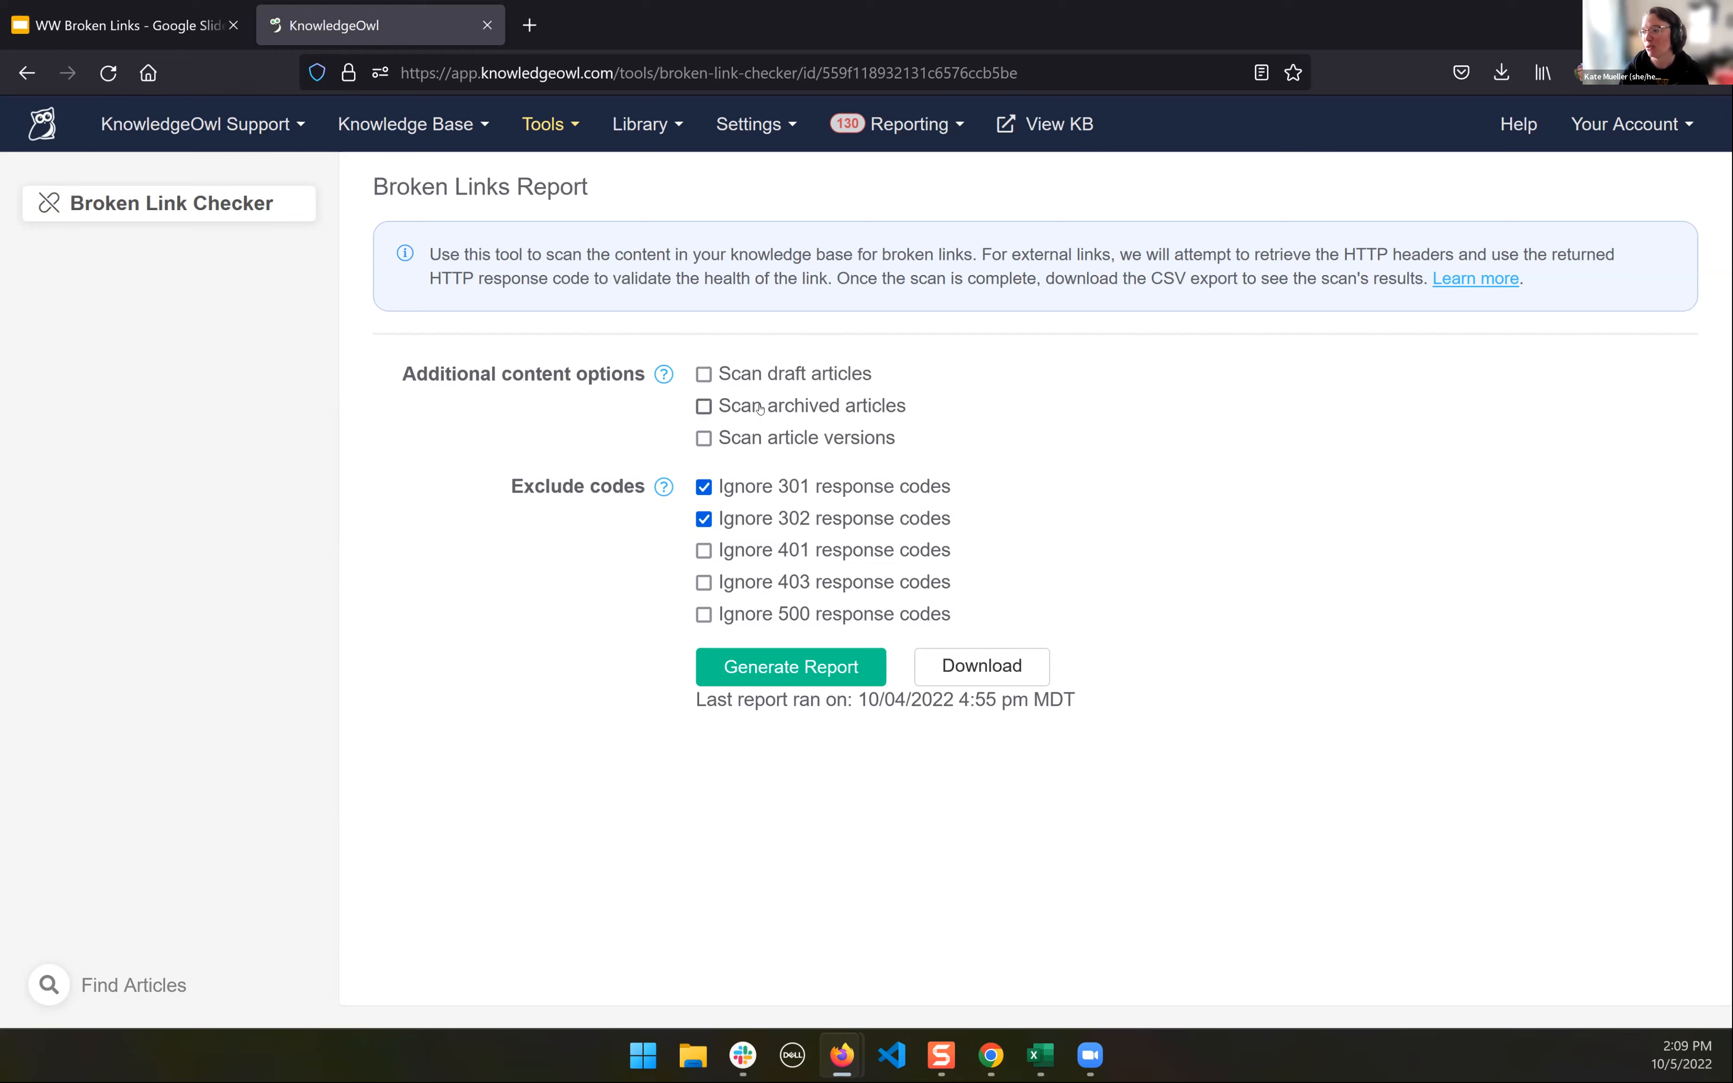
# - Return to the broken link report in Excel and highlight the Object Type through Status Code columns down to row 18
pyautogui.moveTo(1041, 1055)
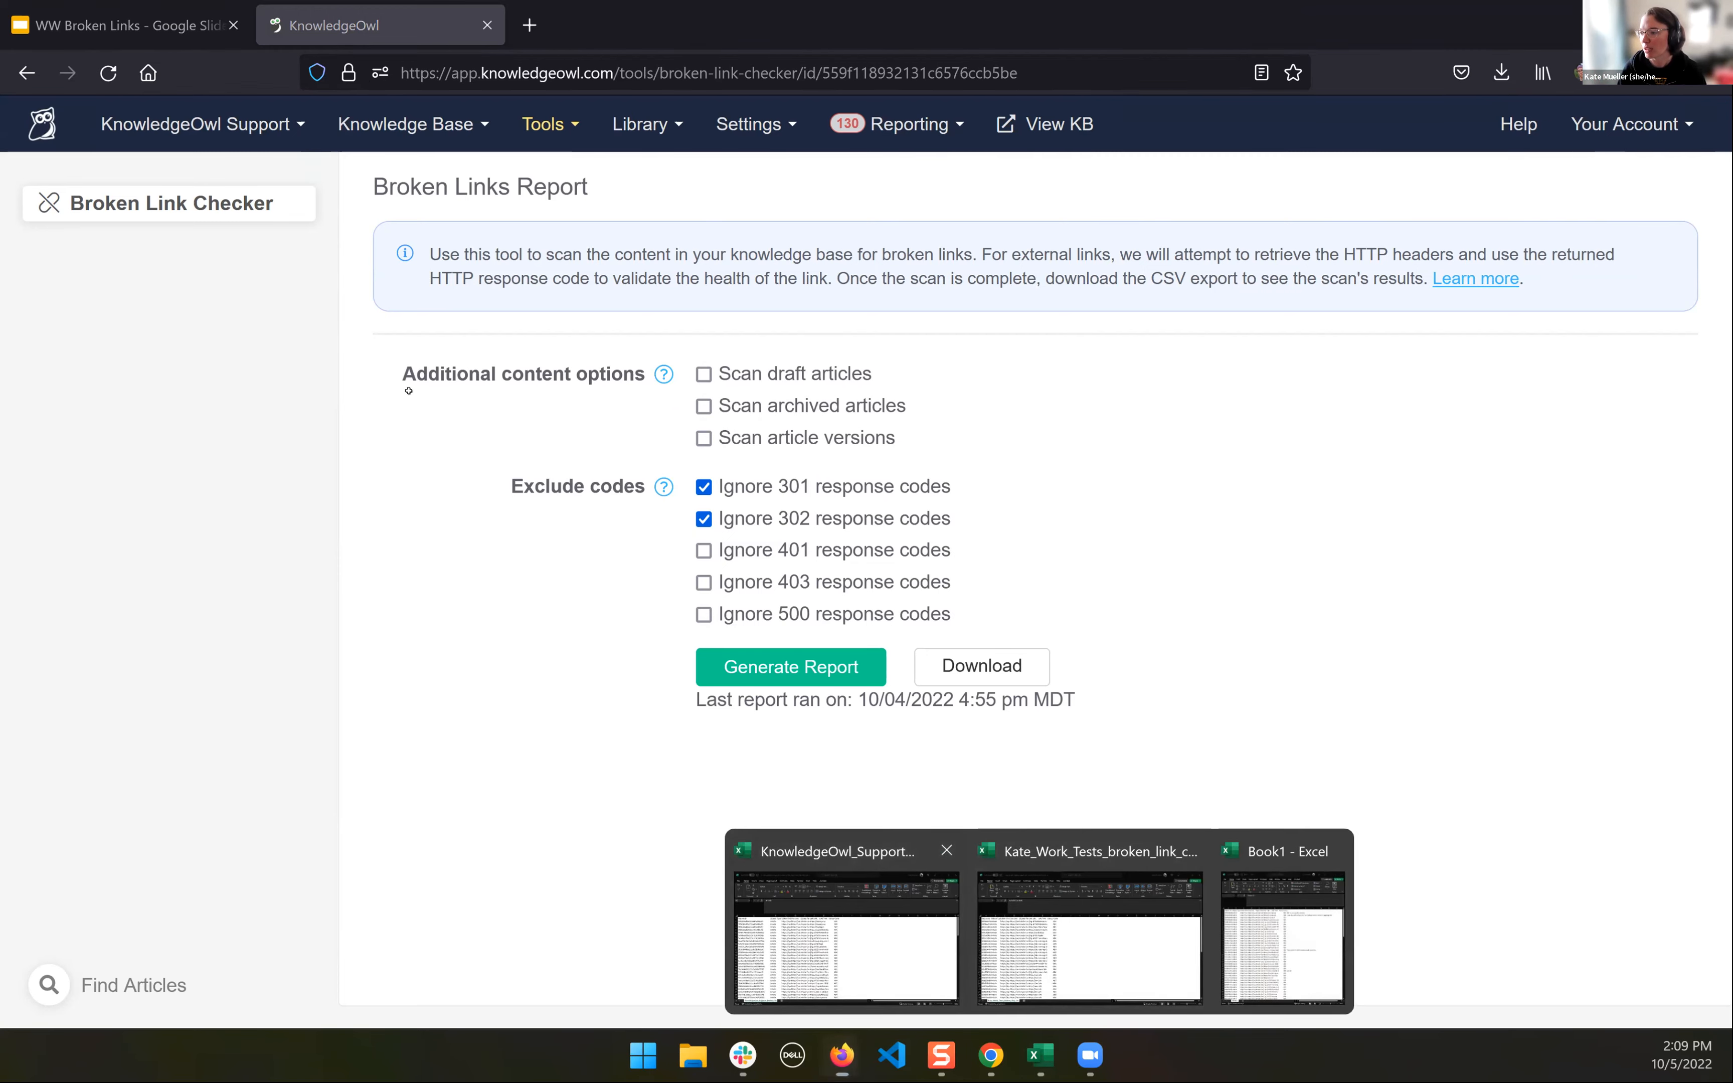
pyautogui.click(845, 935)
pyautogui.click(417, 393)
pyautogui.press('Up')
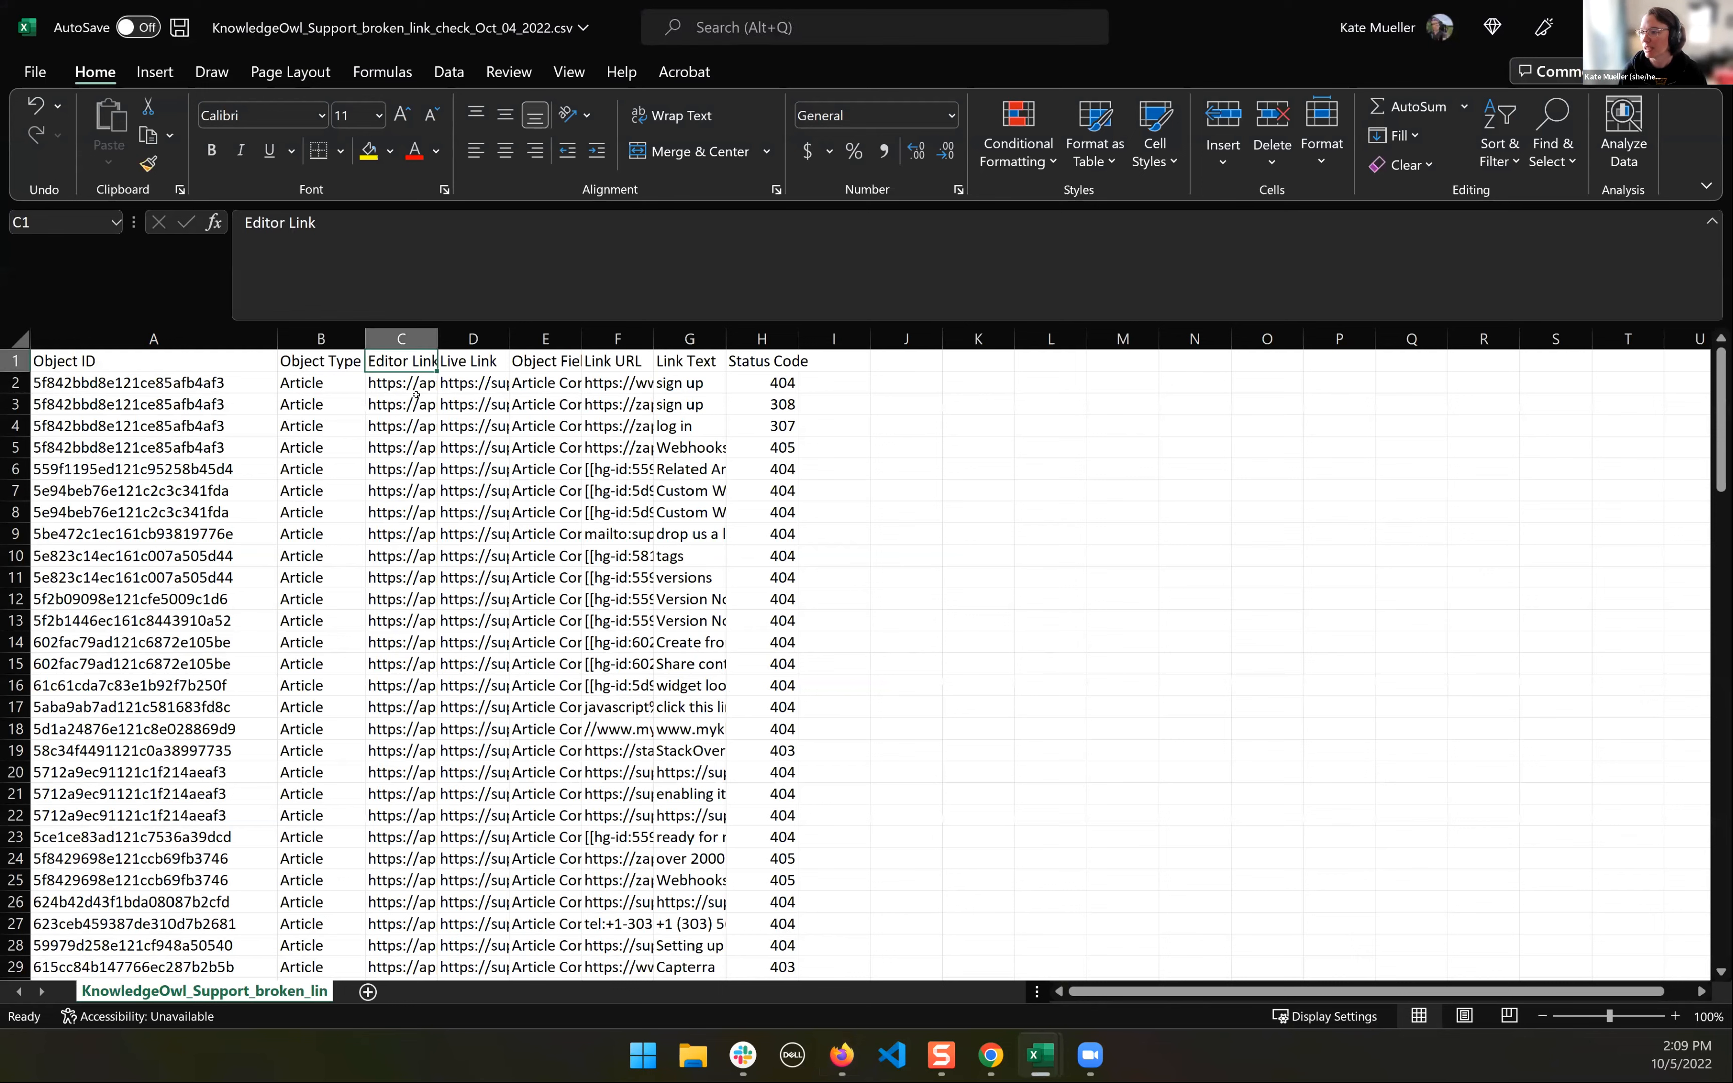
pyautogui.press('Left')
pyautogui.hotkey('shift', 'Right')
pyautogui.hotkey('shift', 'Right')
pyautogui.hotkey('shift', 'Right')
pyautogui.hotkey('shift', 'Right')
pyautogui.hotkey('shift', 'Right')
pyautogui.hotkey('shift', 'Right')
pyautogui.hotkey('shift', 'Down')
pyautogui.hotkey('shift', 'Down')
pyautogui.hotkey('shift', 'Down')
pyautogui.hotkey('shift', 'Down')
pyautogui.hotkey('shift', 'Down')
pyautogui.hotkey('shift', 'Down')
pyautogui.hotkey('shift', 'Down')
pyautogui.hotkey('shift', 'Down')
pyautogui.hotkey('shift', 'Down')
pyautogui.hotkey('shift', 'Down')
pyautogui.hotkey('shift', 'Down')
pyautogui.hotkey('shift', 'Down')
pyautogui.hotkey('shift', 'Down')
pyautogui.hotkey('shift', 'Down')
pyautogui.hotkey('shift', 'Down')
pyautogui.hotkey('shift', 'Down')
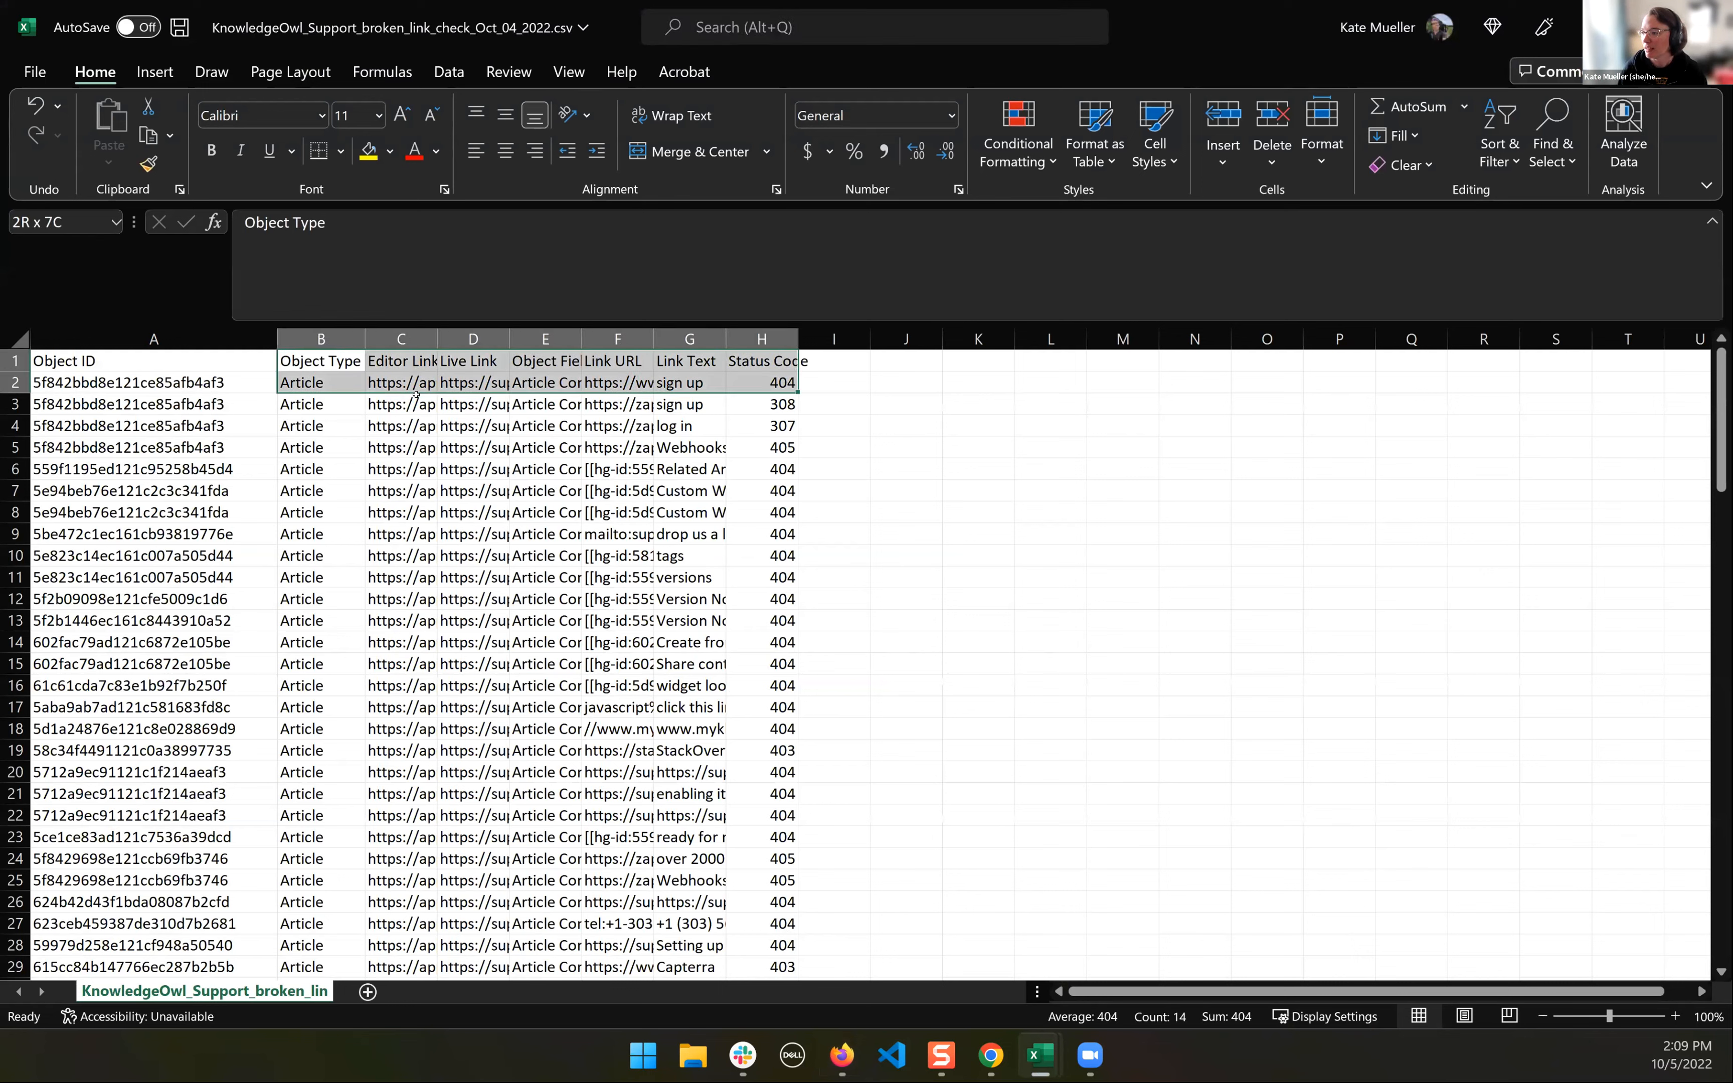
pyautogui.hotkey('shift', 'Down')
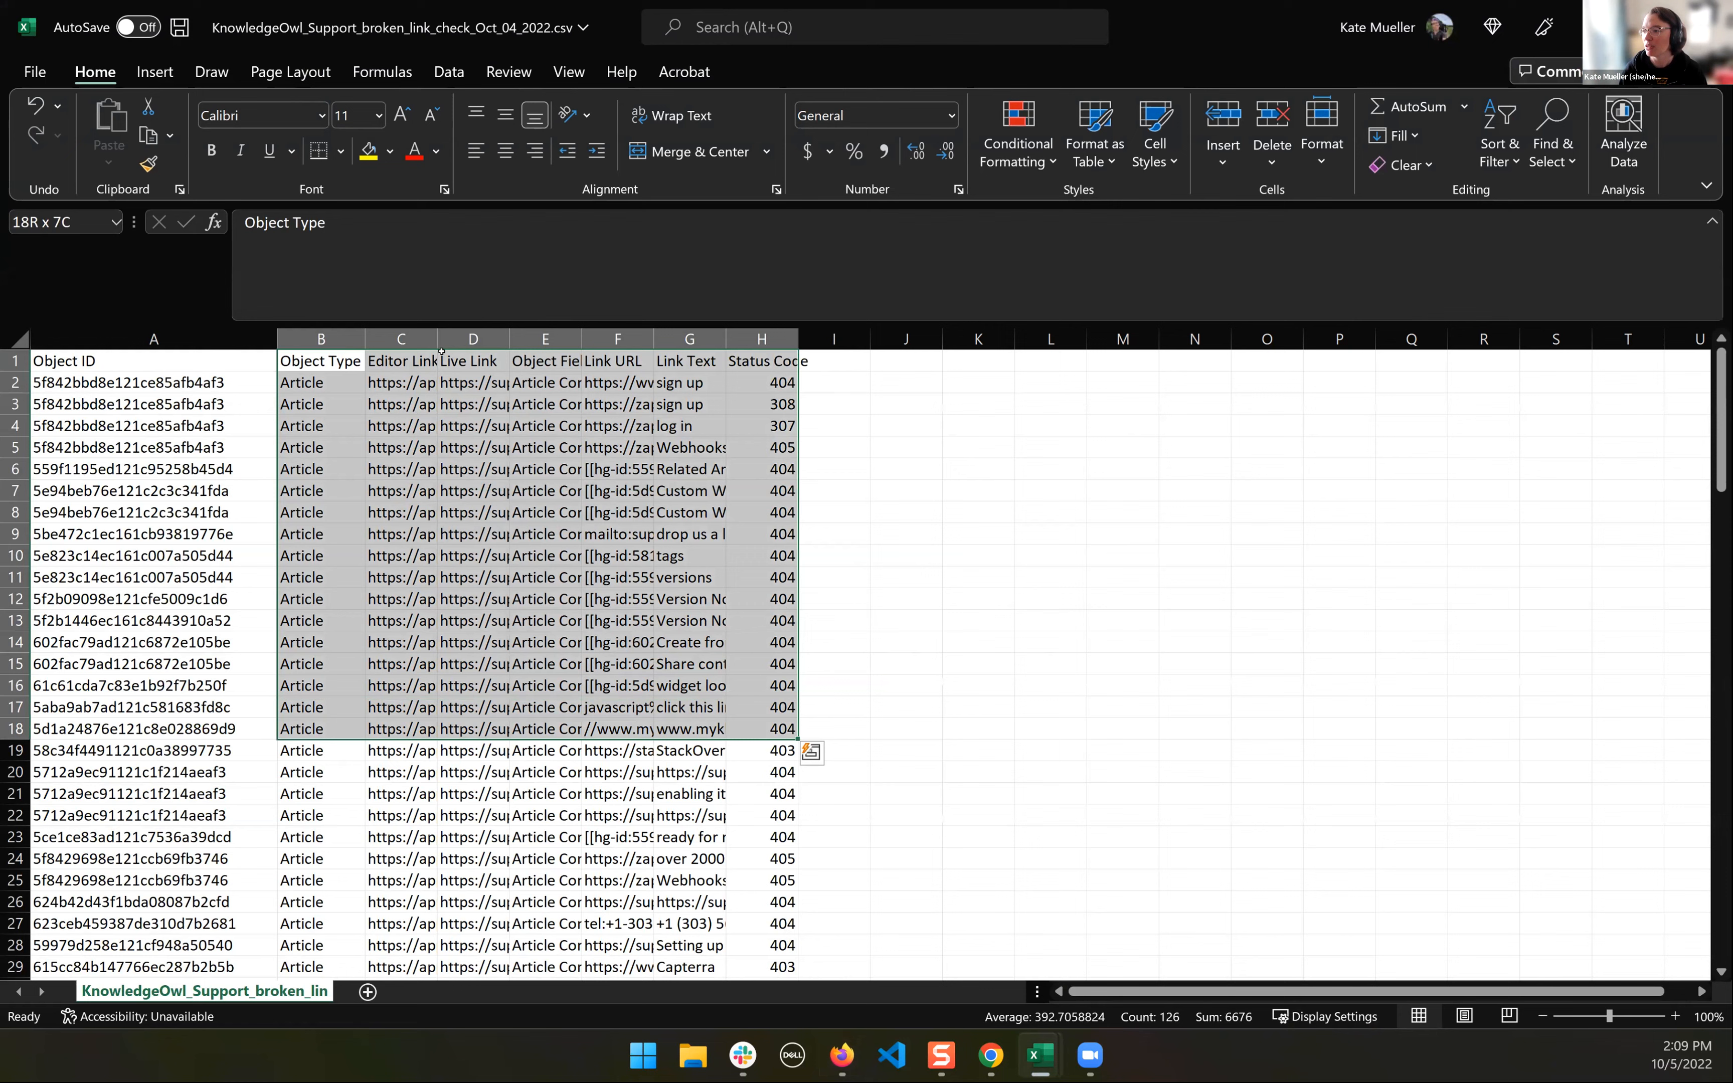
# - Review the Object Type column, and inspect the first row's Editor Link and Live Link addresses
pyautogui.click(322, 385)
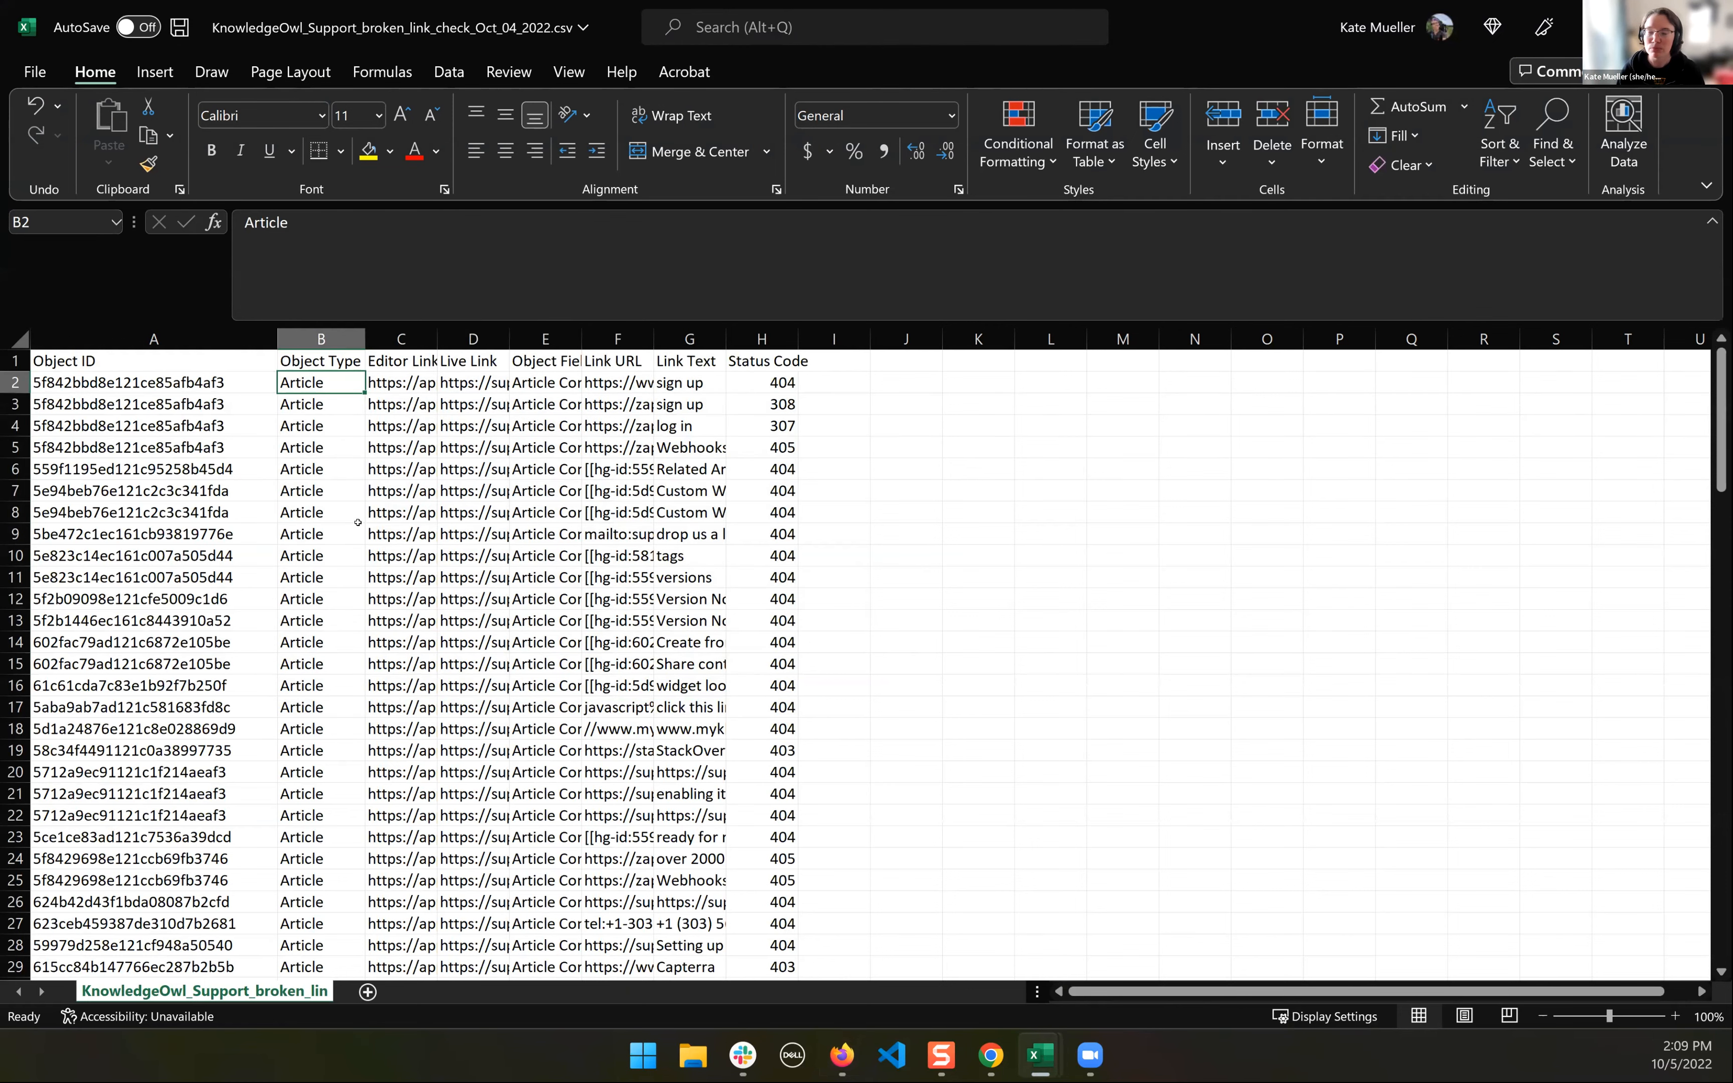
pyautogui.scroll(-7, 358, 510)
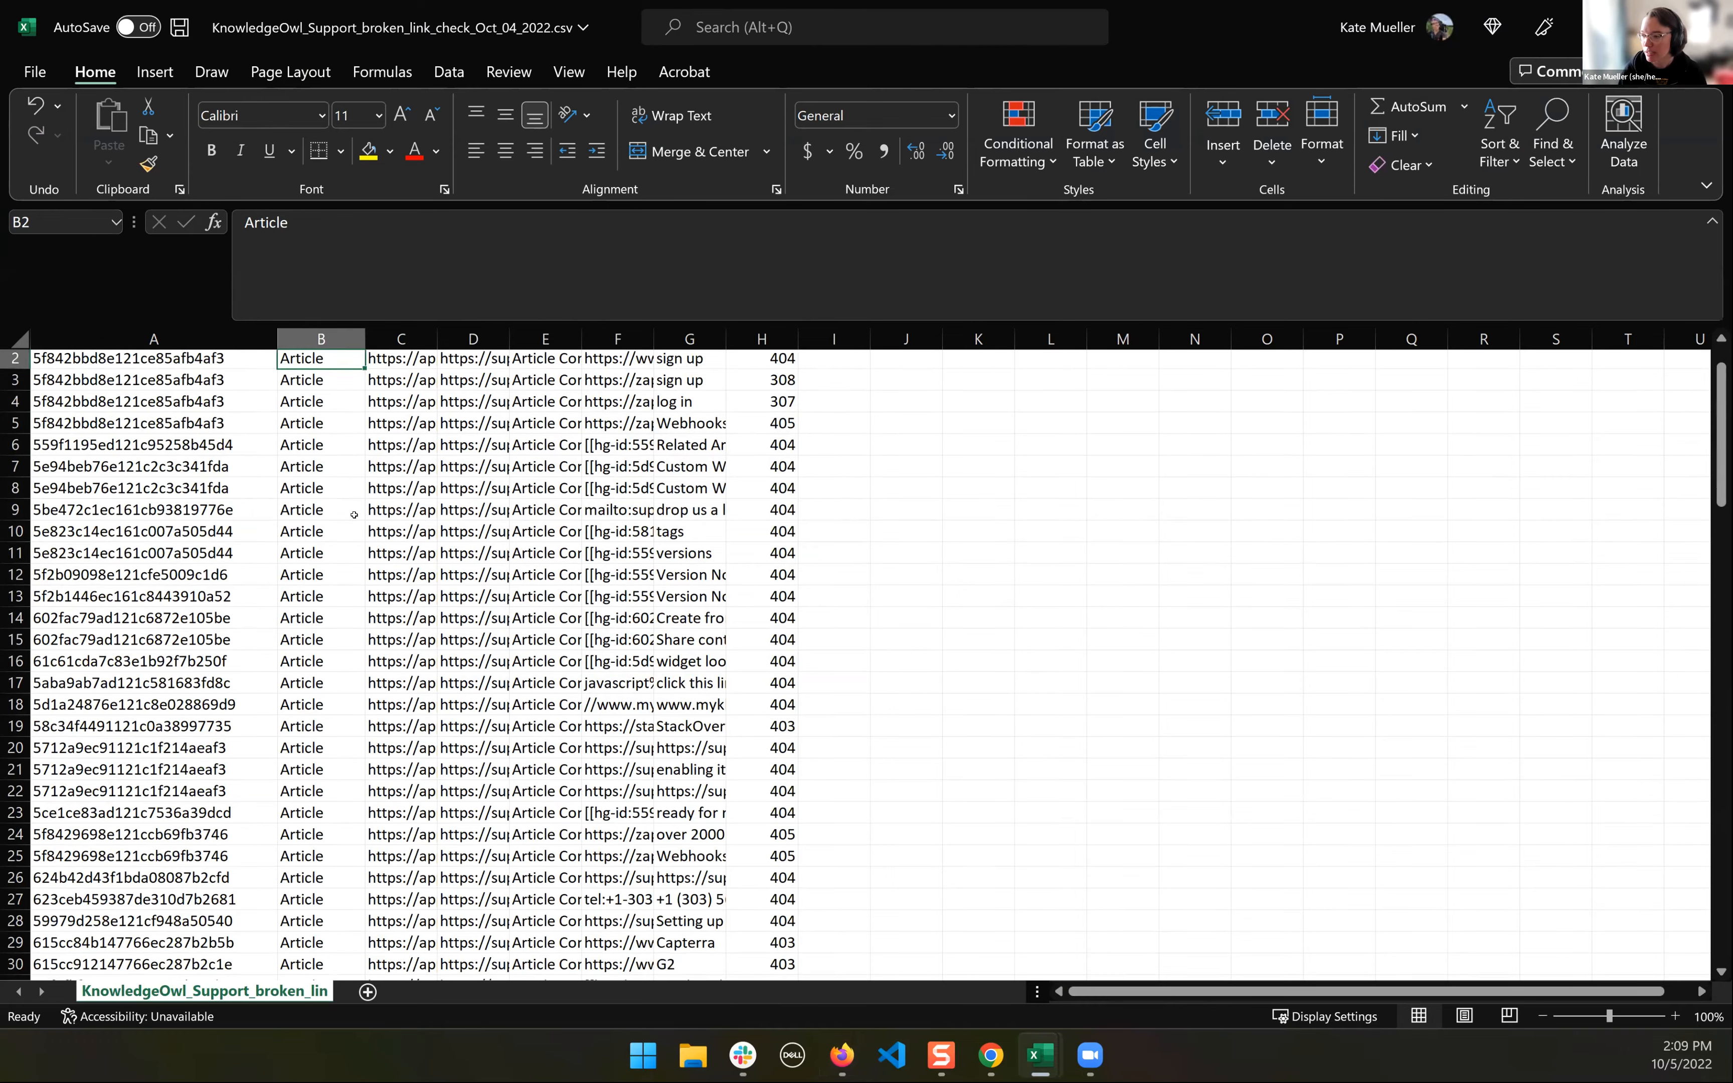
pyautogui.scroll(-1, 356, 514)
pyautogui.scroll(8, 356, 514)
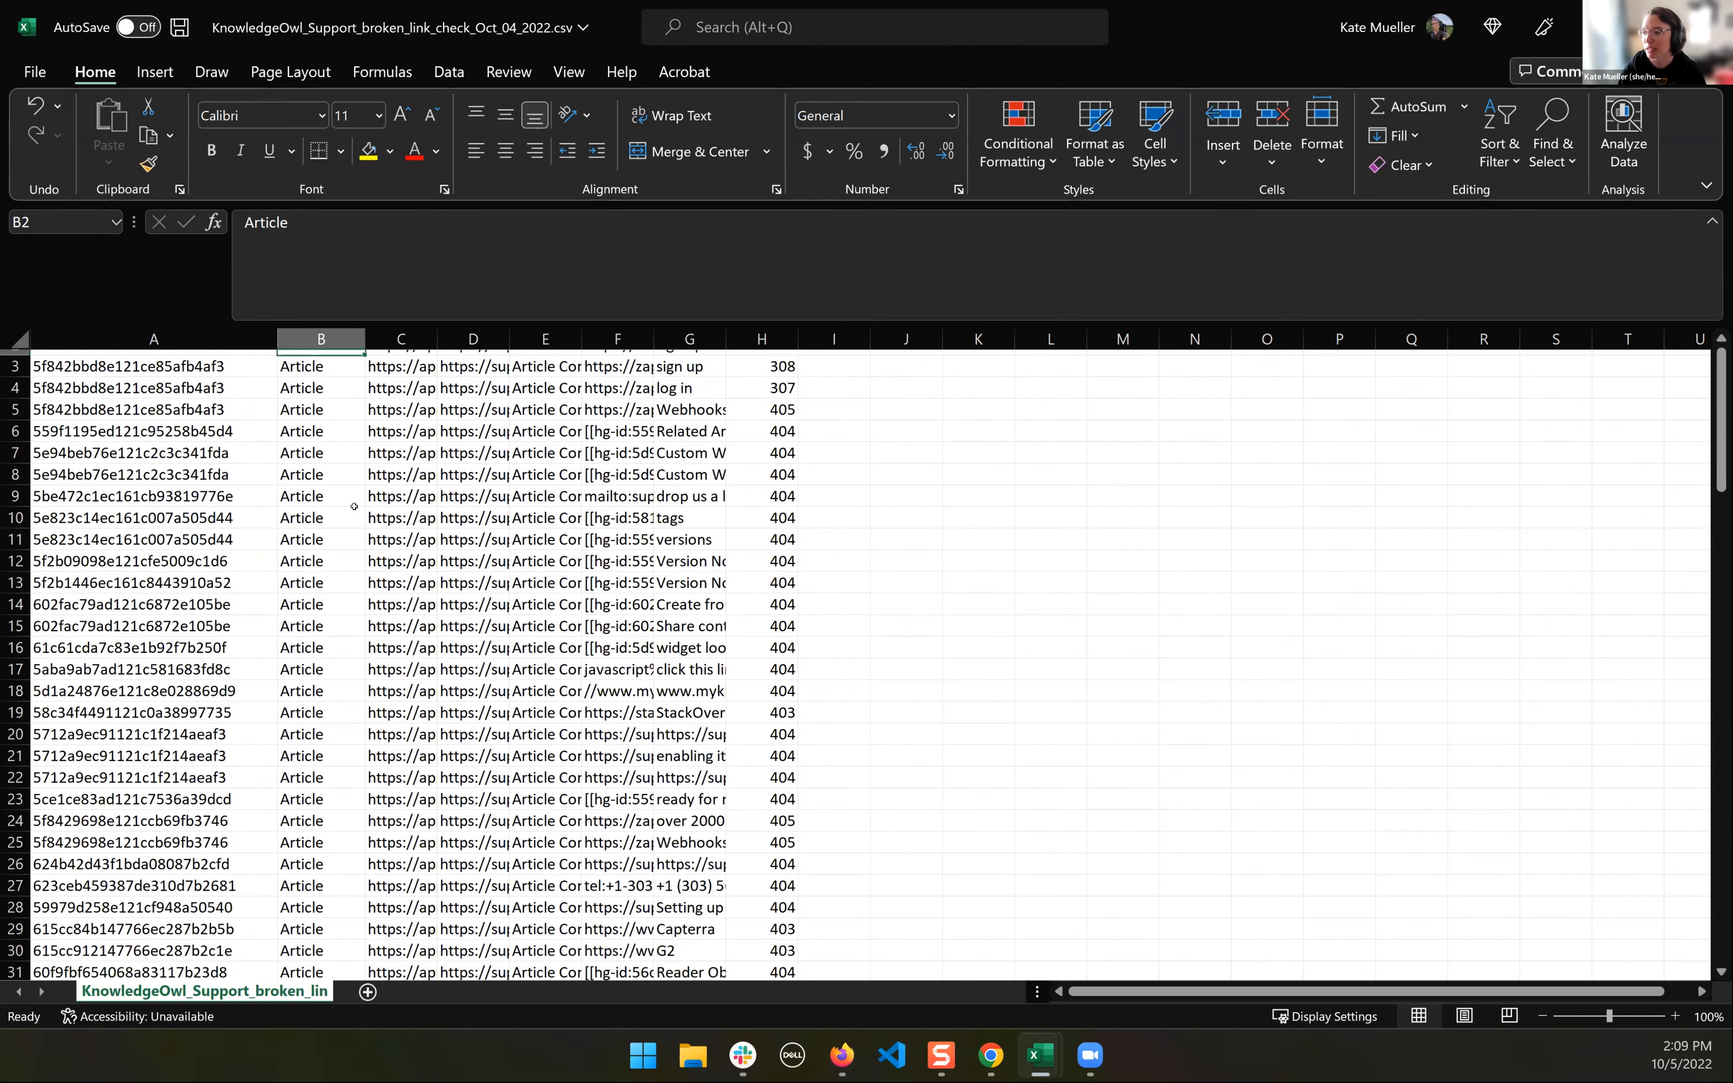
pyautogui.click(421, 387)
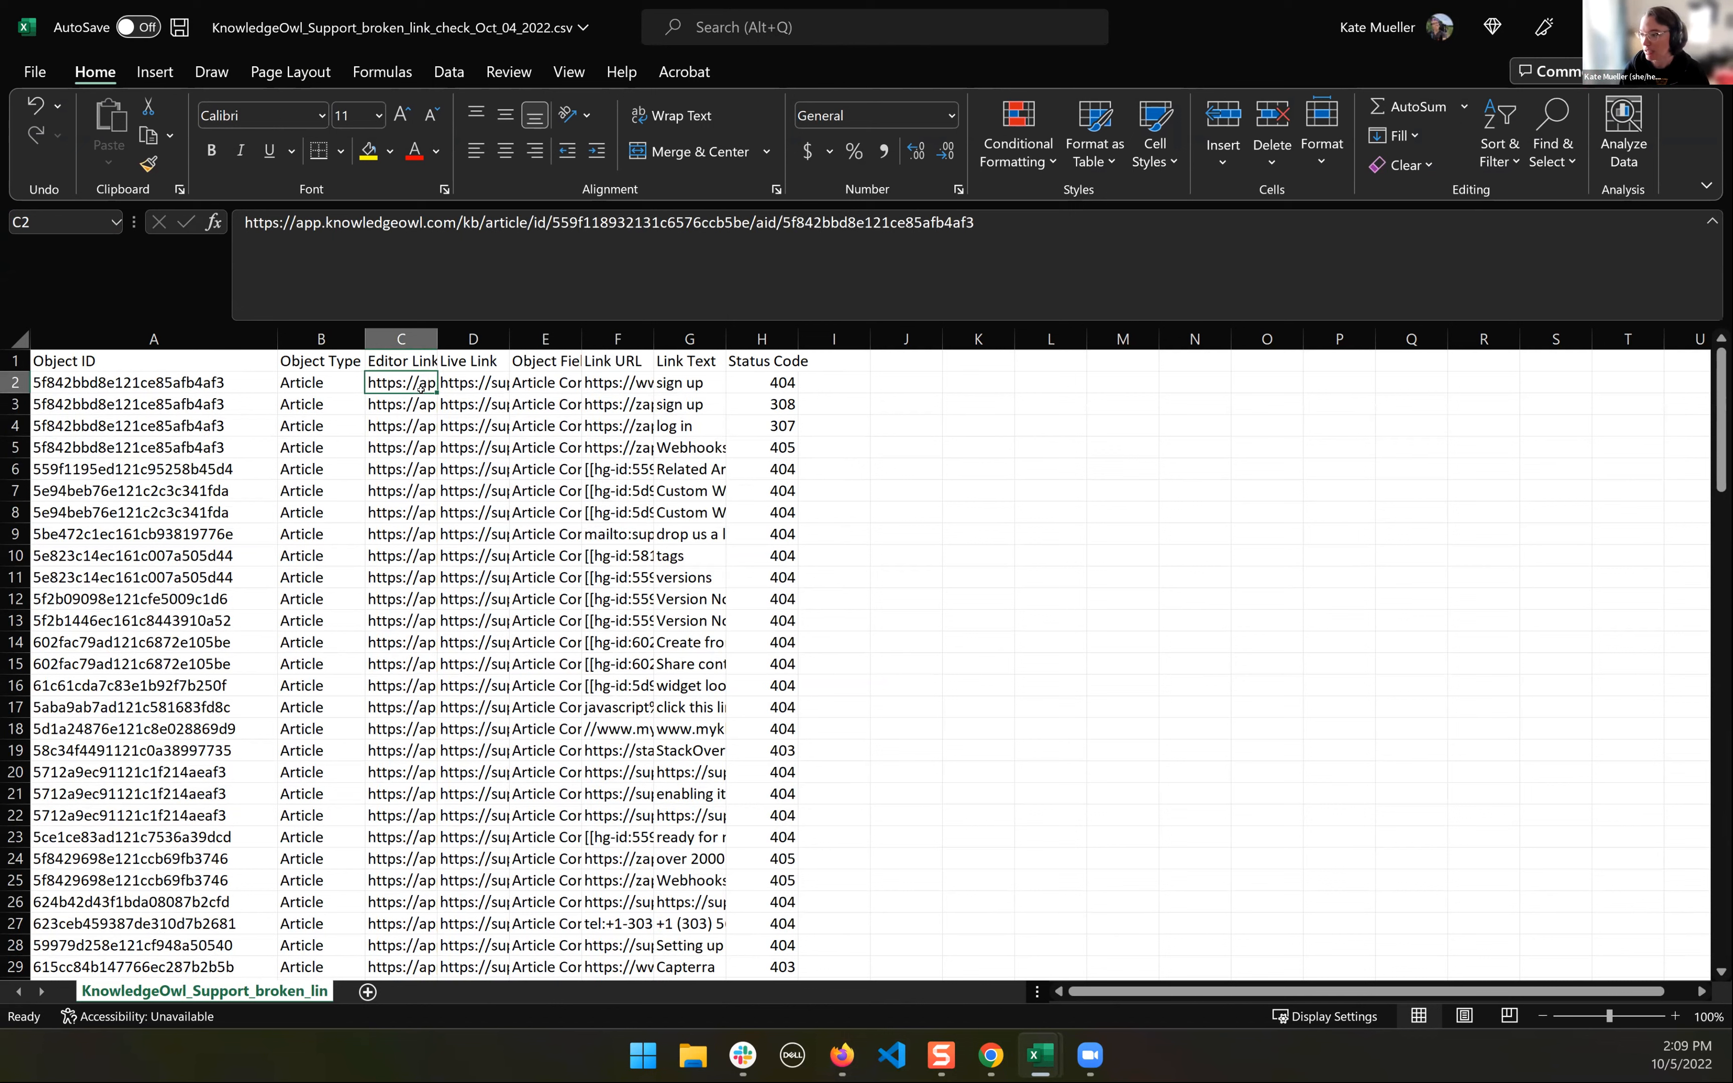
pyautogui.click(479, 382)
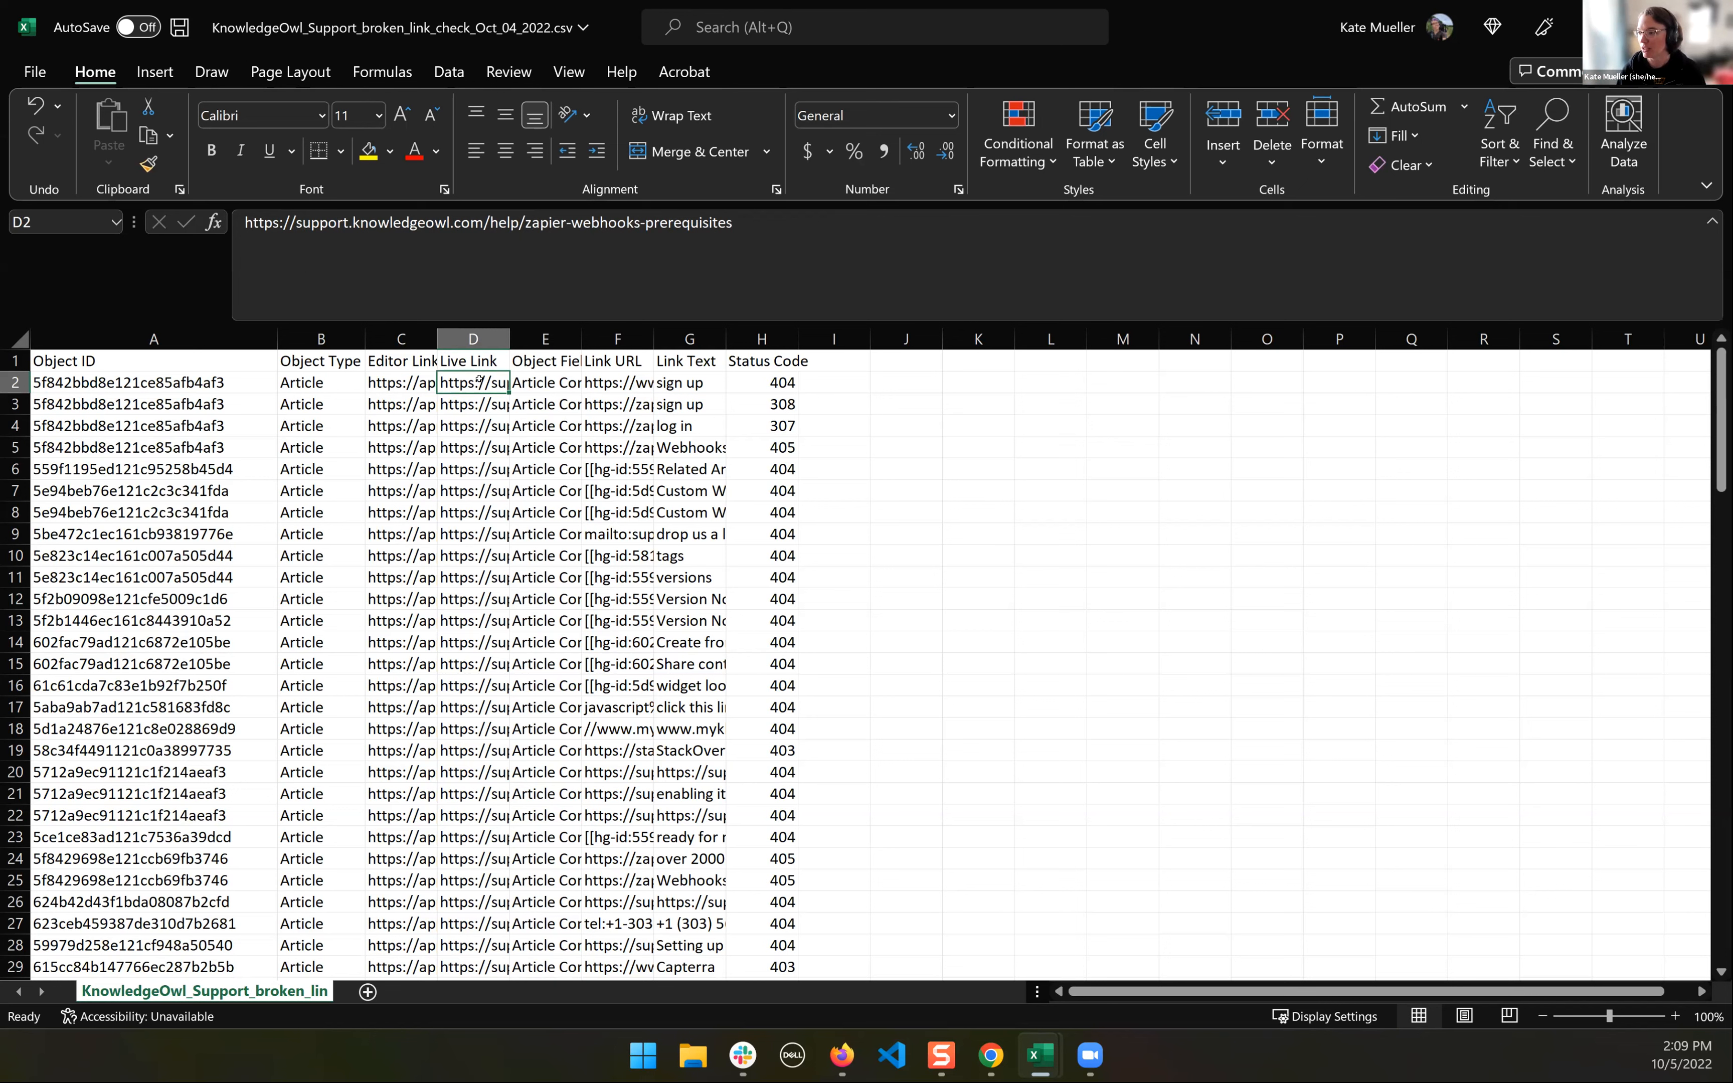
# - Widen the Object Field column to show its full contents, and compare the first row's Object Type and Object Field
pyautogui.click(551, 367)
pyautogui.moveTo(582, 338); pyautogui.dragTo(653, 337)
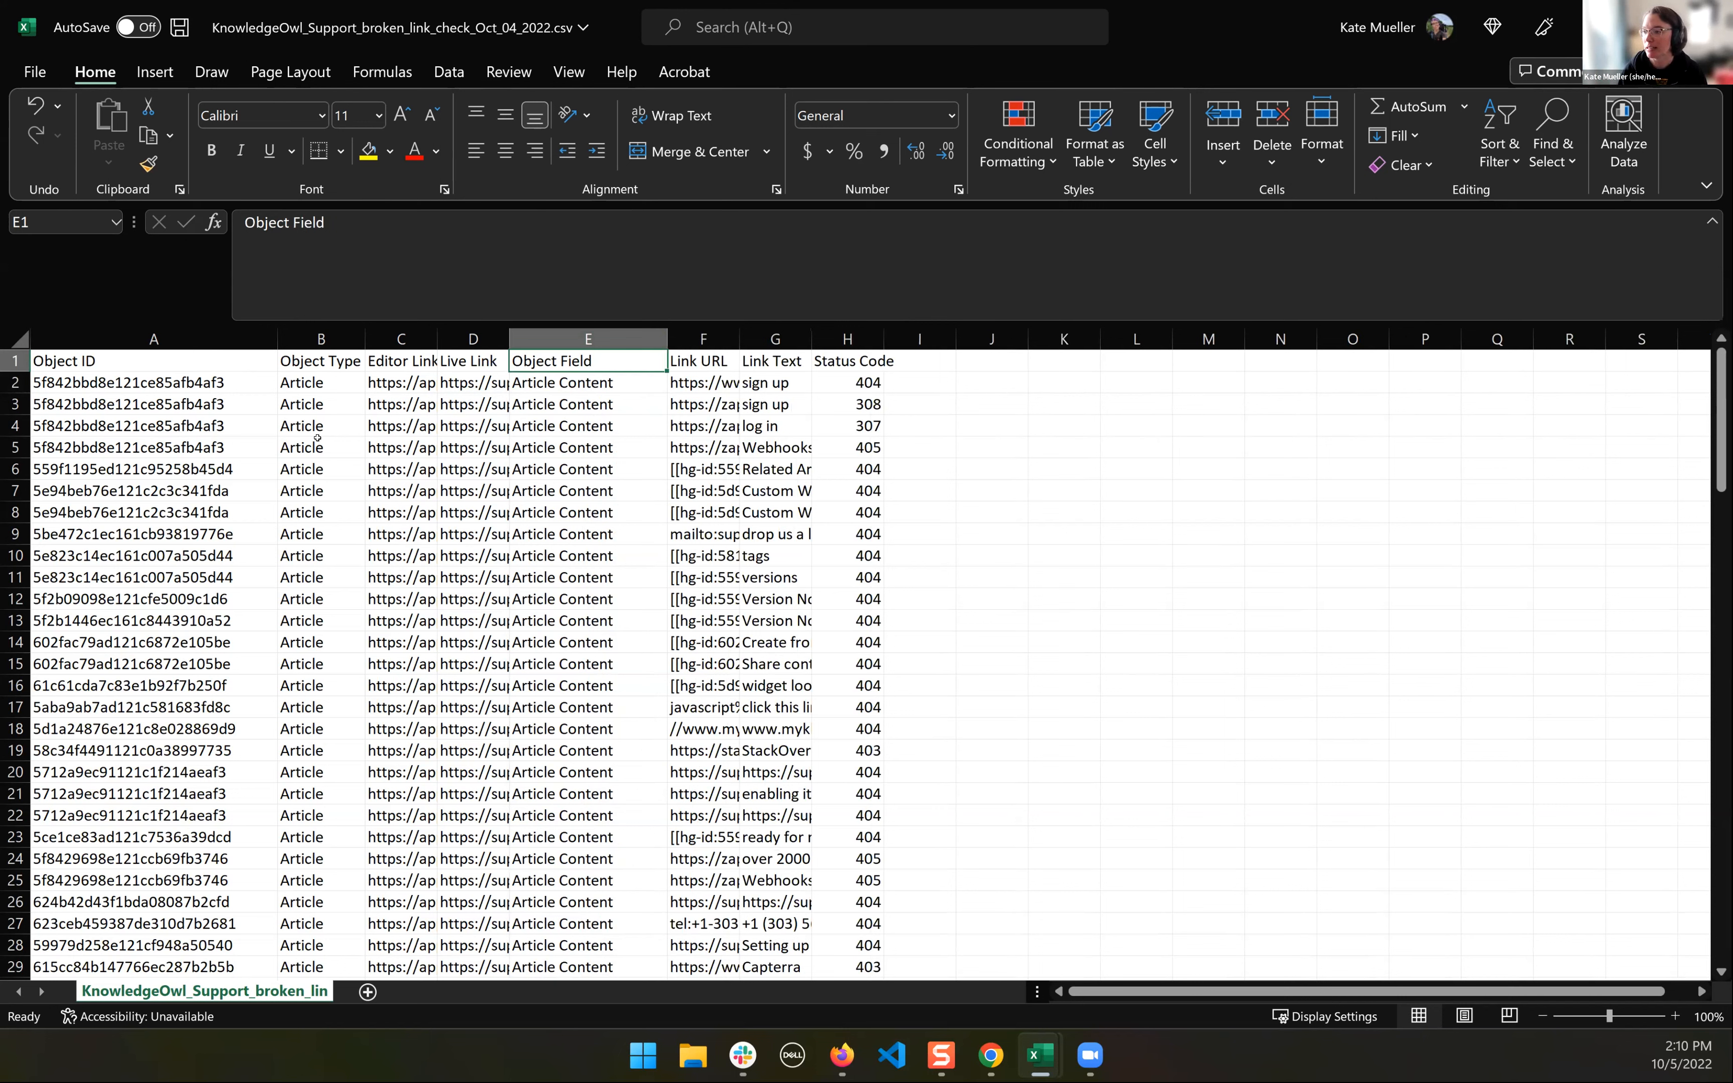
pyautogui.click(311, 382)
pyautogui.click(574, 388)
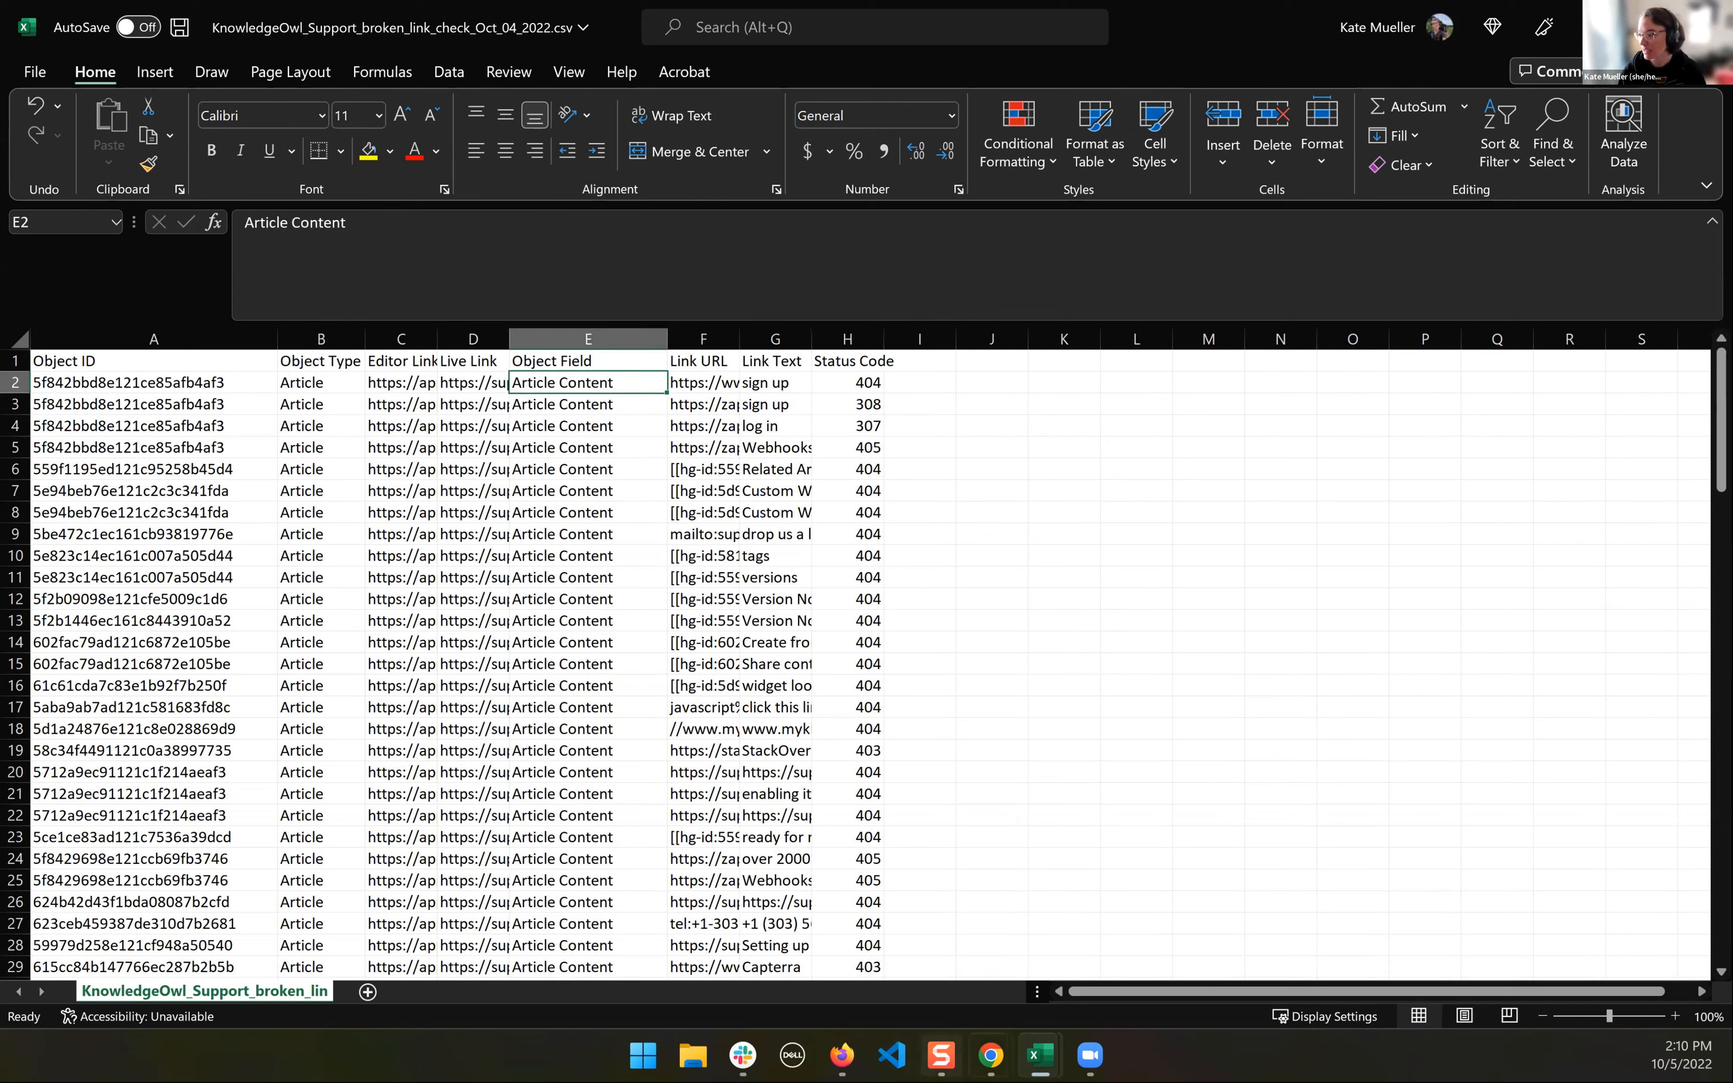
# - Switch to the "Broken link checker demo" article in Chrome, highlight its whole body, and review the fields below the editor
pyautogui.click(991, 1056)
pyautogui.click(1111, 963)
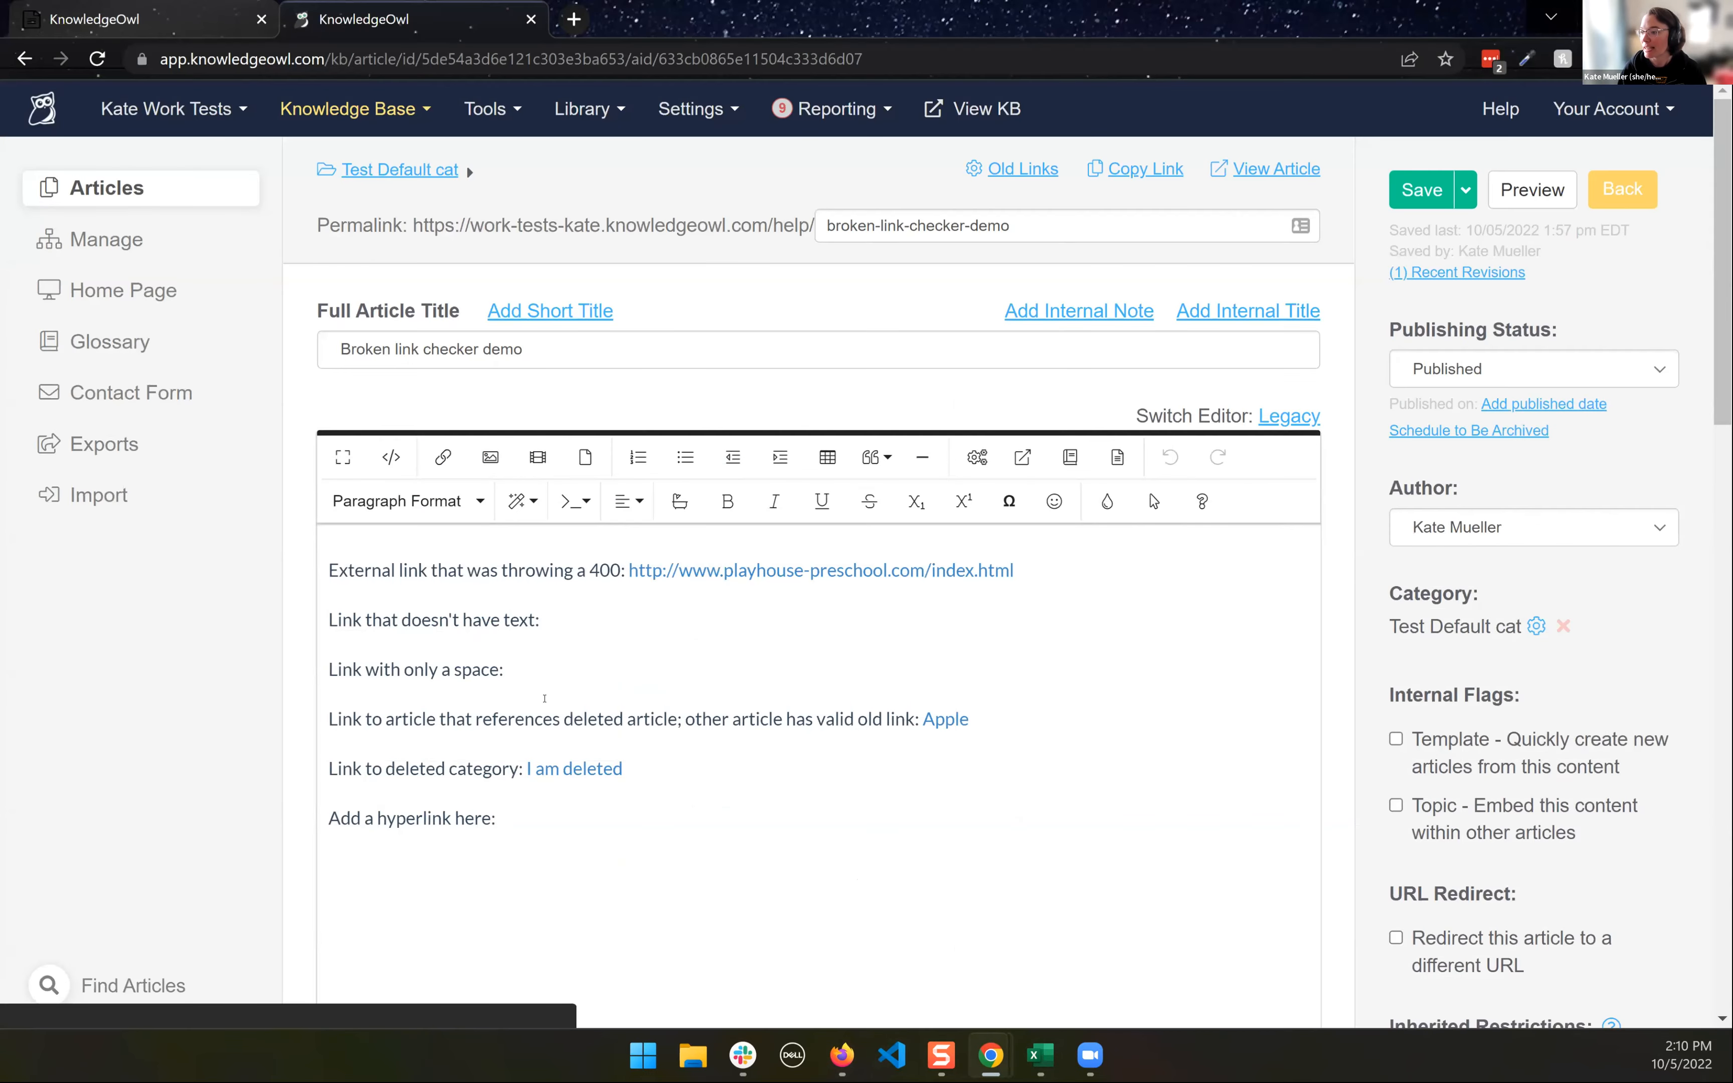
pyautogui.hotkey('ctrl', 'a')
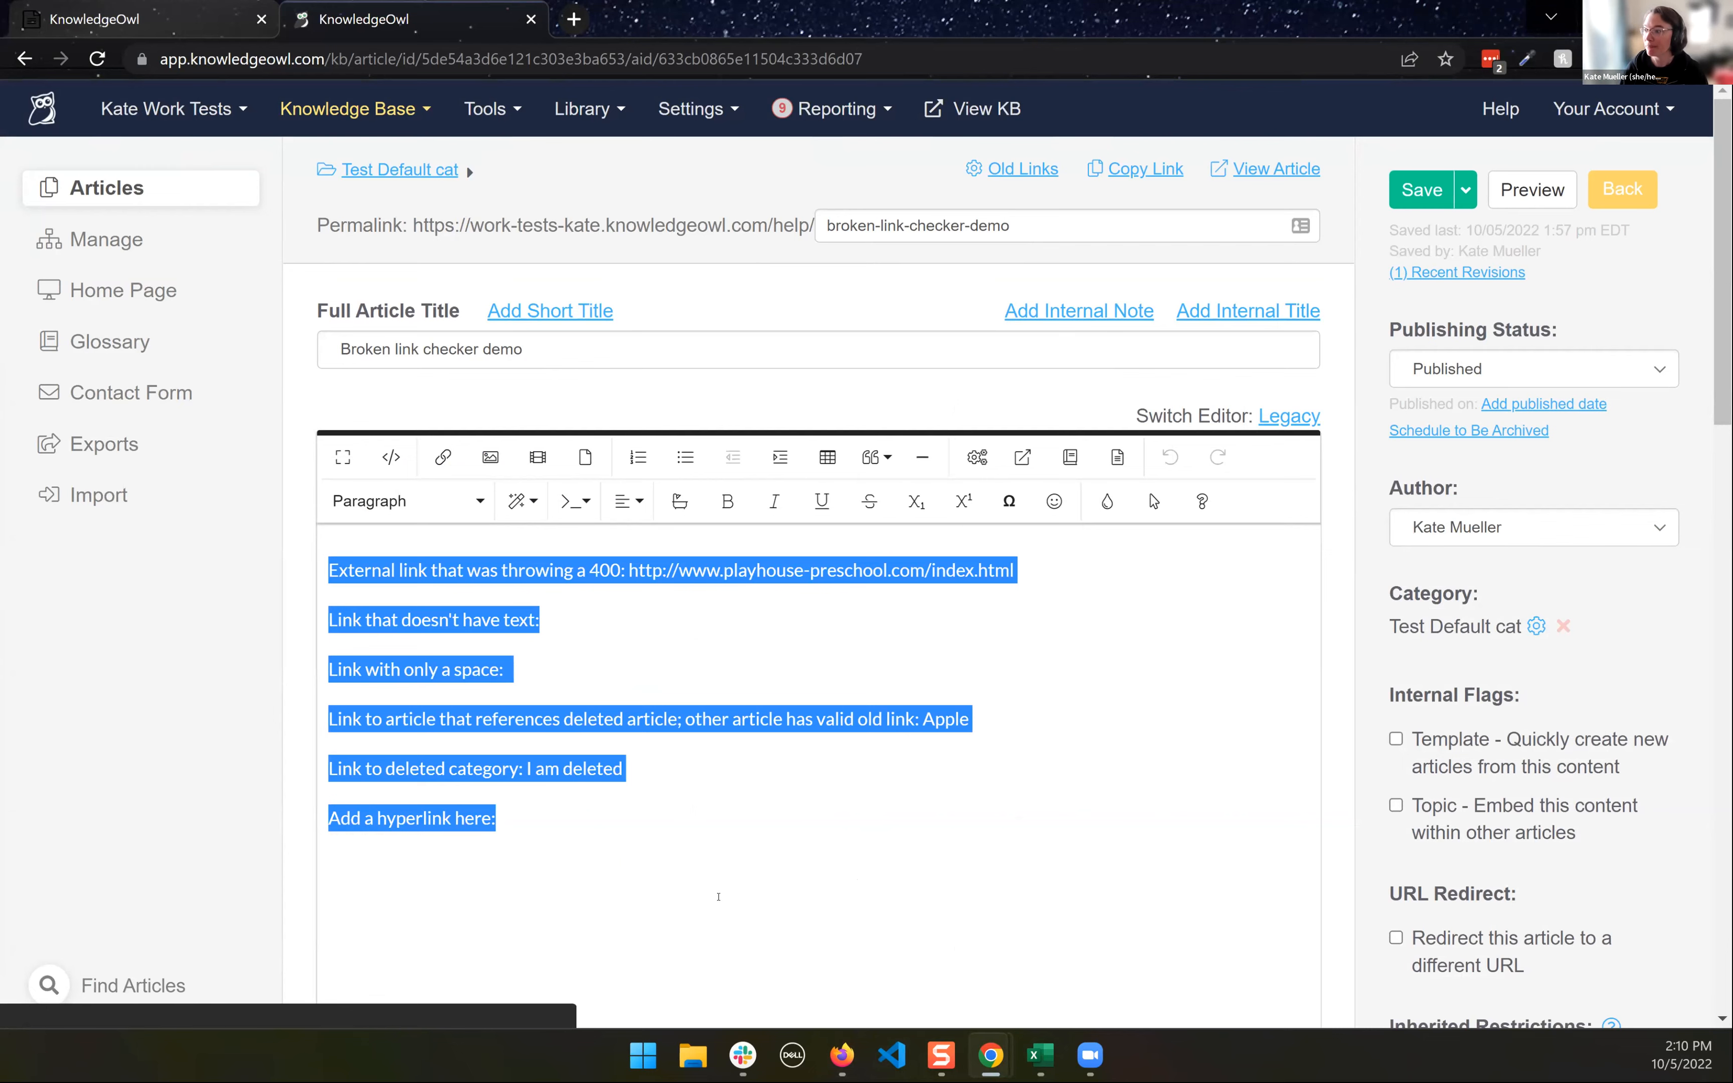
pyautogui.scroll(-6, 266, 623)
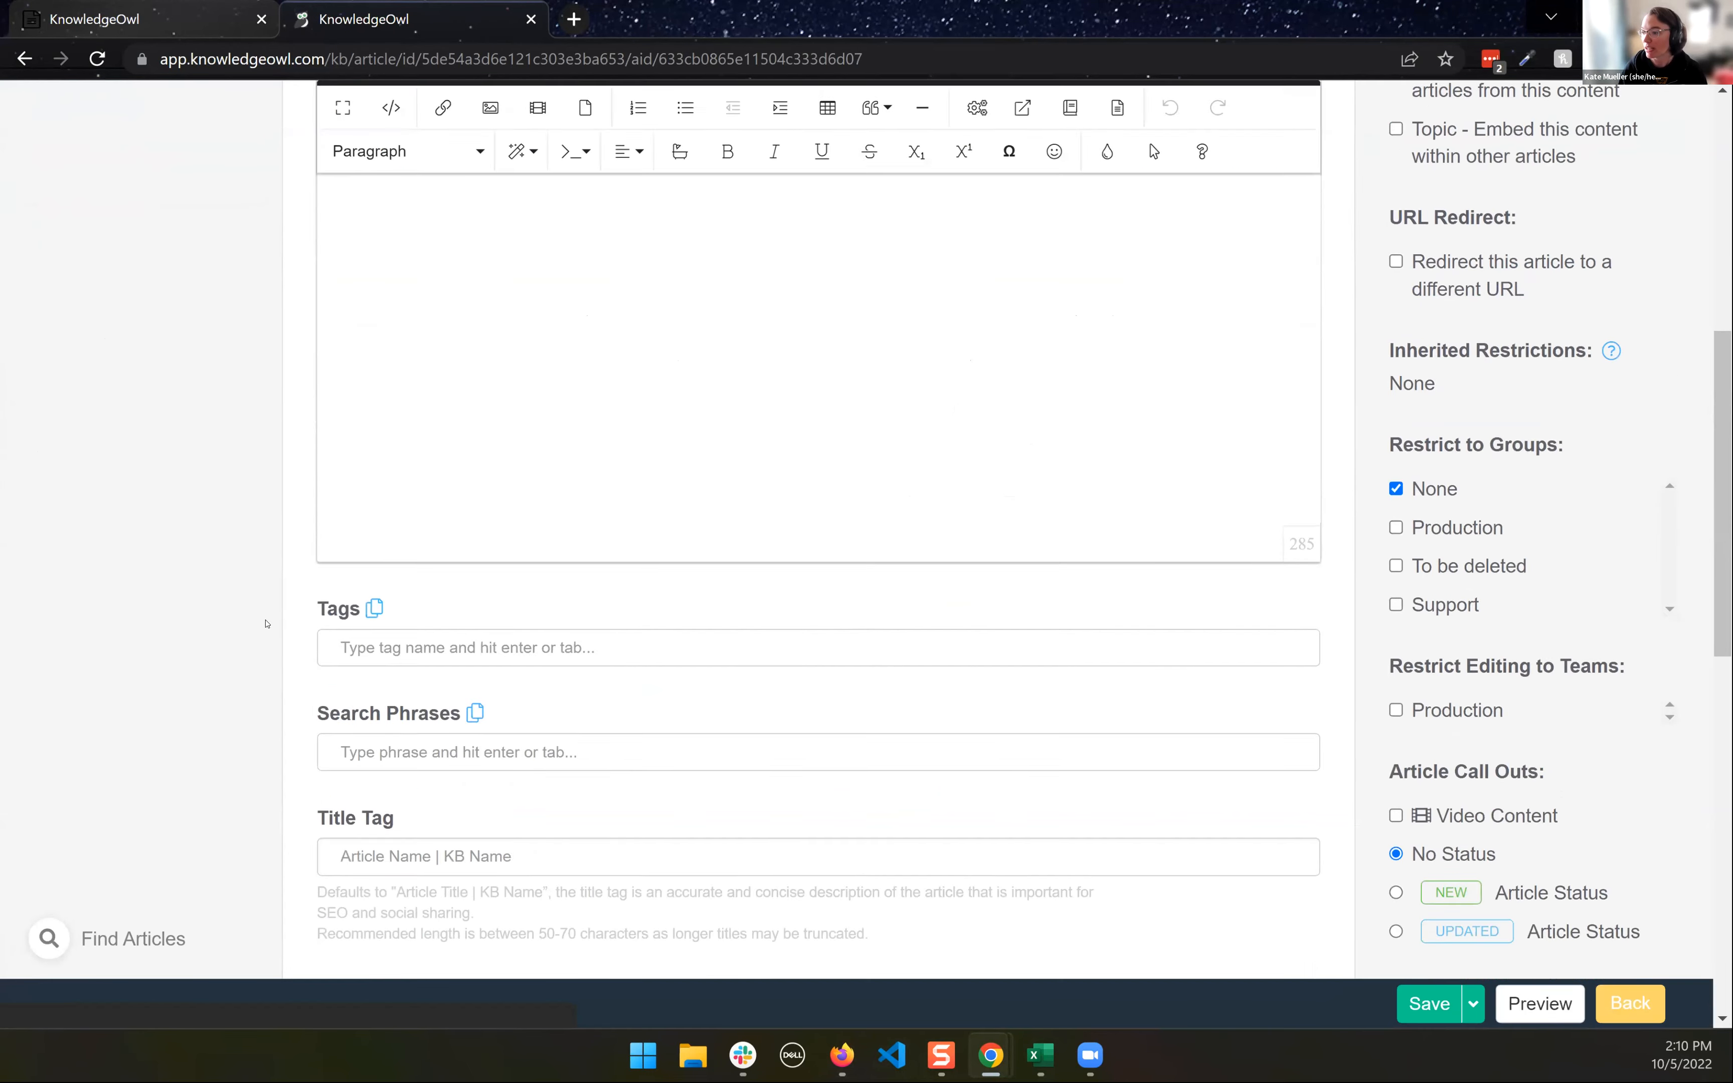
pyautogui.scroll(-4, 266, 623)
pyautogui.scroll(-4, 458, 647)
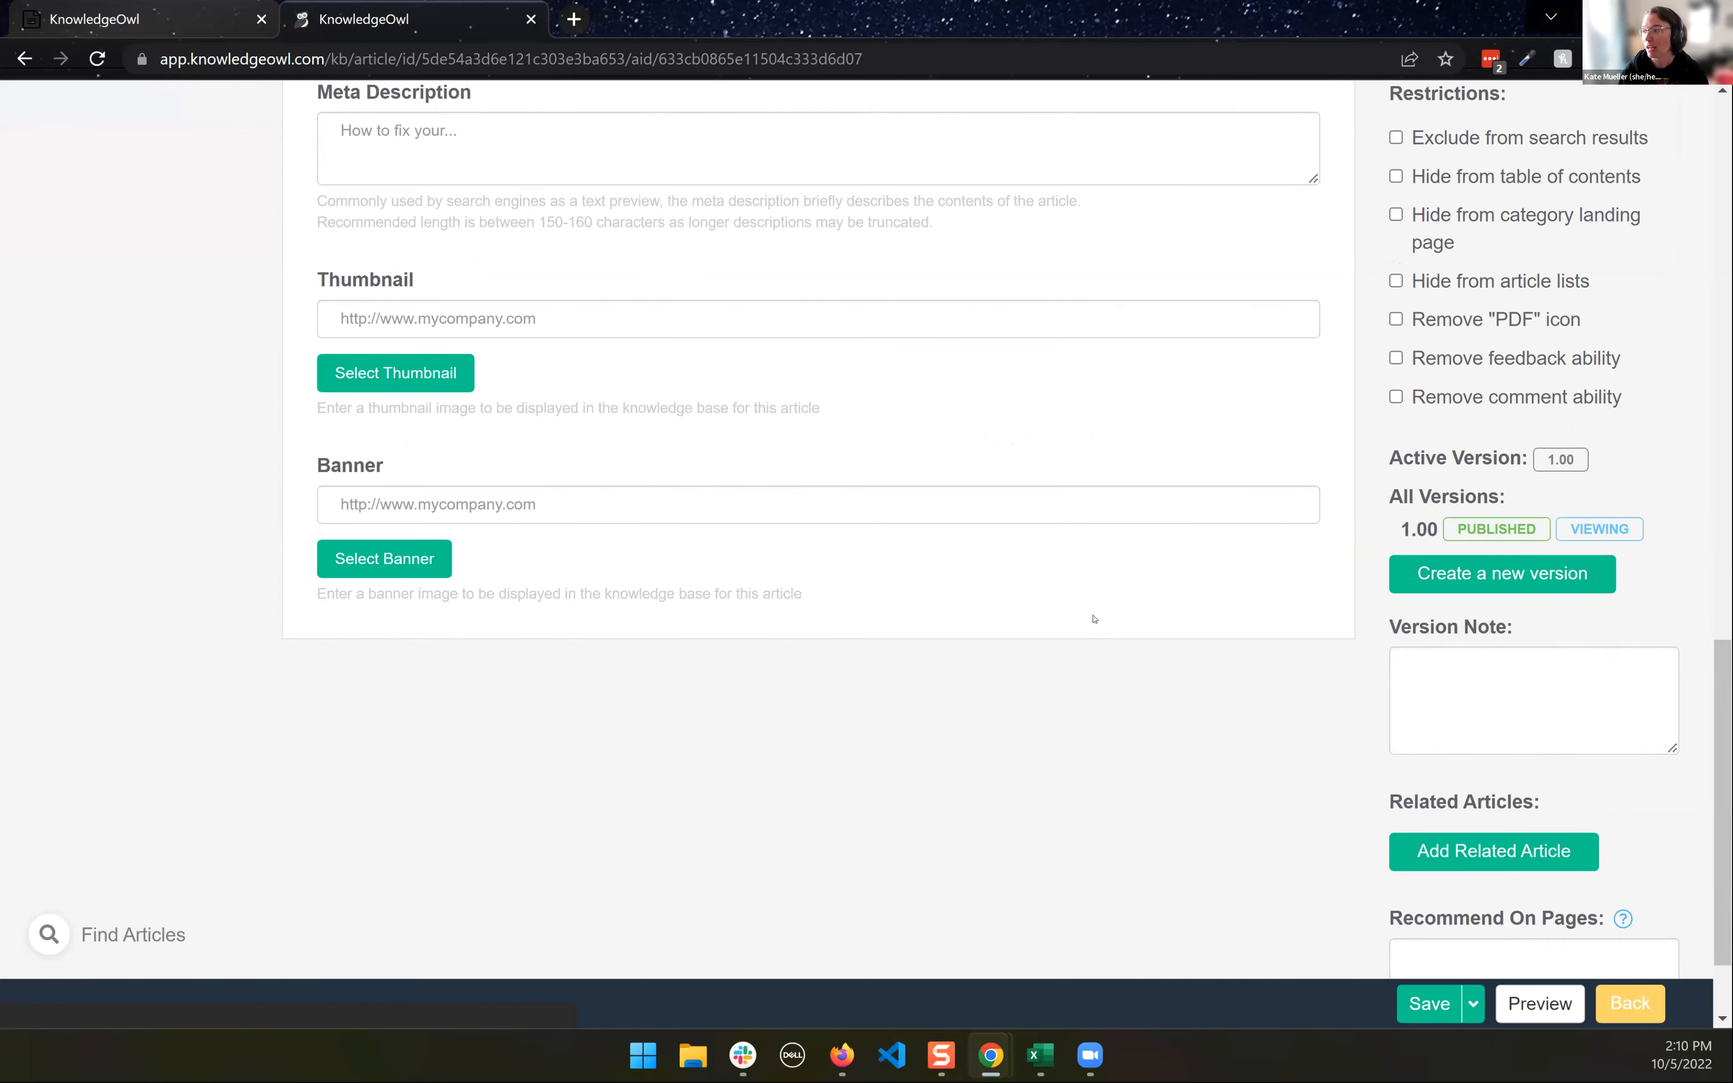
pyautogui.scroll(10, 1091, 615)
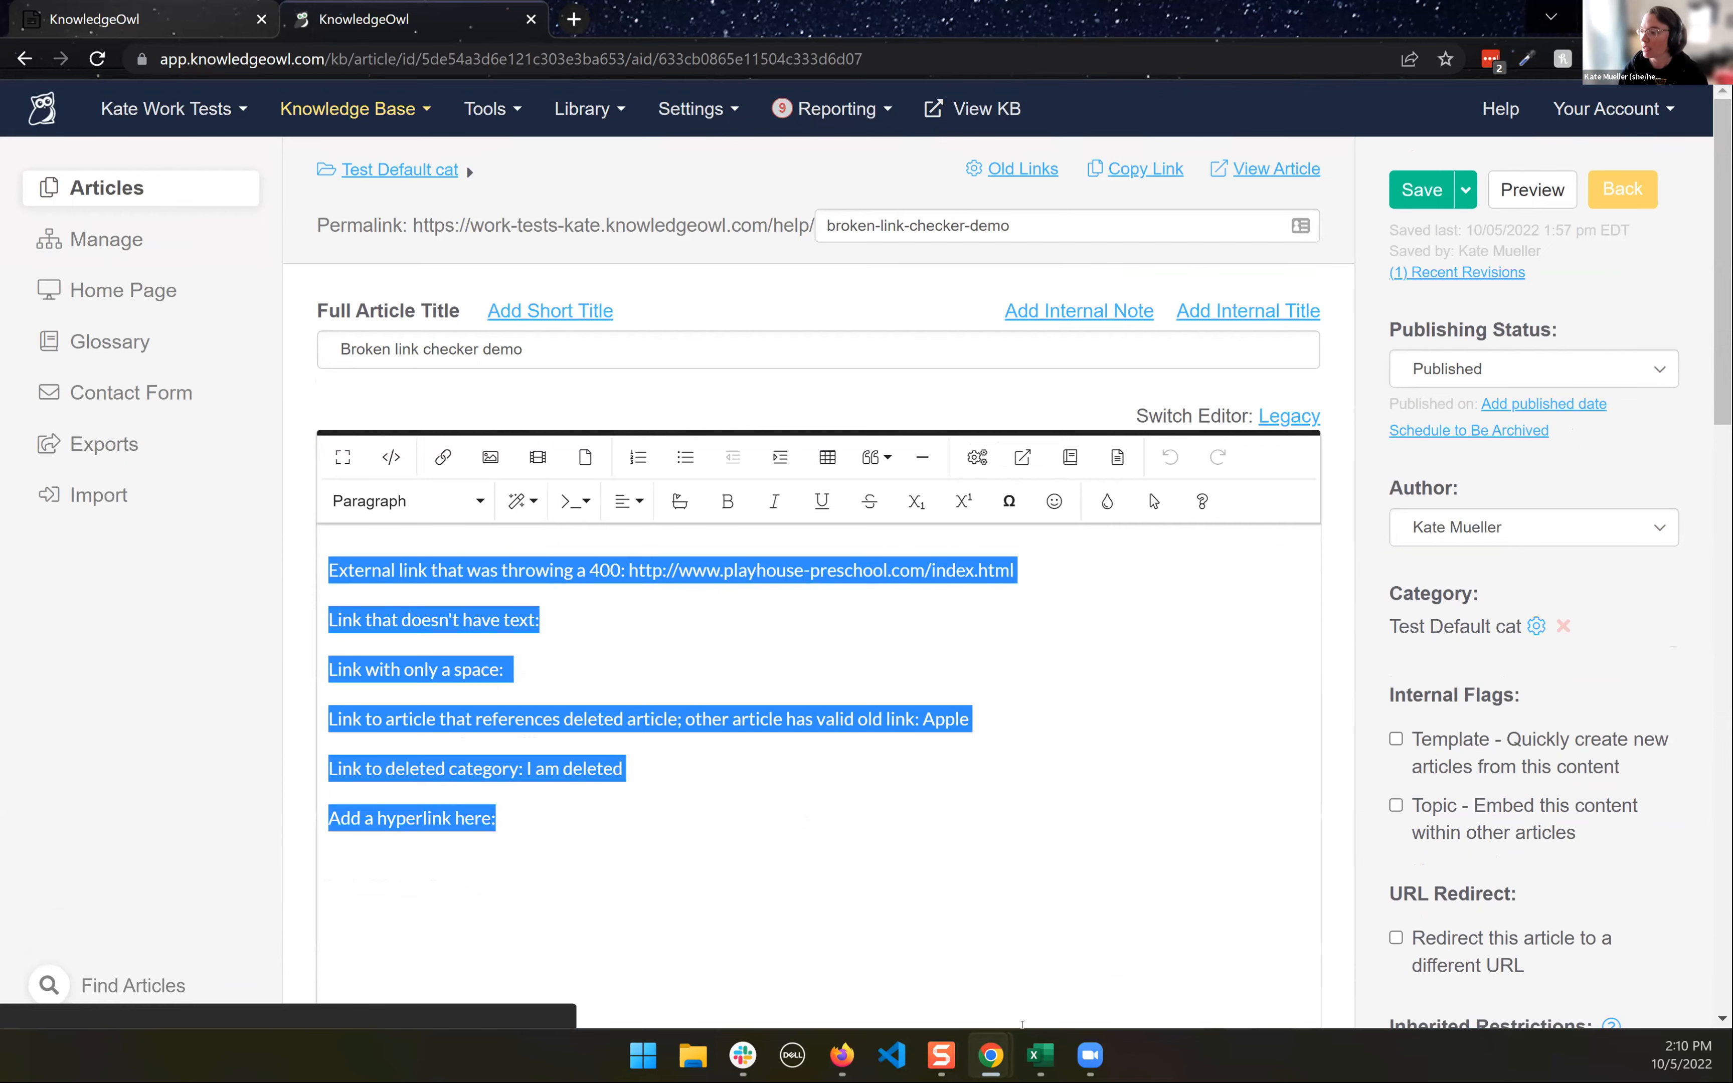
# - Return to the KnowledgeOwl Support report in Excel, inspect the first Link URL, and highlight Link Text cells G2 through G7
pyautogui.moveTo(1041, 1055)
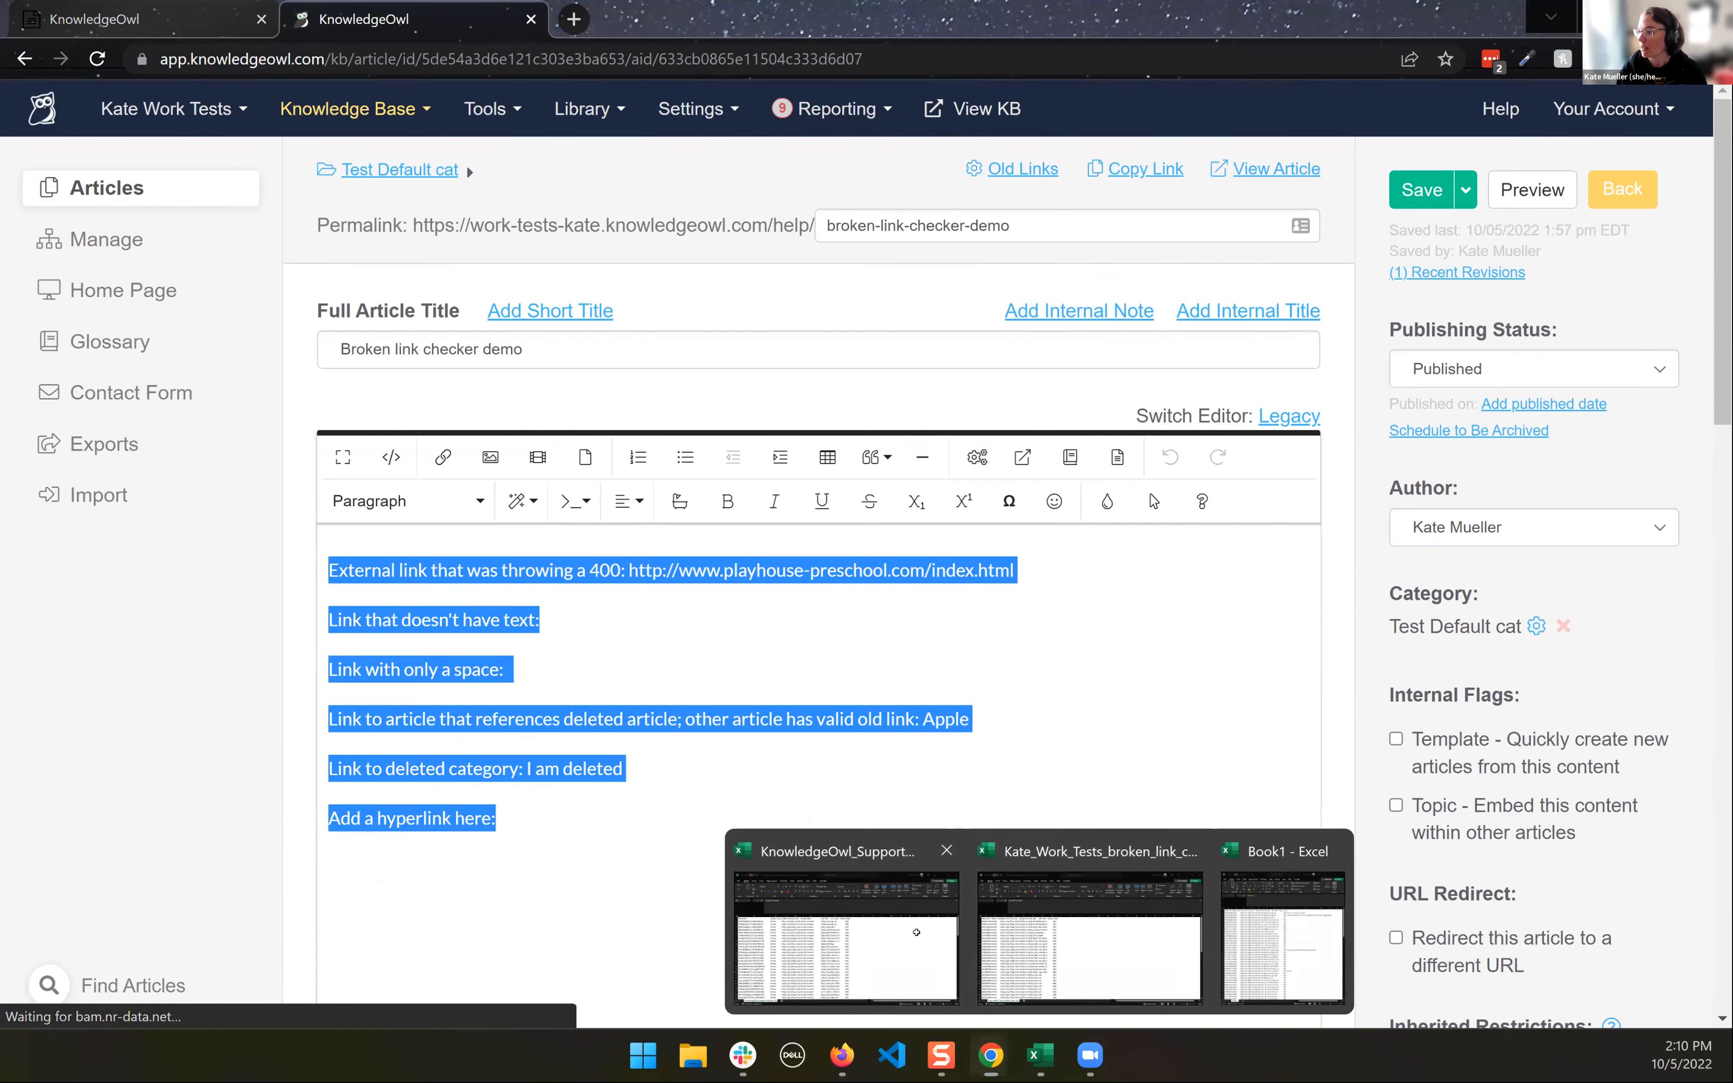
pyautogui.click(846, 937)
pyautogui.click(692, 364)
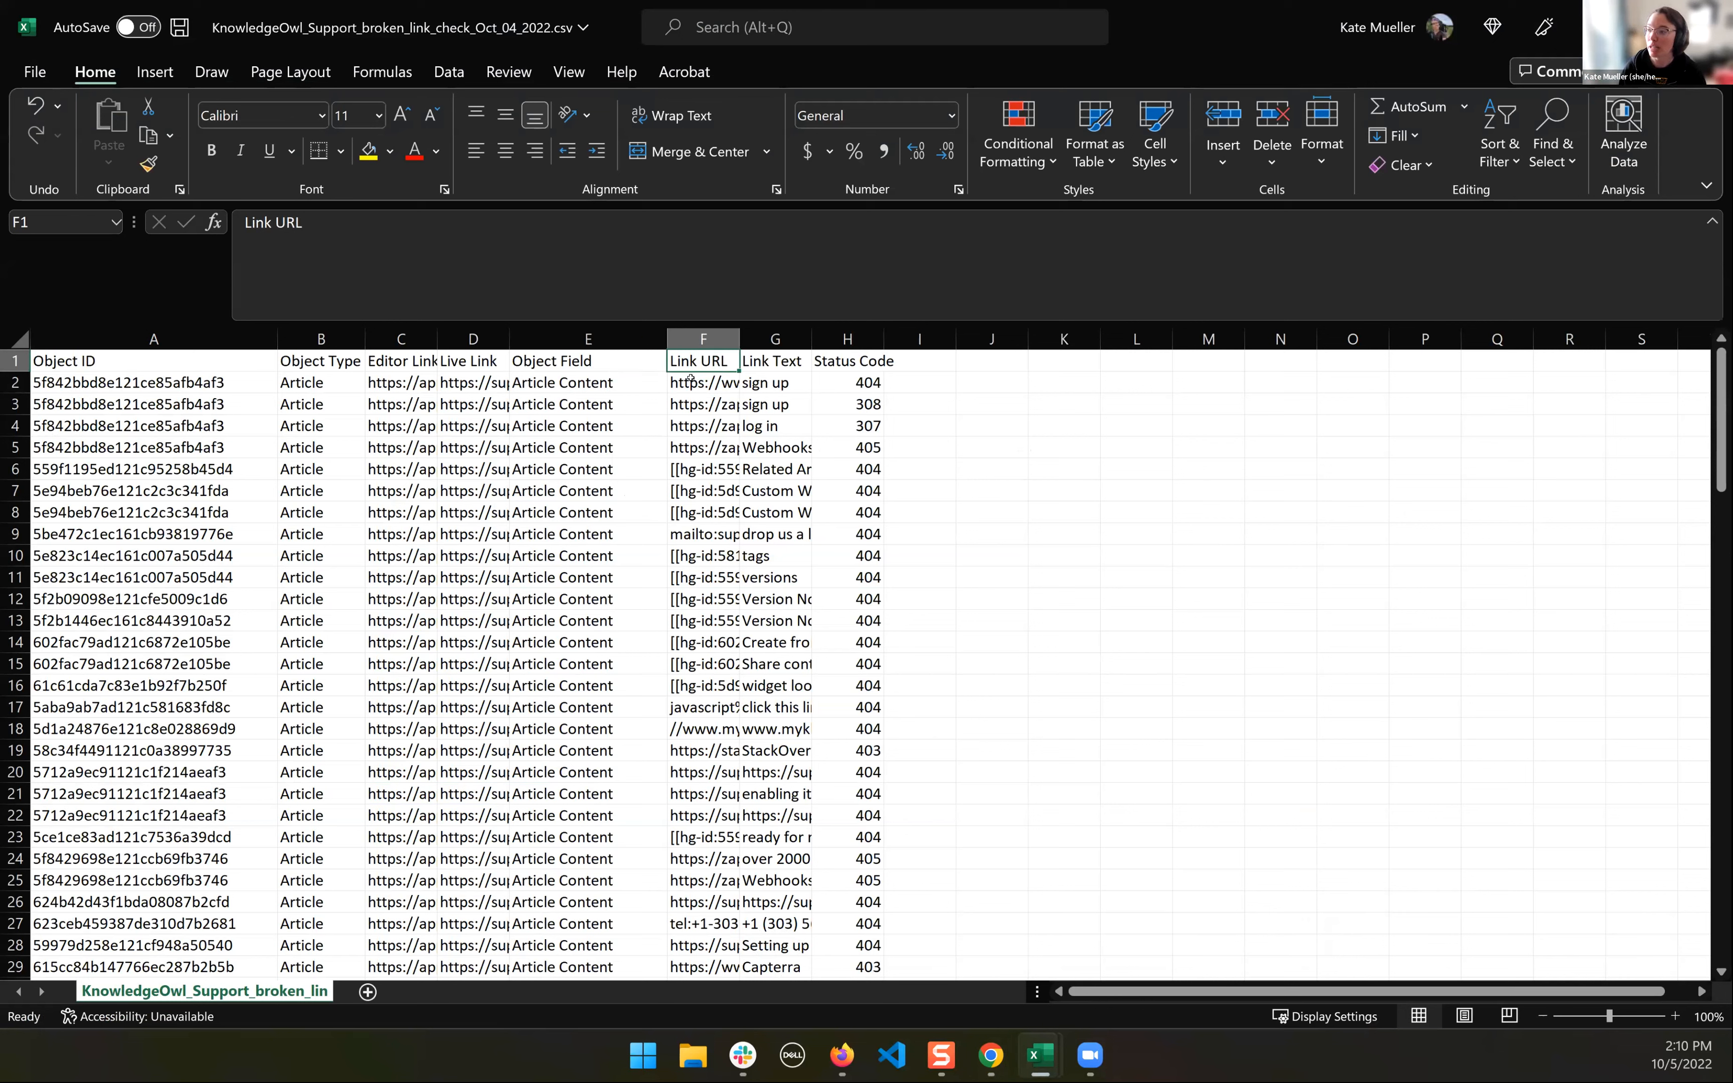
pyautogui.click(691, 380)
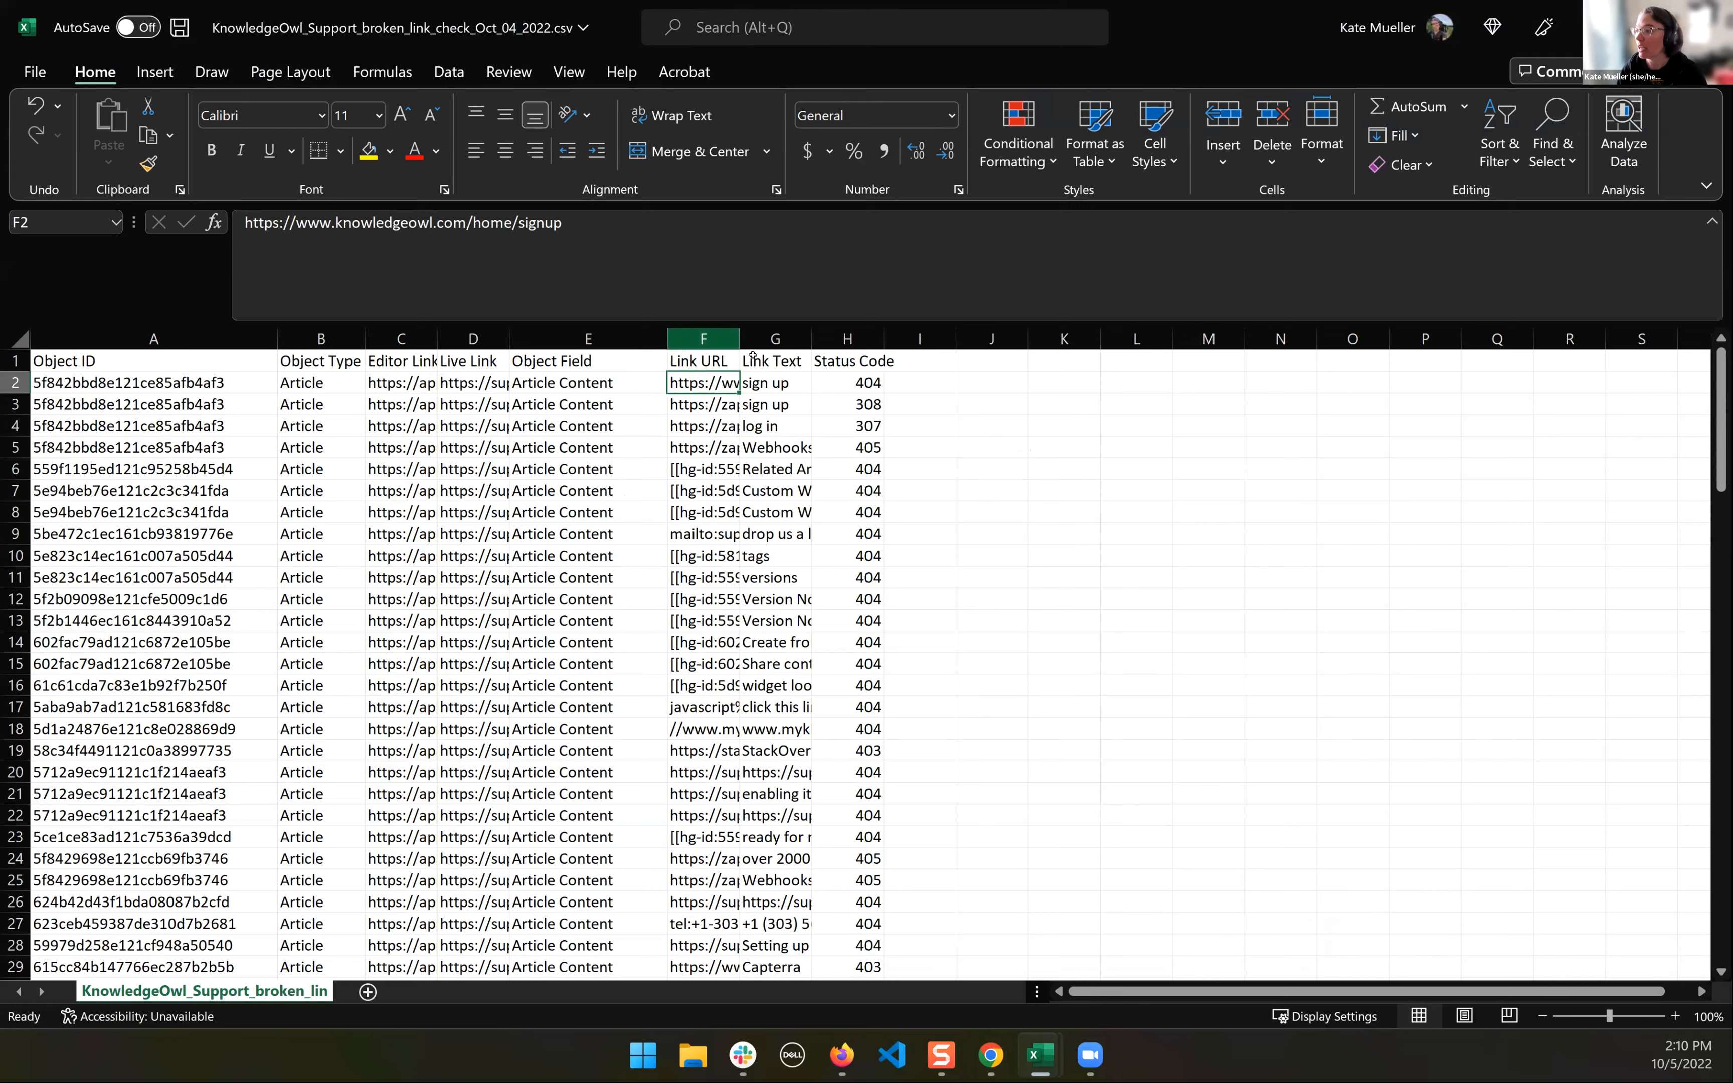
pyautogui.press('Up')
pyautogui.press('Right')
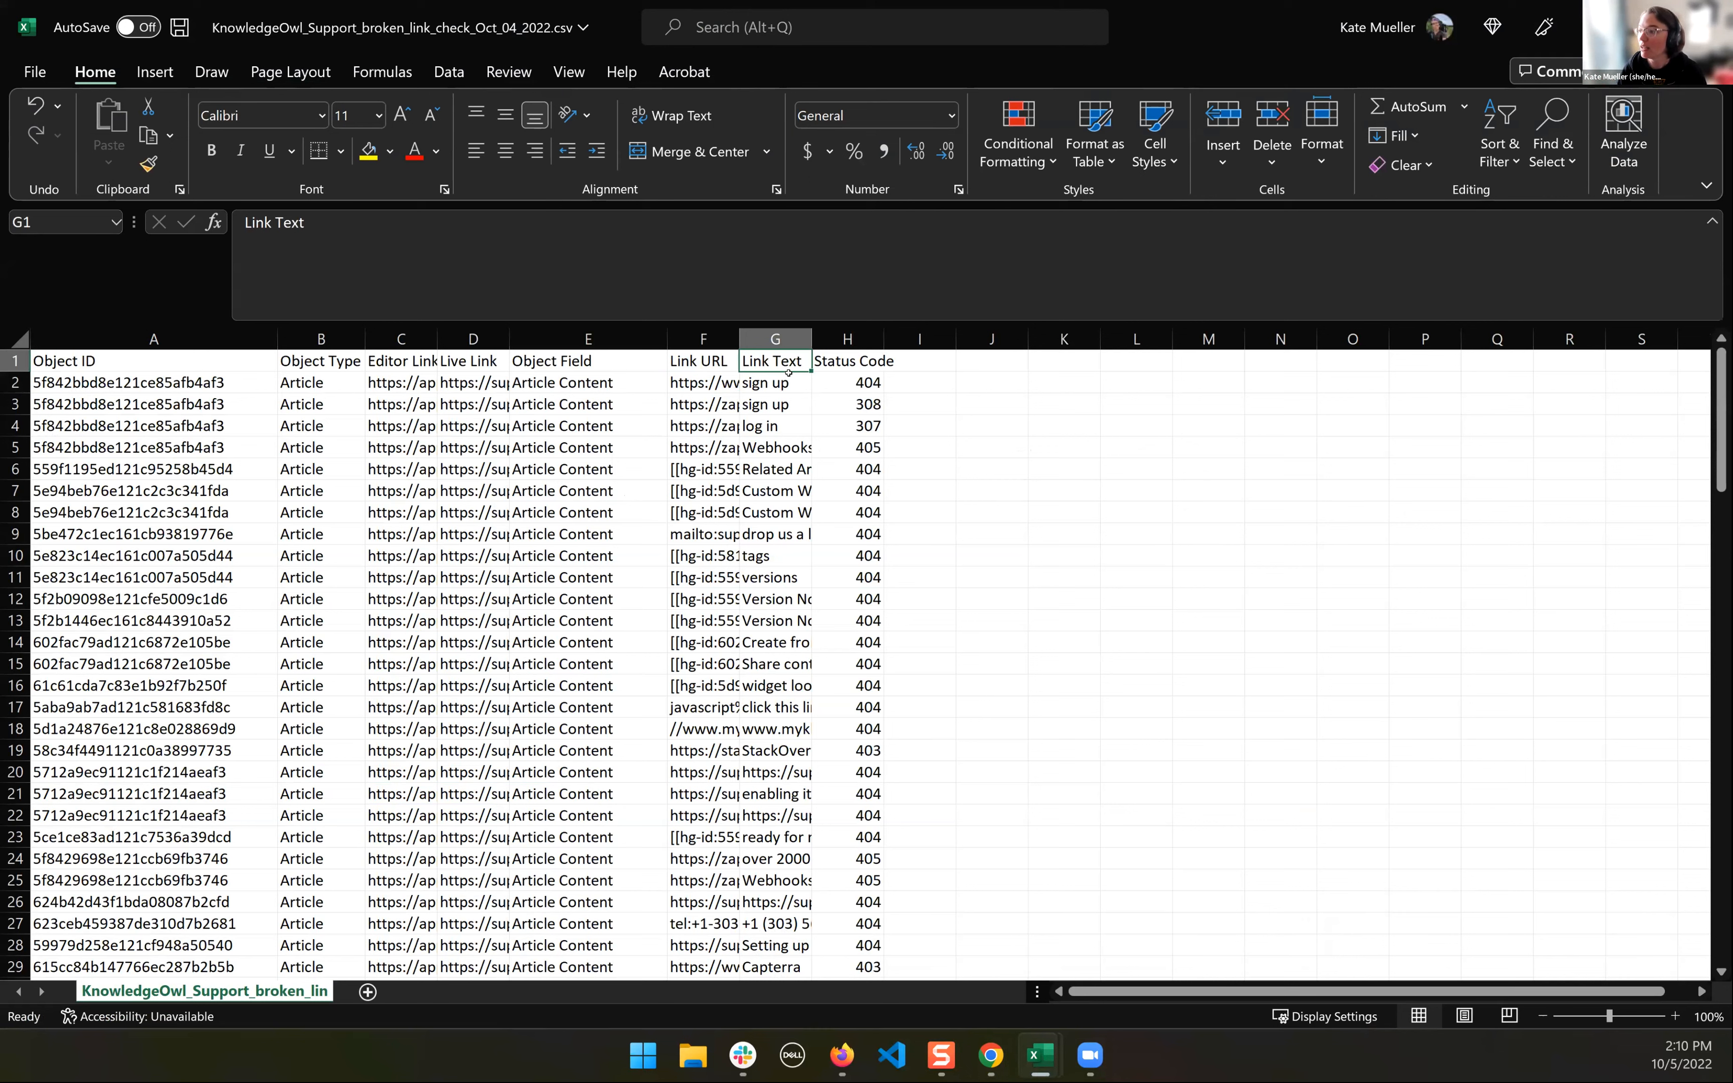
pyautogui.moveTo(784, 384); pyautogui.dragTo(783, 491)
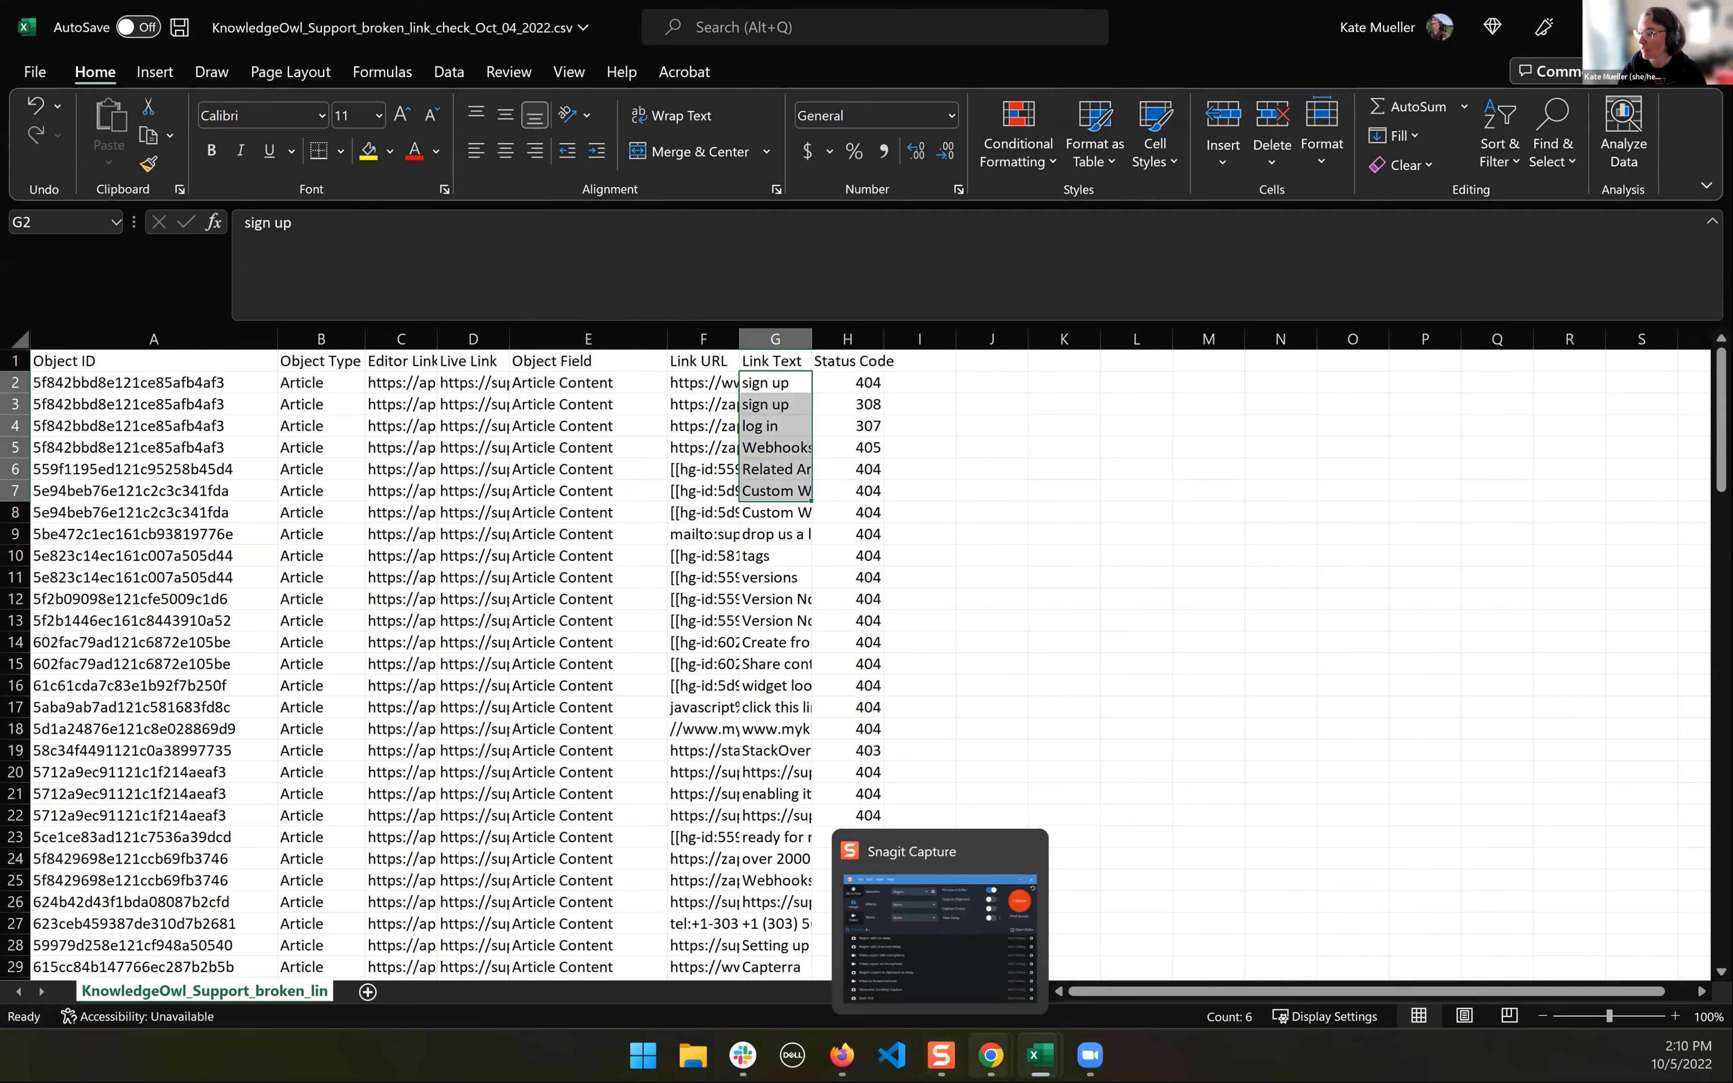
# - Switch back to the demo article in Chrome and highlight the playhouse-preschool.com address in its first line
pyautogui.click(991, 1054)
pyautogui.click(1113, 931)
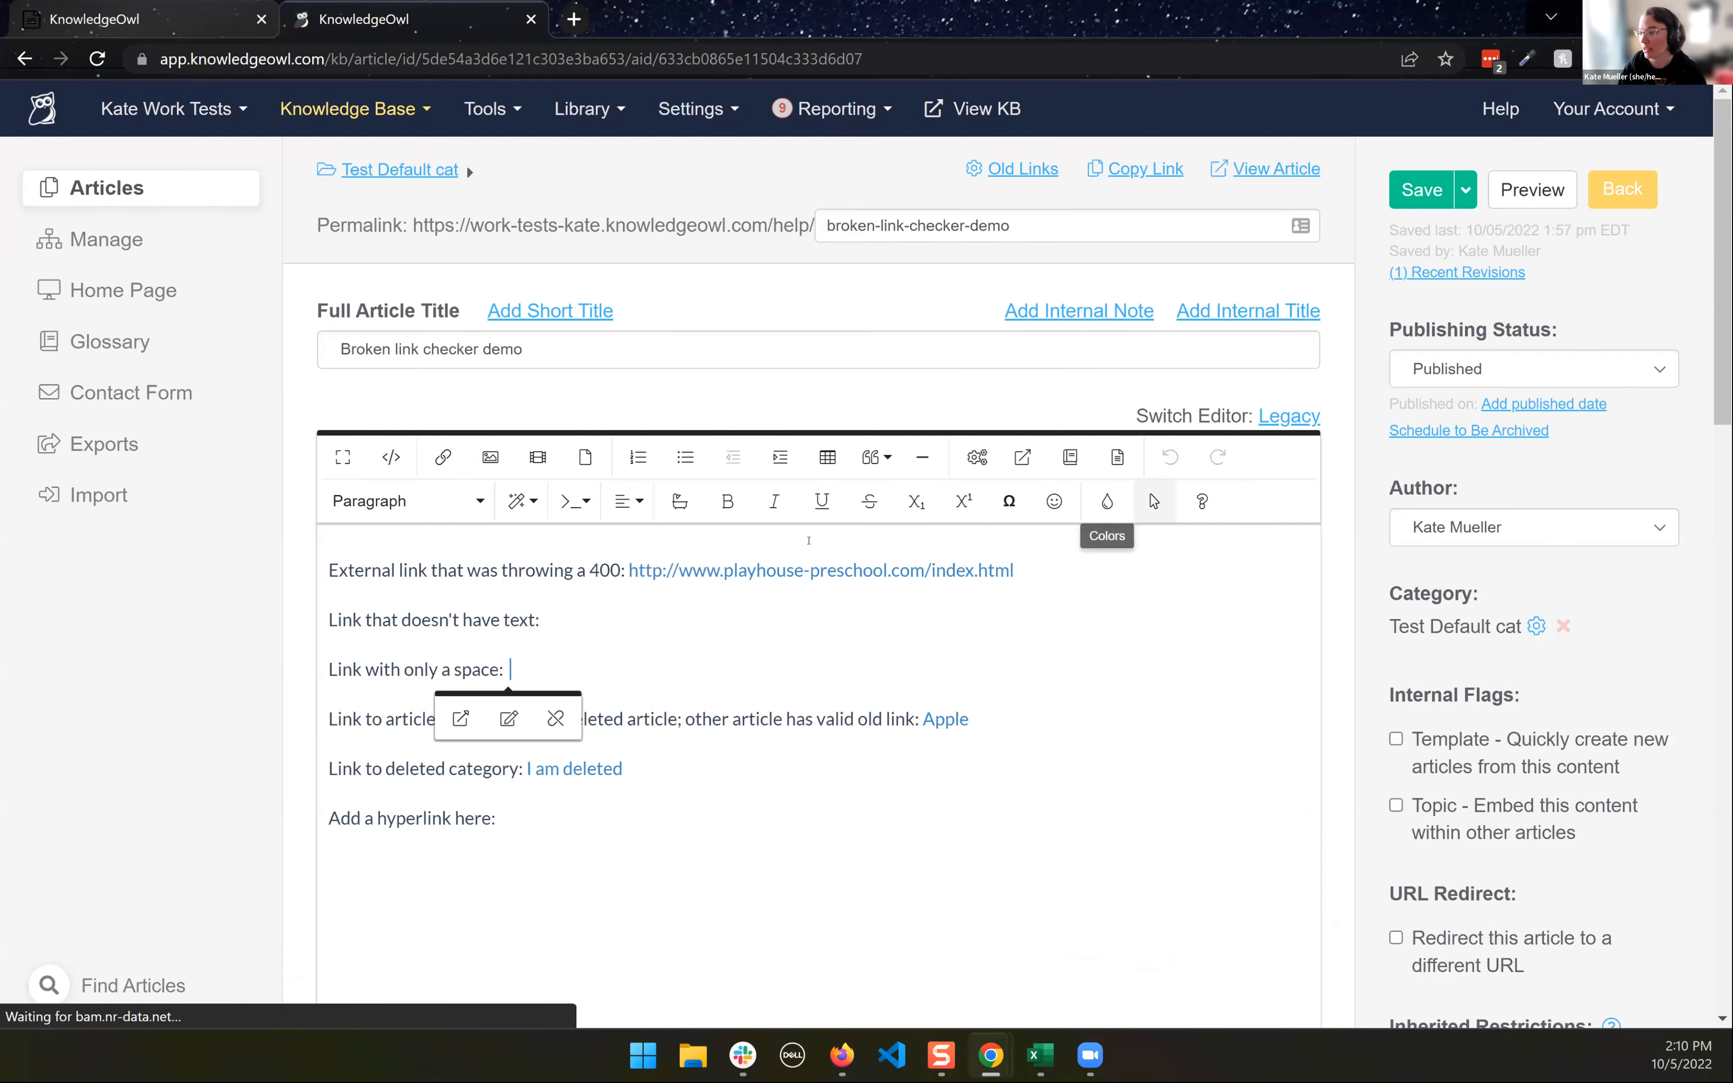
pyautogui.moveTo(633, 566); pyautogui.dragTo(1049, 567)
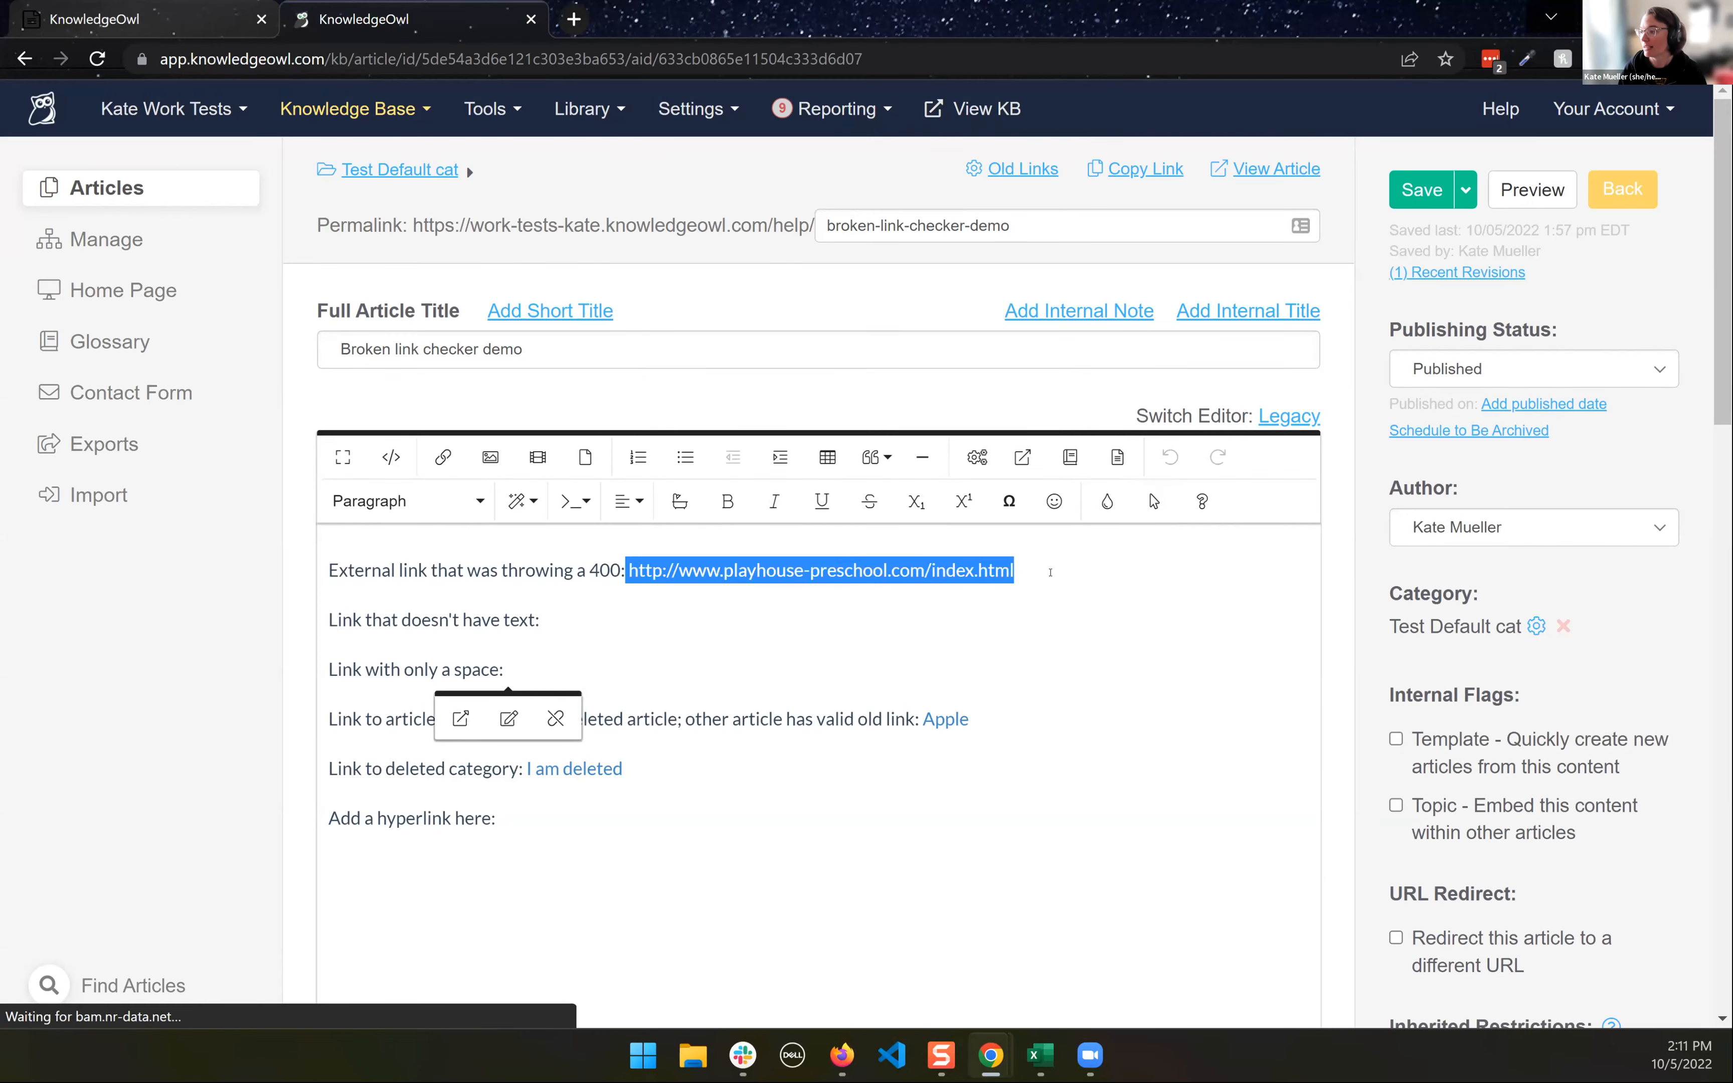
# - Show the article's HTML source, highlight the opening anchor tag of the playhouse-preschool.com link, and return to the formatted view
pyautogui.click(1049, 567)
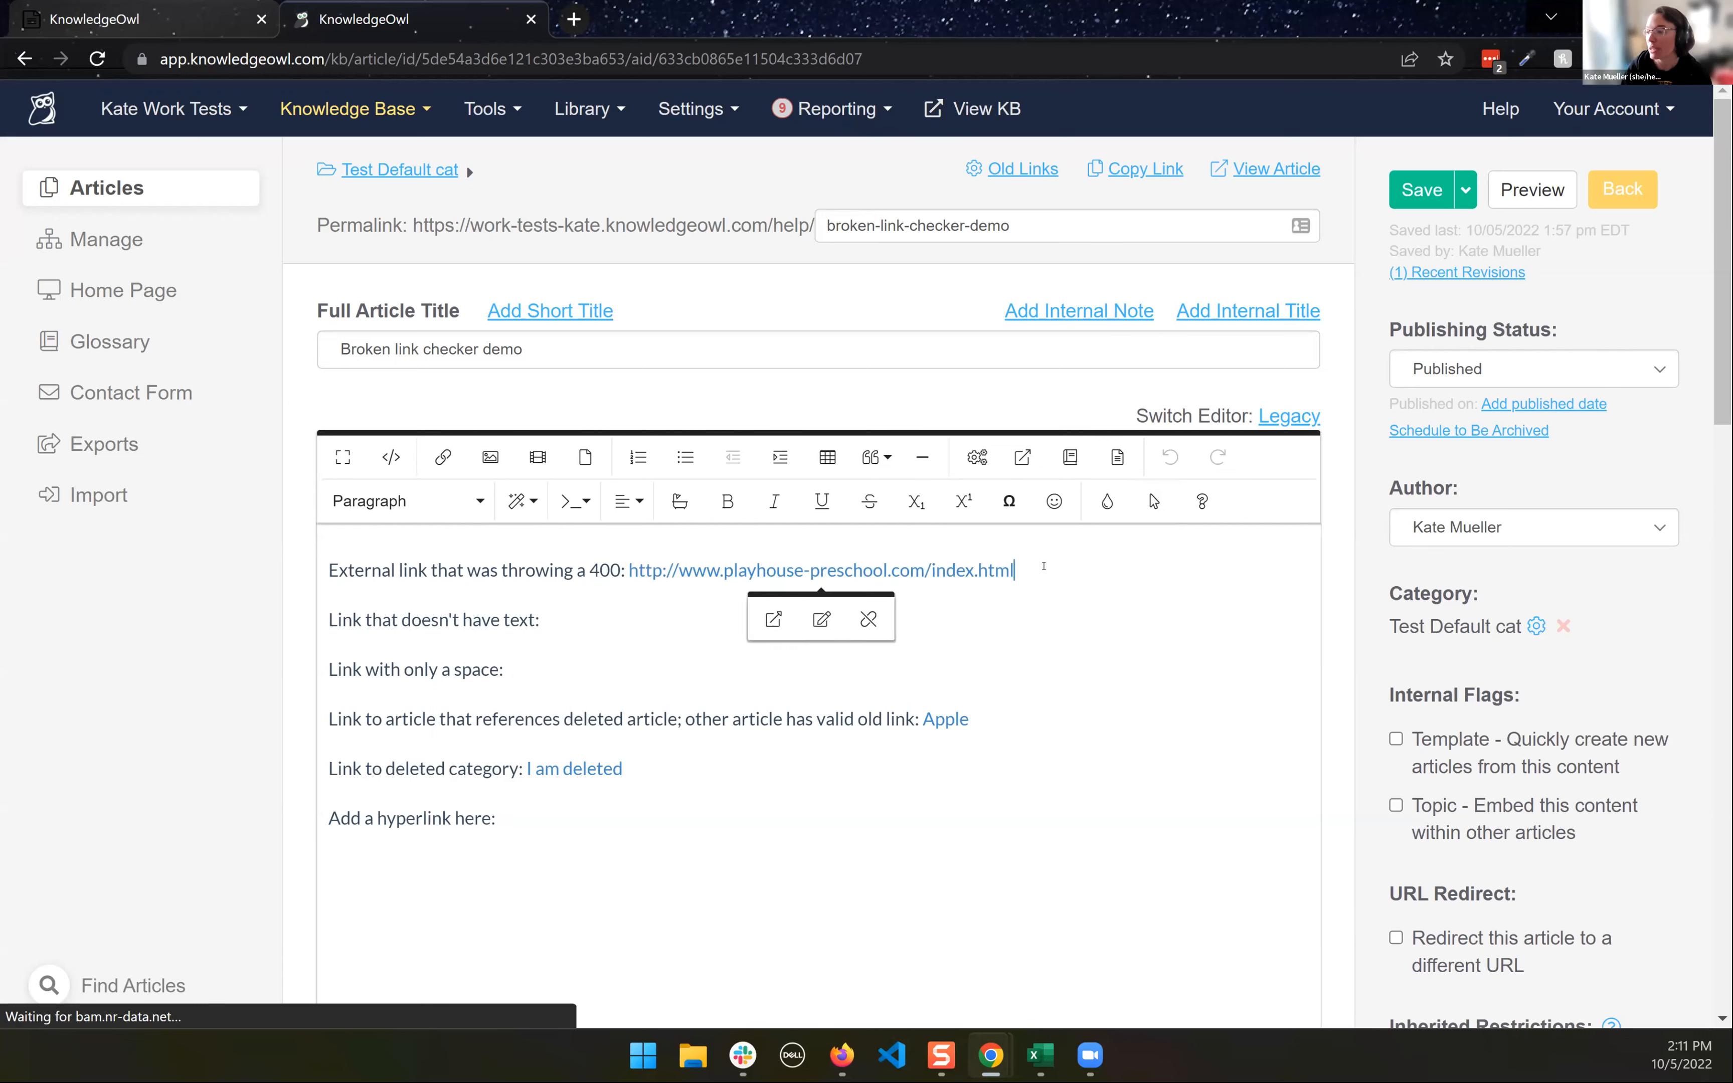
pyautogui.click(392, 457)
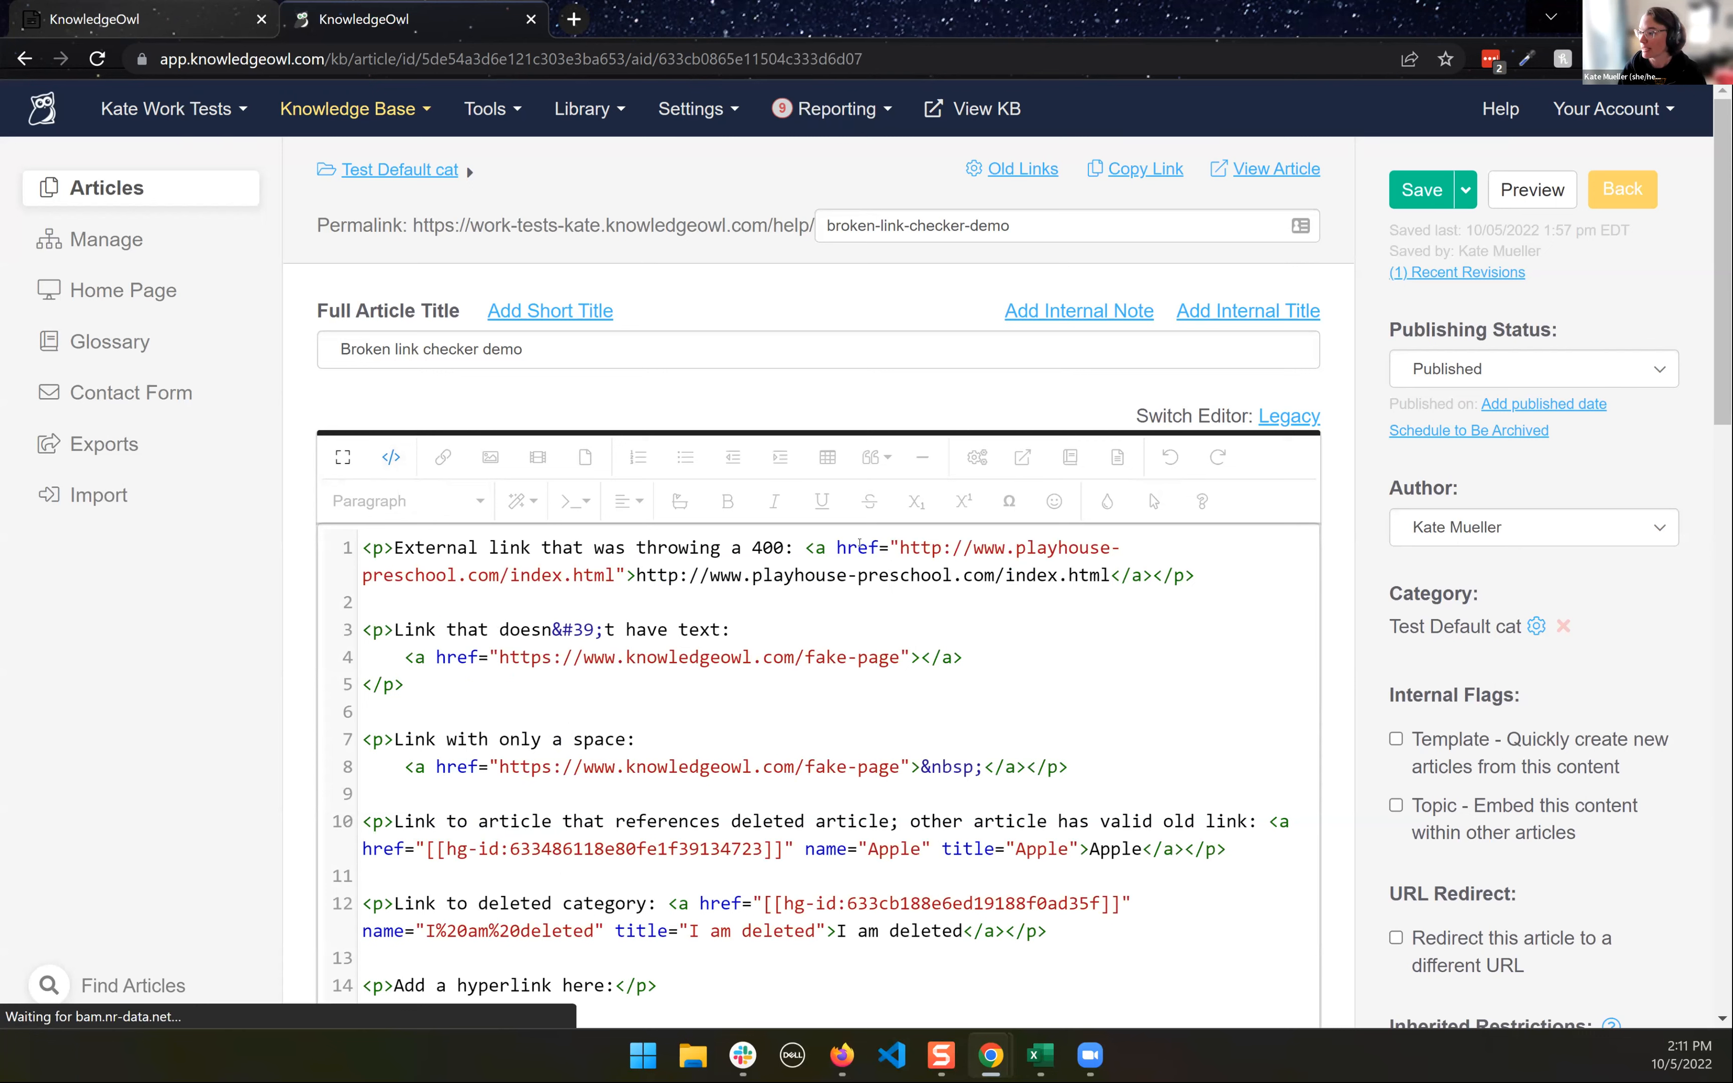
pyautogui.moveTo(803, 548); pyautogui.dragTo(1148, 549)
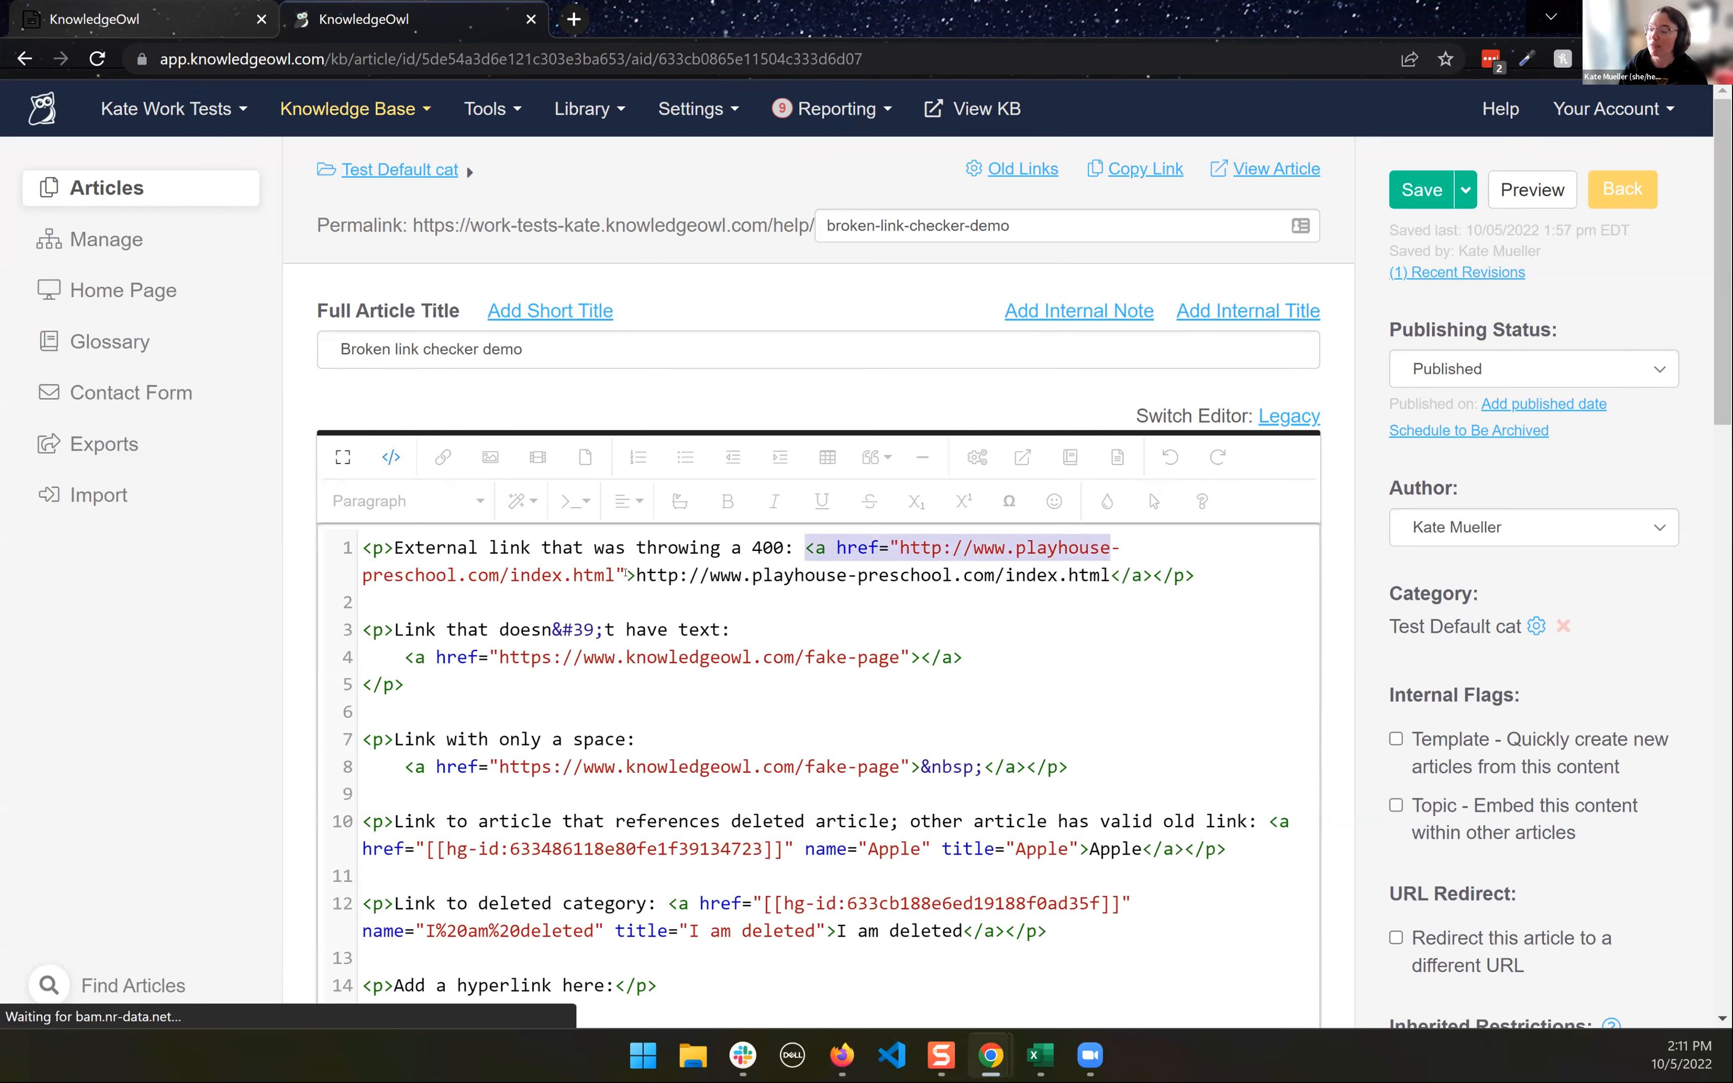
pyautogui.click(389, 457)
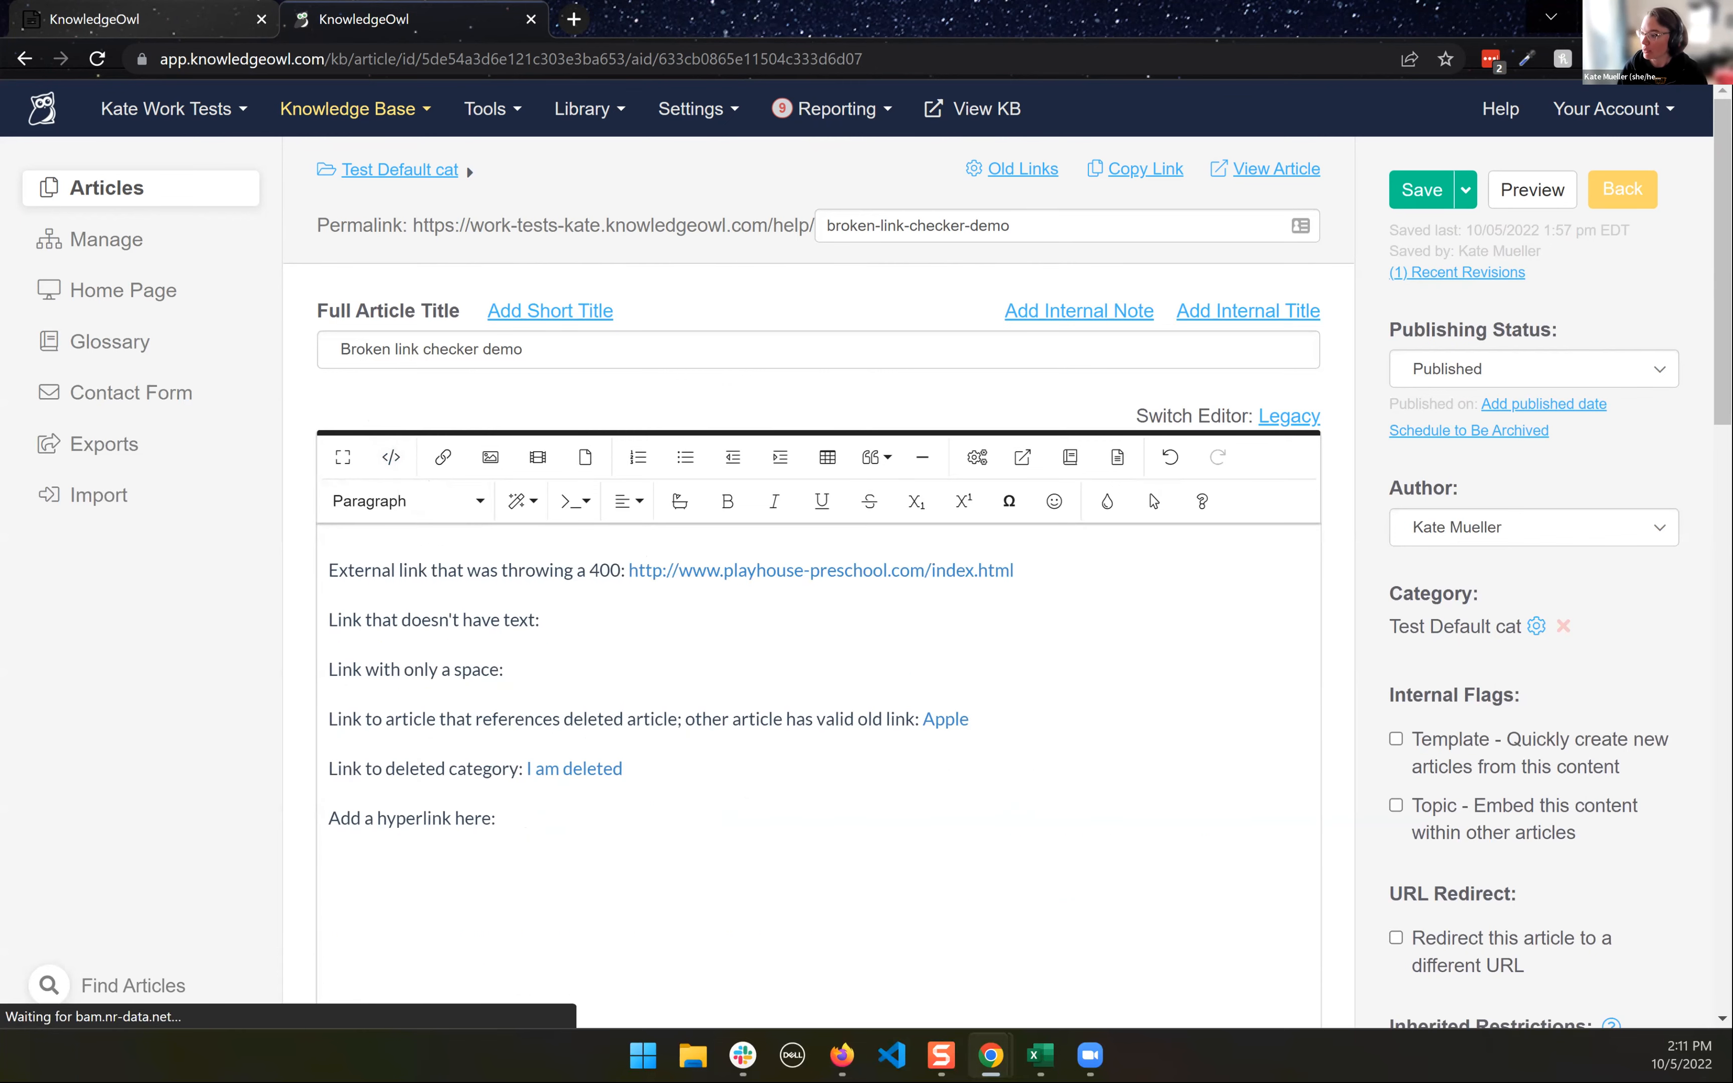
# - Switch to the KnowledgeOwl Support report in Excel, review its rows through the last entry, and select cell E10 back near the start
pyautogui.moveTo(1040, 1056)
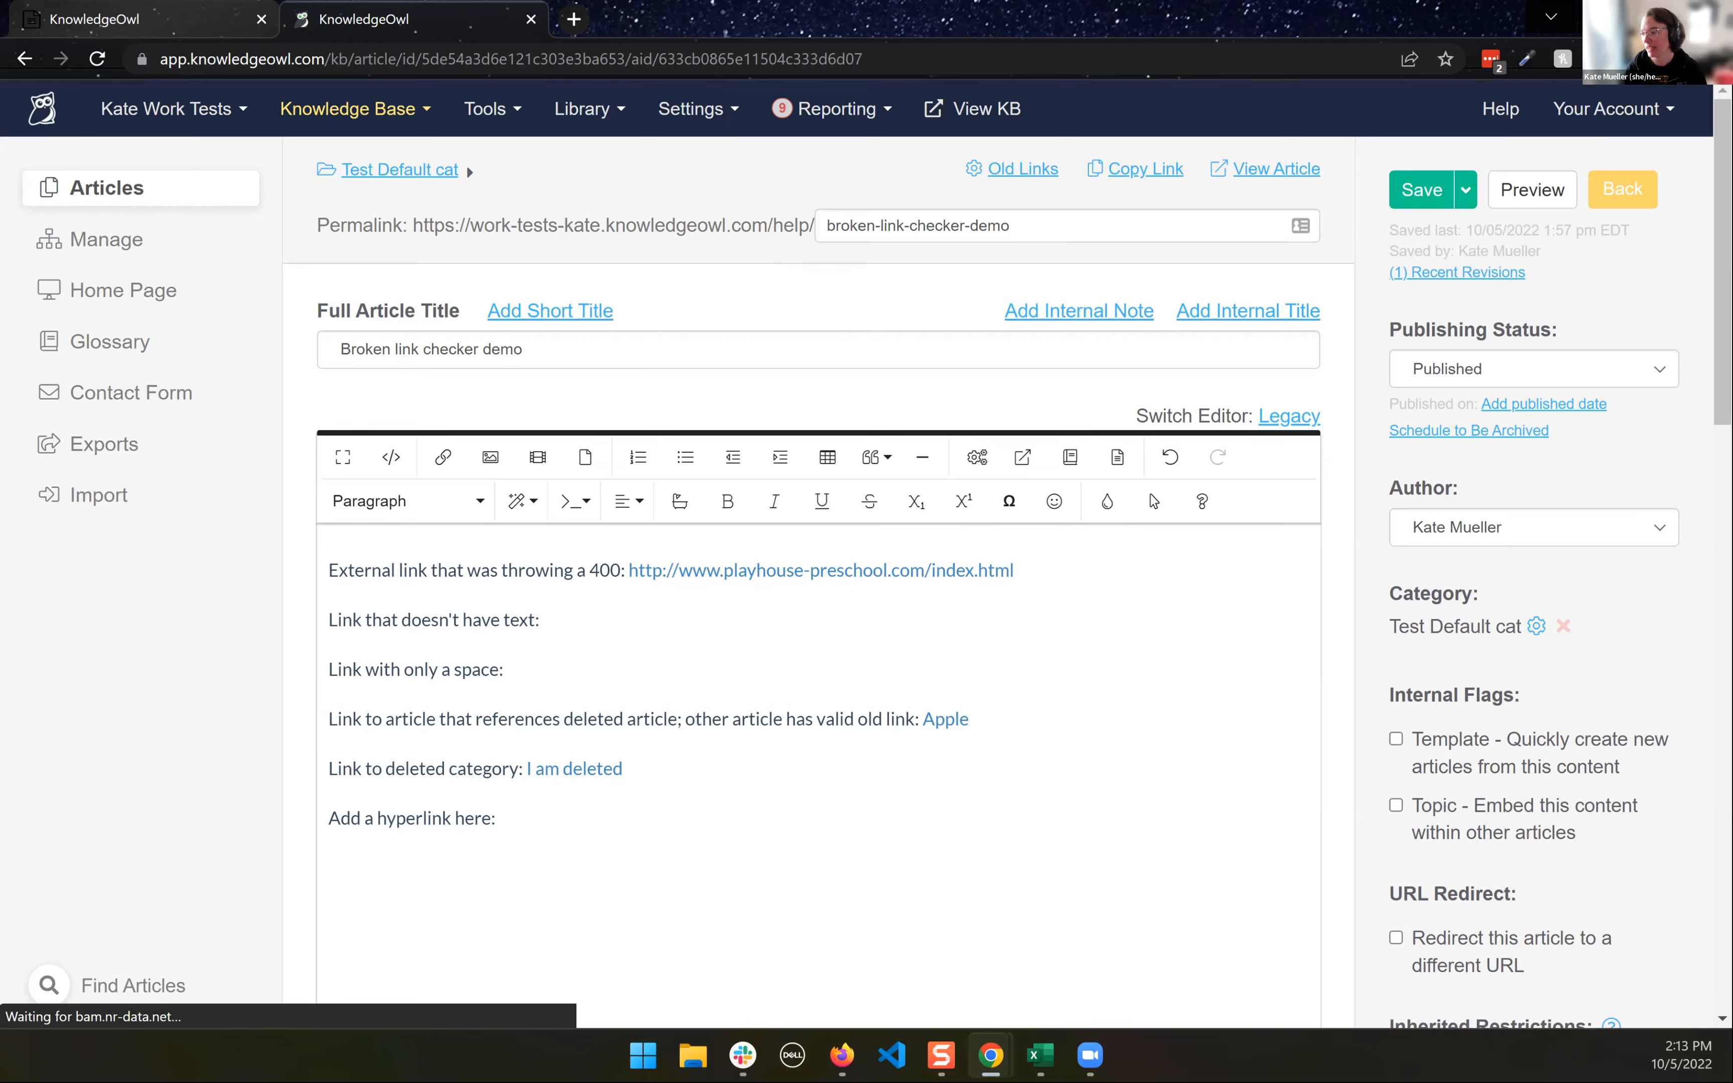
pyautogui.click(1041, 1055)
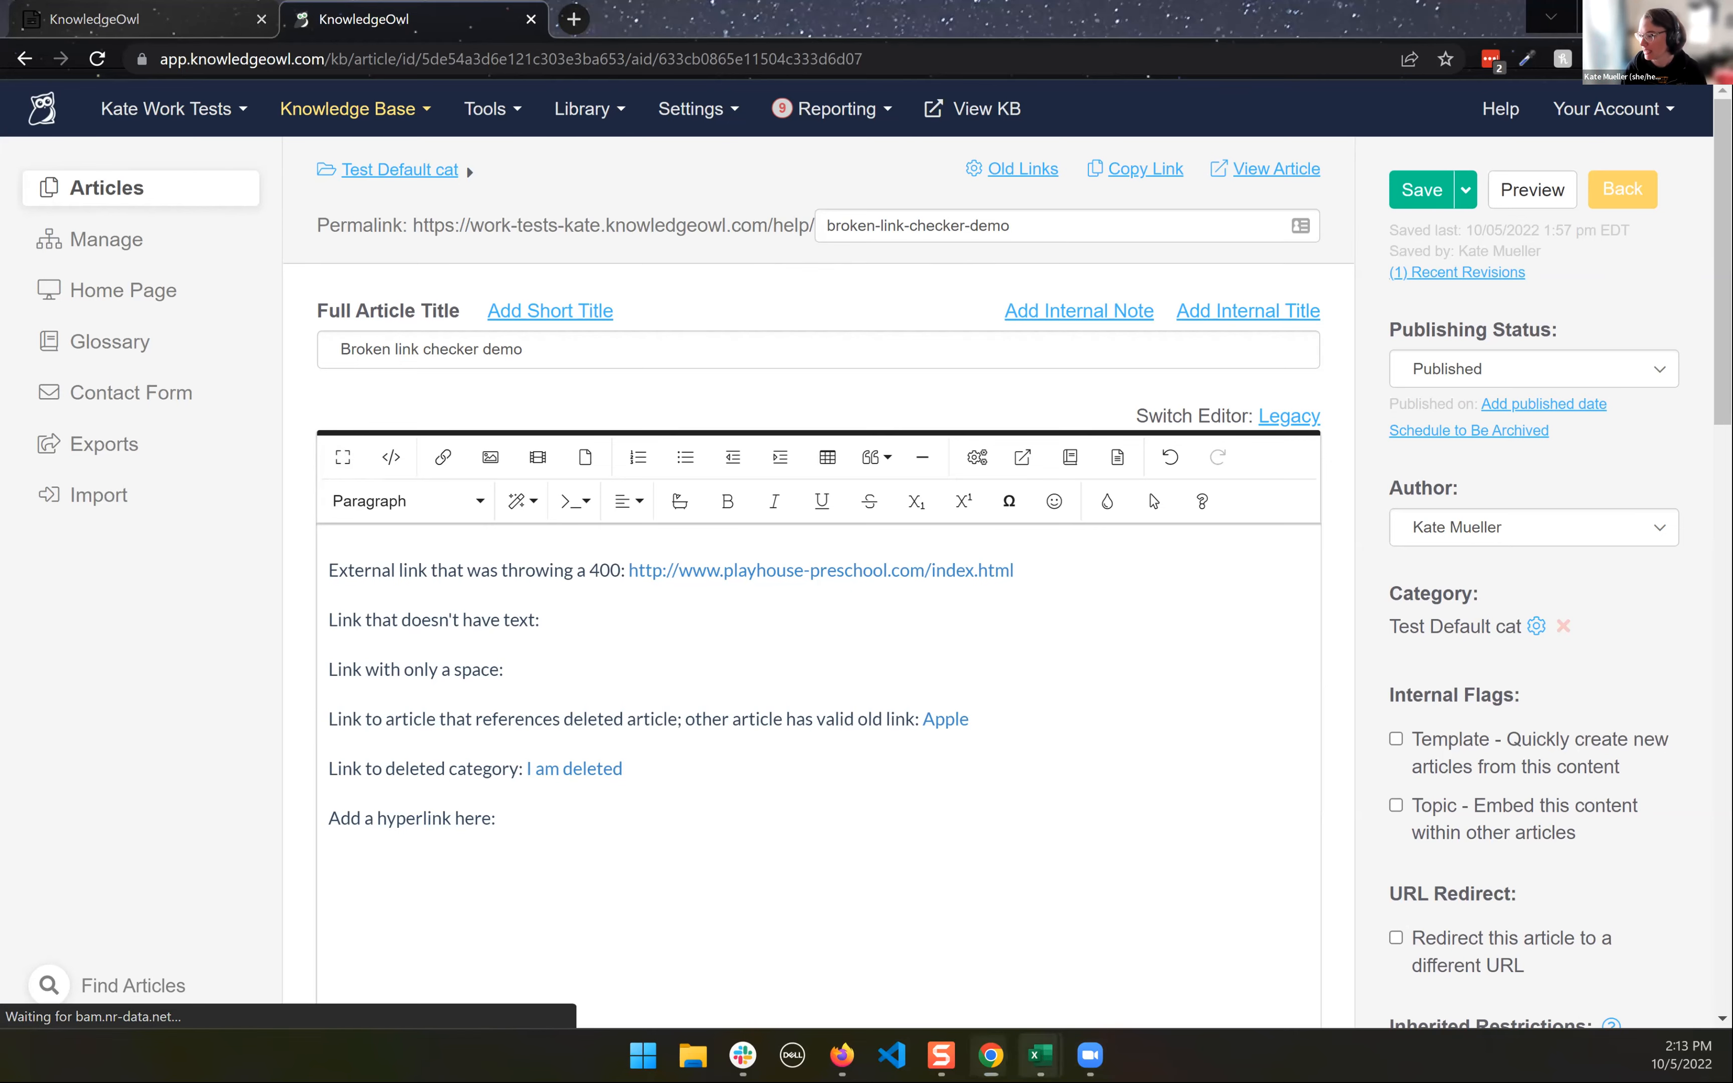
pyautogui.click(847, 938)
pyautogui.scroll(-20, 463, 629)
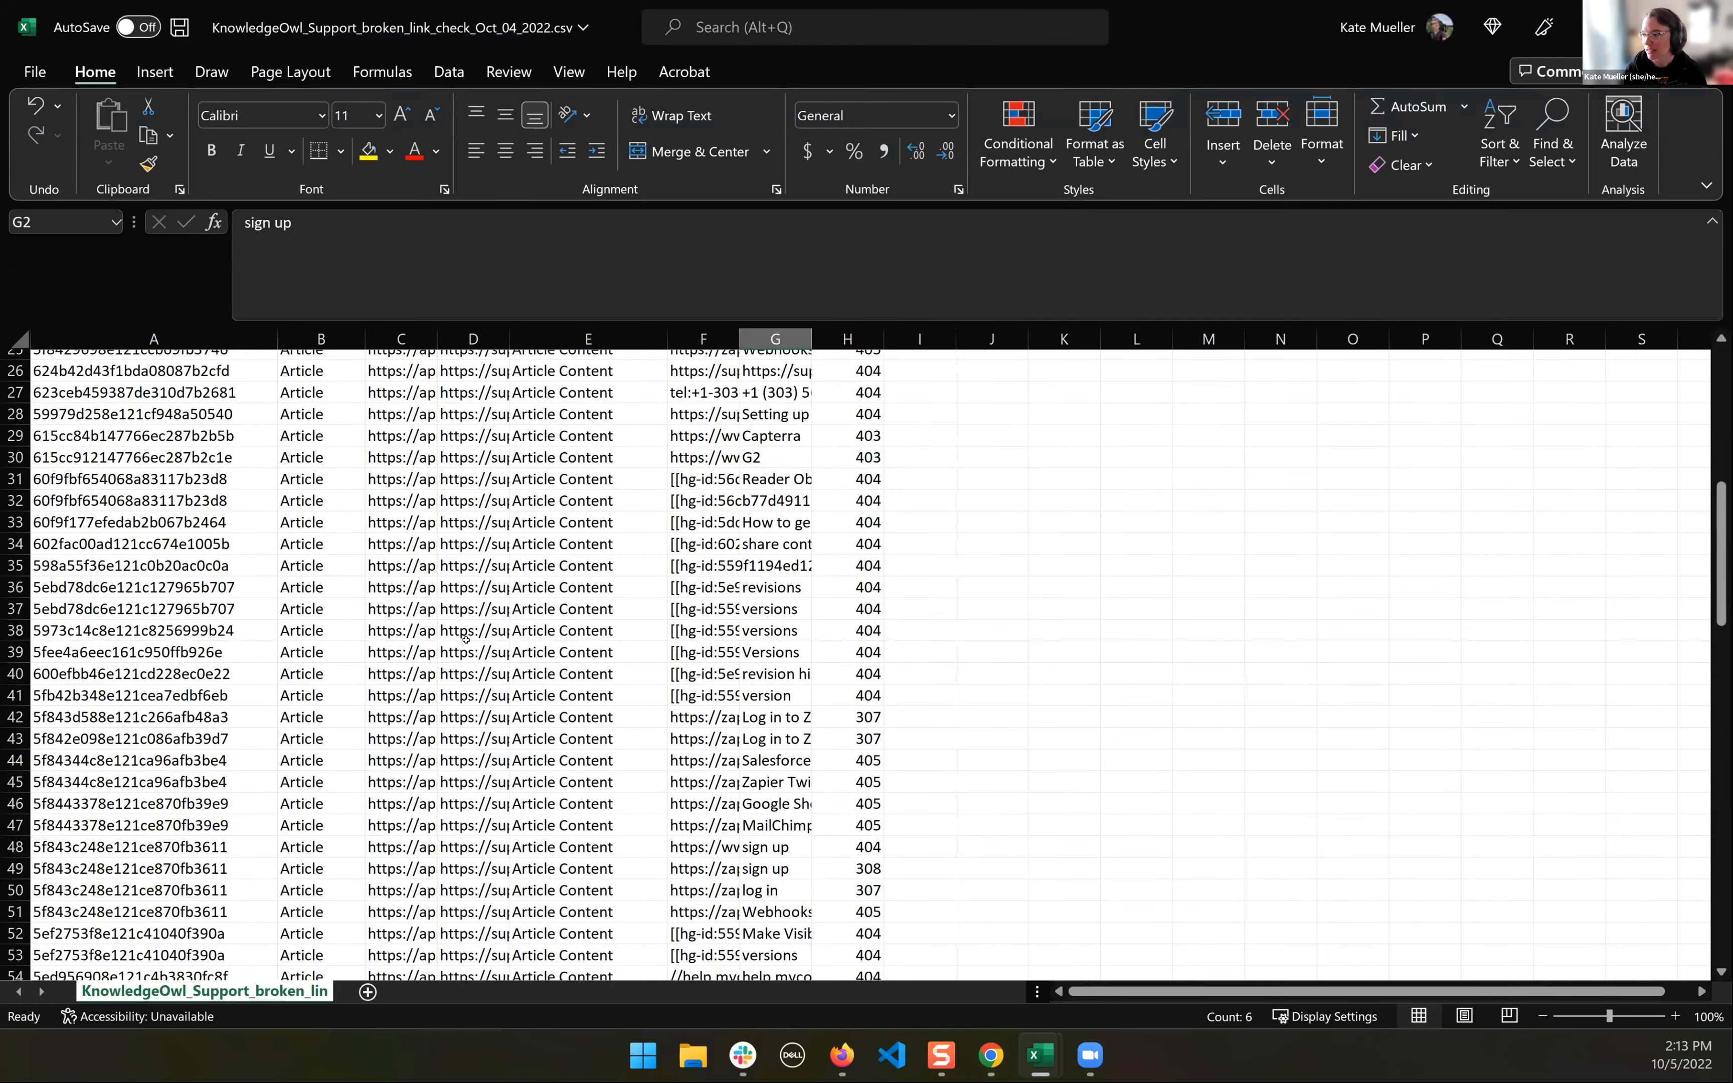
pyautogui.scroll(-6, 463, 629)
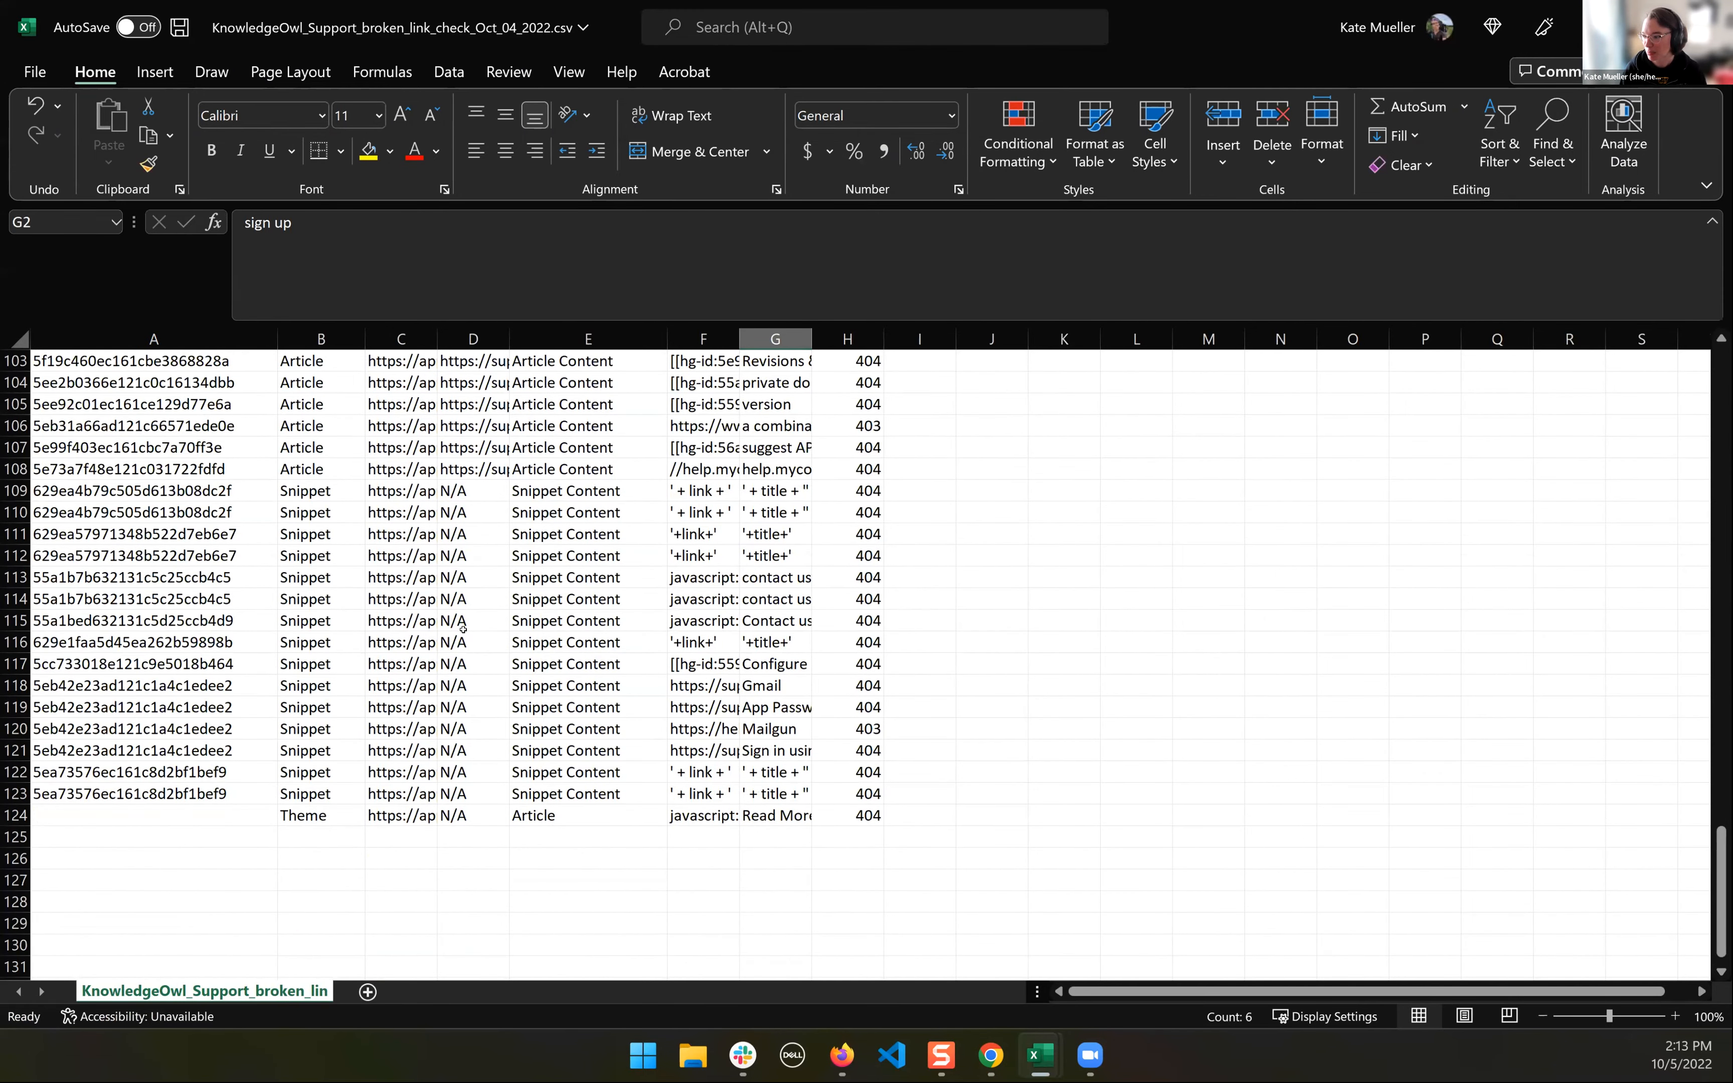
pyautogui.scroll(20, 445, 642)
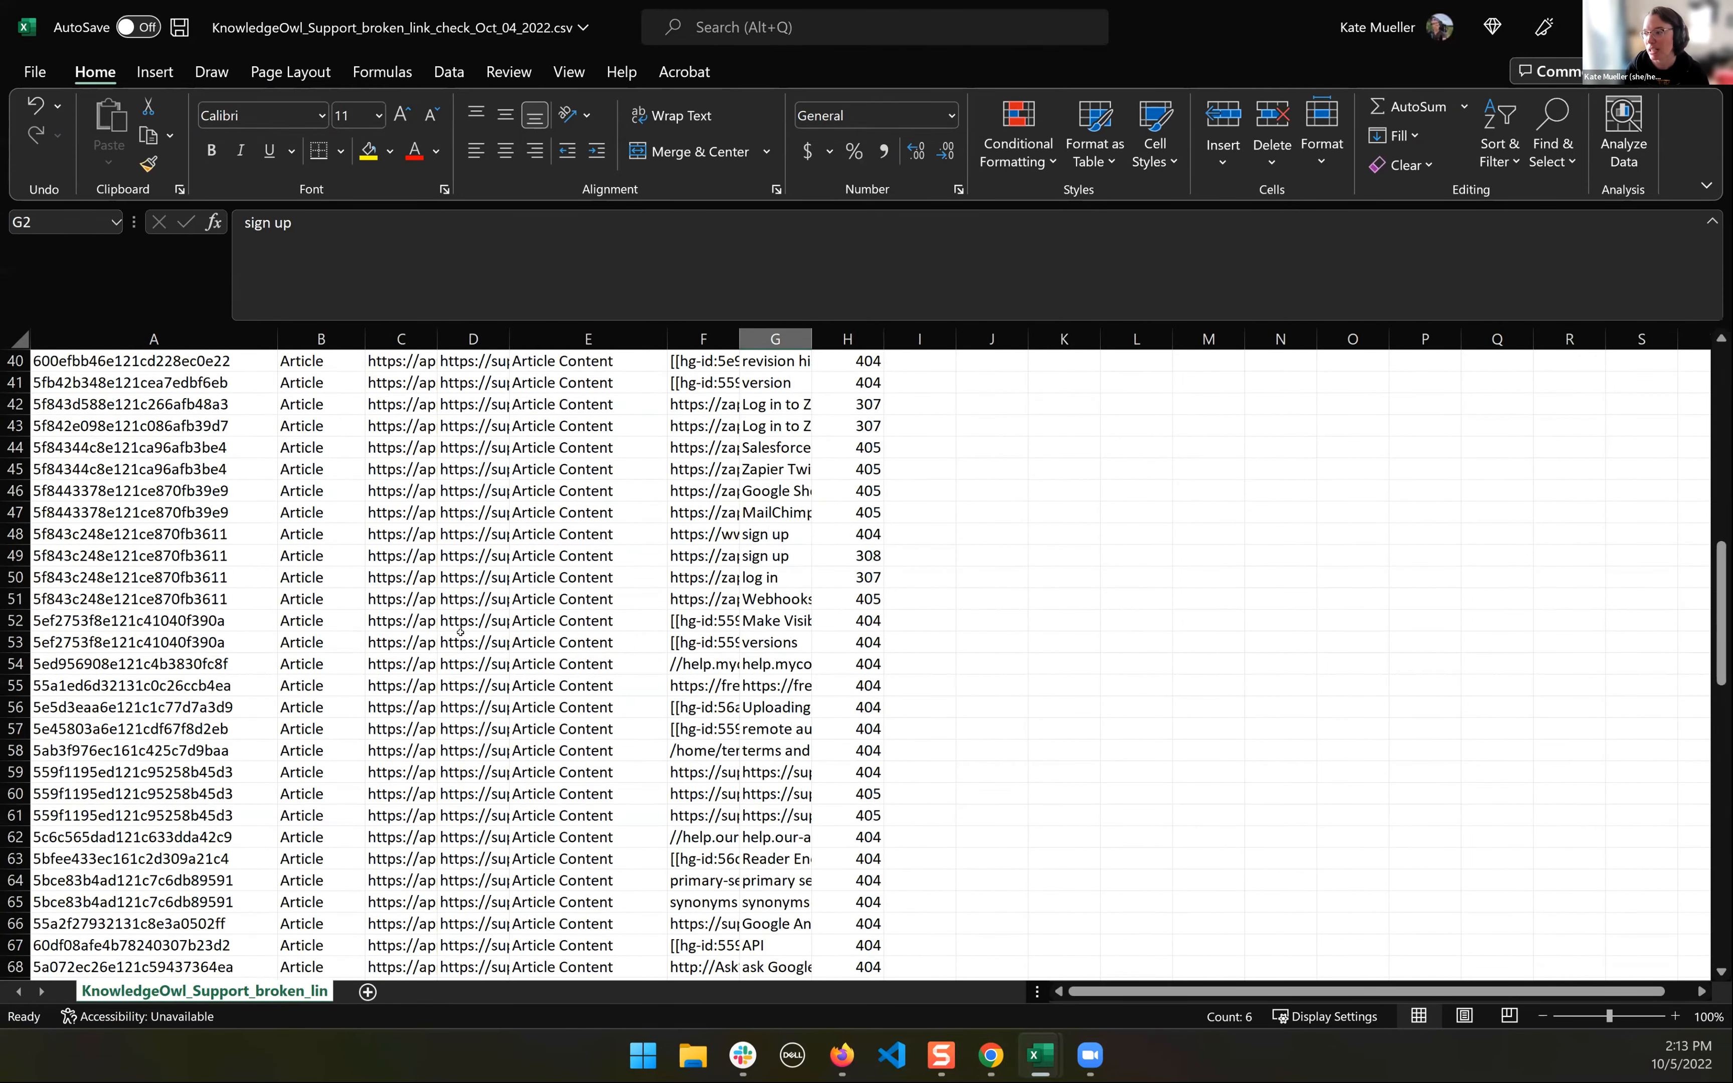
pyautogui.click(629, 559)
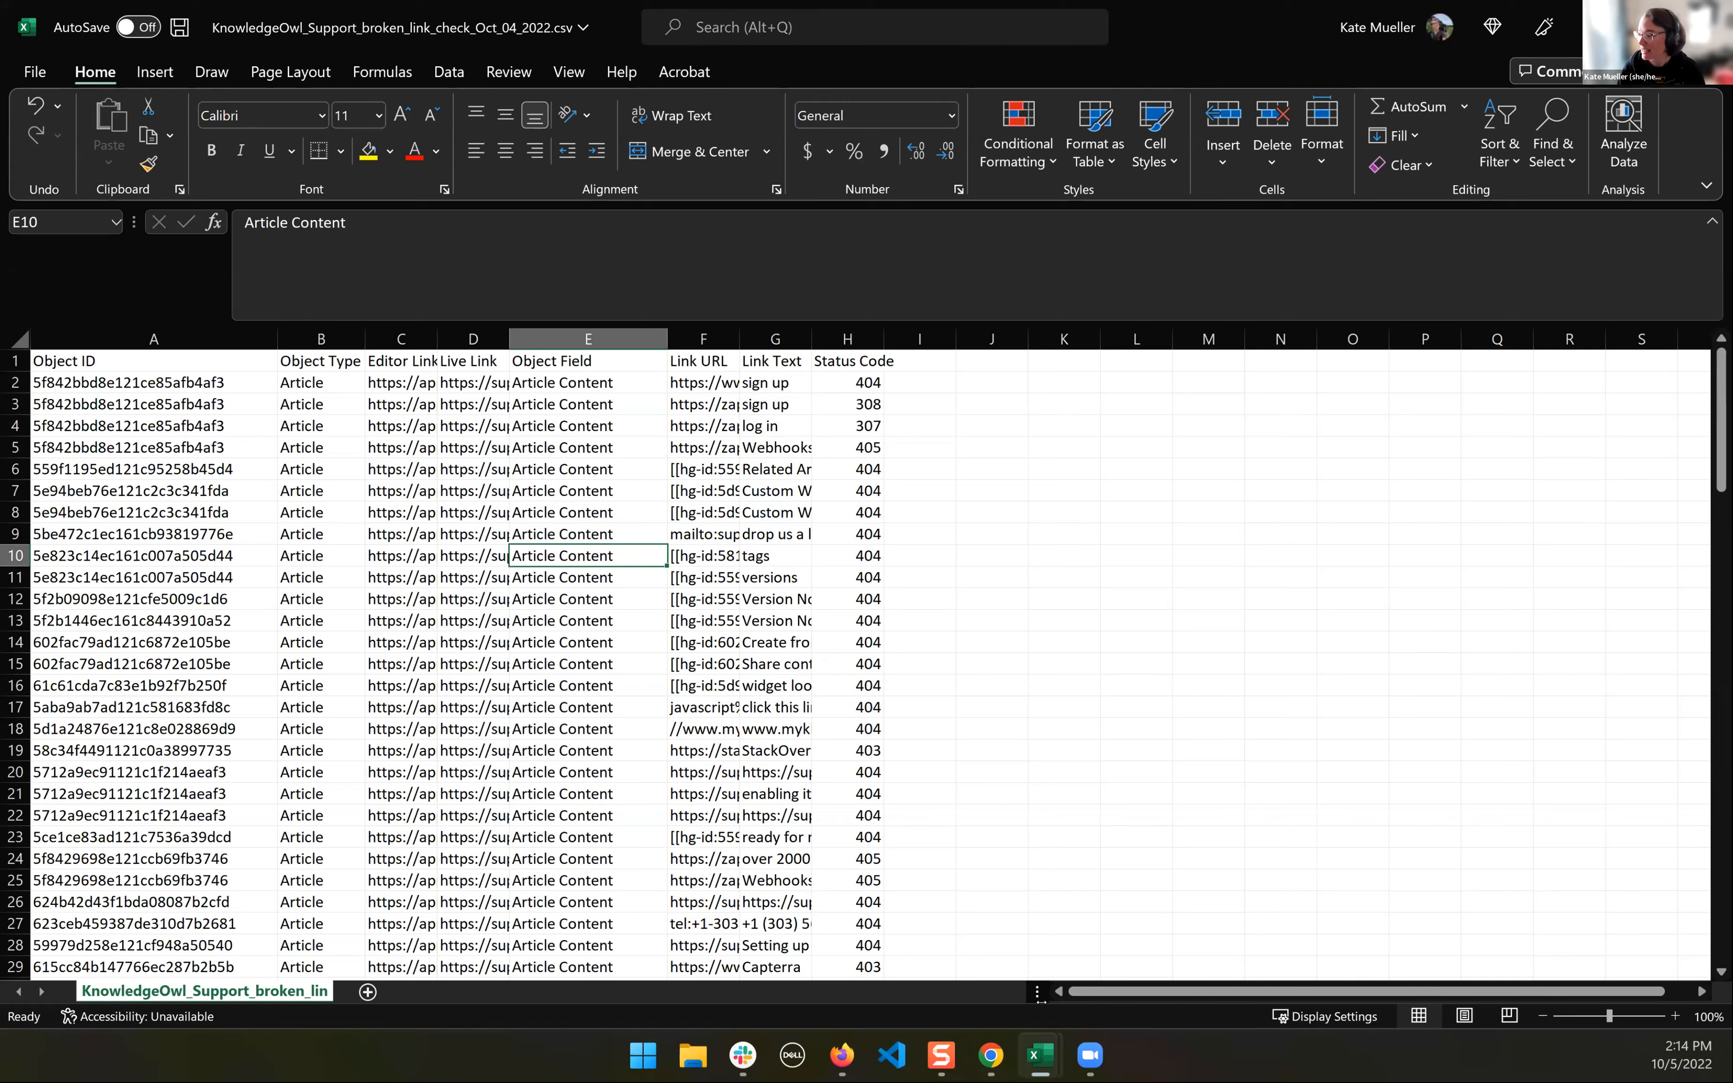
# - Switch to the KnowledgeOwl window in Firefox and bring up the "WW Broken Links" presentation in Google Slides
pyautogui.click(991, 1055)
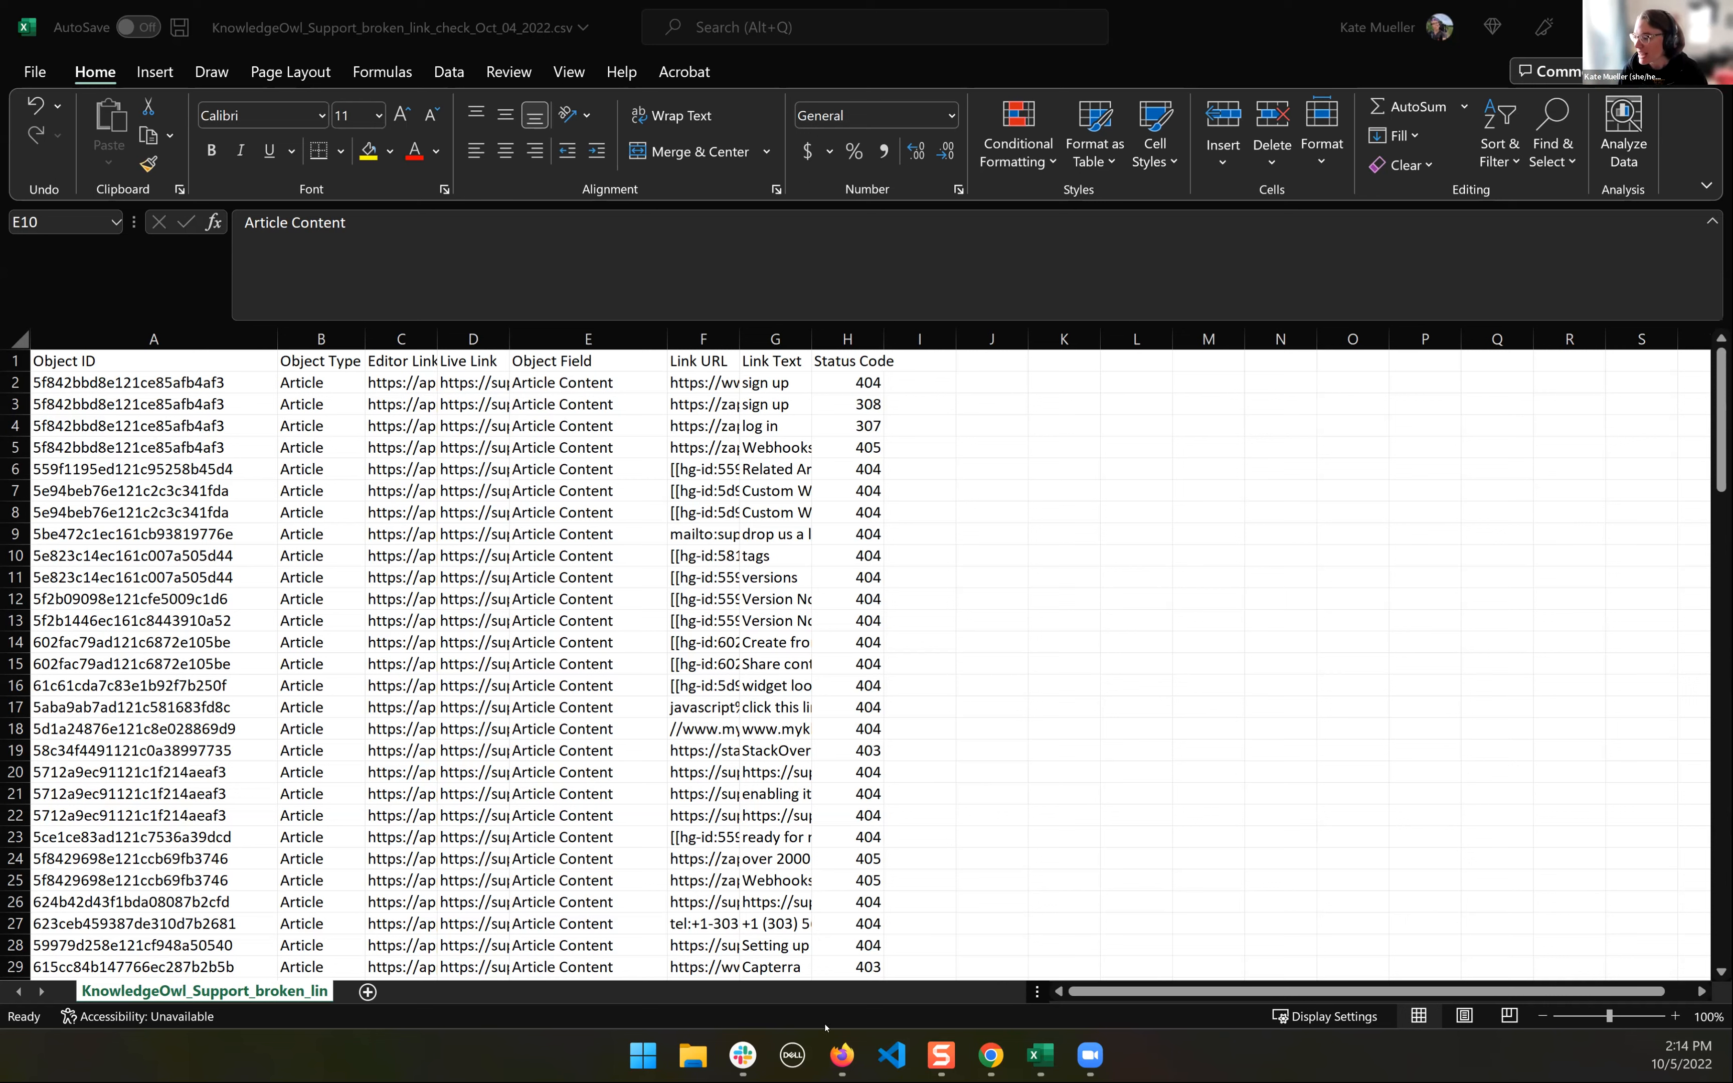
pyautogui.moveTo(842, 1059)
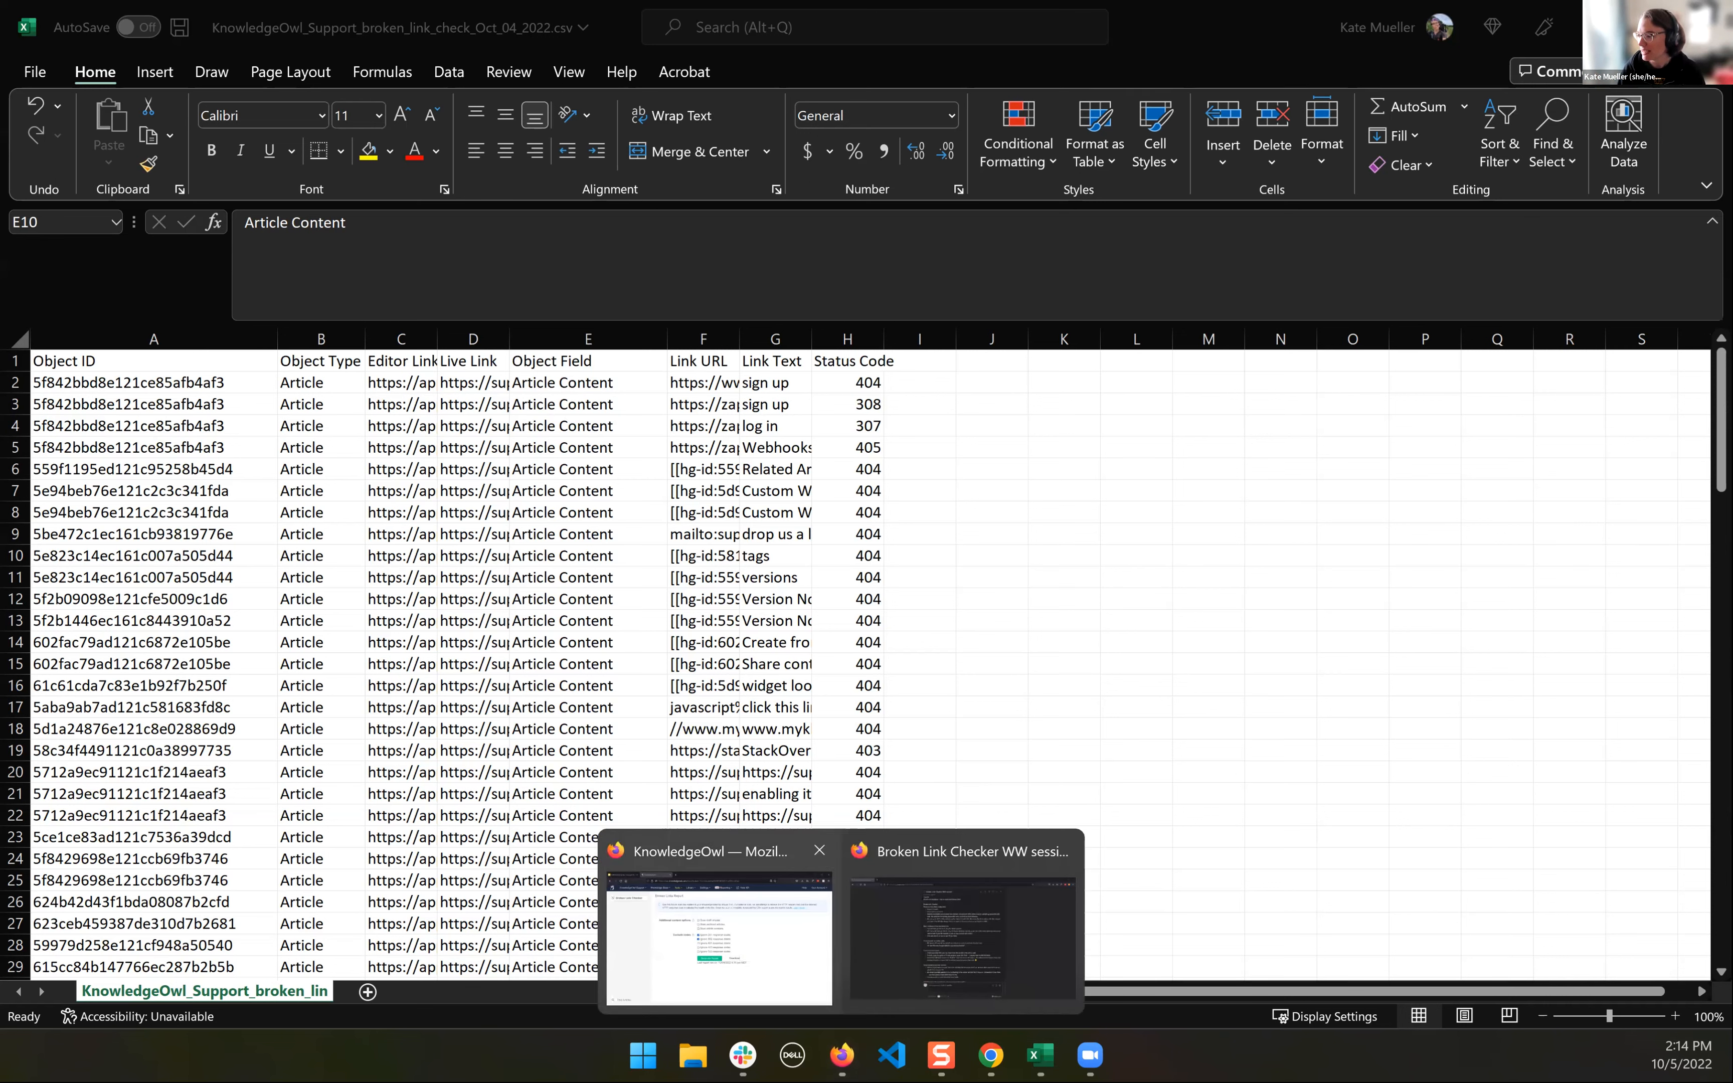
pyautogui.click(718, 931)
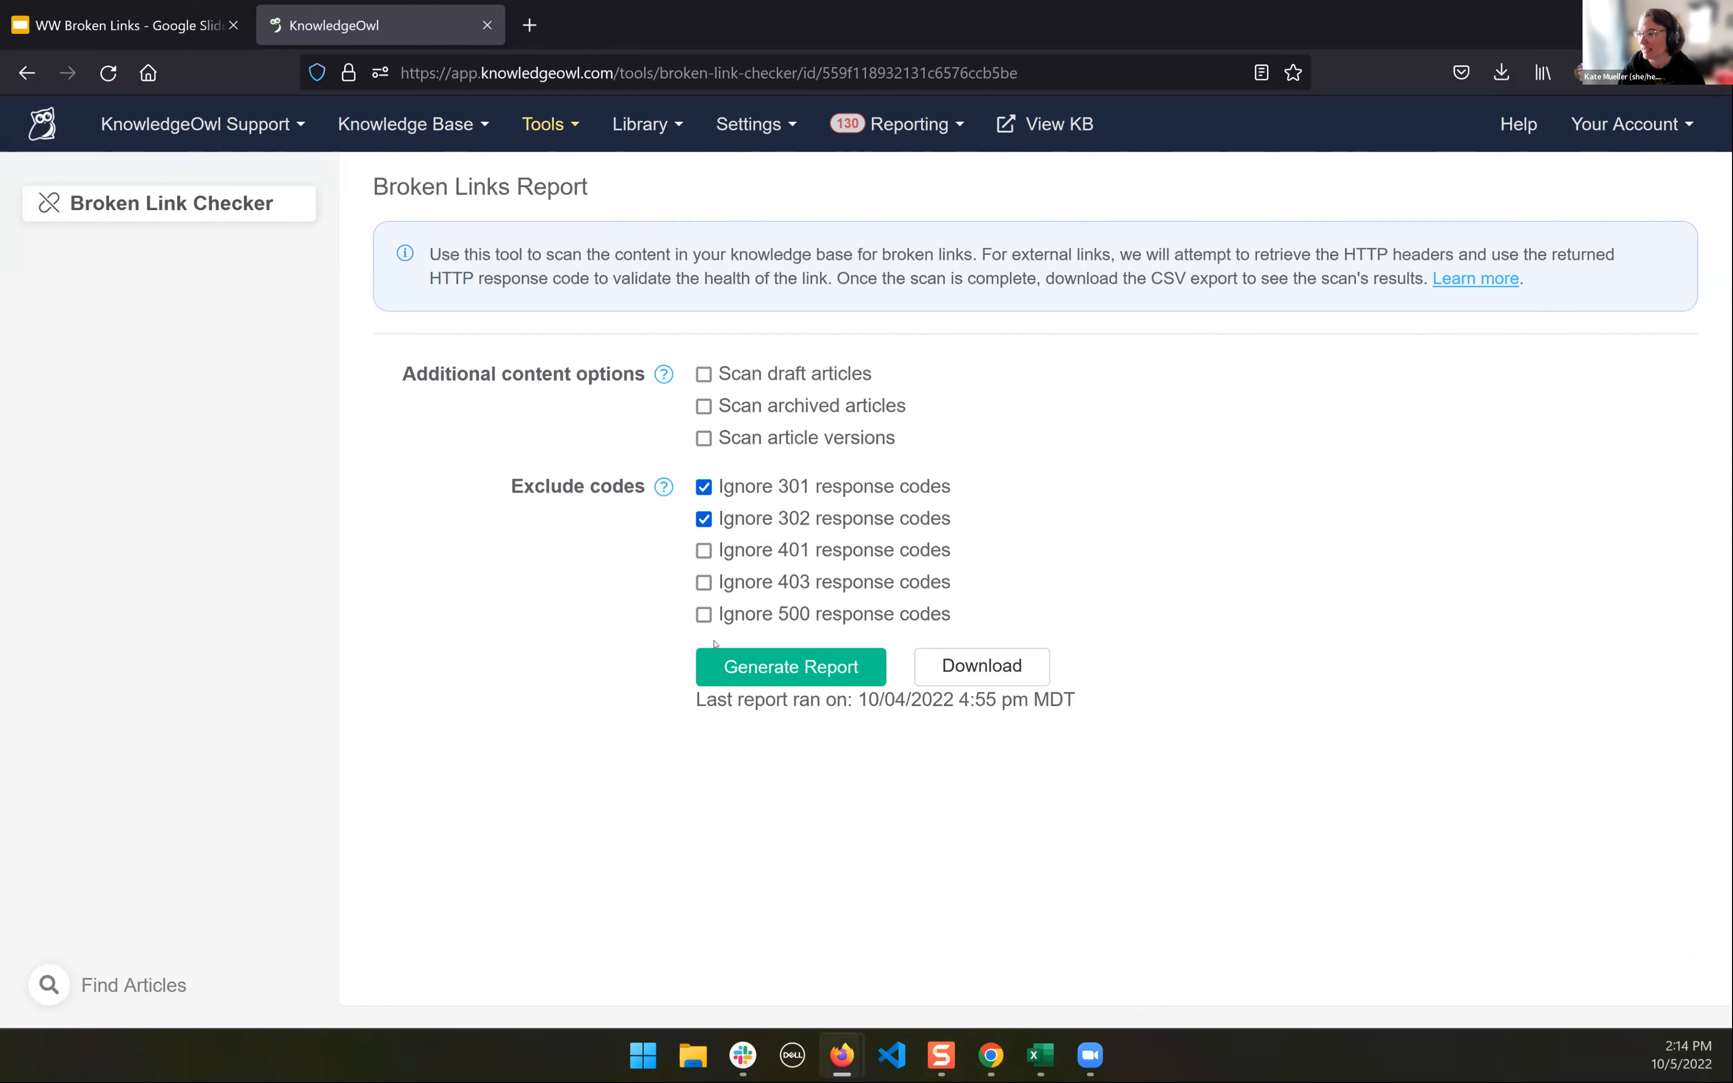
pyautogui.click(196, 27)
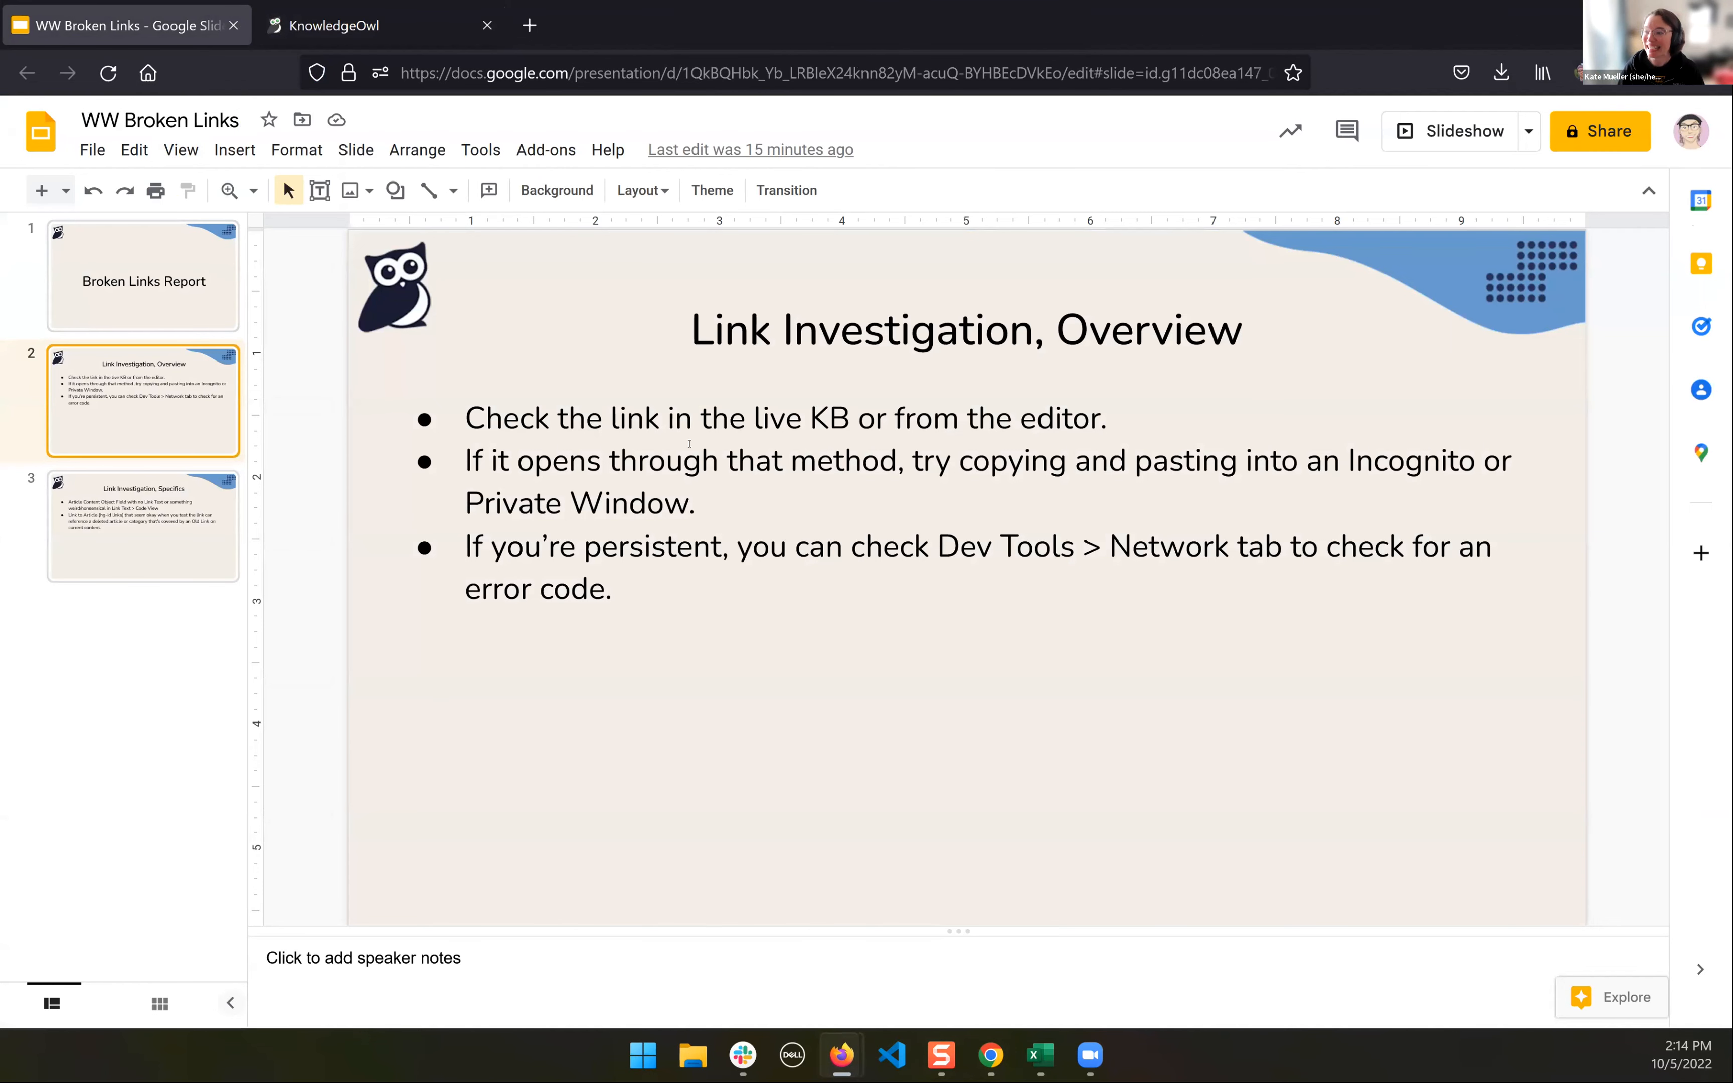
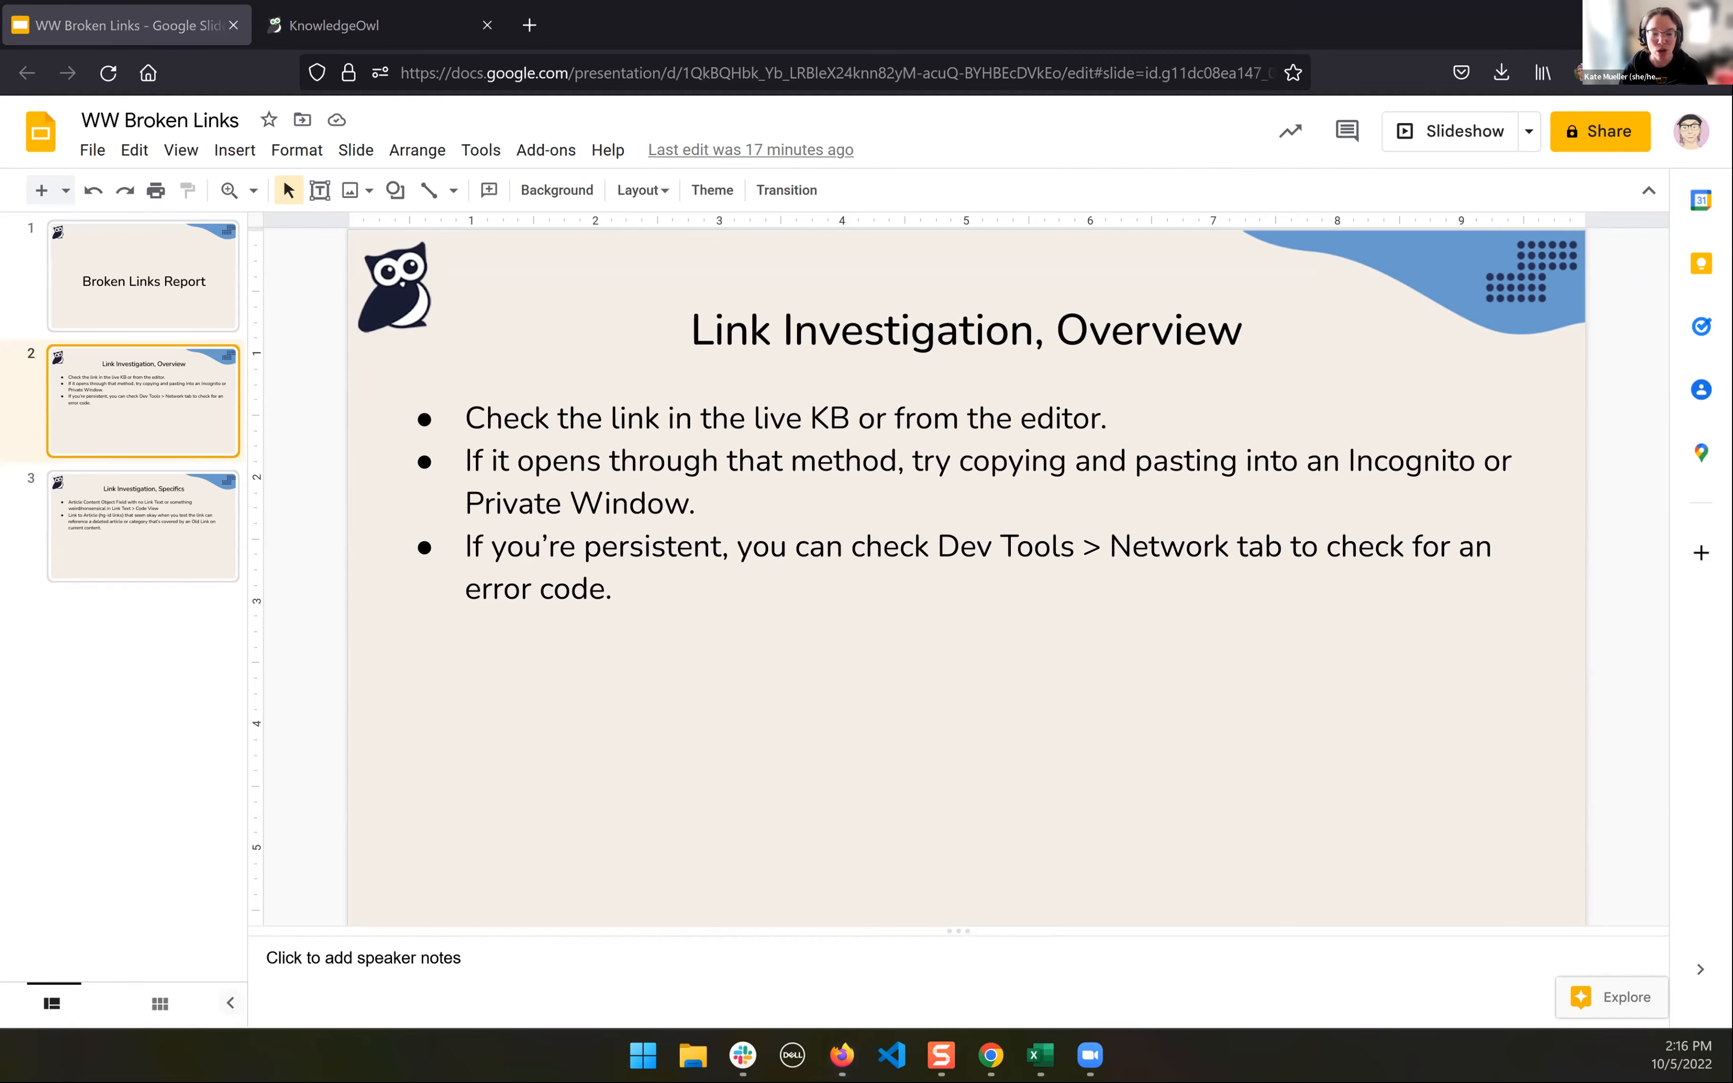
# - Copy the Link URL in cell F2 of the KnowledgeOwl Support report in Excel and load it in Chrome's Incognito window
pyautogui.hotkey('alt', 'Tab')
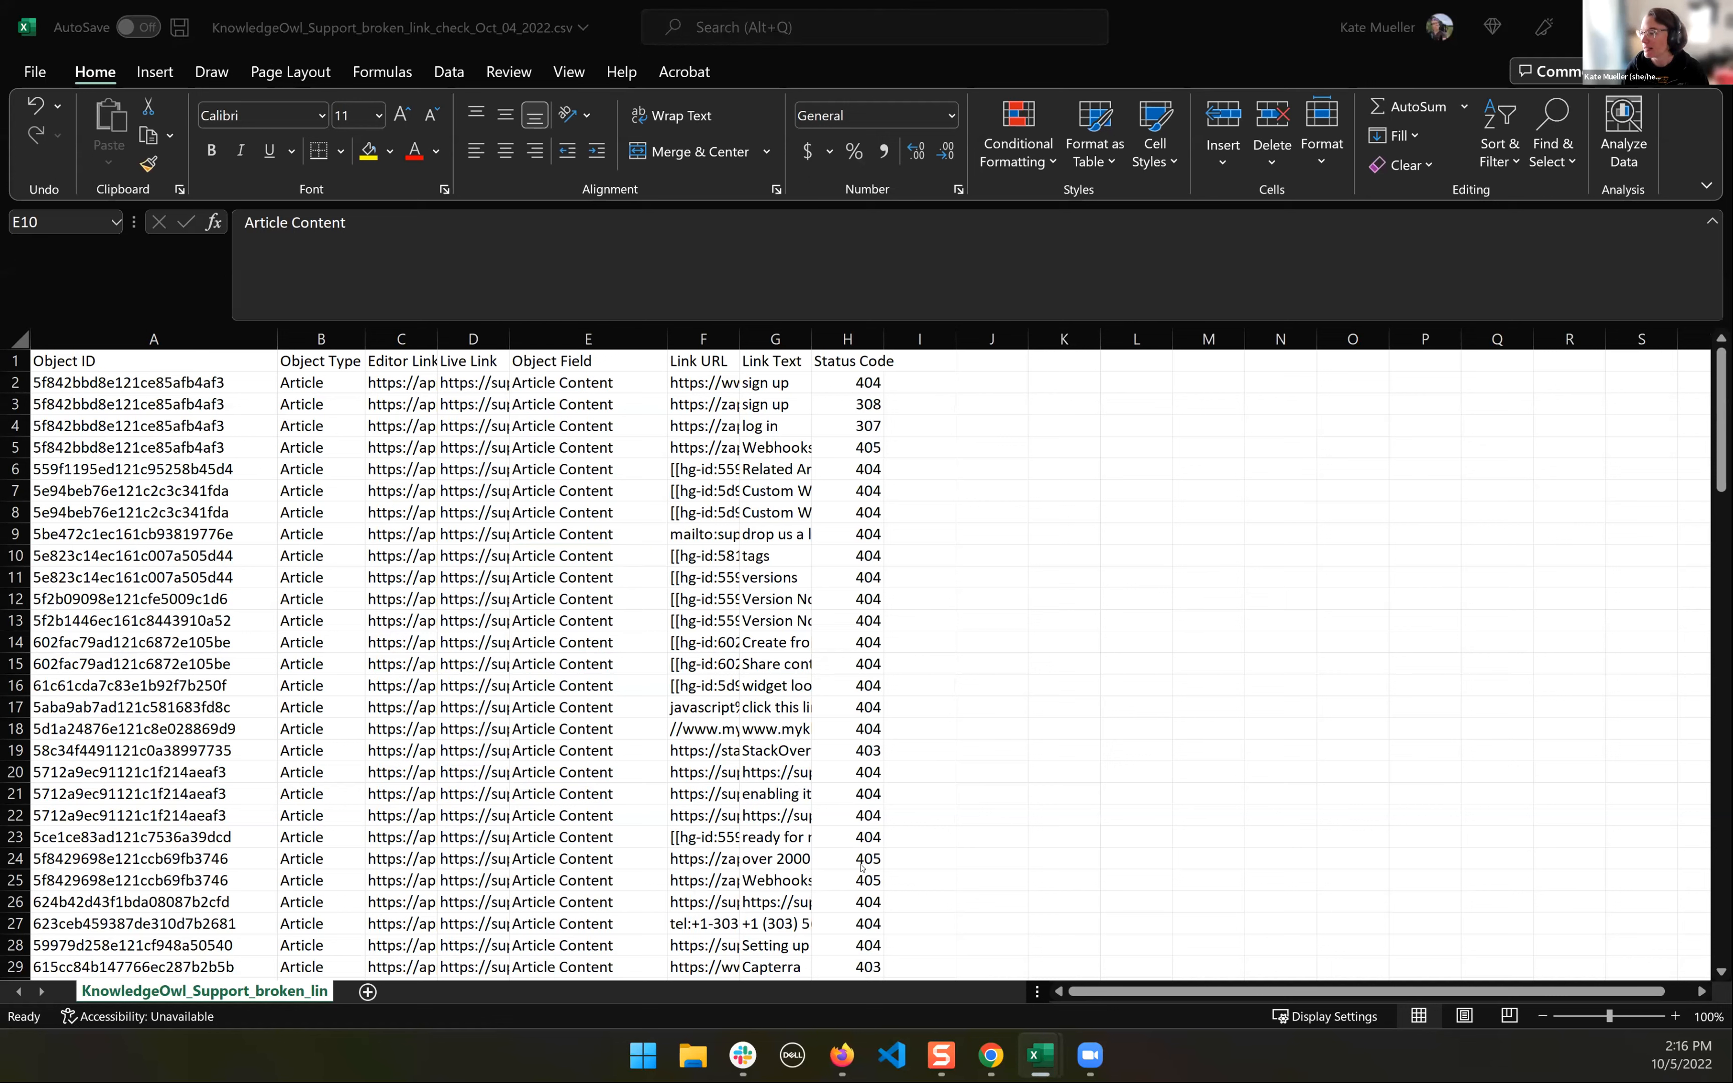
pyautogui.click(691, 464)
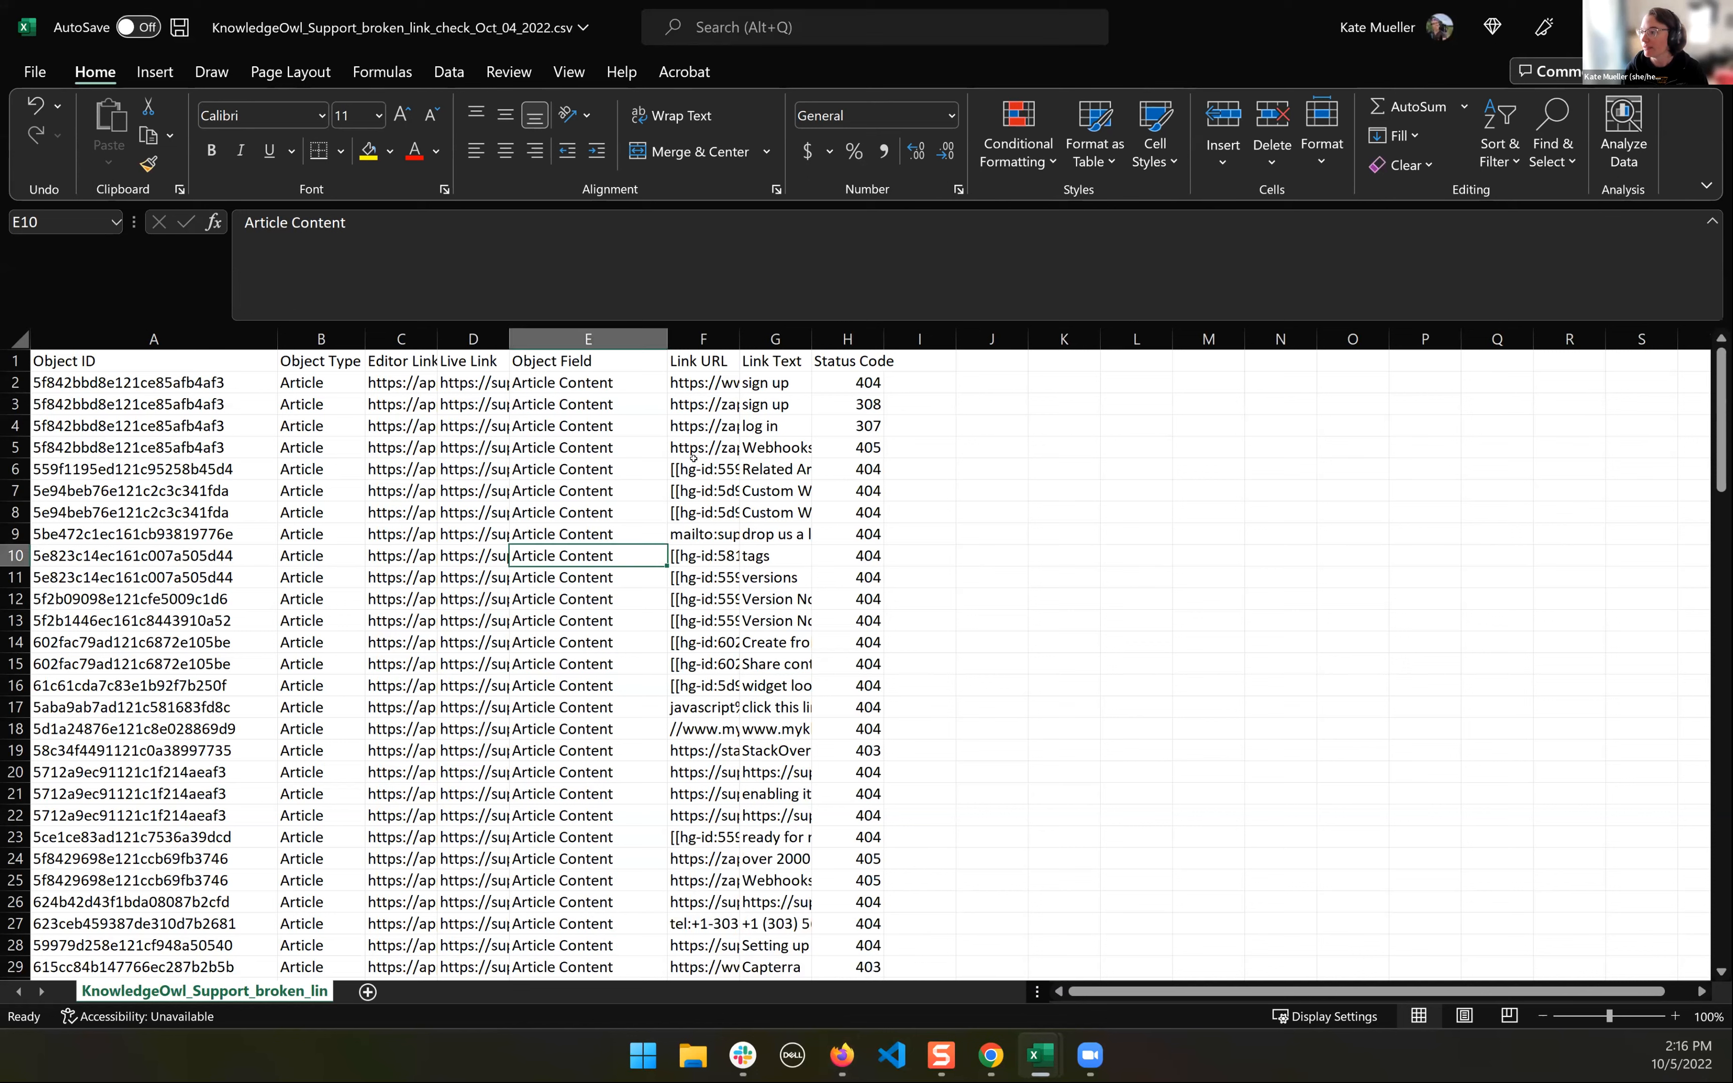
pyautogui.click(699, 384)
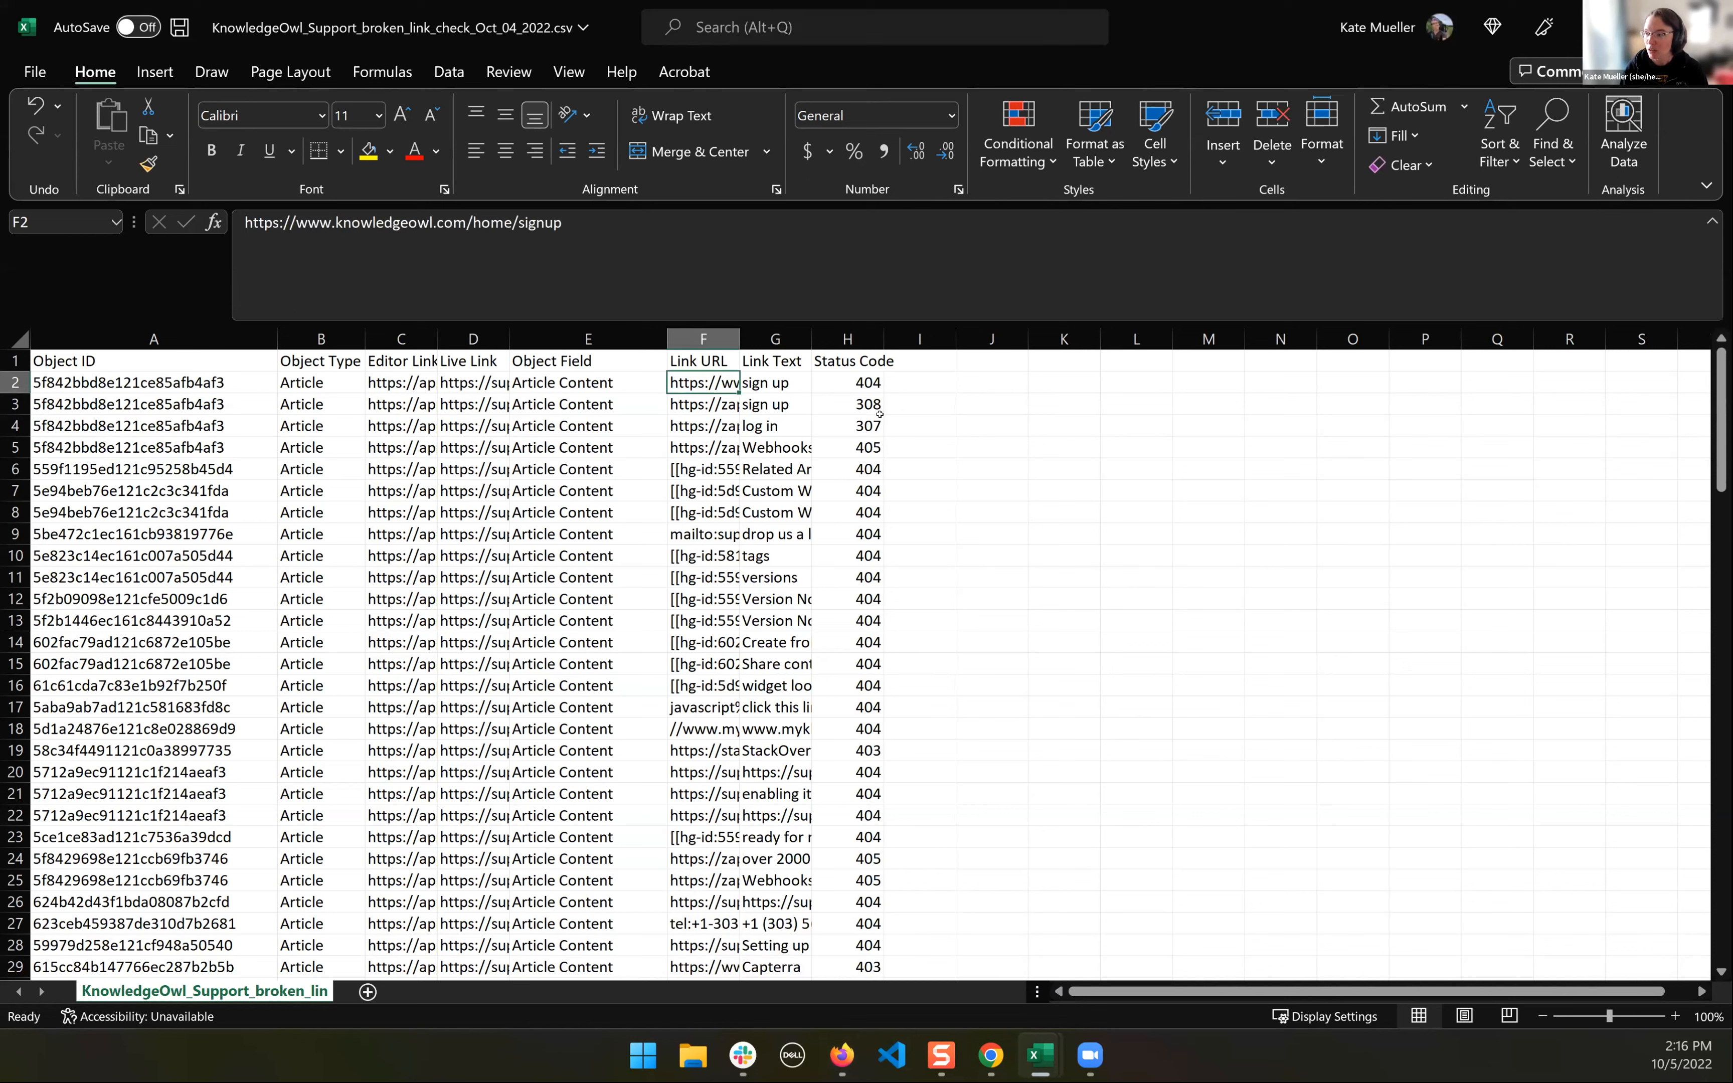
pyautogui.hotkey('ctrl', 'c')
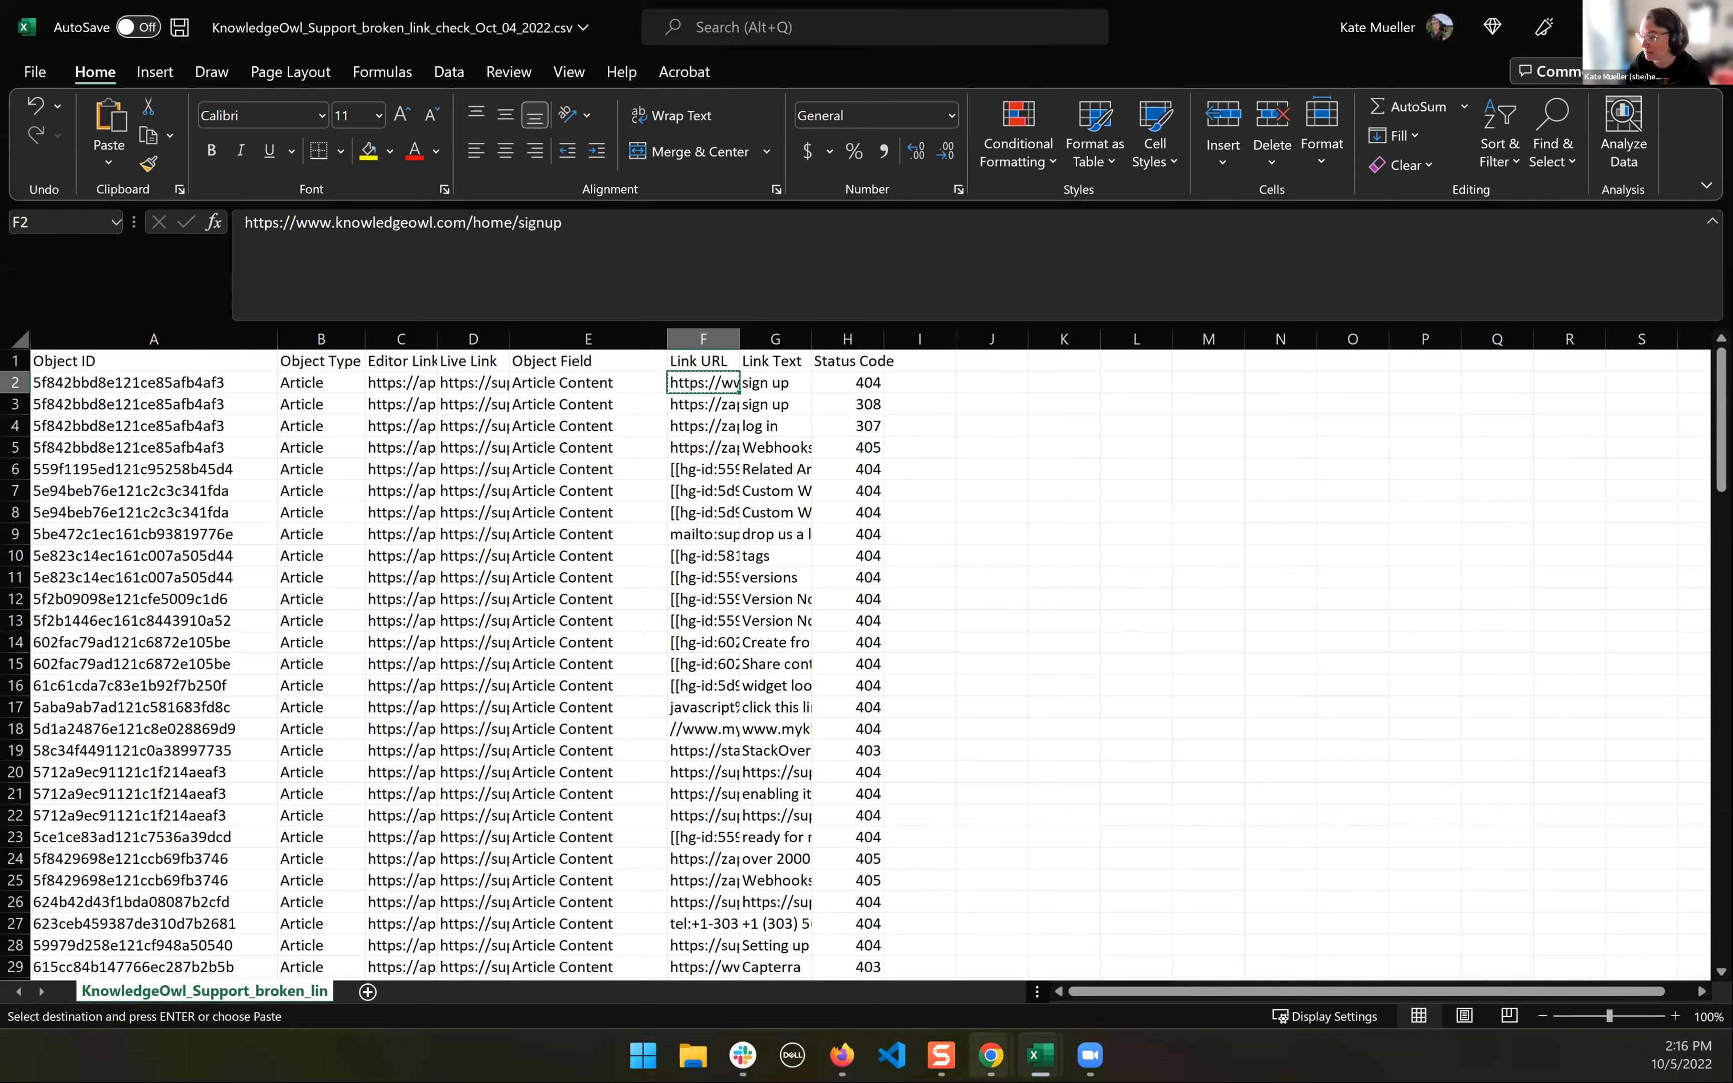
pyautogui.click(991, 1054)
pyautogui.click(868, 931)
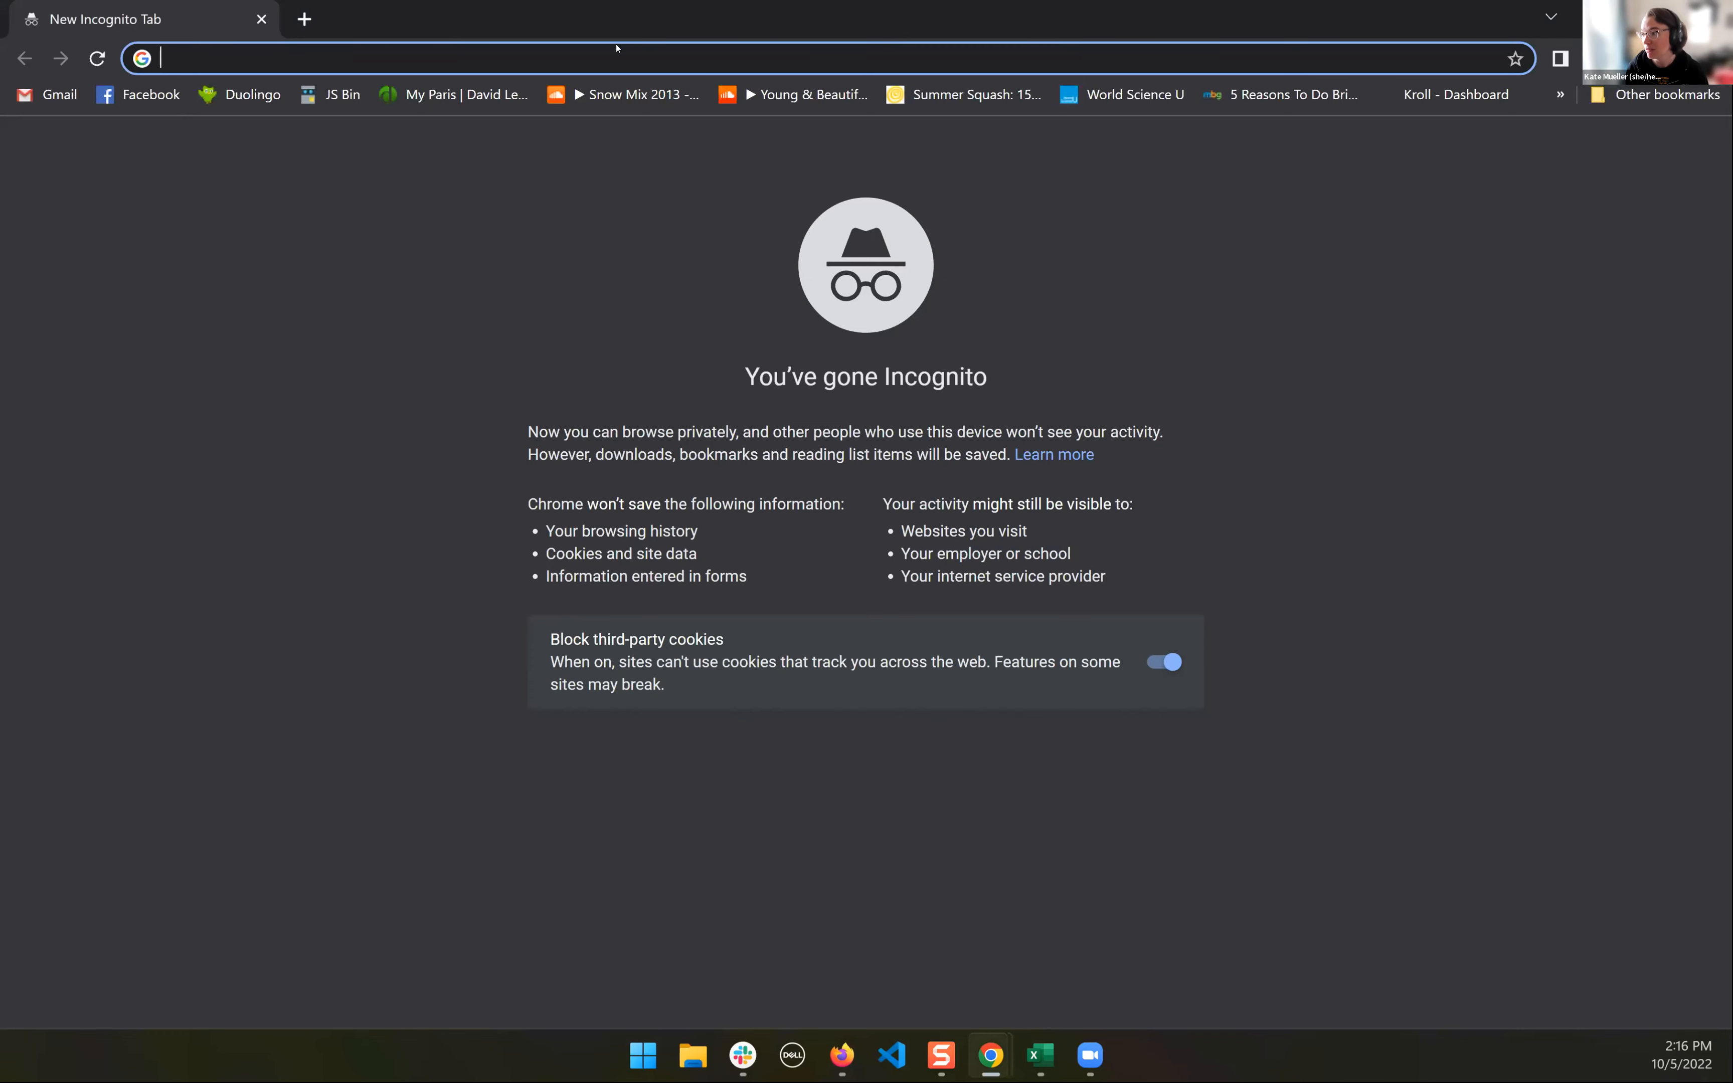
pyautogui.hotkey('ctrl', 'v')
pyautogui.press('Return')
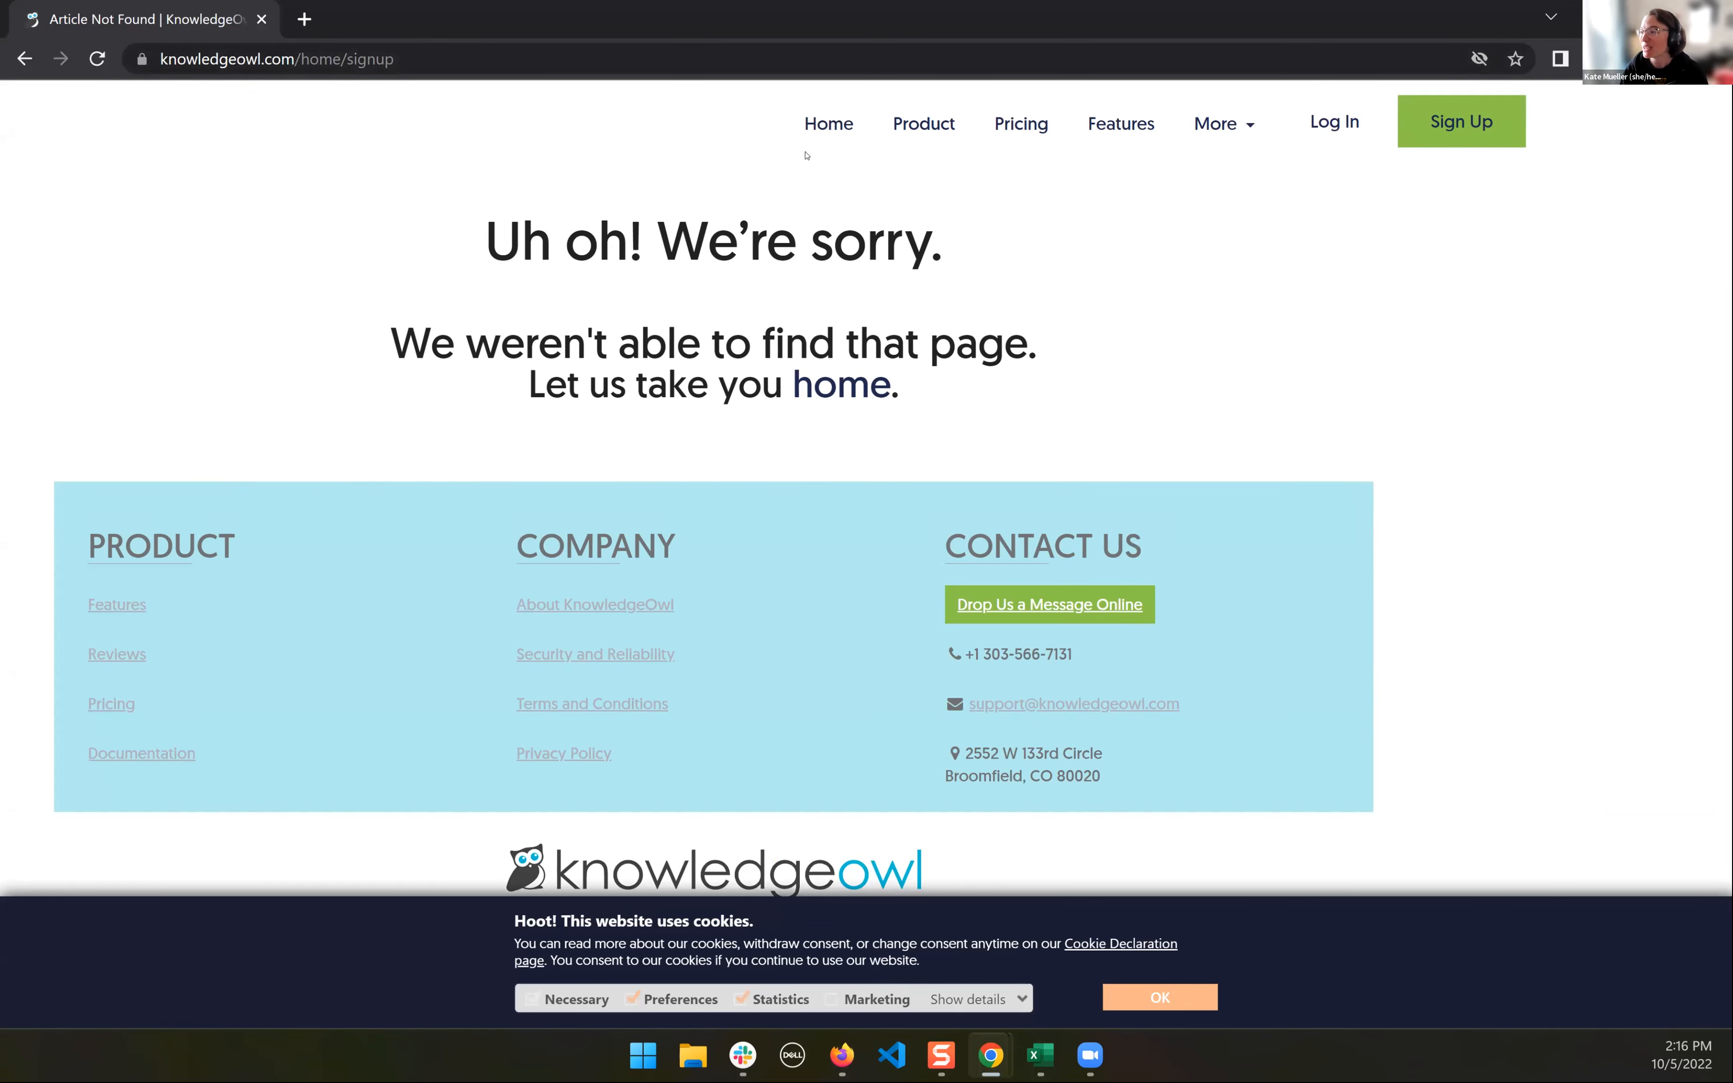
# - Remove the "home" segment from the page address and load knowledgeowl.com/signup
pyautogui.doubleClick(301, 58)
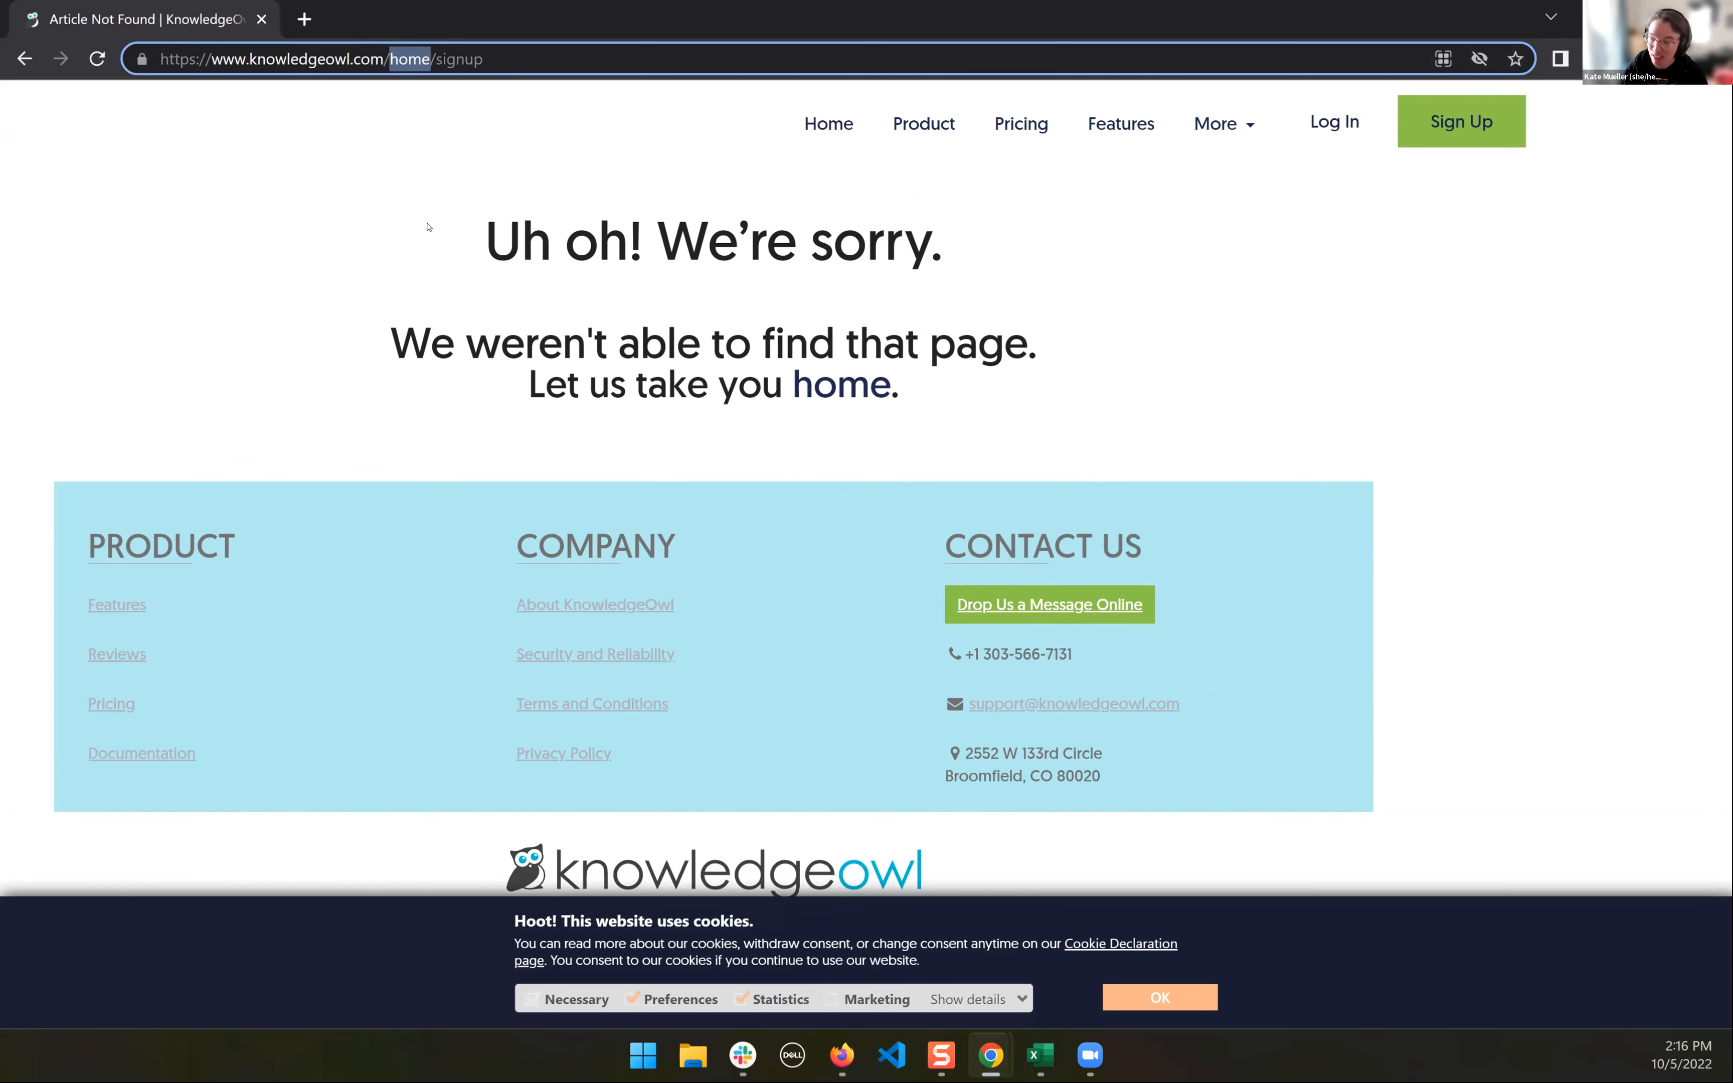
pyautogui.press('BackSpace')
pyautogui.press('BackSpace')
pyautogui.press('Return')
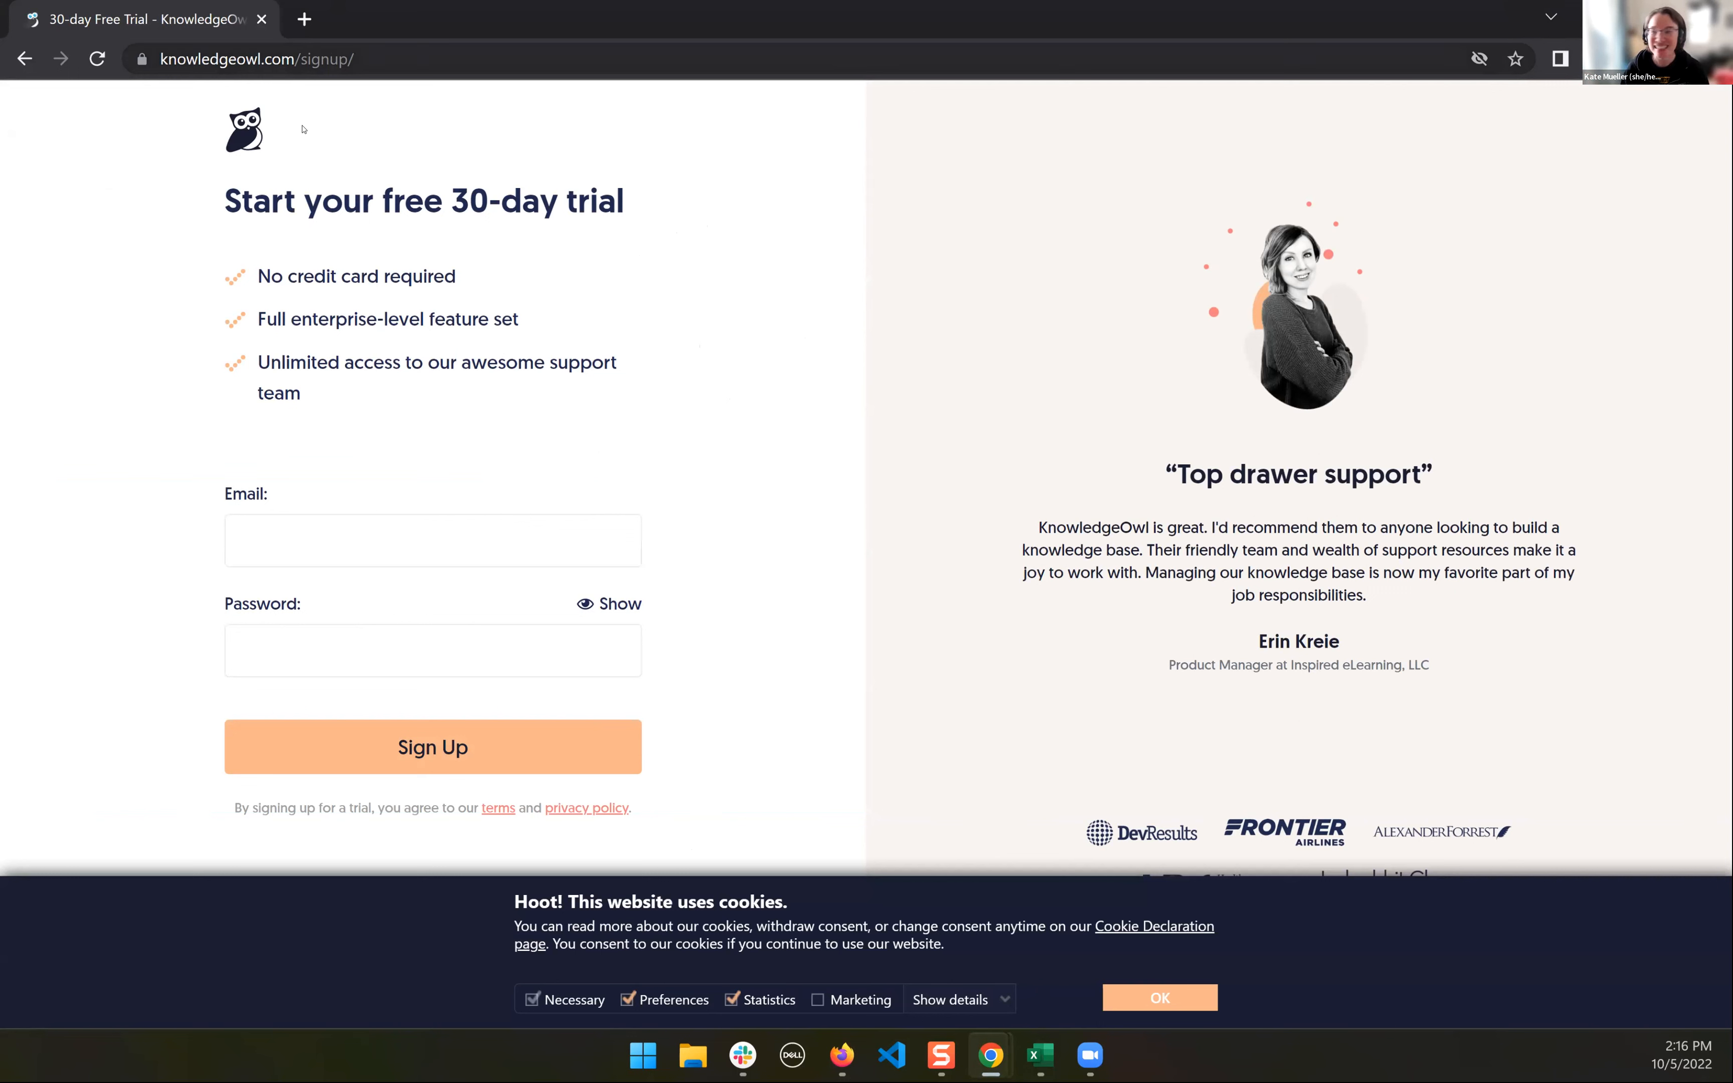
pyautogui.moveTo(1040, 1055)
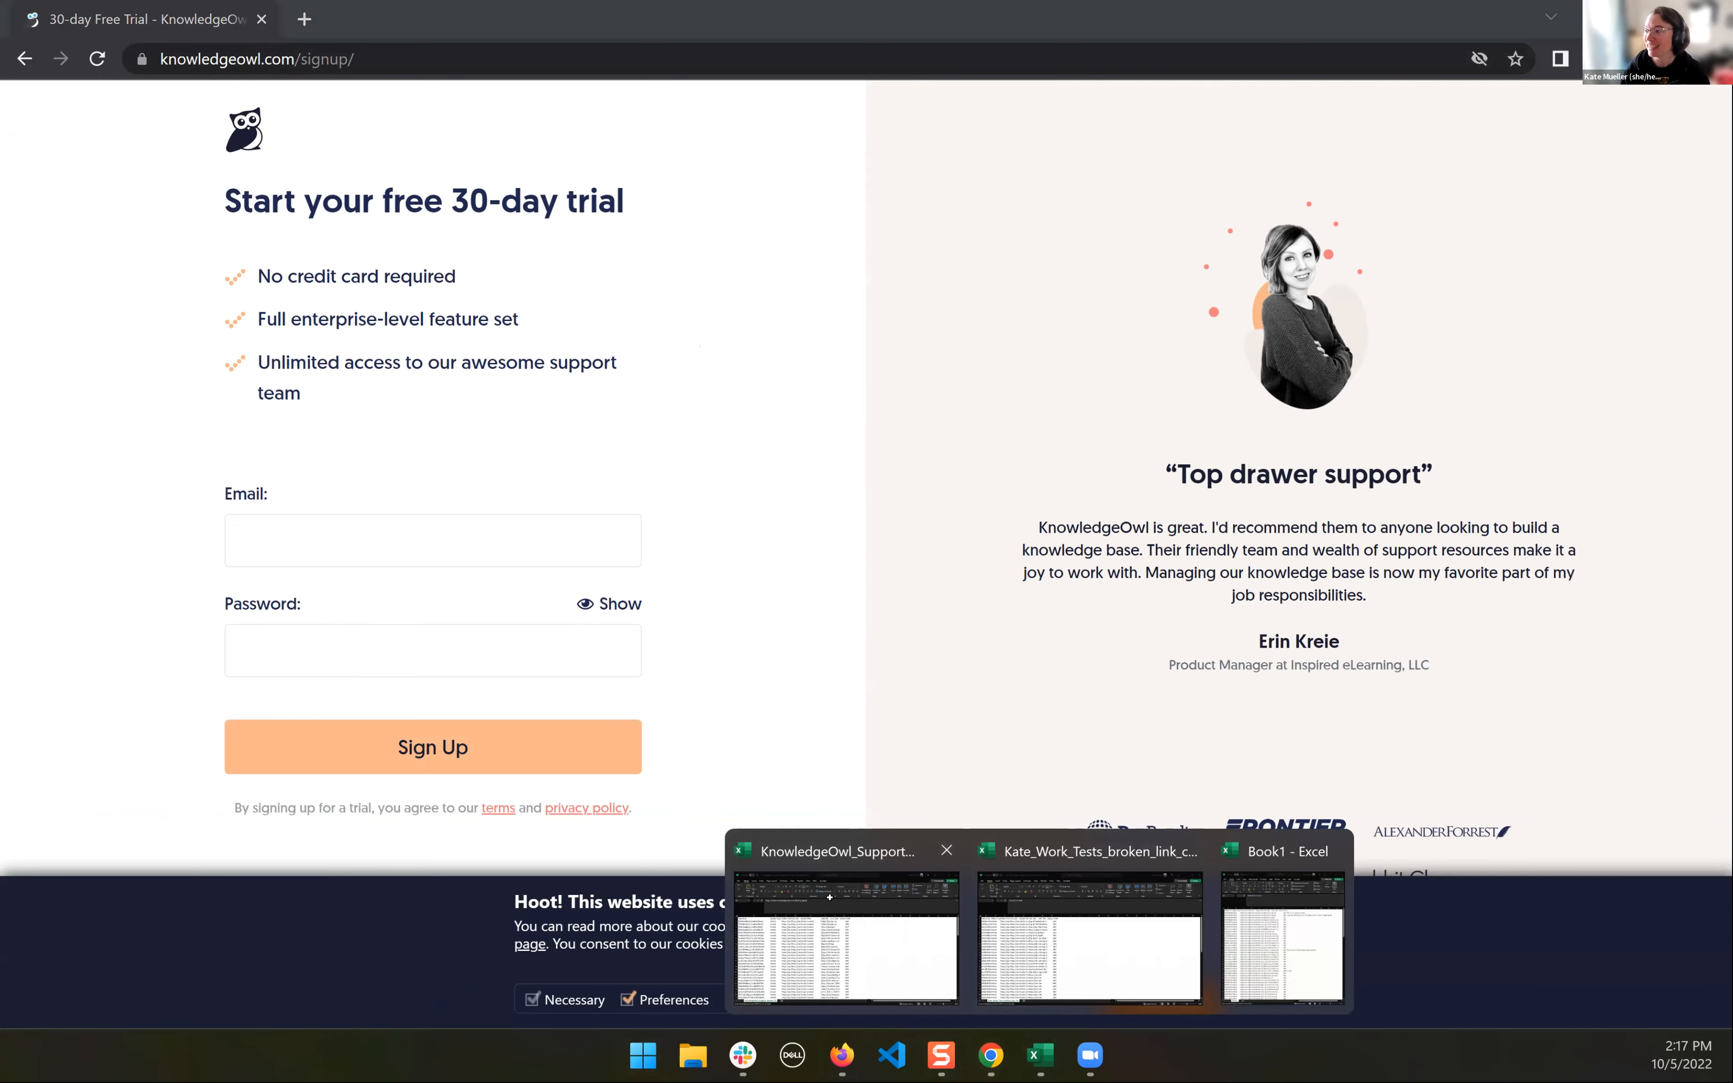
pyautogui.click(840, 942)
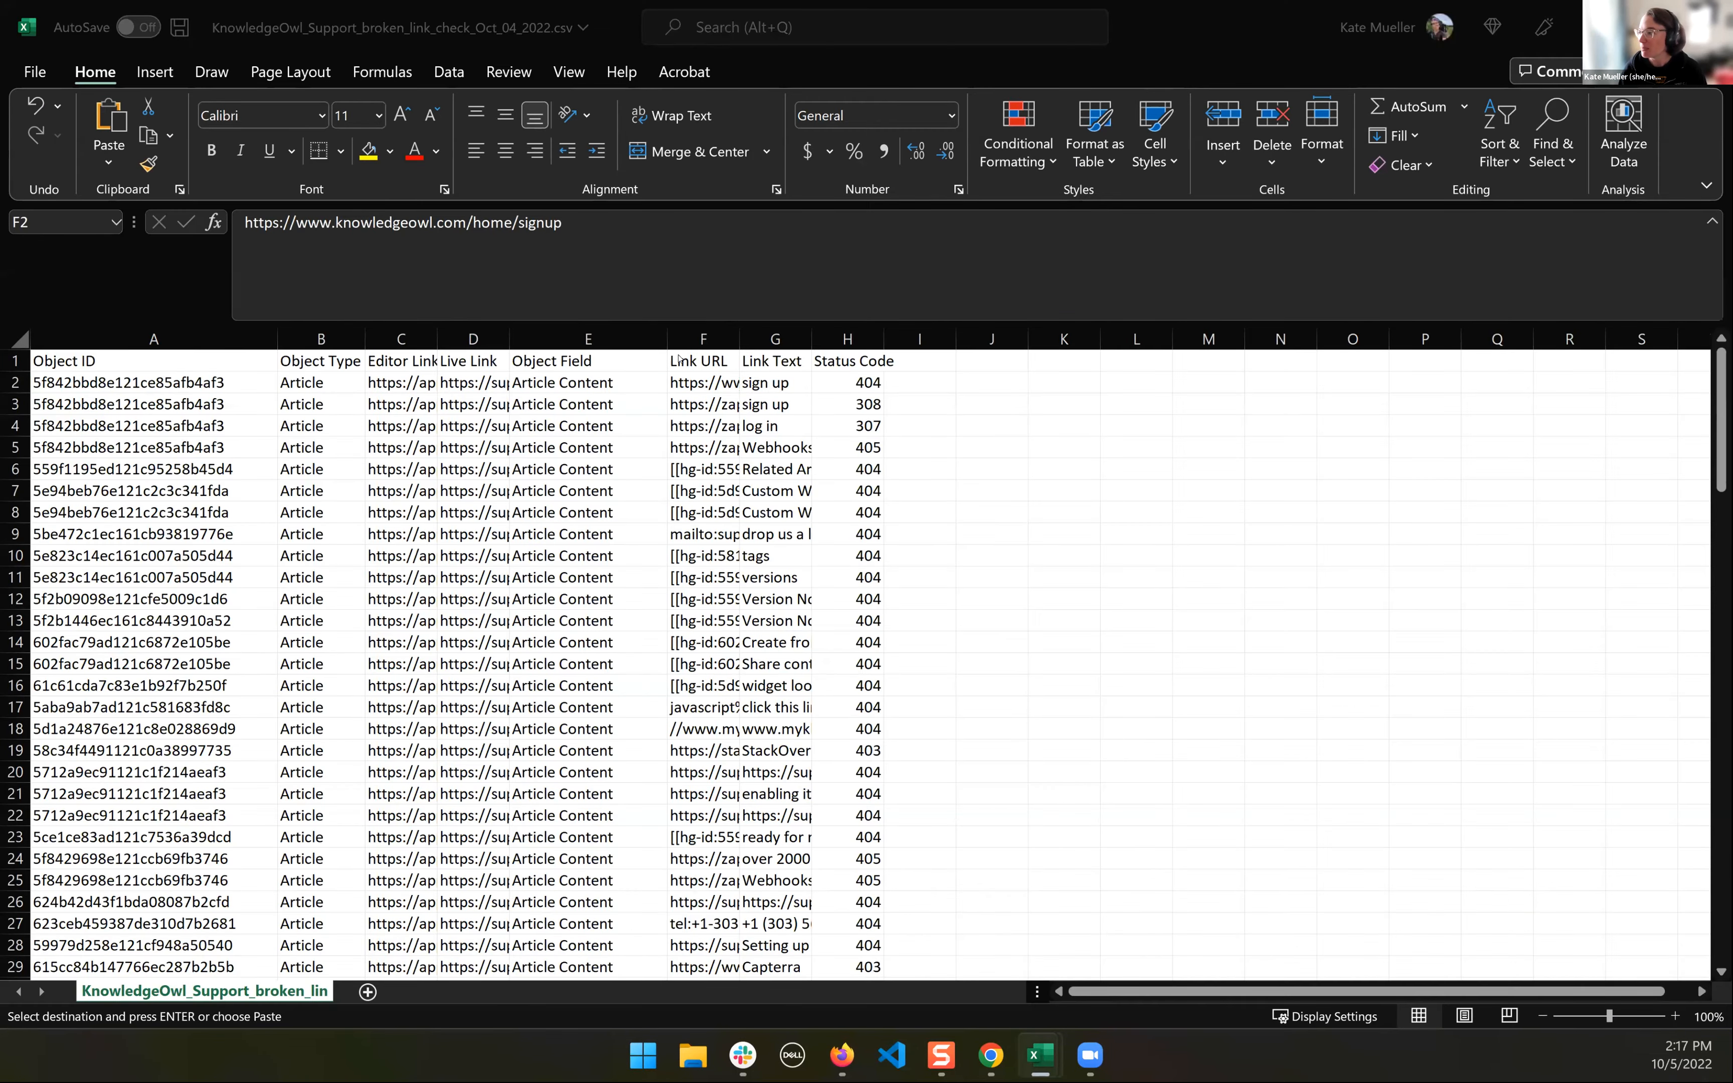
pyautogui.click(700, 399)
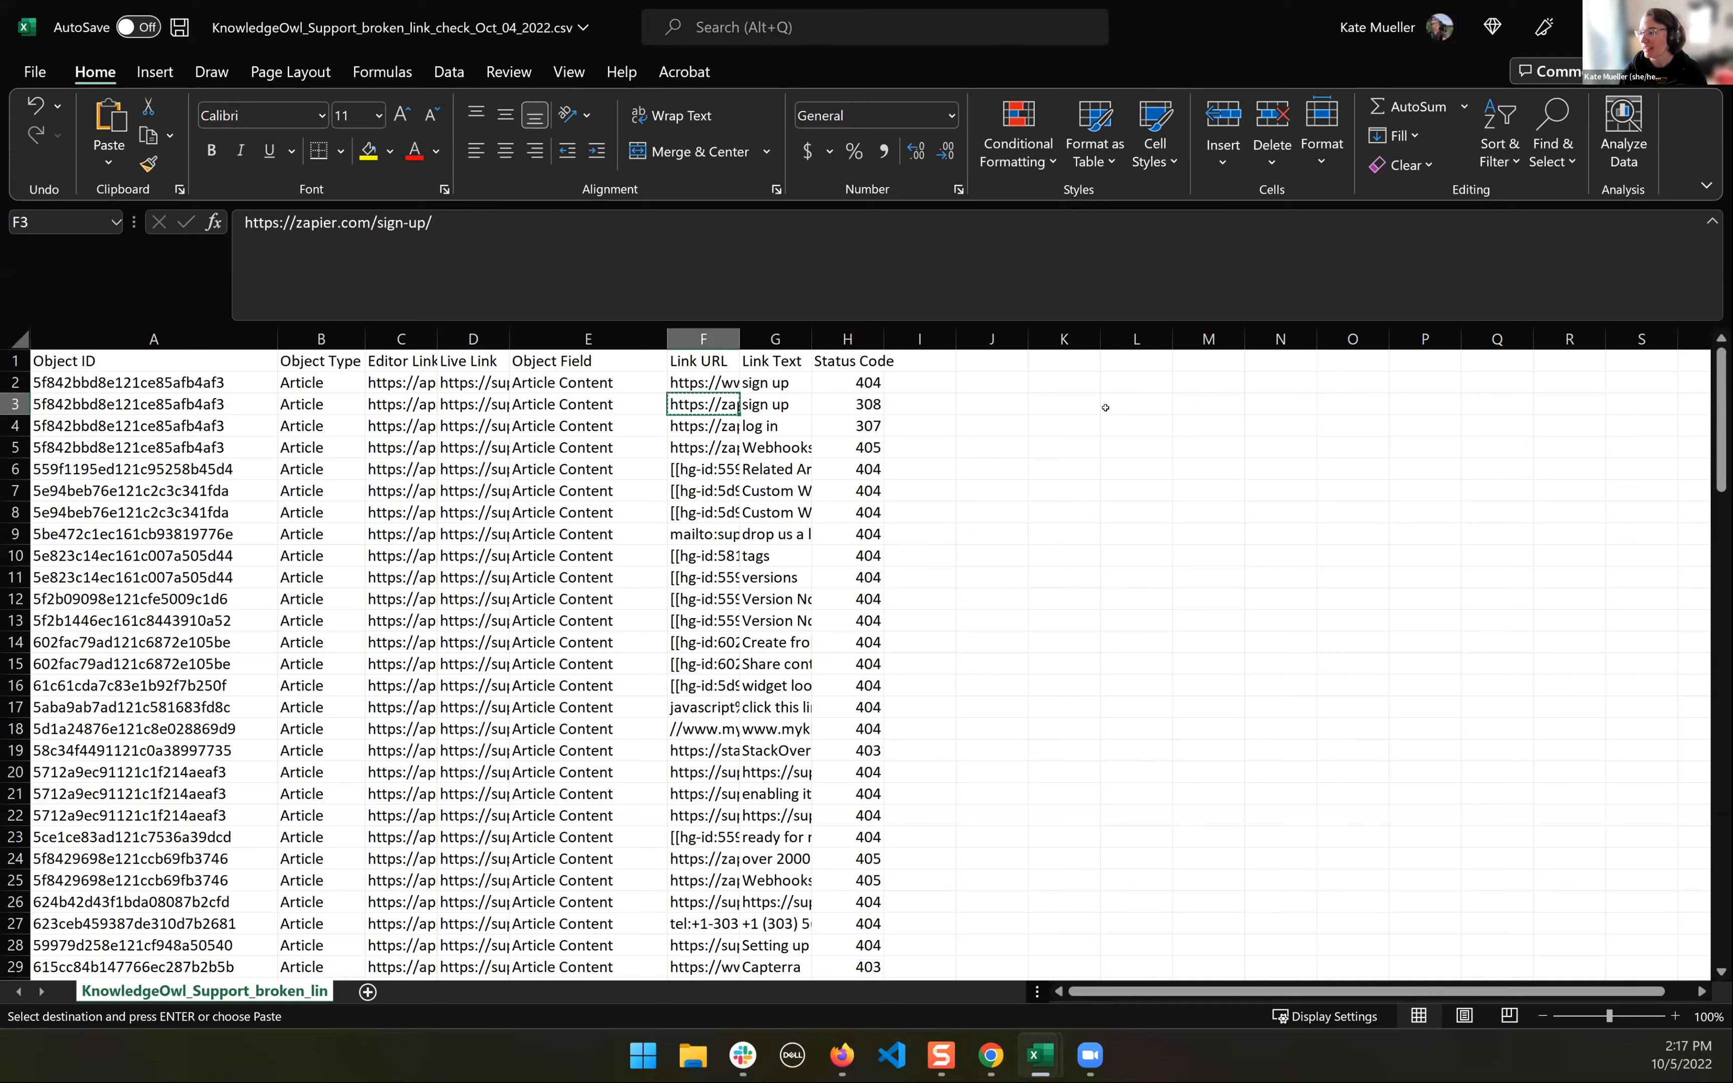
pyautogui.moveTo(1040, 1055)
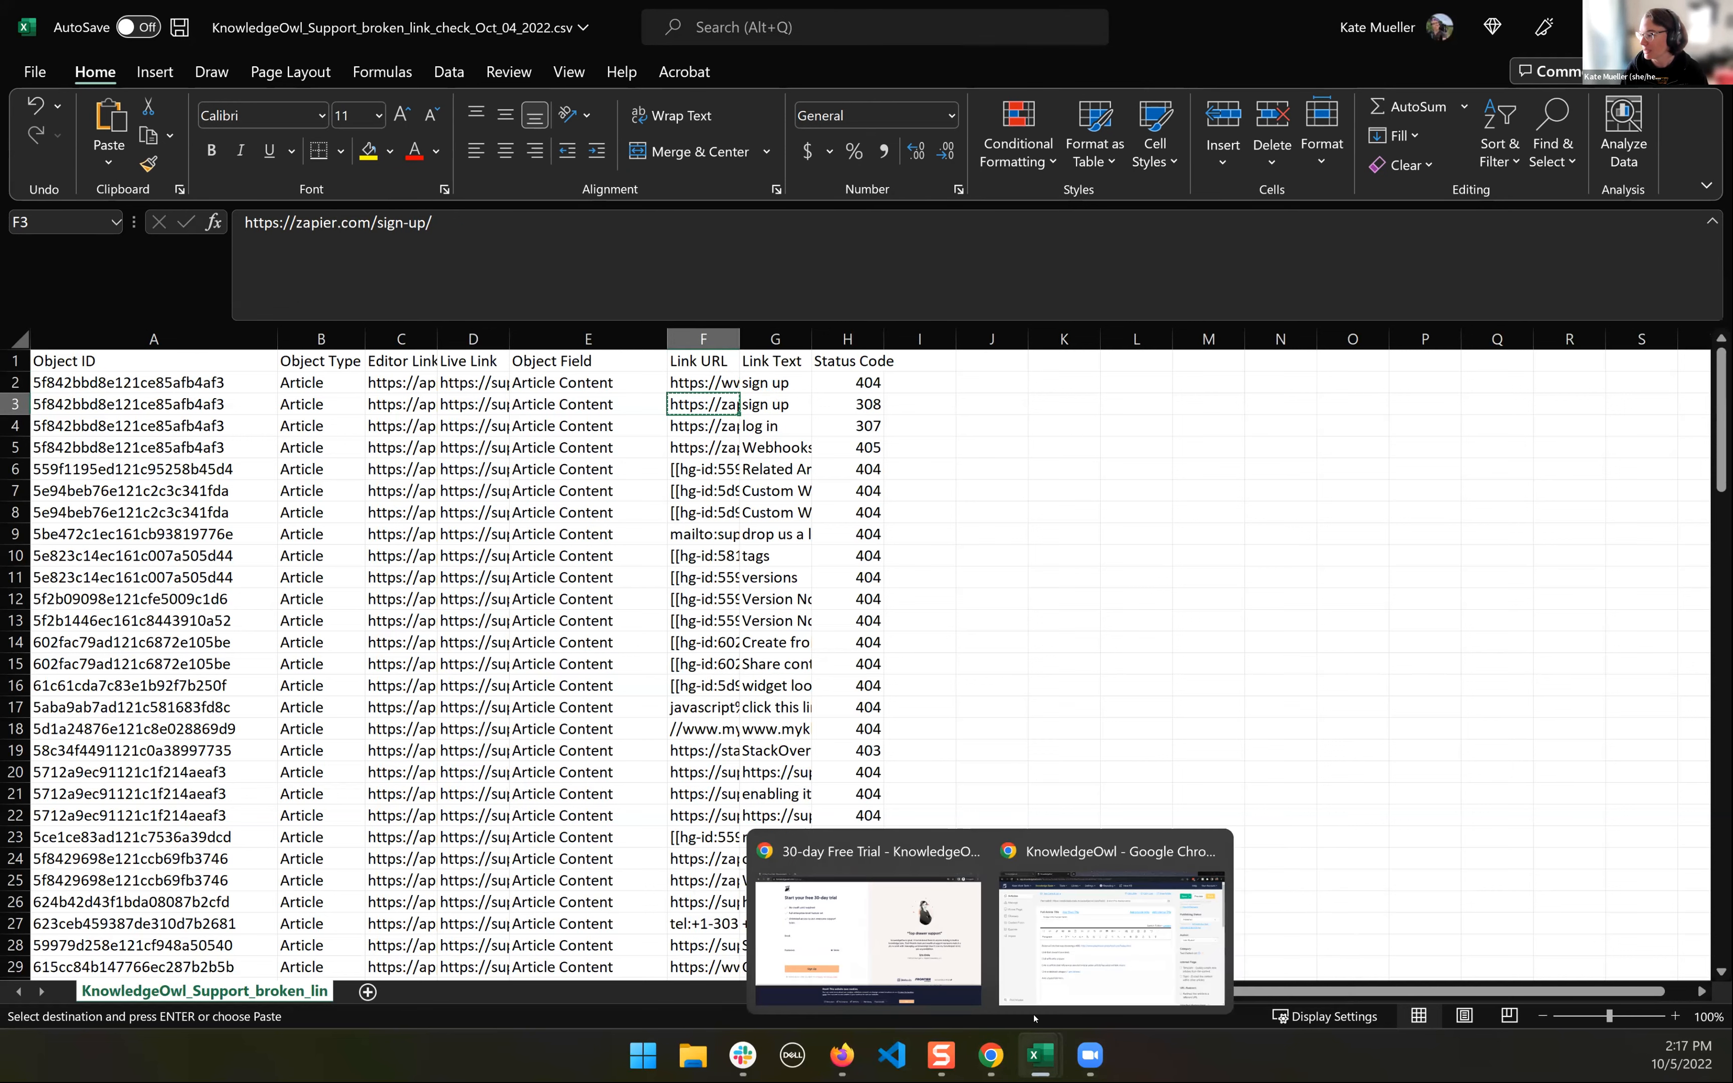
pyautogui.click(1103, 953)
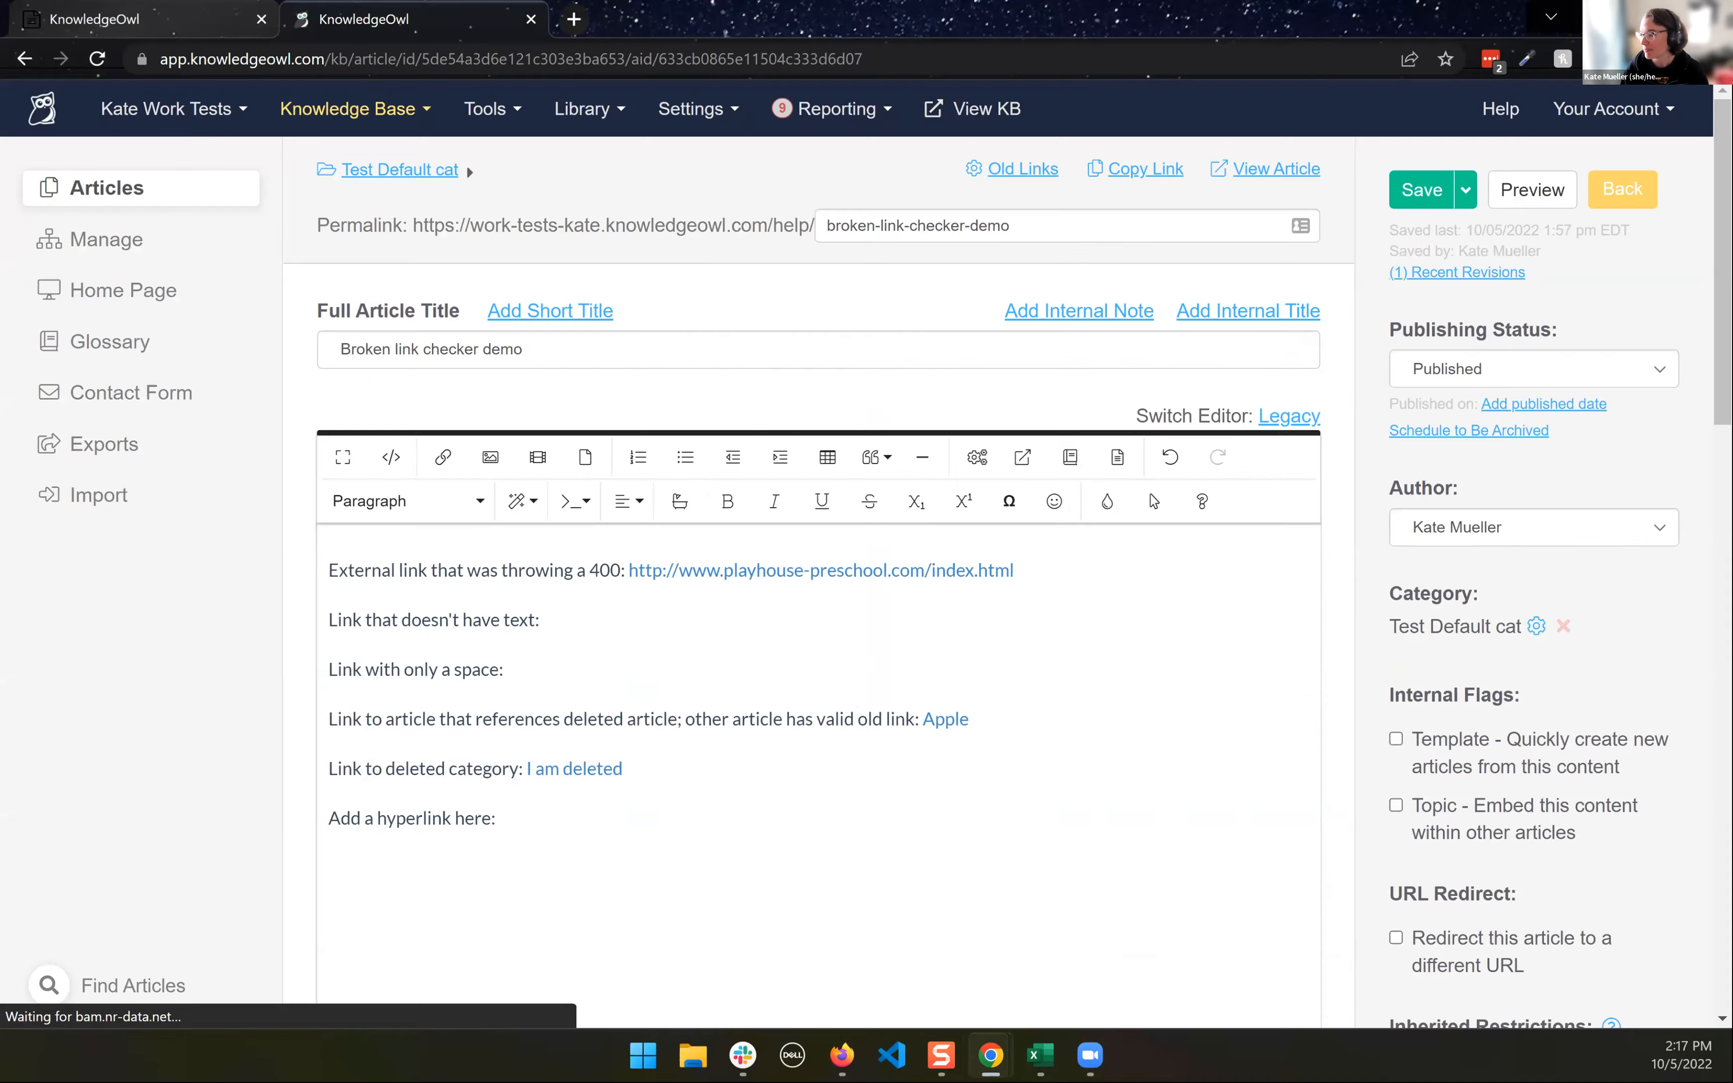
pyautogui.moveTo(990, 1055)
pyautogui.click(870, 906)
pyautogui.click(442, 69)
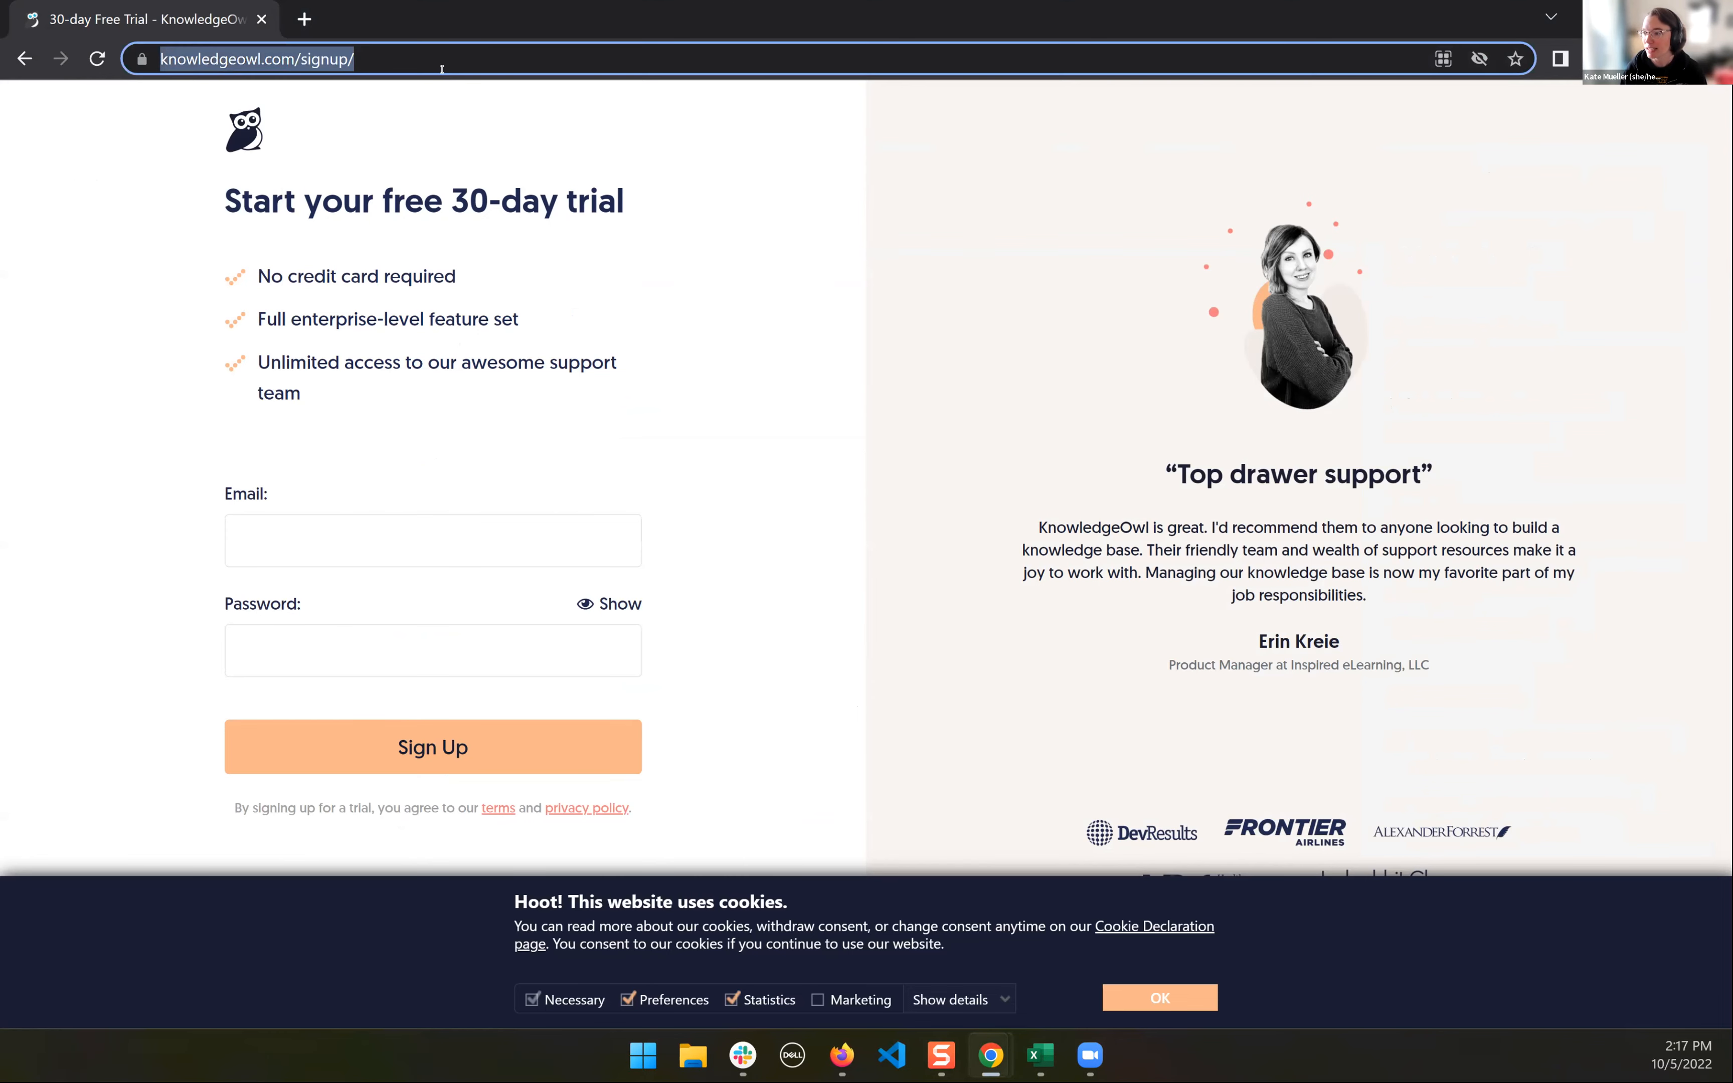
pyautogui.hotkey('ctrl', 'v')
pyautogui.press('Return')
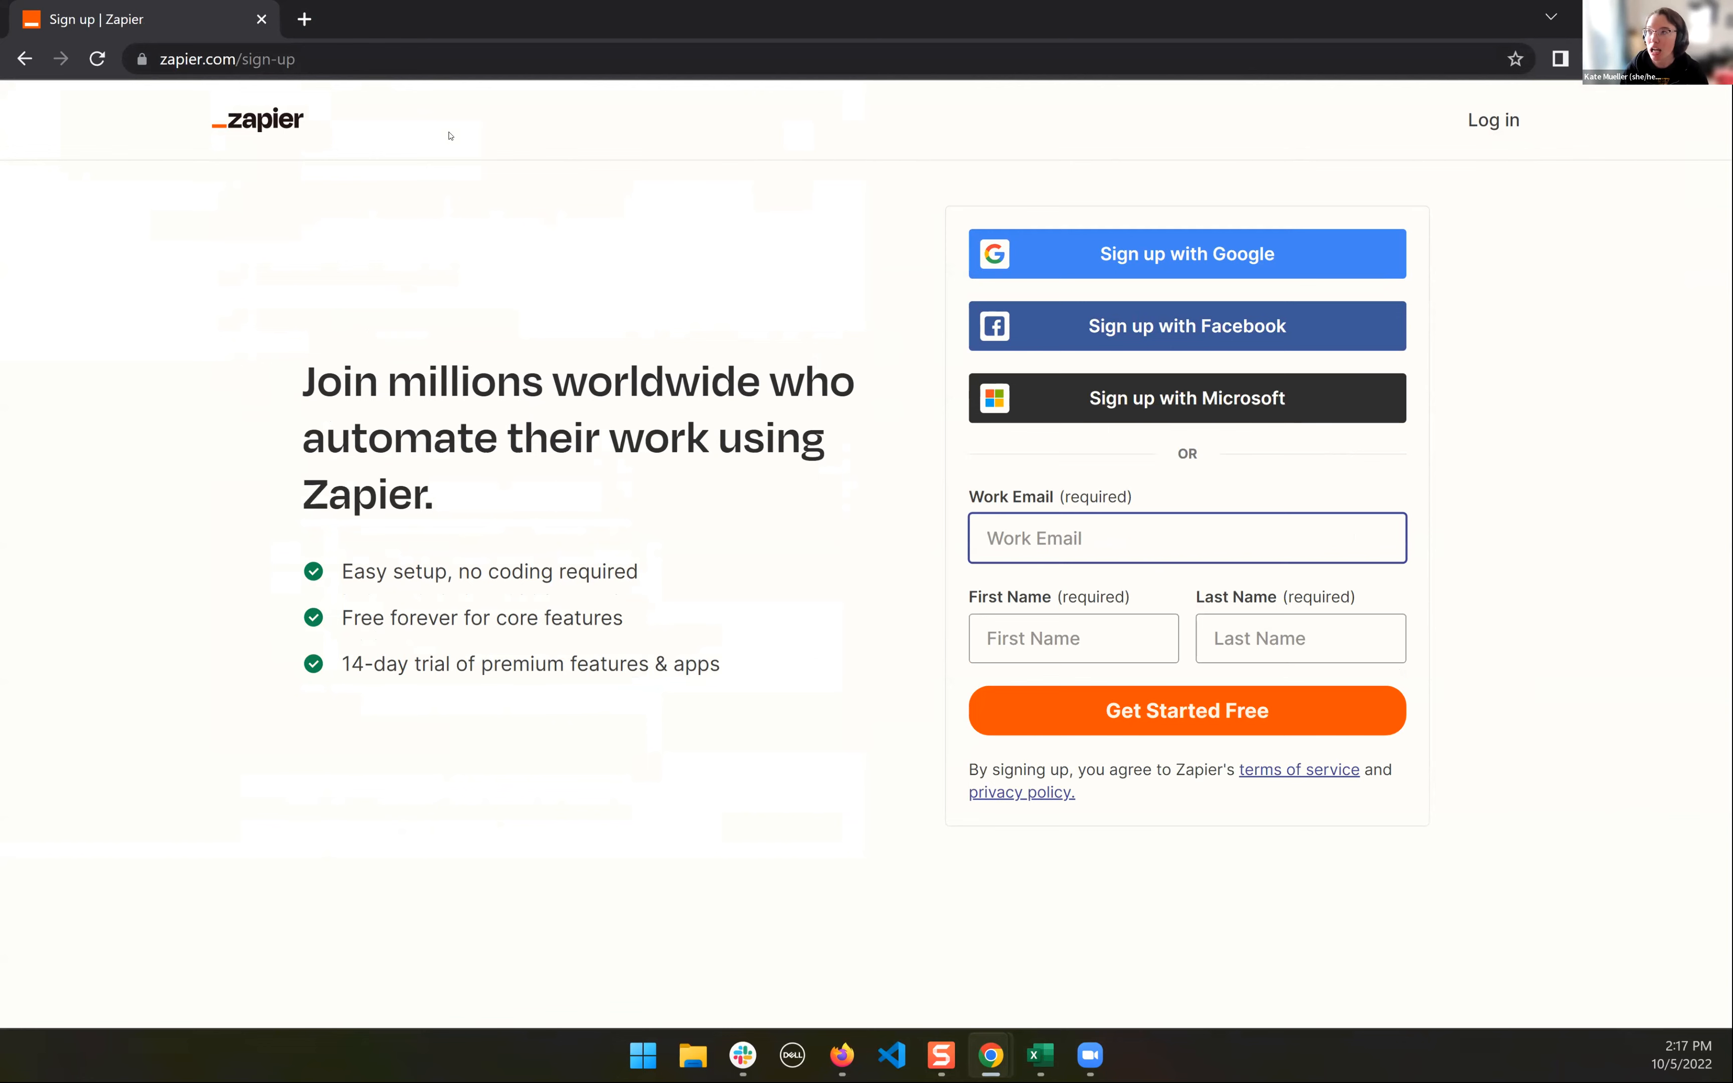
# - Open the developer tools' network log, reload the Zapier page, and examine the sign-up request's headers, including its Request URL
pyautogui.hotkey('ctrl', 'shift', 'i')
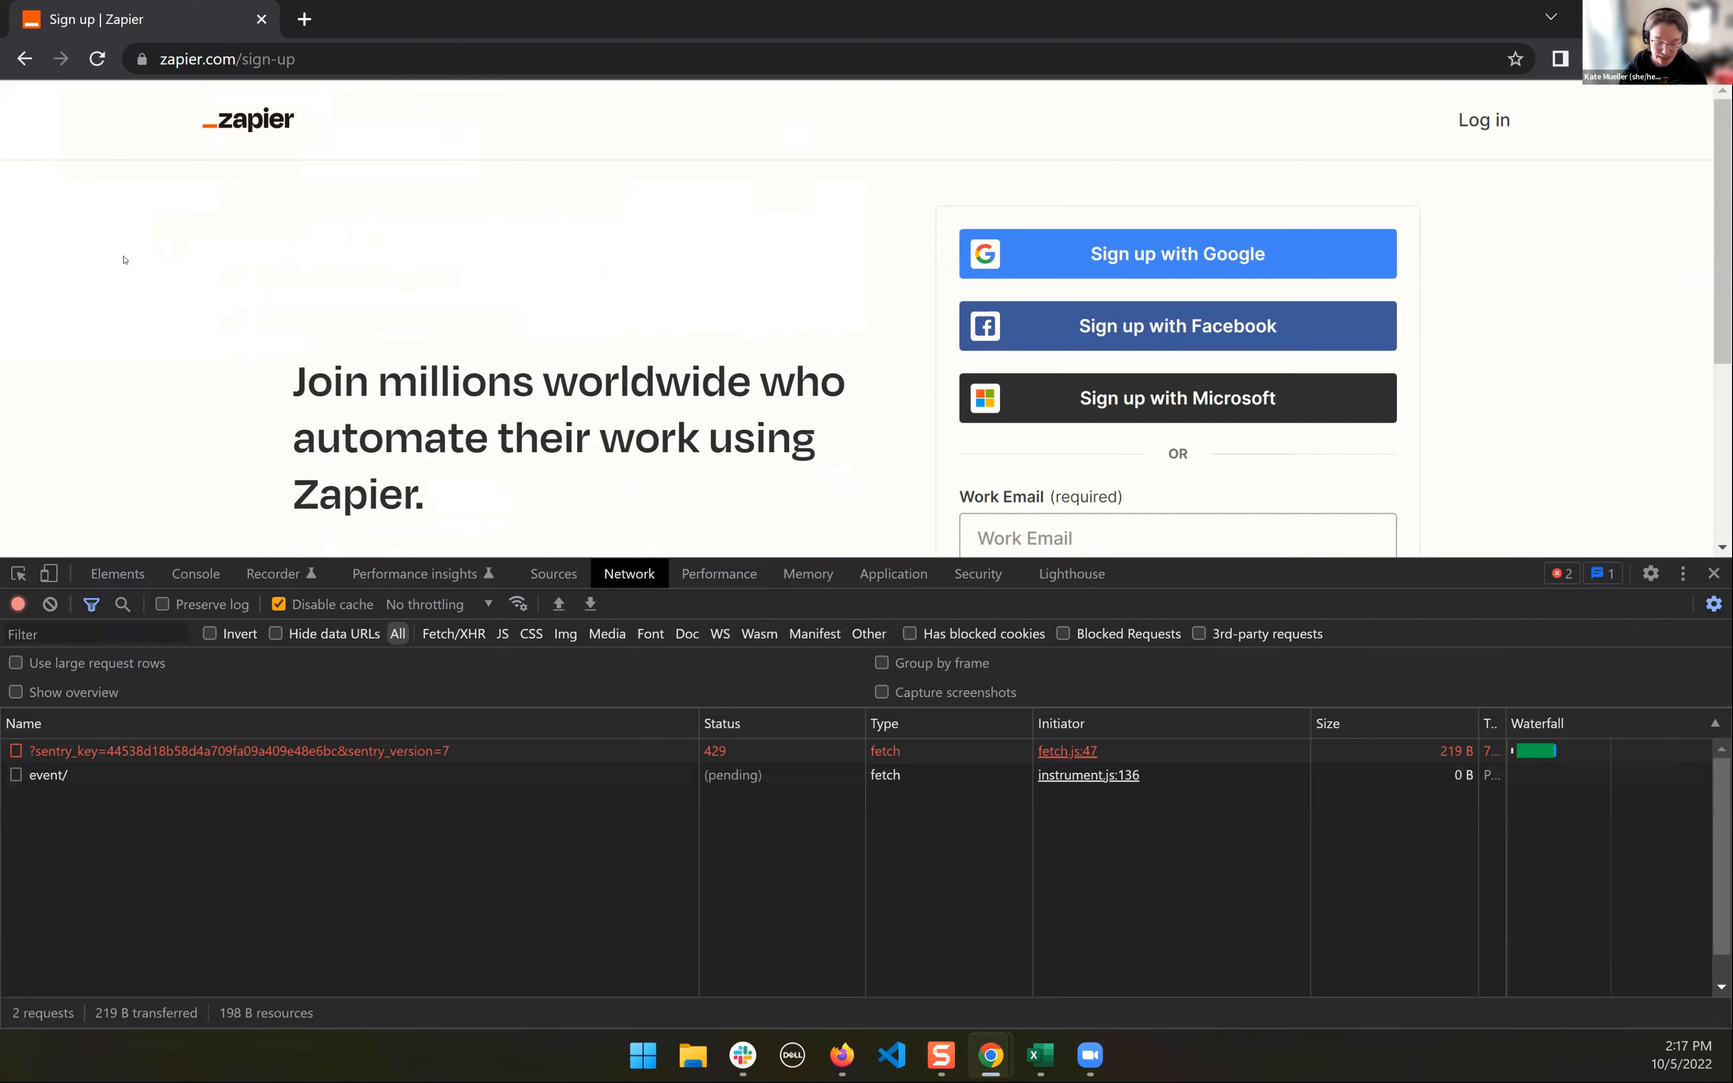
pyautogui.hotkey('ctrl', 'r')
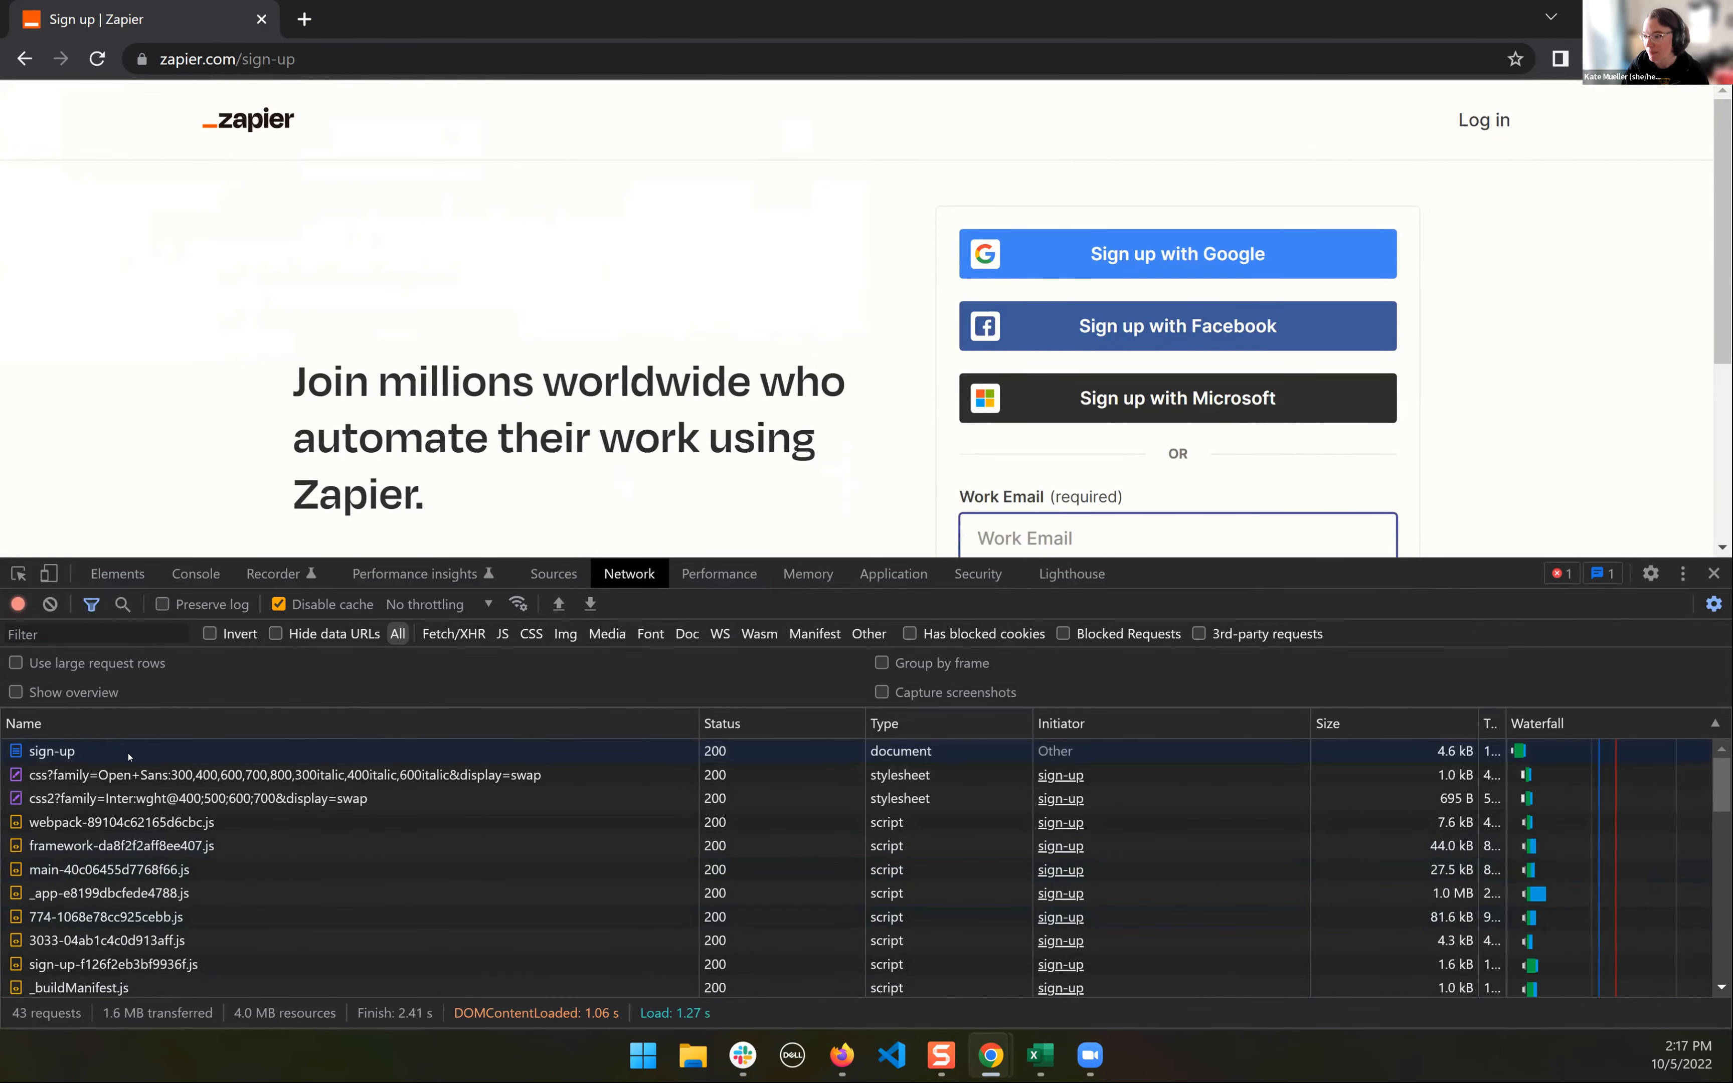
pyautogui.click(129, 753)
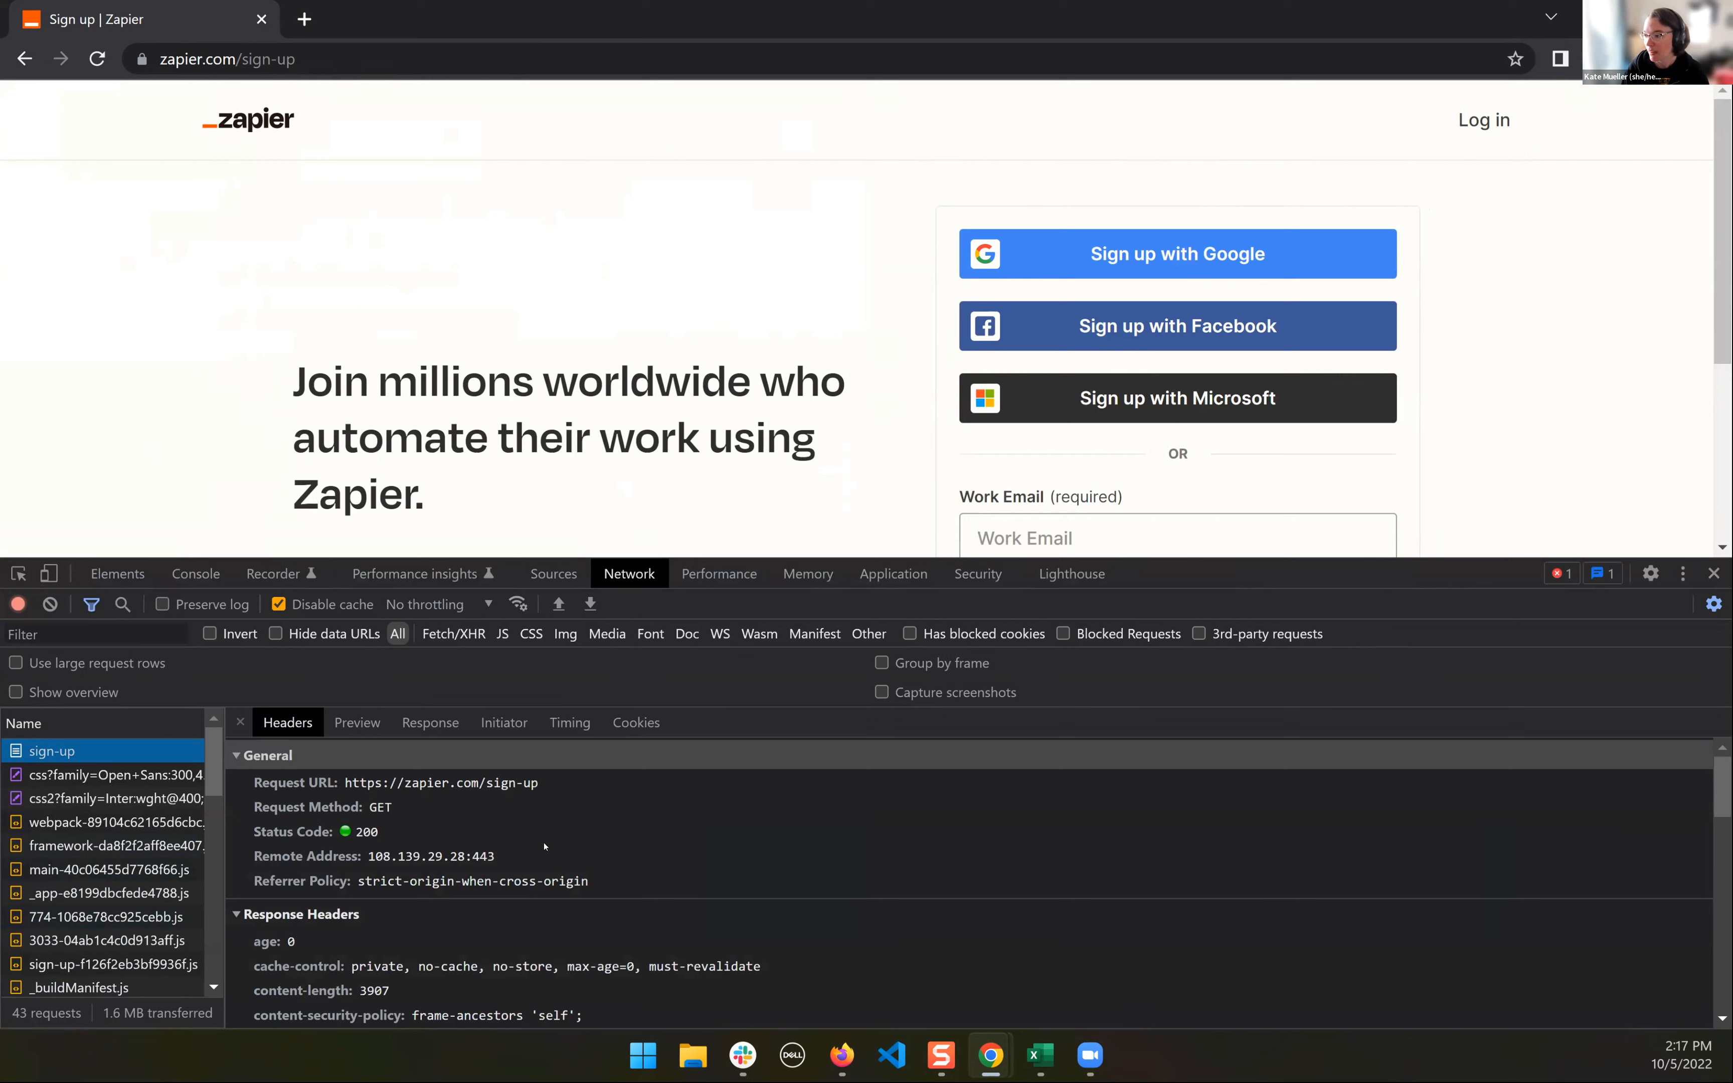
pyautogui.click(390, 788)
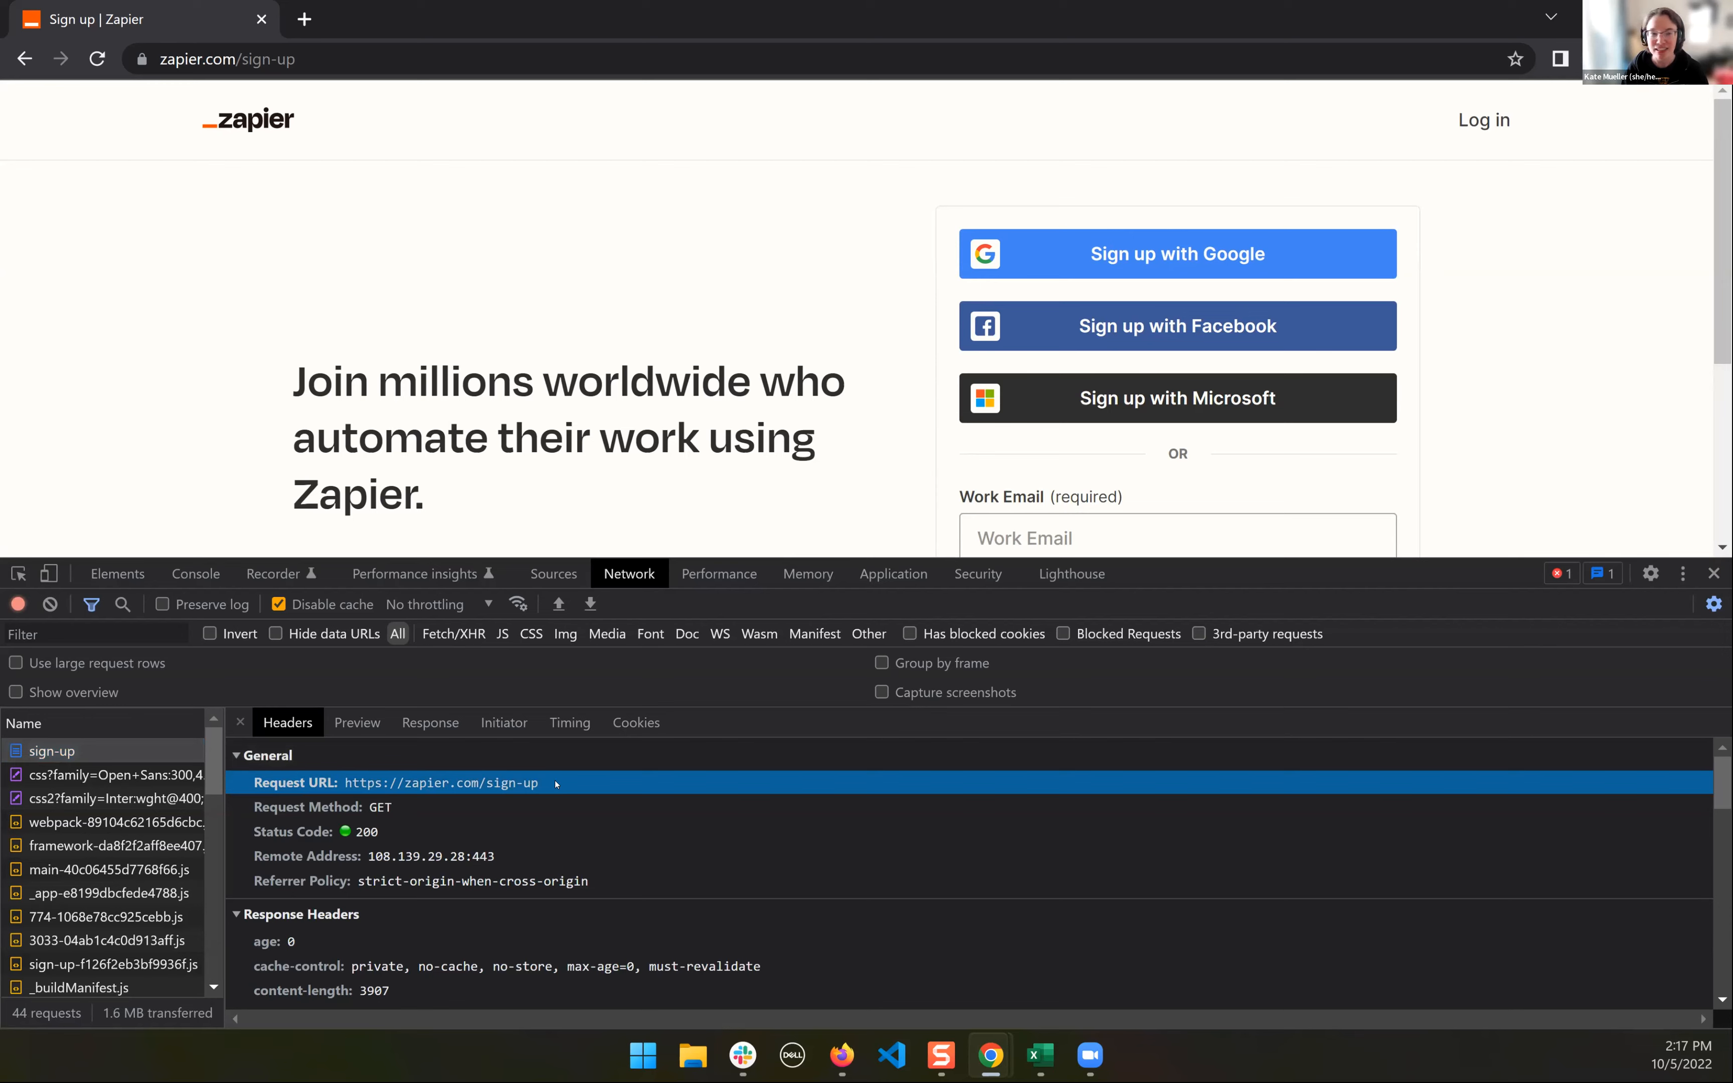
# - Copy the full F3 URL with its trailing slash from the Support report, load it in the Incognito window, and select the sign-up/ request
pyautogui.click(1040, 1055)
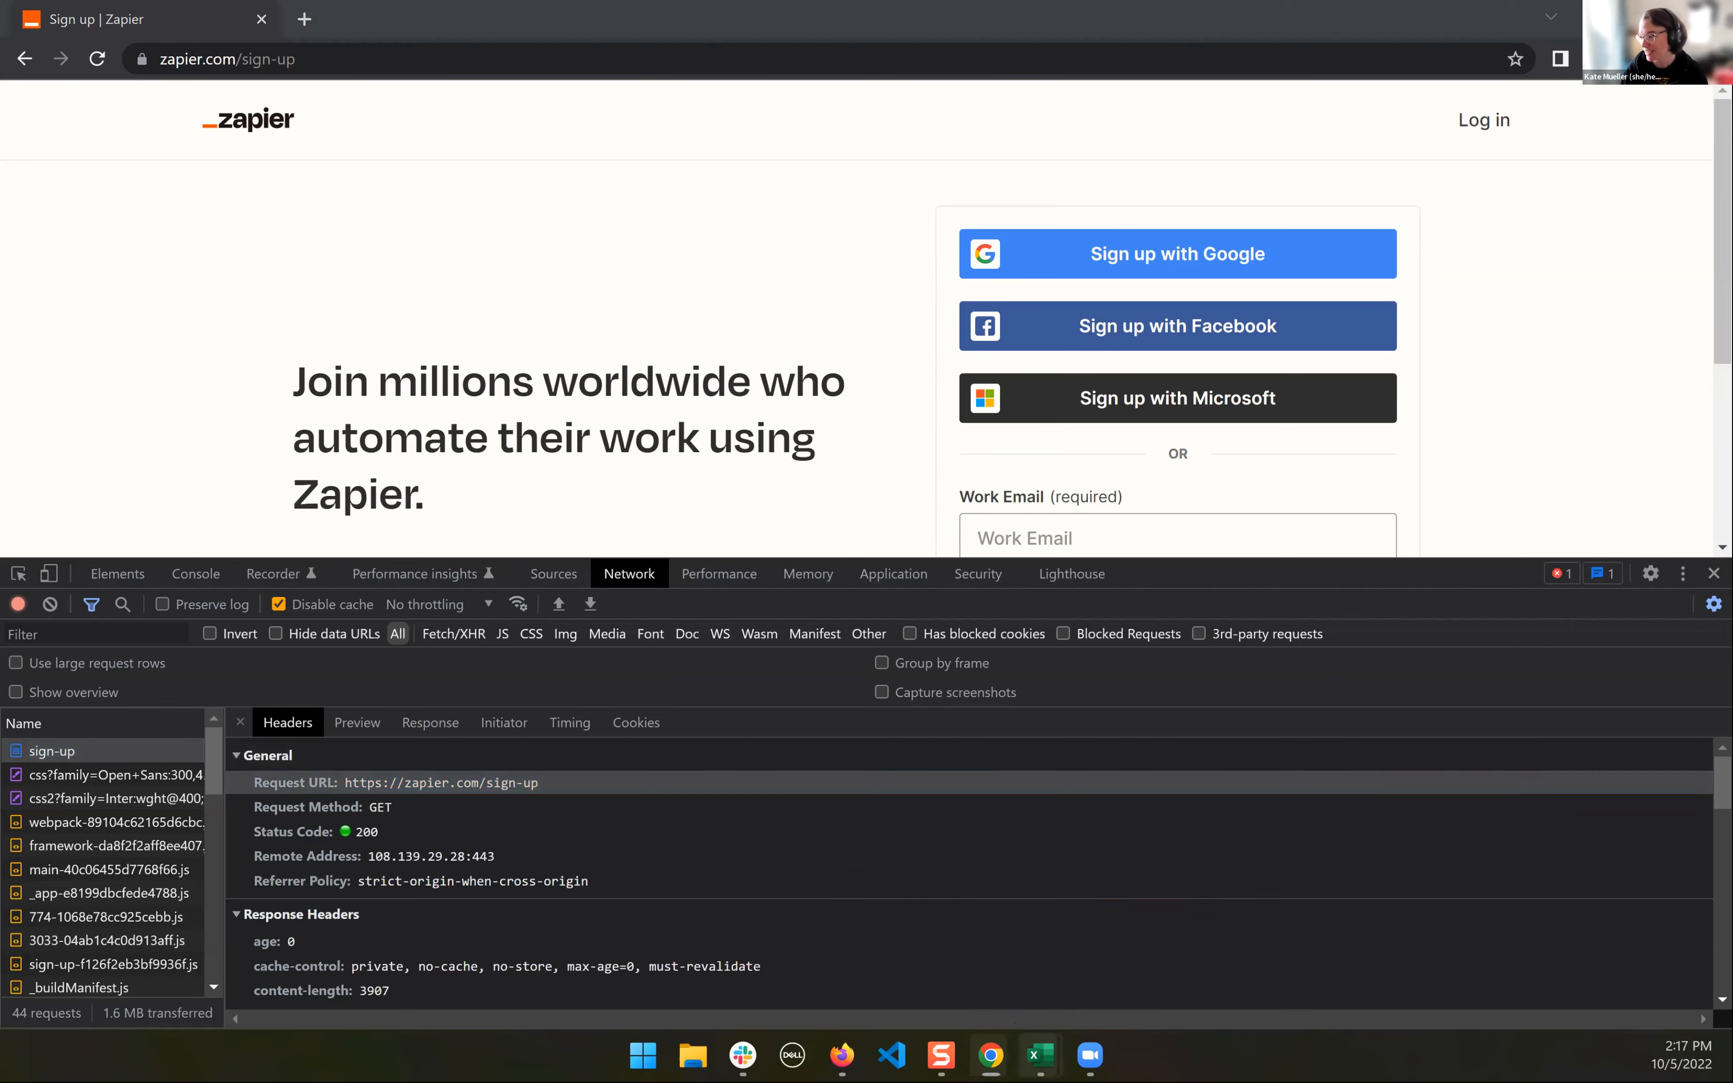
pyautogui.click(846, 938)
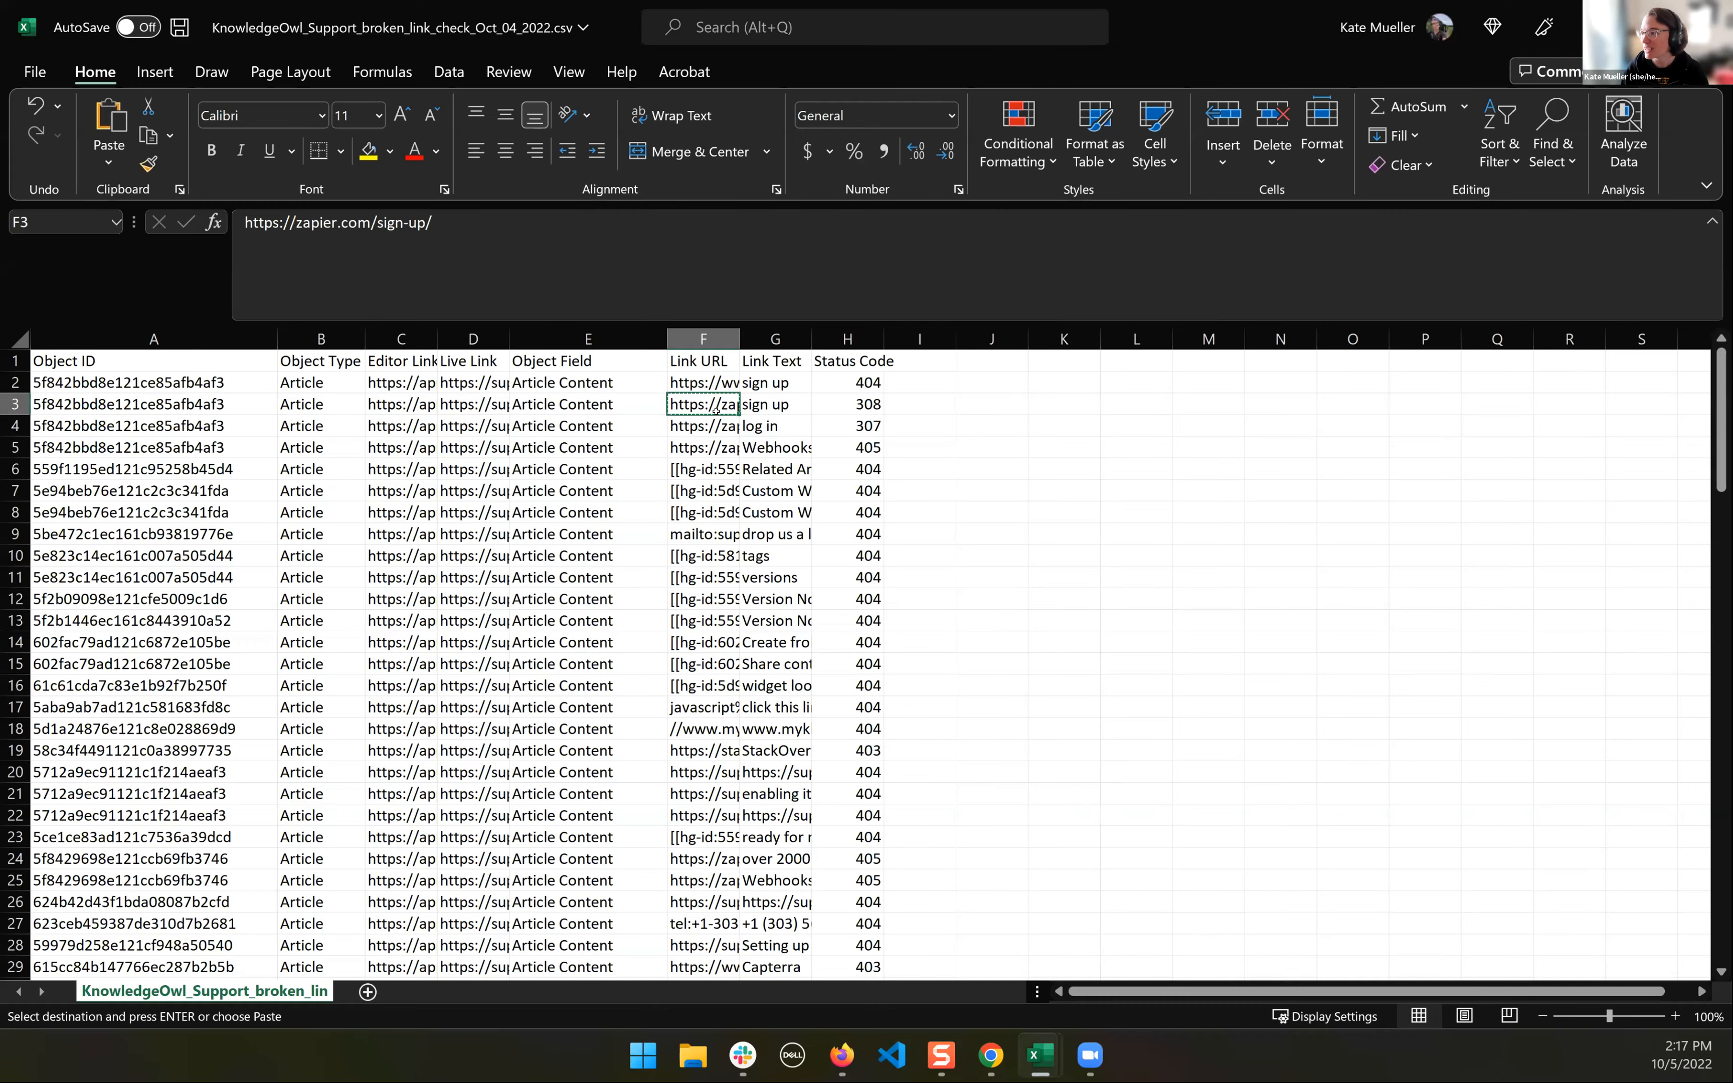
pyautogui.click(483, 242)
pyautogui.moveTo(990, 1055)
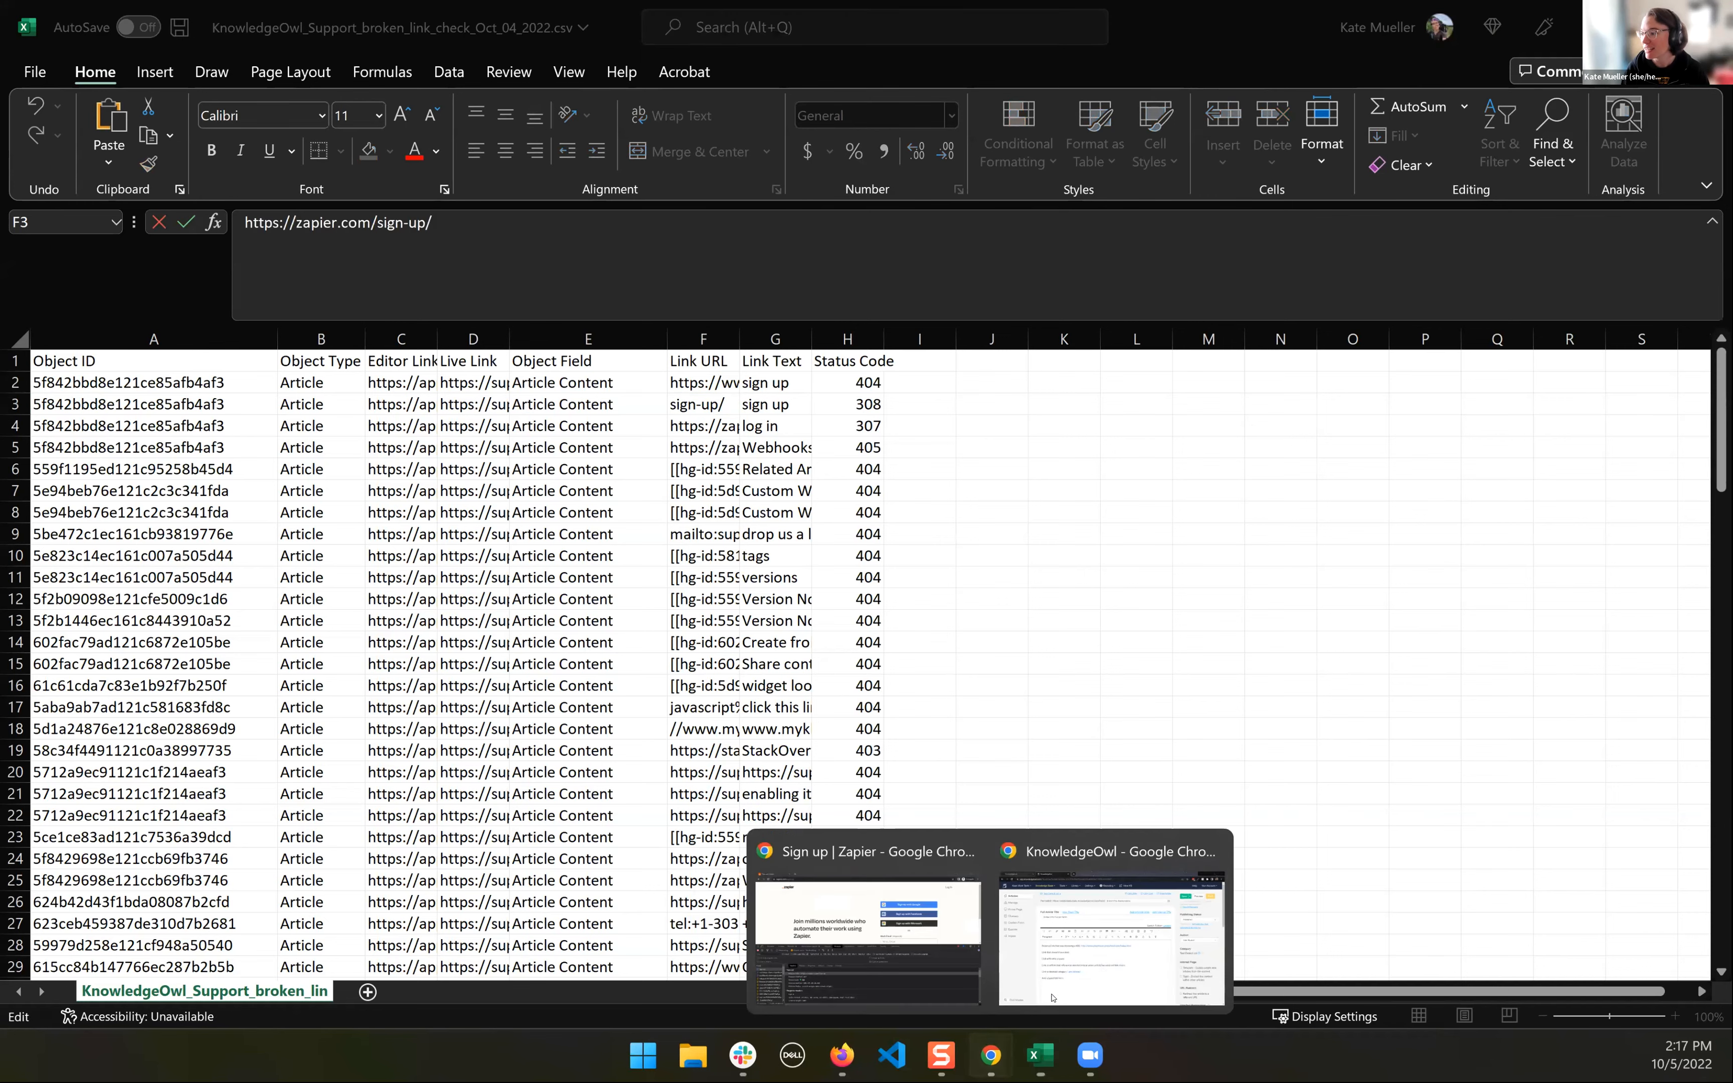
pyautogui.click(868, 939)
pyautogui.click(341, 63)
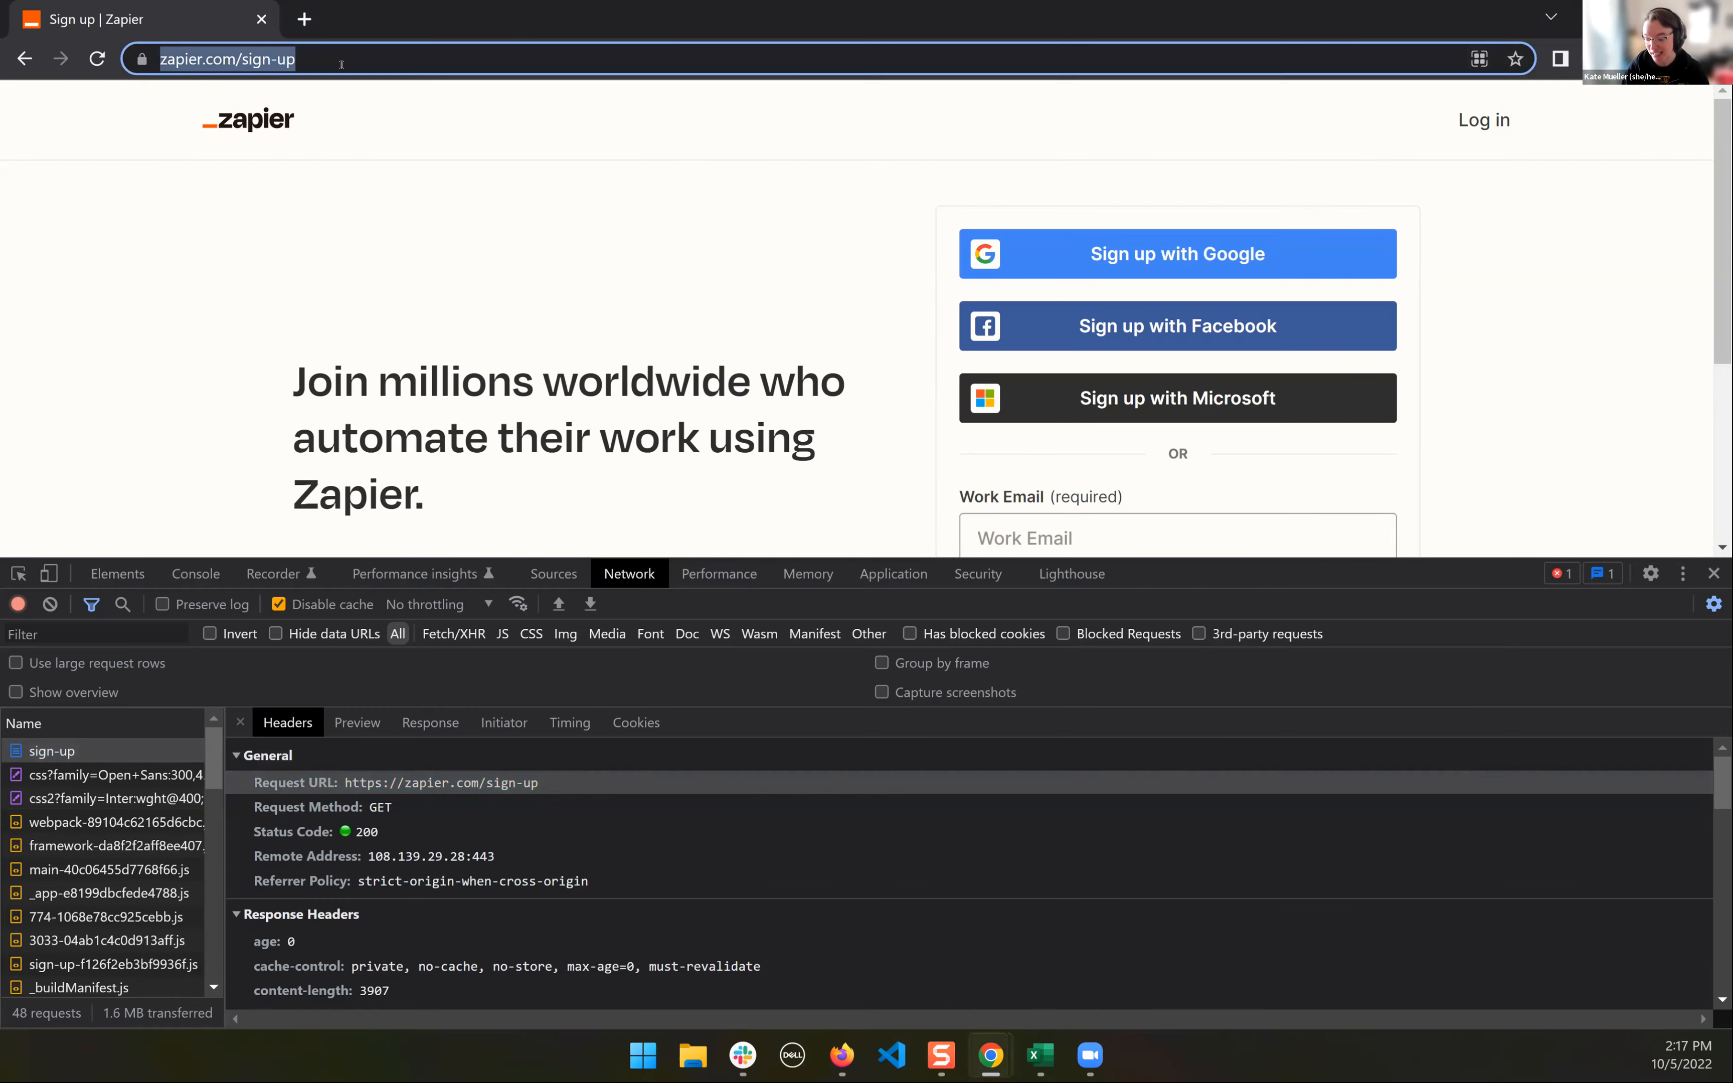
pyautogui.press('Return')
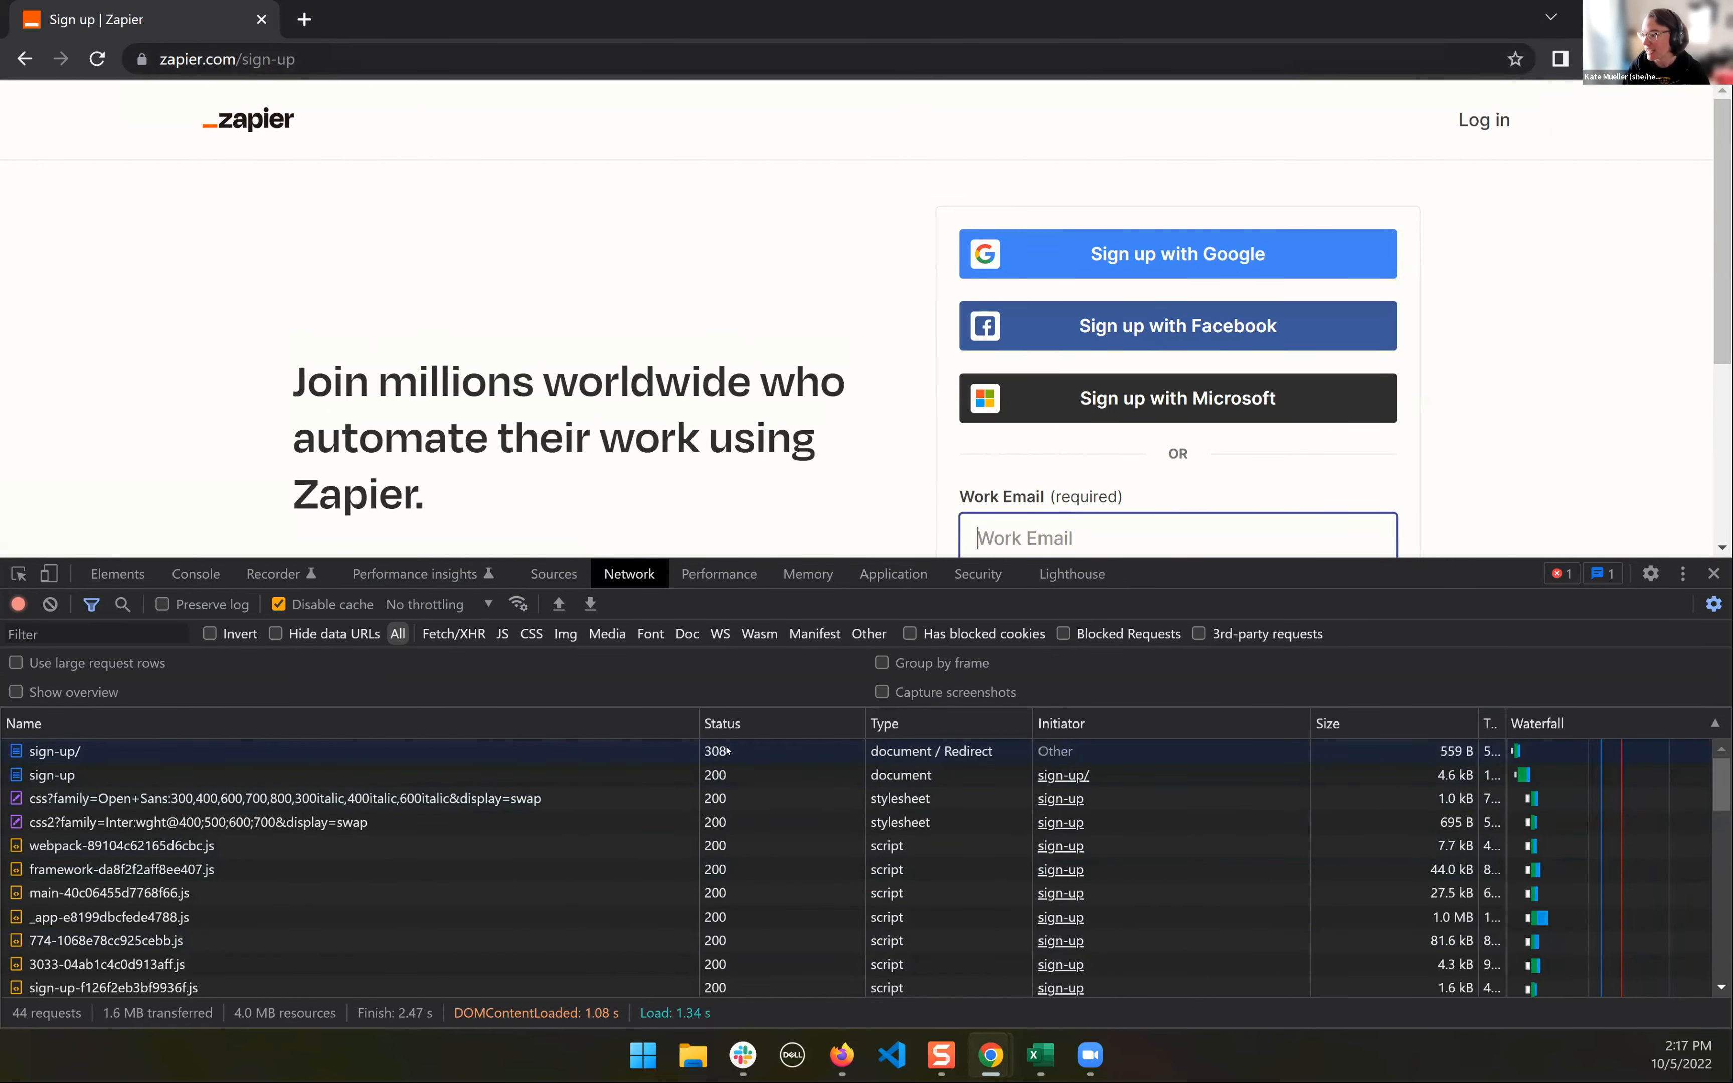
pyautogui.click(773, 755)
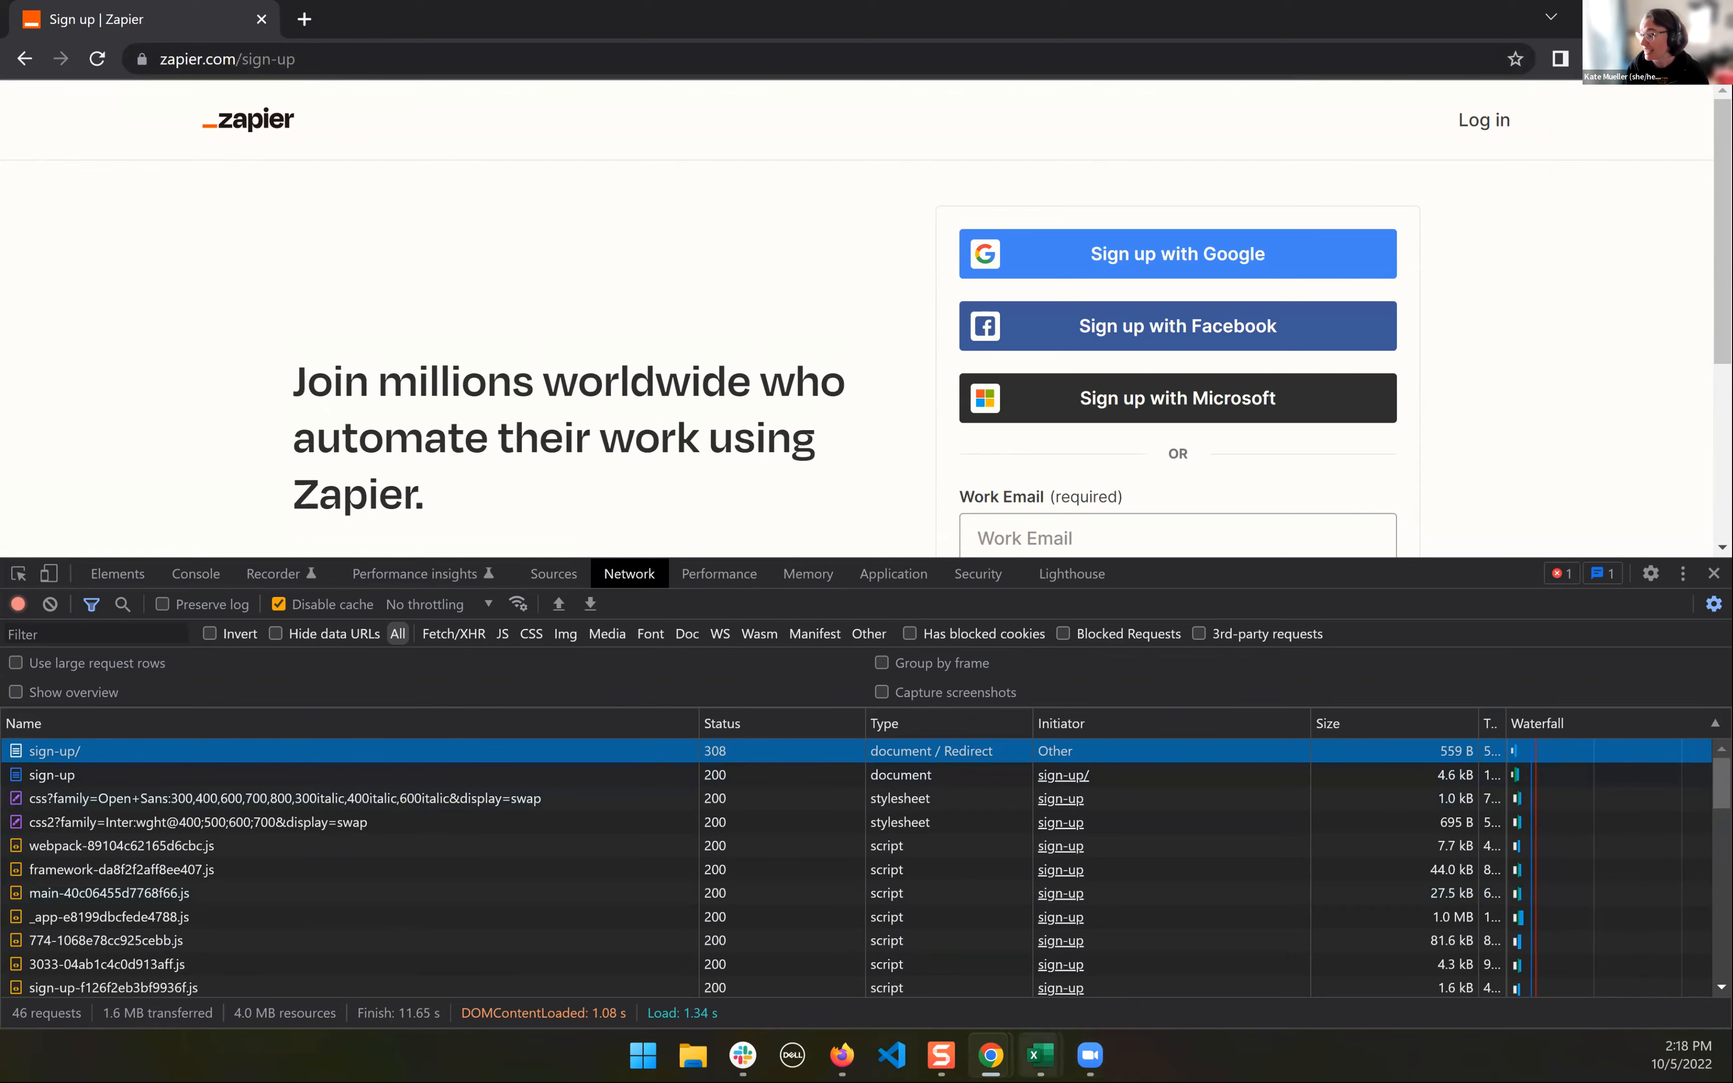
# - Switch back to the Support report in Excel, review row 3's status code and Link URL, and select status codes H3 to H4
pyautogui.click(1040, 1055)
pyautogui.click(847, 938)
pyautogui.click(866, 405)
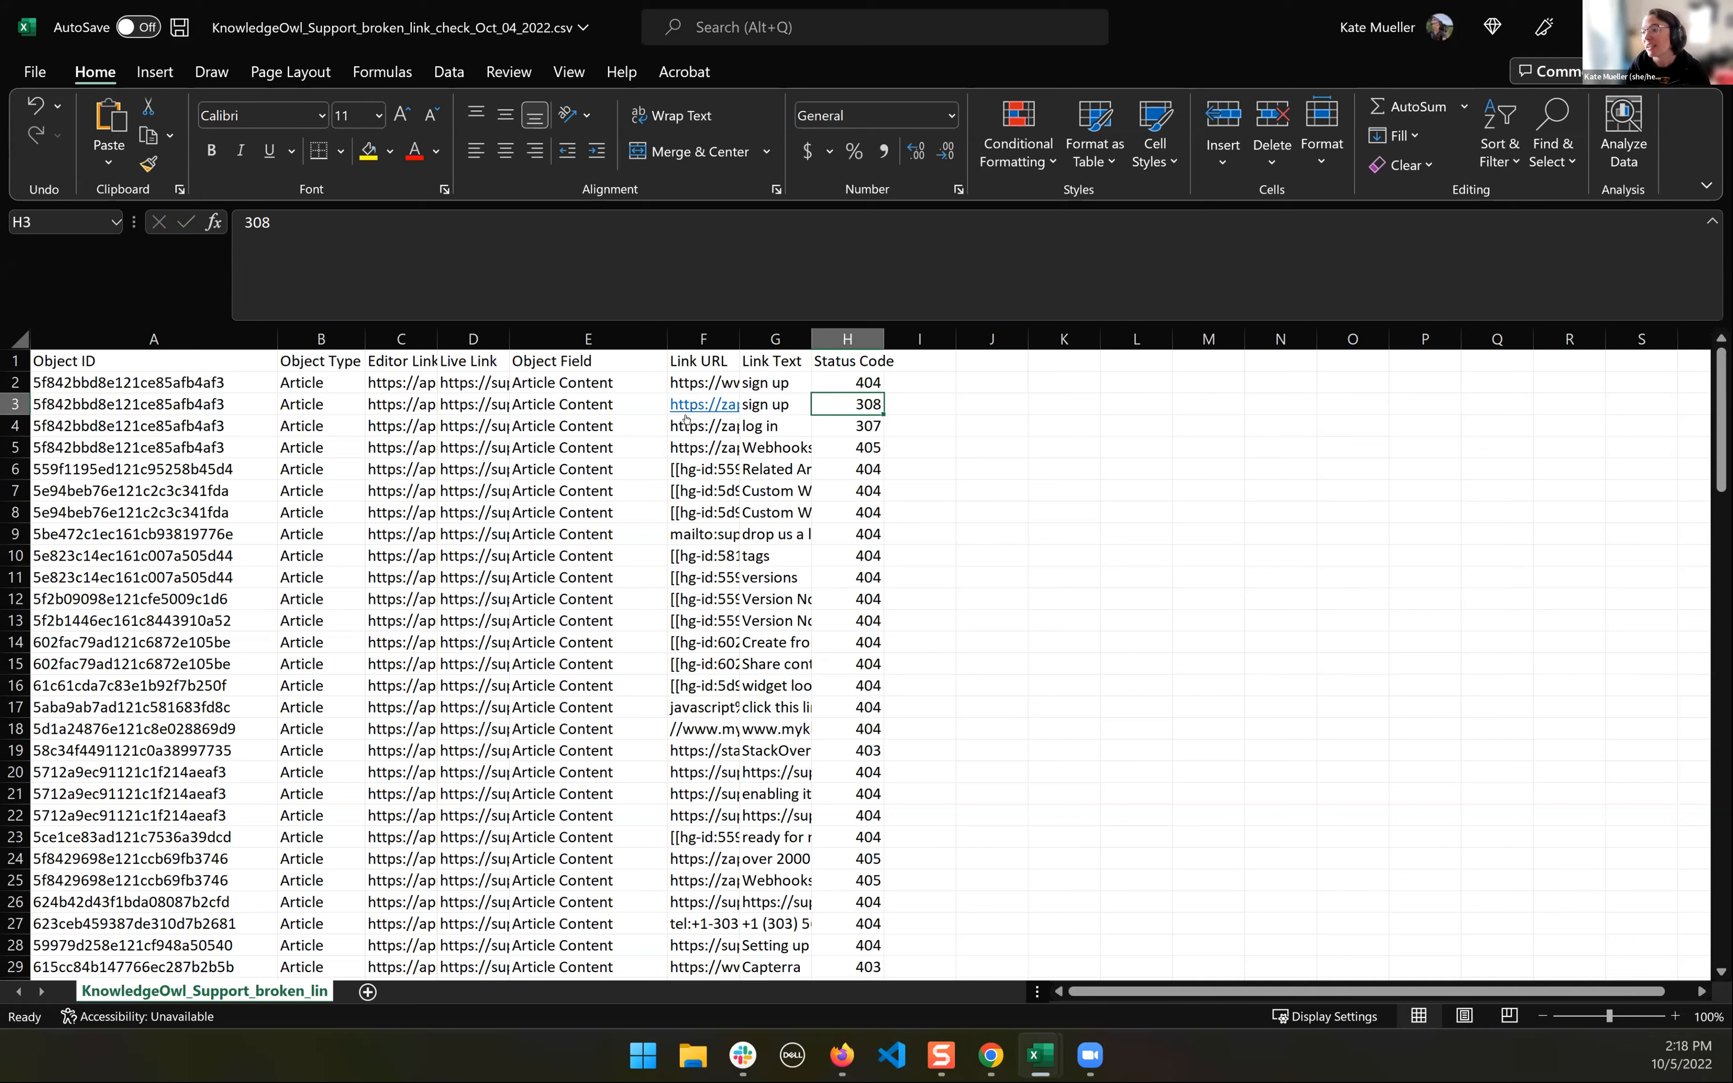
pyautogui.press('Left')
pyautogui.press('Left')
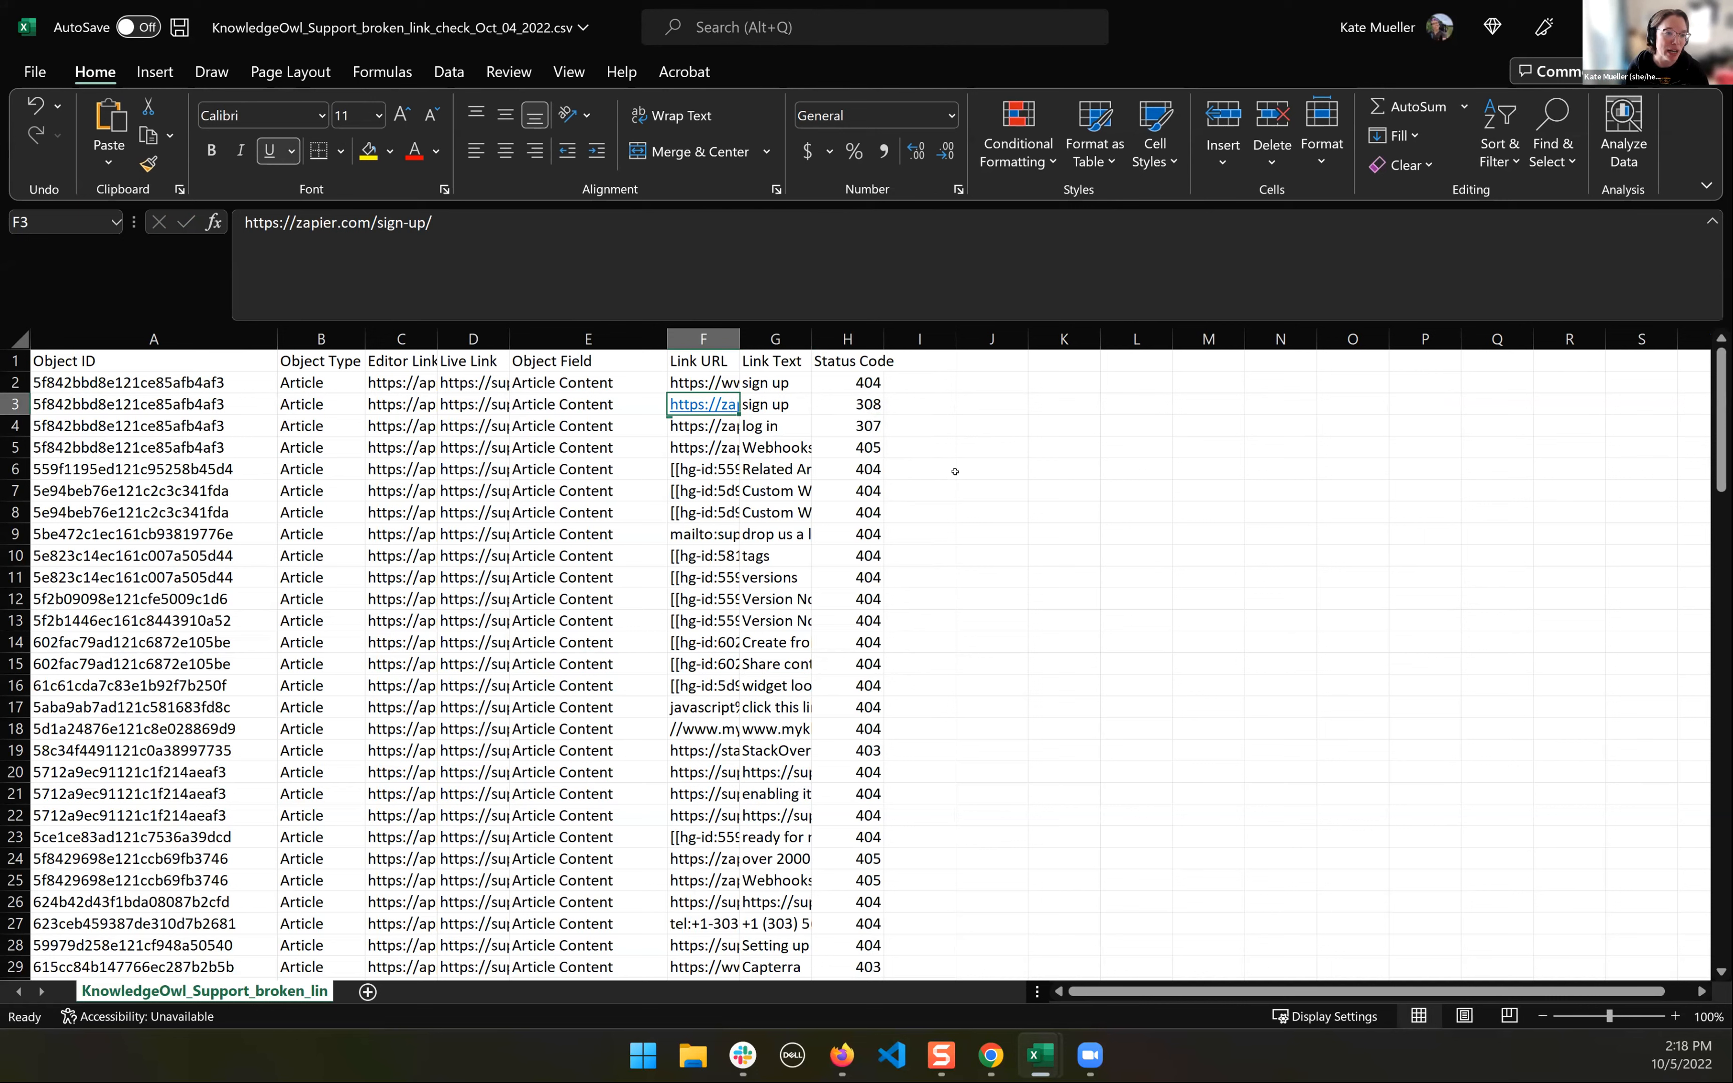
pyautogui.click(878, 420)
pyautogui.press('Up')
pyautogui.keyDown('shift'); pyautogui.click(883, 435); pyautogui.keyUp('shift')
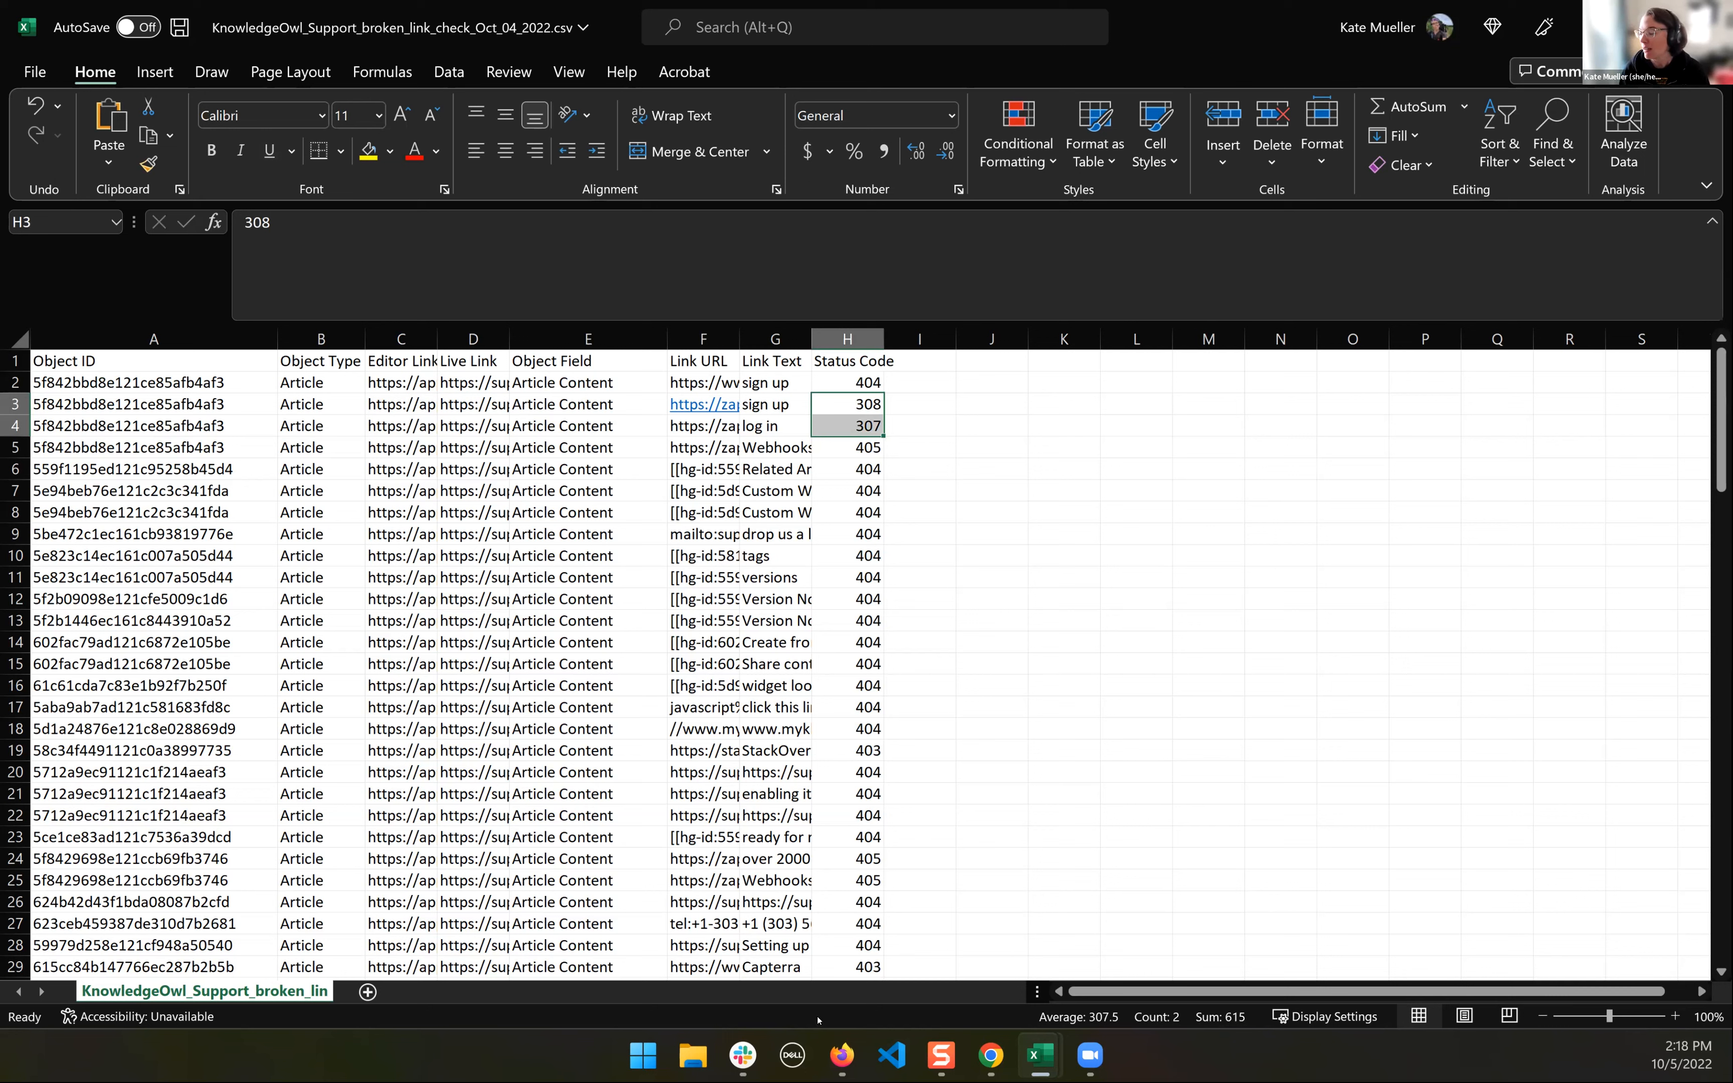
# - Switch to the "WW Broken Links" presentation in Firefox, show the "Link Investigation, Specifics" slide, and highlight "Link Text" in its first bullet
pyautogui.moveTo(842, 1056)
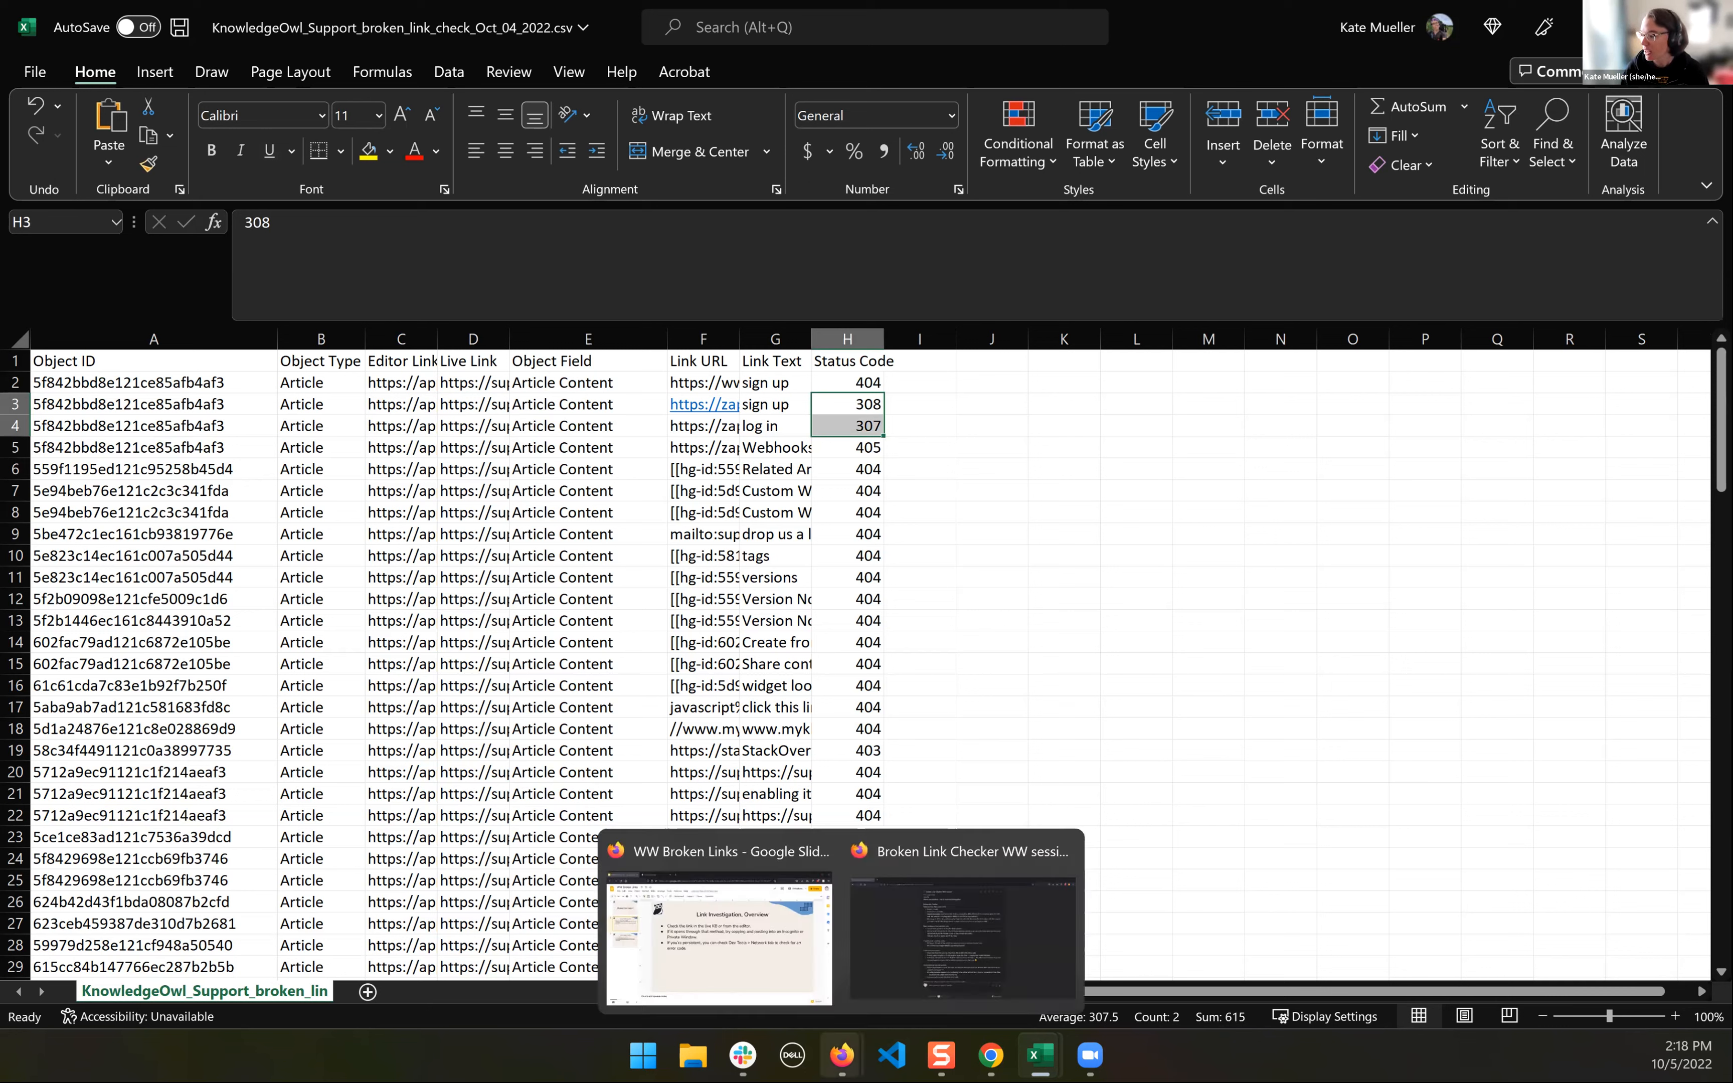
pyautogui.click(800, 964)
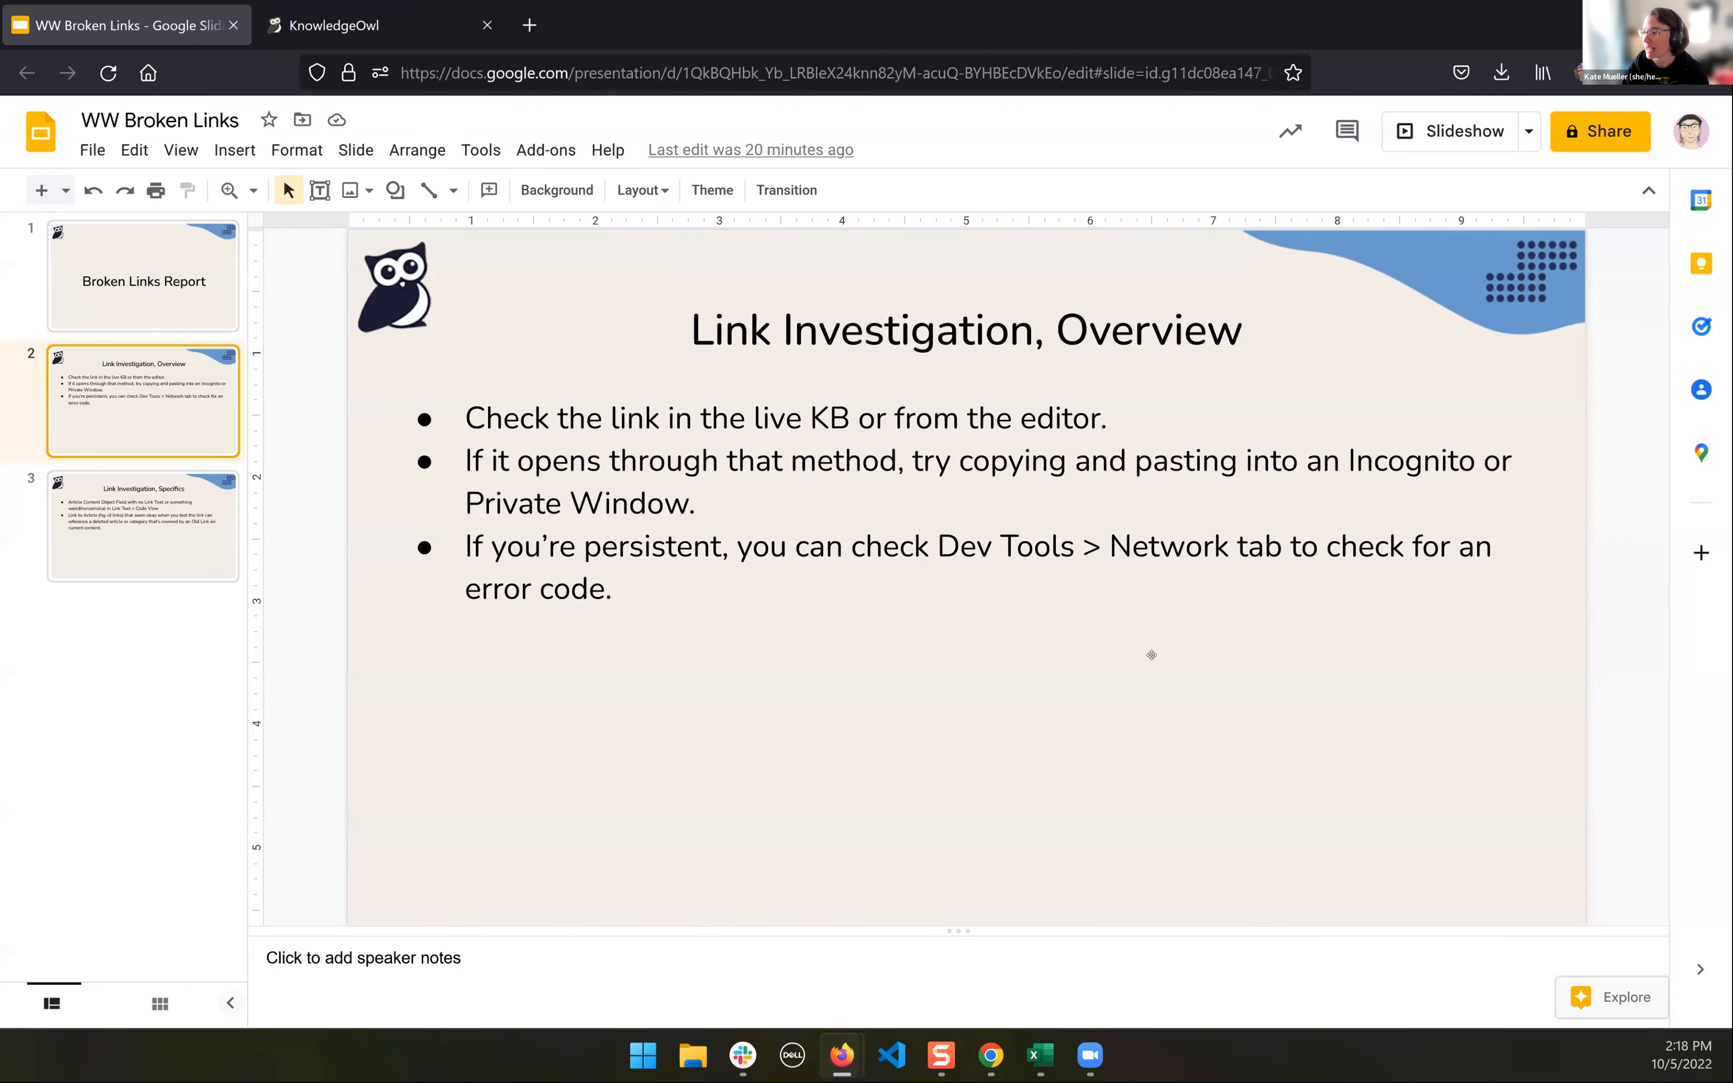
pyautogui.click(109, 545)
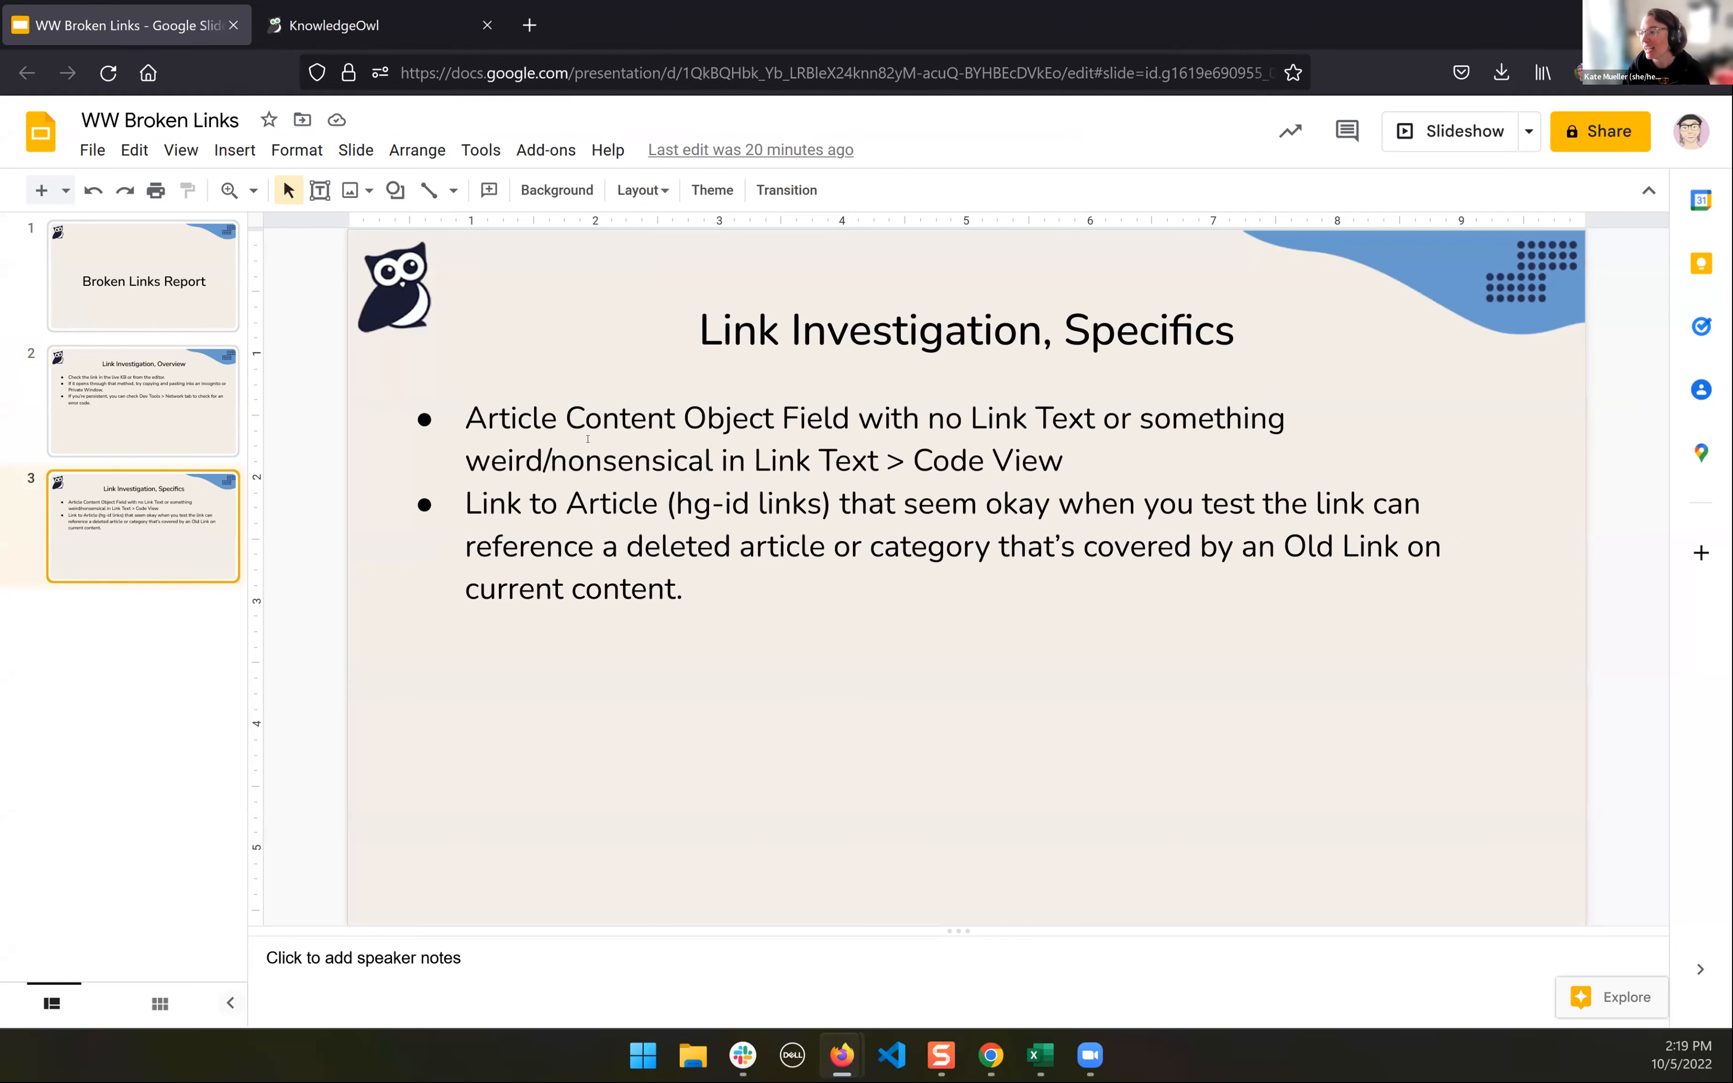
pyautogui.moveTo(521, 419); pyautogui.dragTo(647, 419)
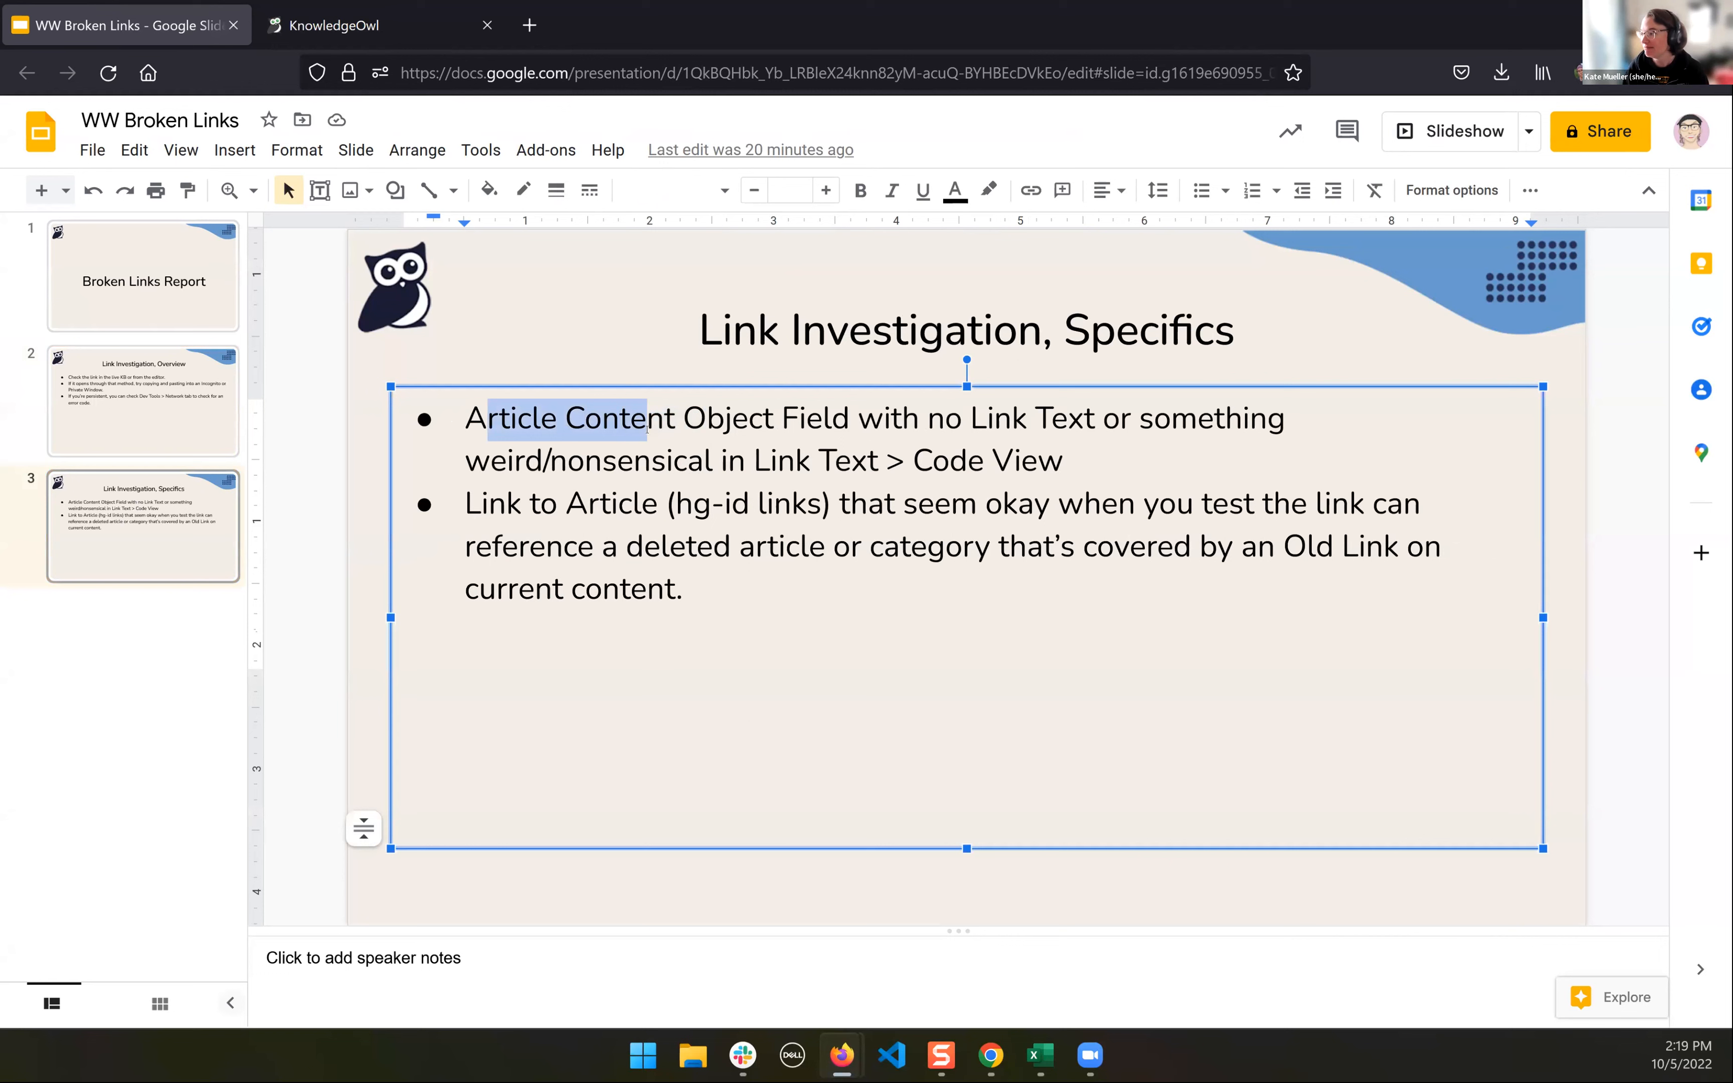
pyautogui.click(983, 437)
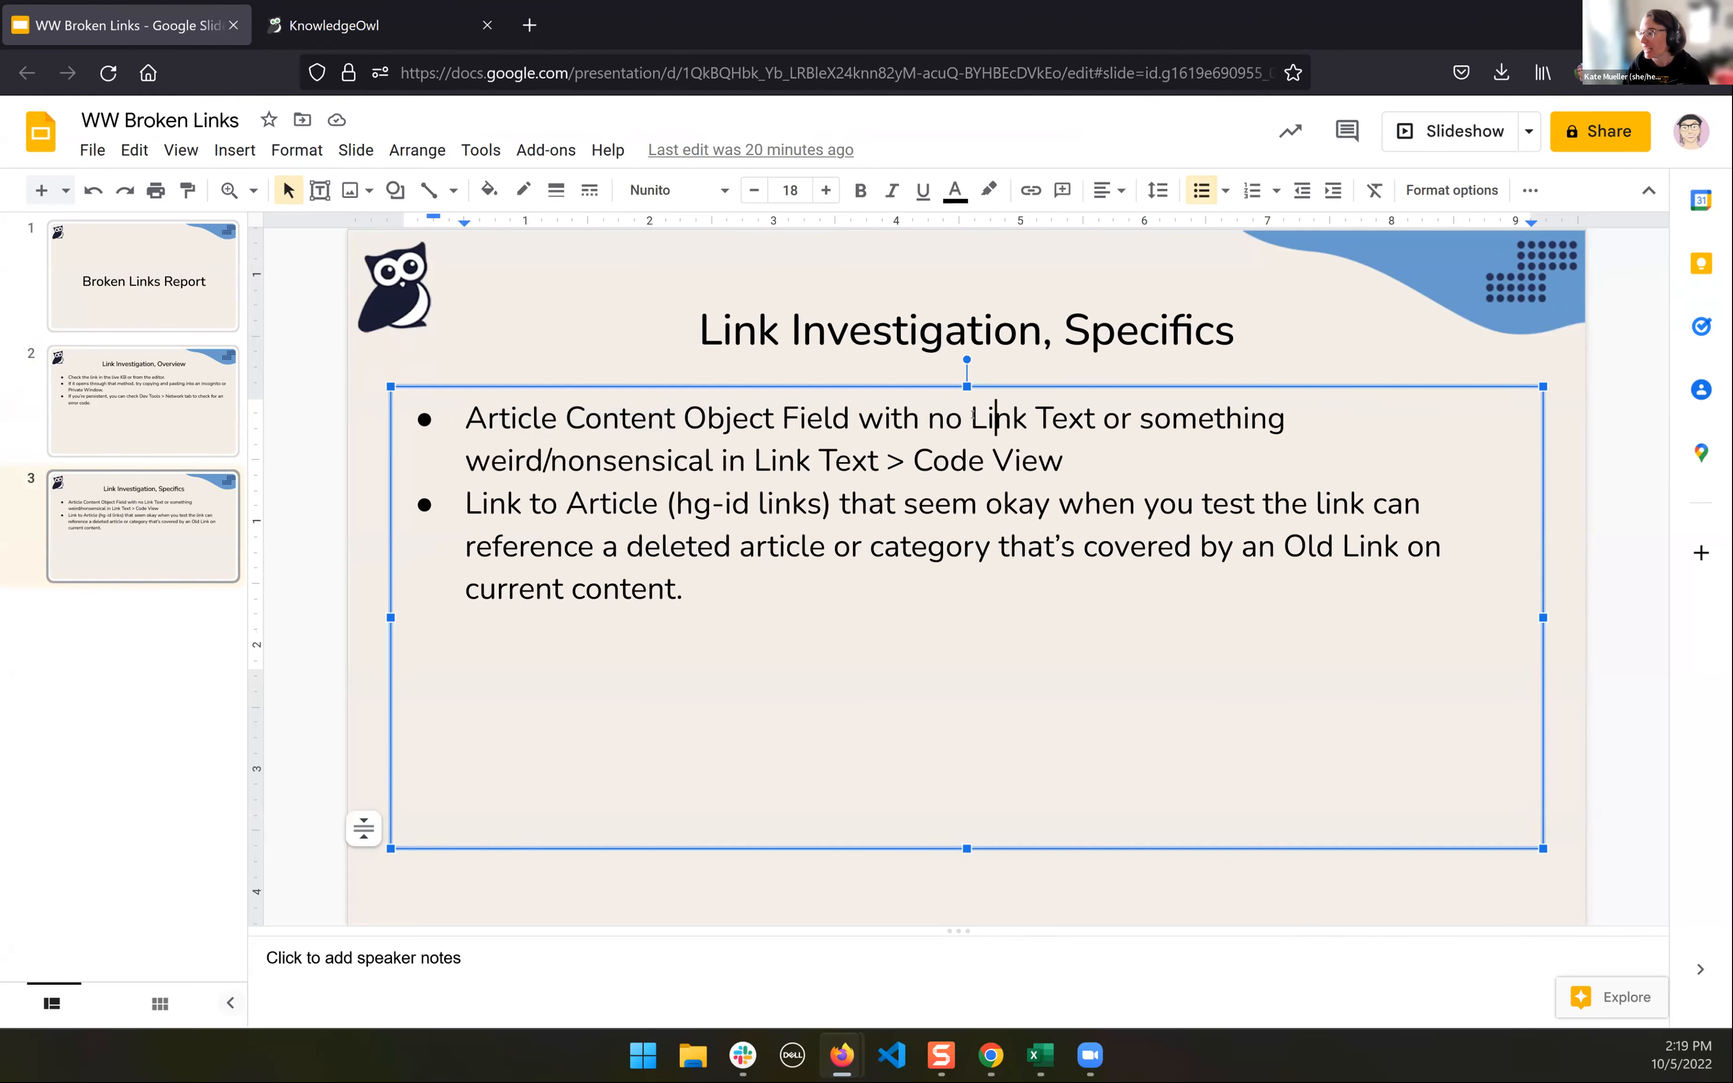
pyautogui.moveTo(945, 419); pyautogui.dragTo(1106, 419)
# - Switch to the Work Tests broken link report in Excel and select the "Apple" link text in cell G7
pyautogui.click(1041, 1056)
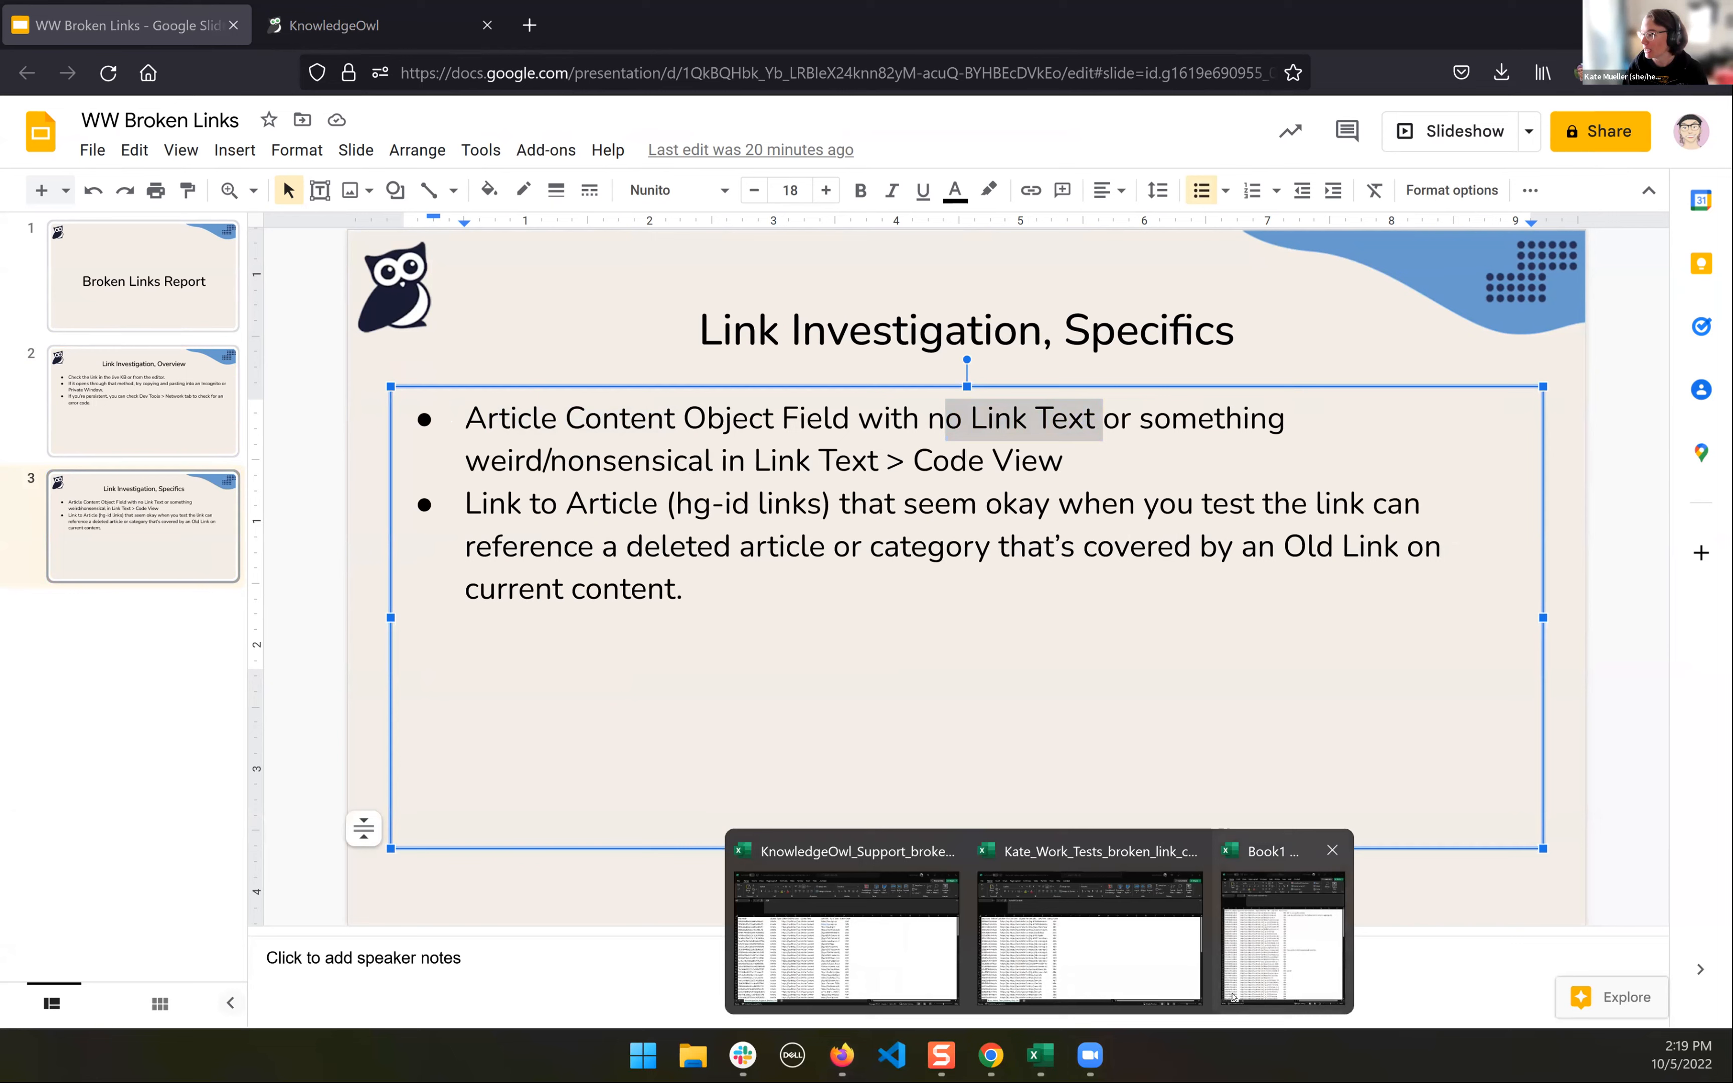
pyautogui.click(1089, 934)
pyautogui.click(466, 491)
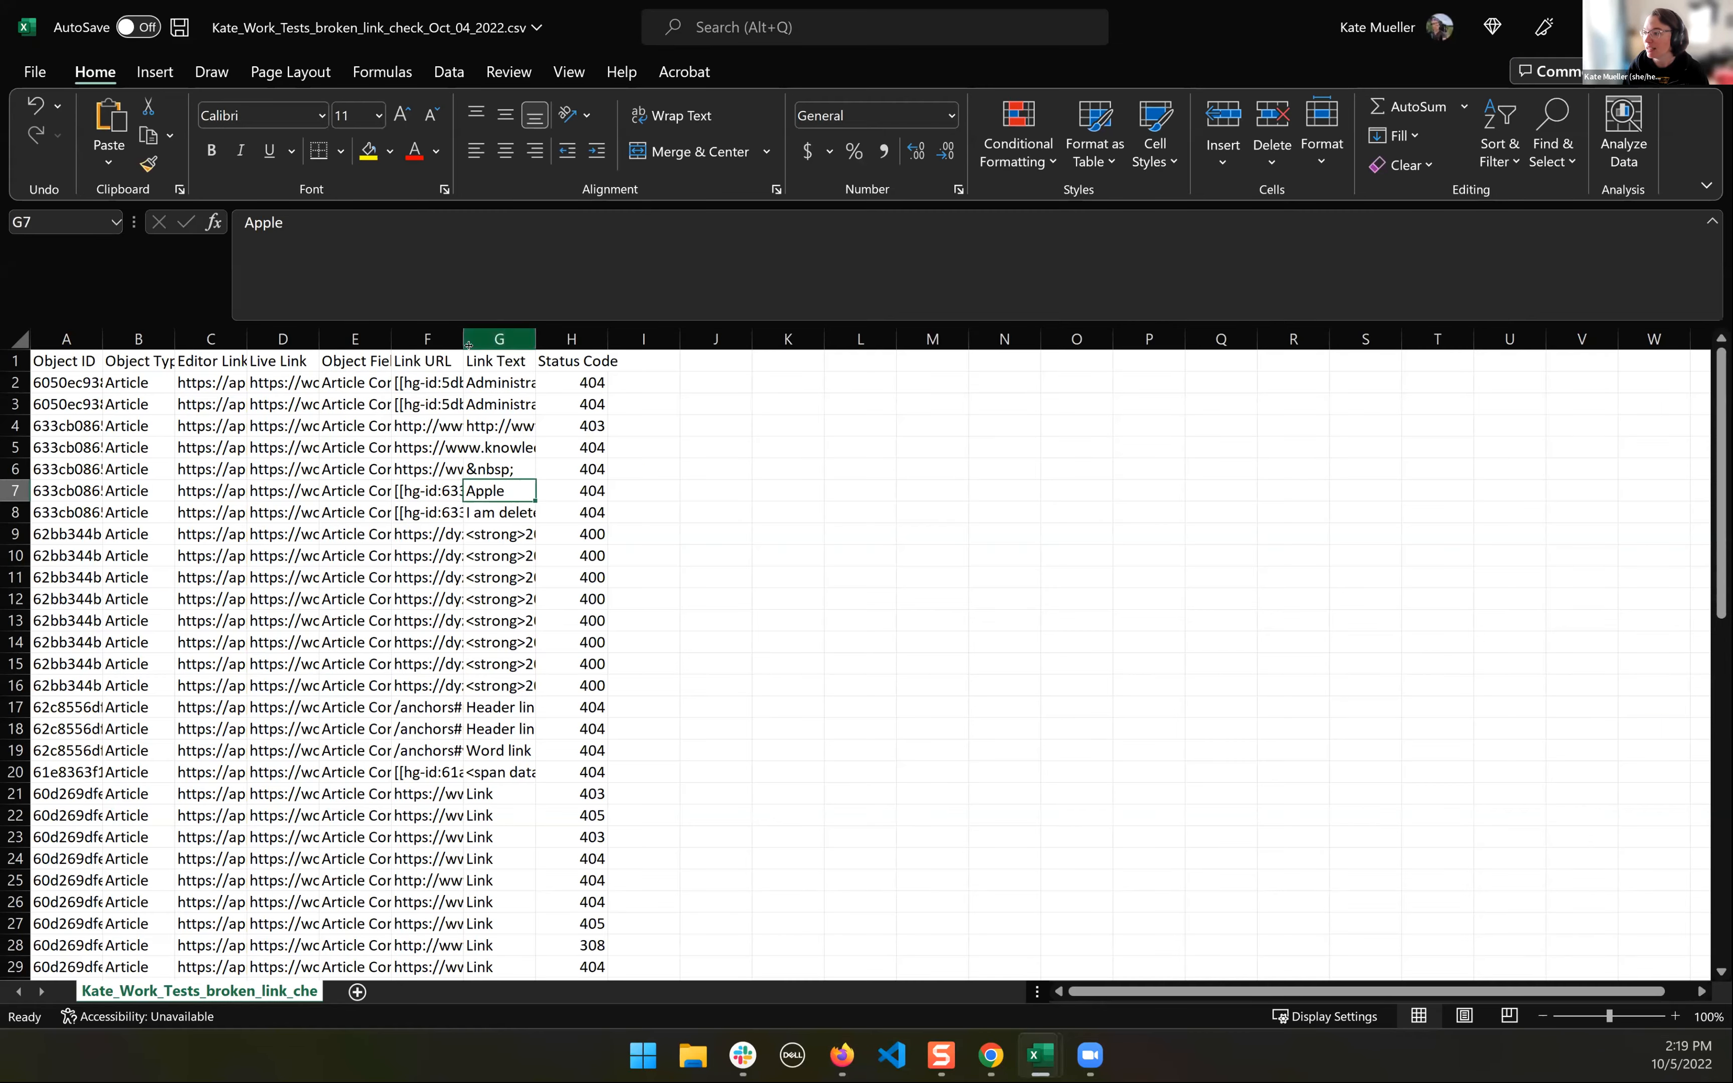
# - Widen the Link Text and Link URL columns to make their contents readable, and select the fake-page URL in cell F5
pyautogui.doubleClick(535, 339)
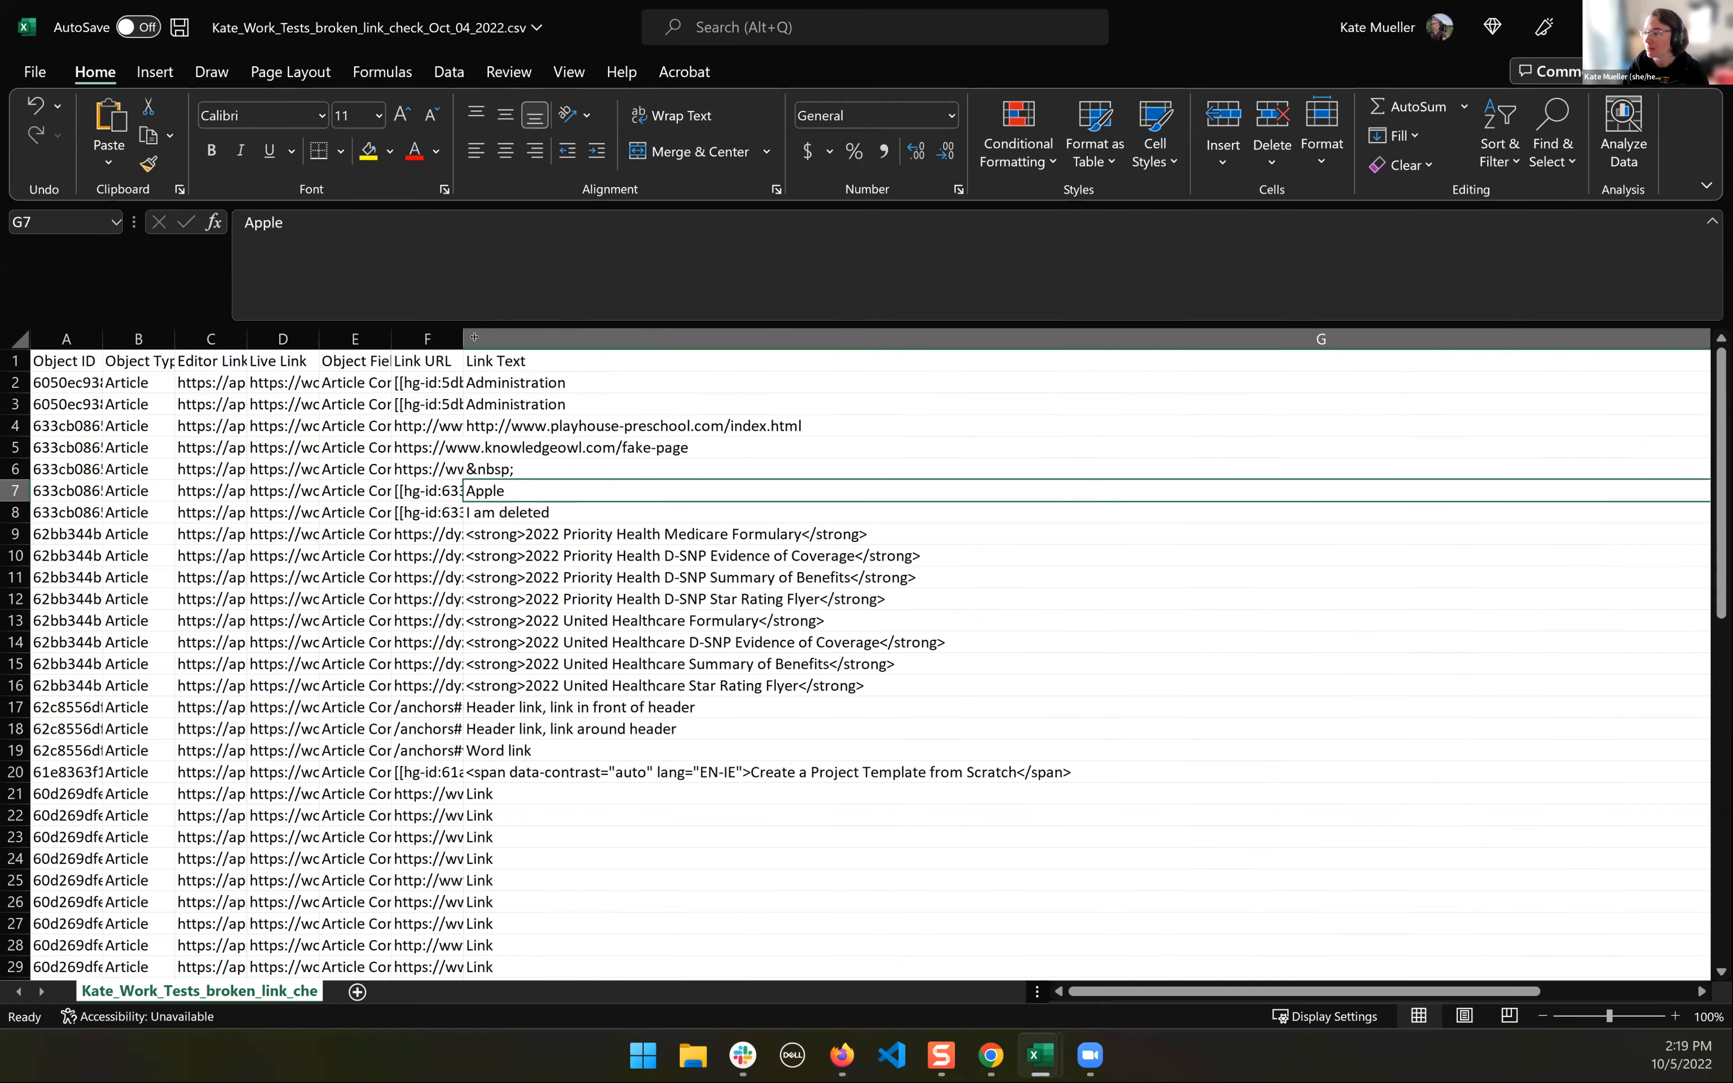
pyautogui.moveTo(663, 336); pyautogui.dragTo(665, 336)
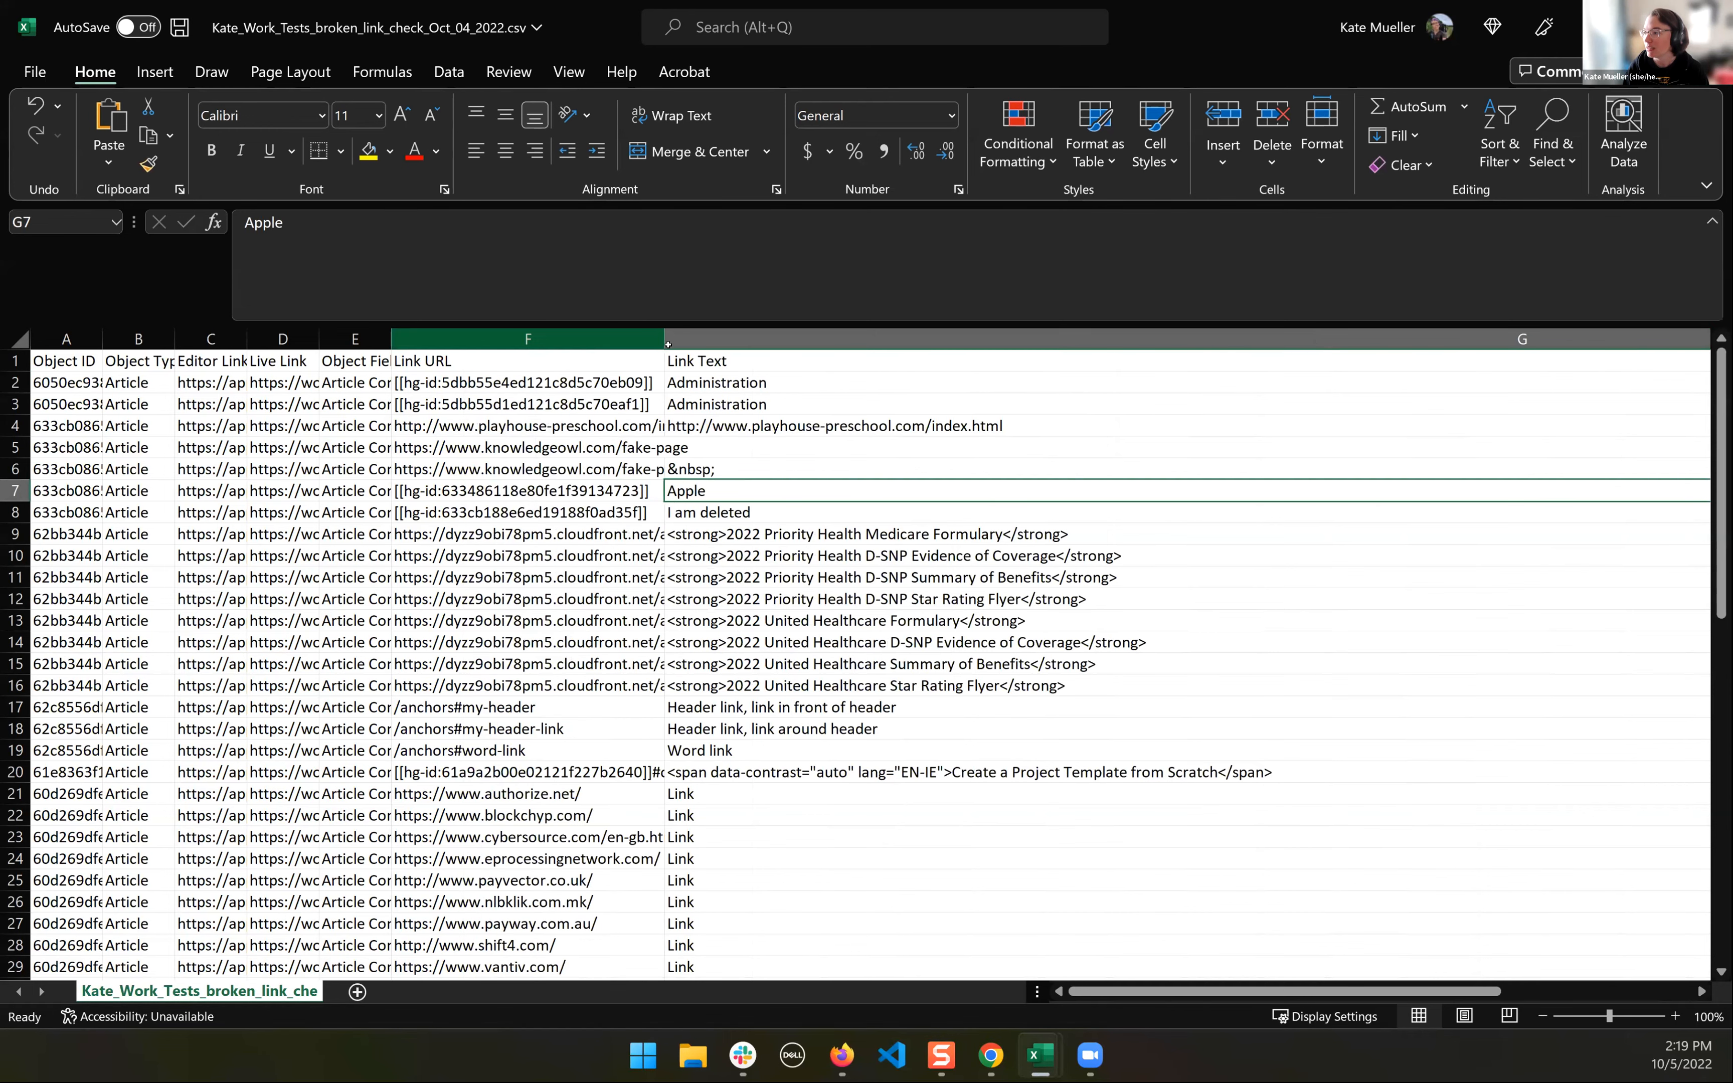
pyautogui.click(734, 468)
pyautogui.press('Up')
pyautogui.press('Left')
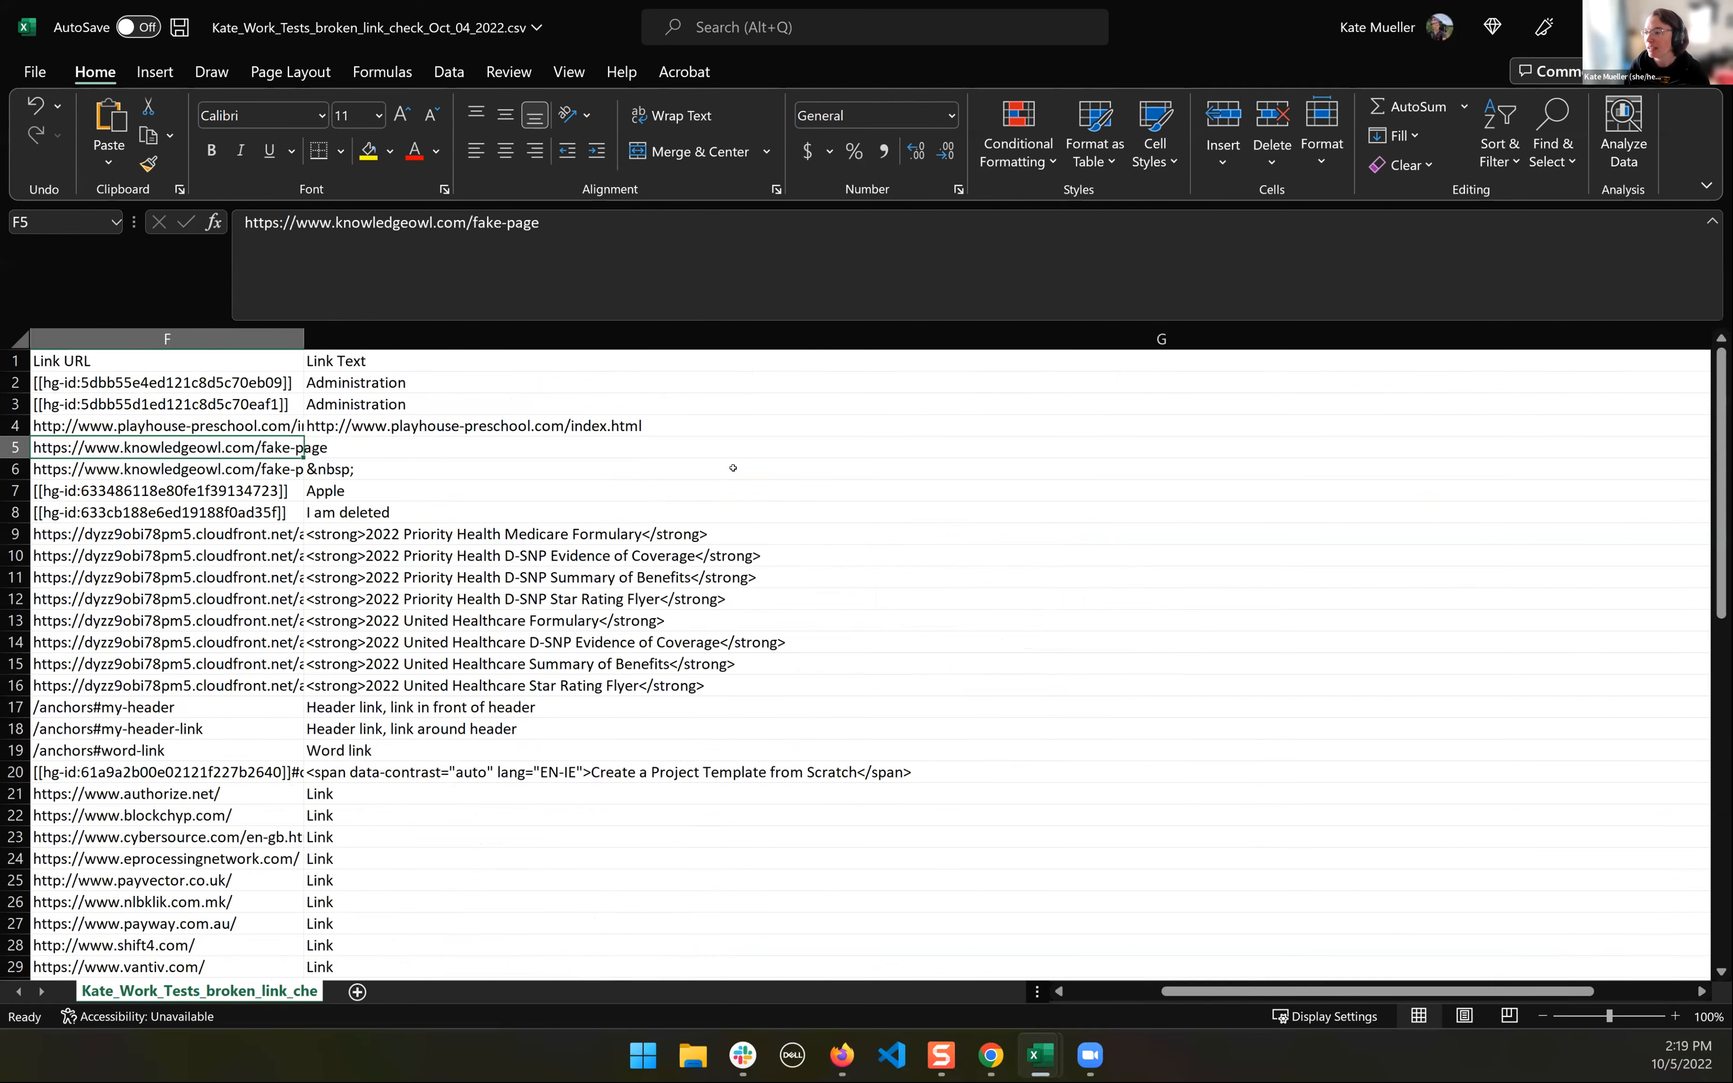
# - Examine the Link Text cells G5 and G6 belonging to the two fake-page URLs
pyautogui.hscroll(-1, 733, 468)
pyautogui.press('Right')
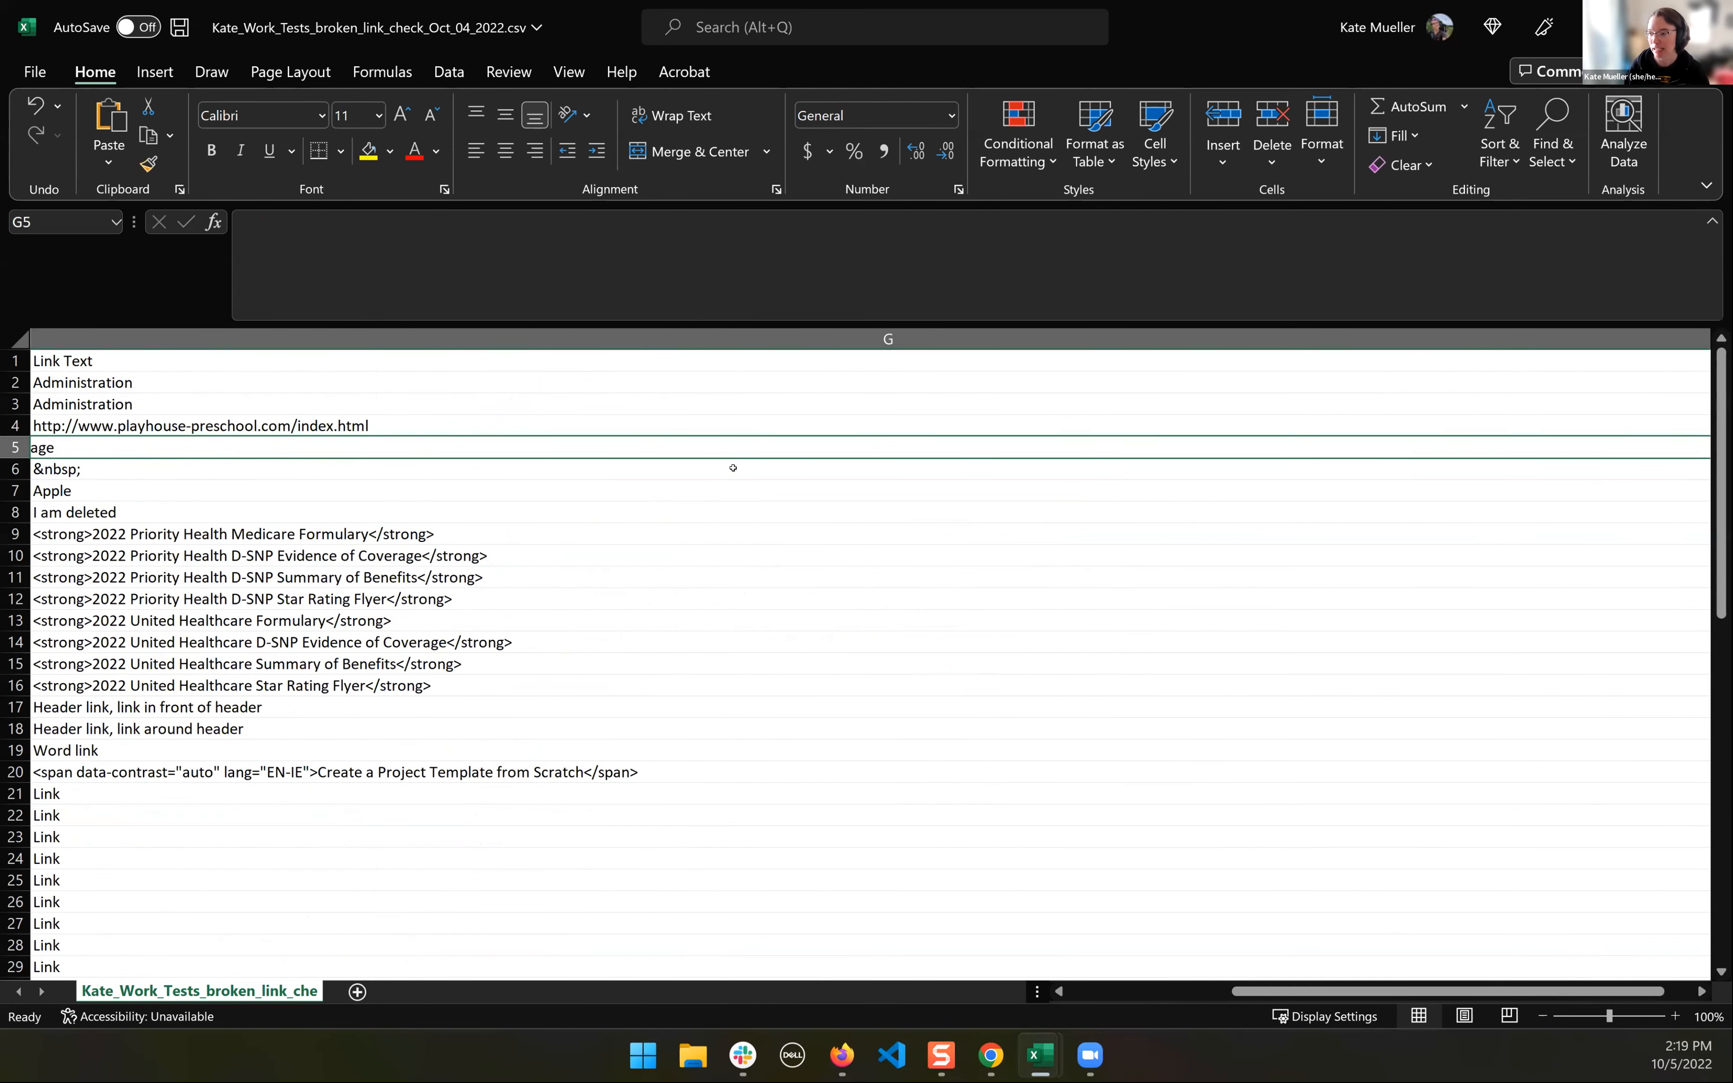
pyautogui.click(268, 464)
pyautogui.press('Left')
pyautogui.press('Right')
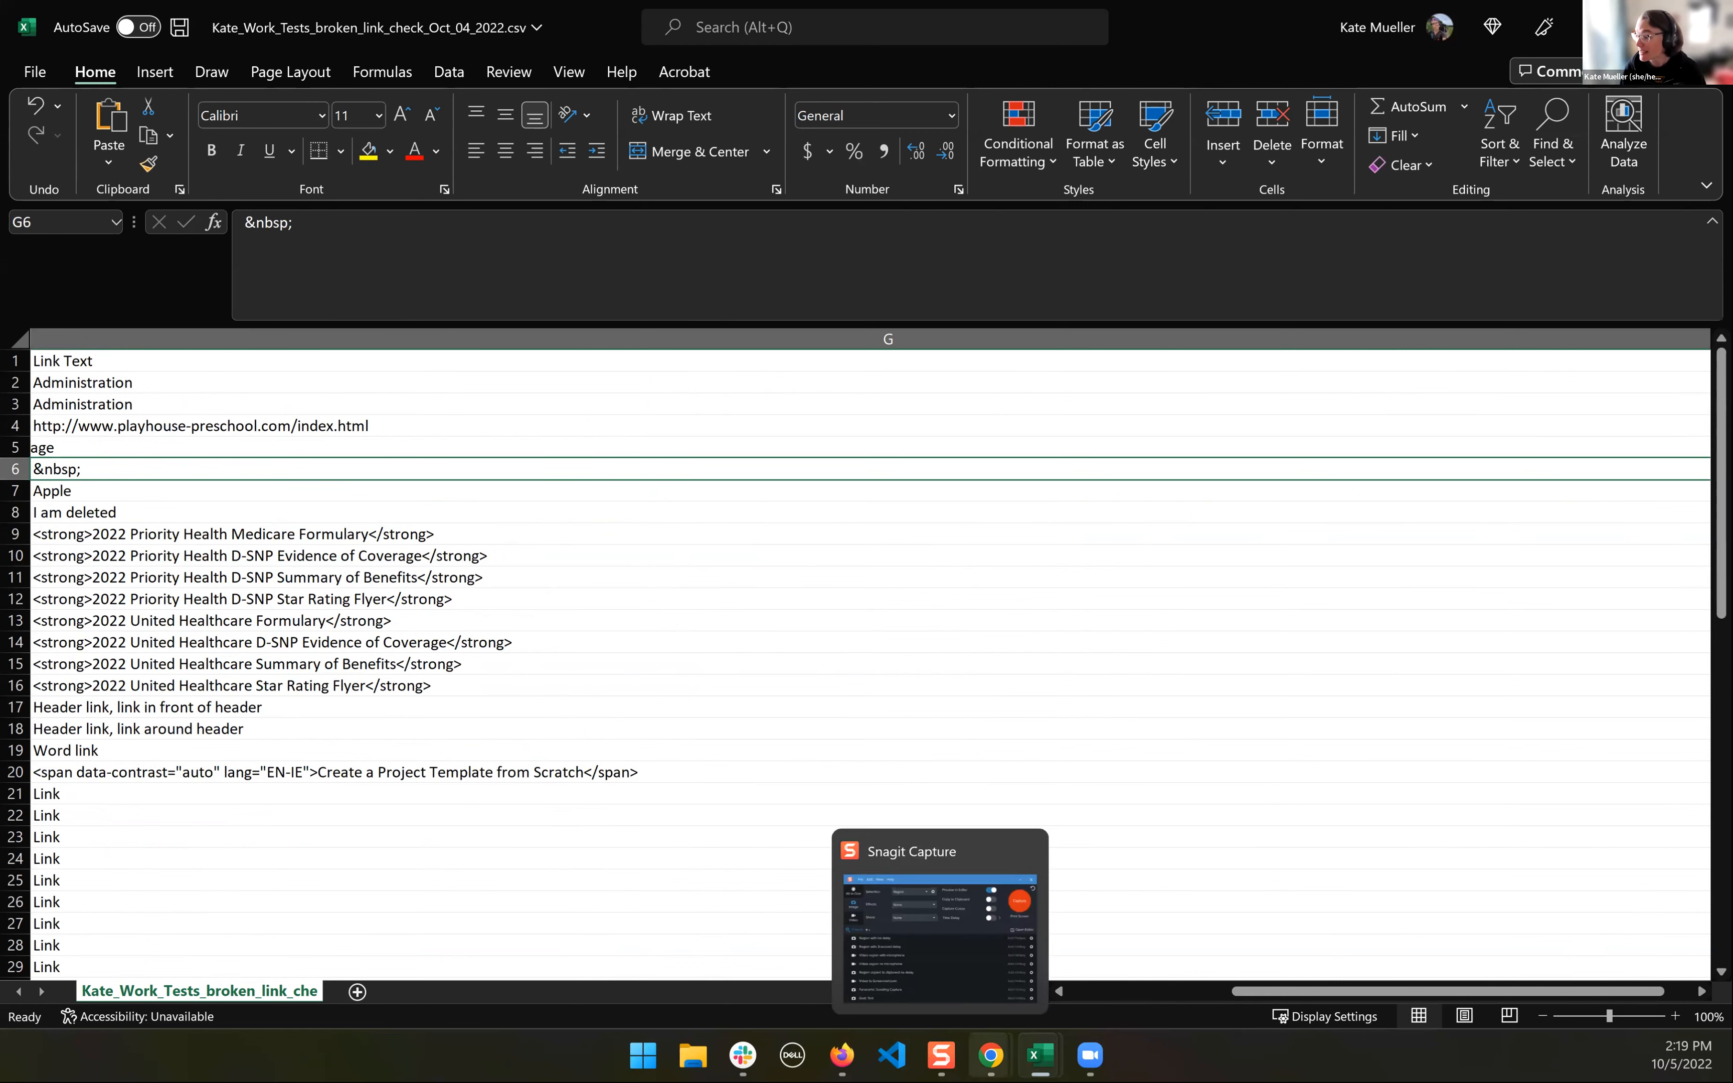
# - Switch to the "Broken link checker demo" article in Chrome and check for hidden links after "Link with only a space:" and "Link that doesn't have text:"
pyautogui.moveTo(991, 1055)
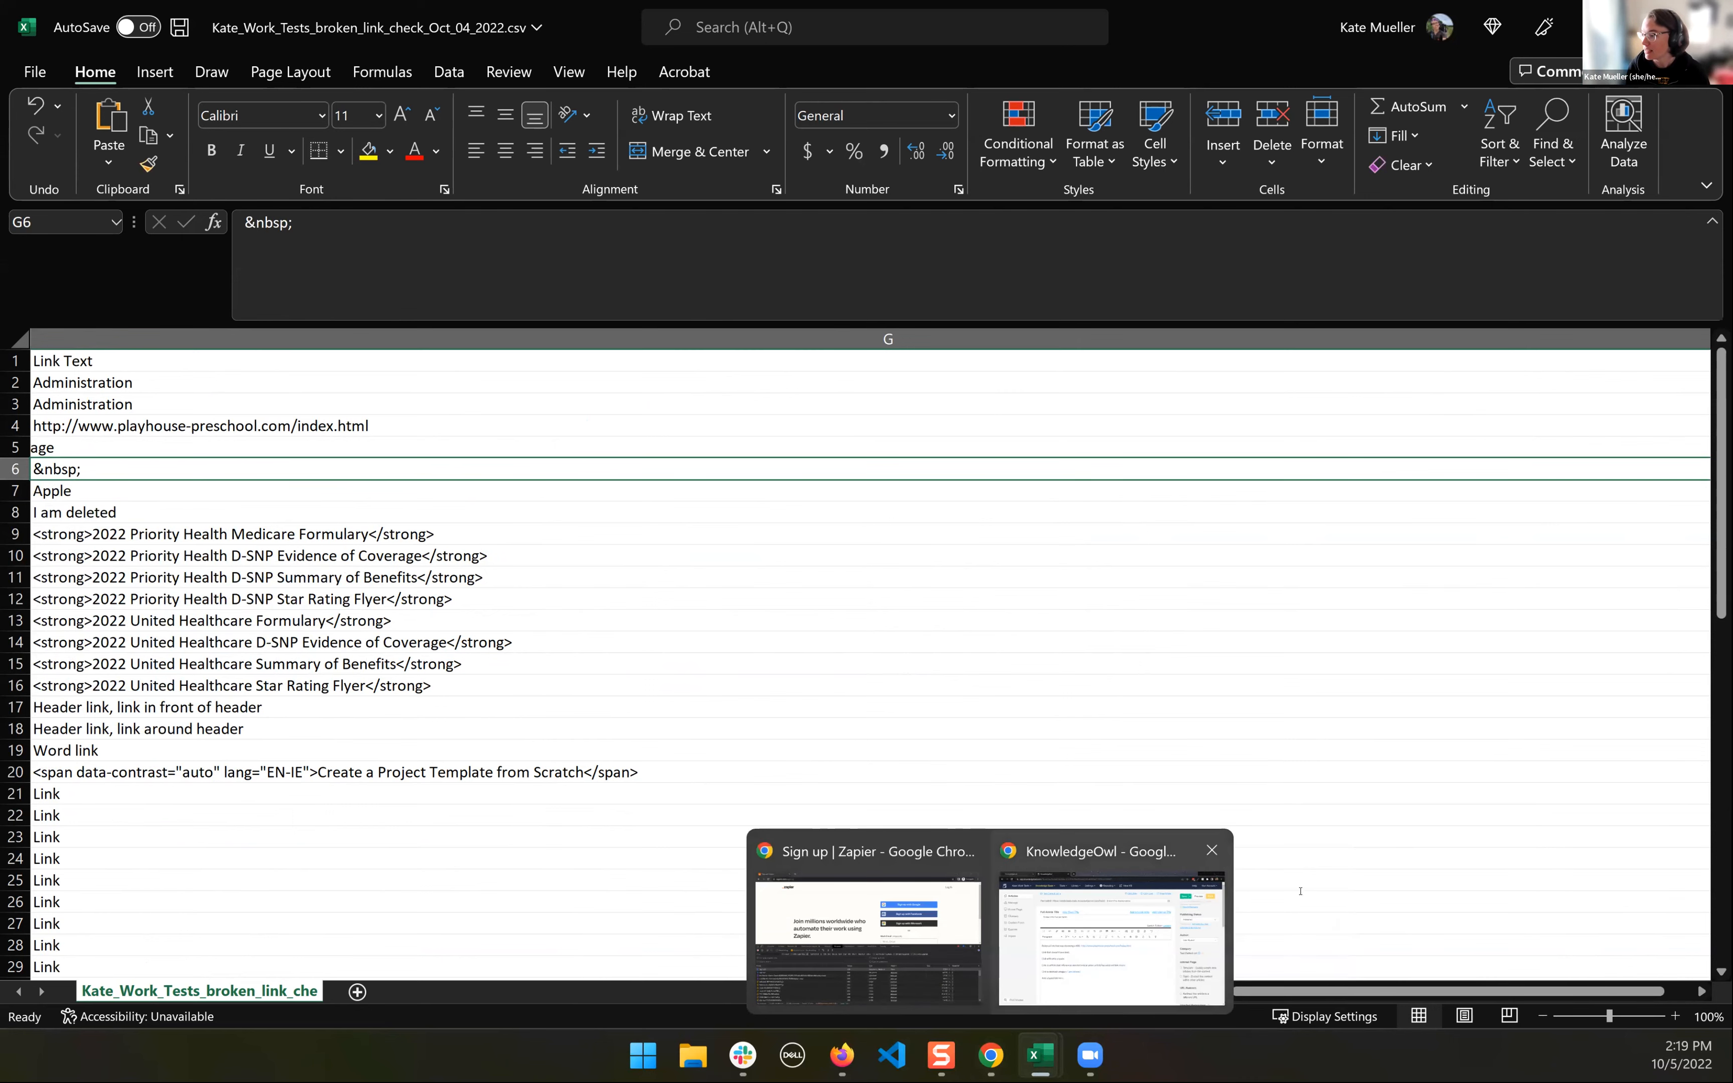
pyautogui.click(1111, 931)
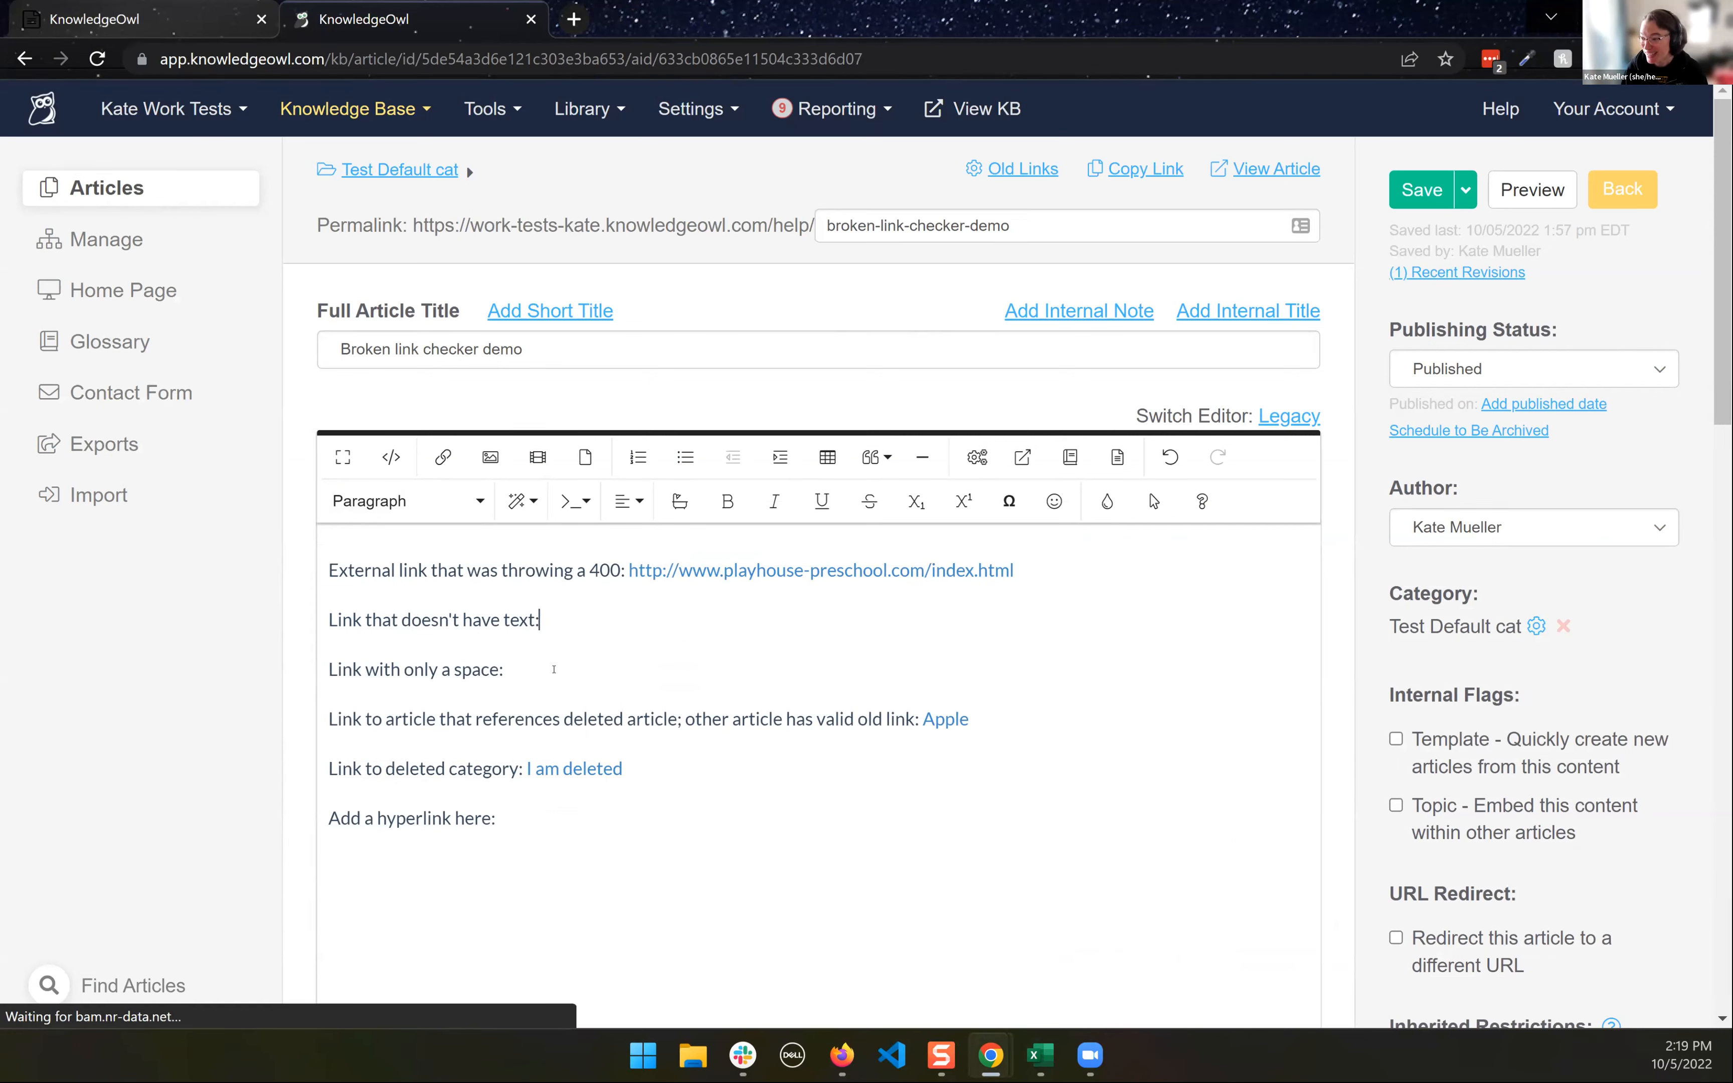
pyautogui.click(576, 664)
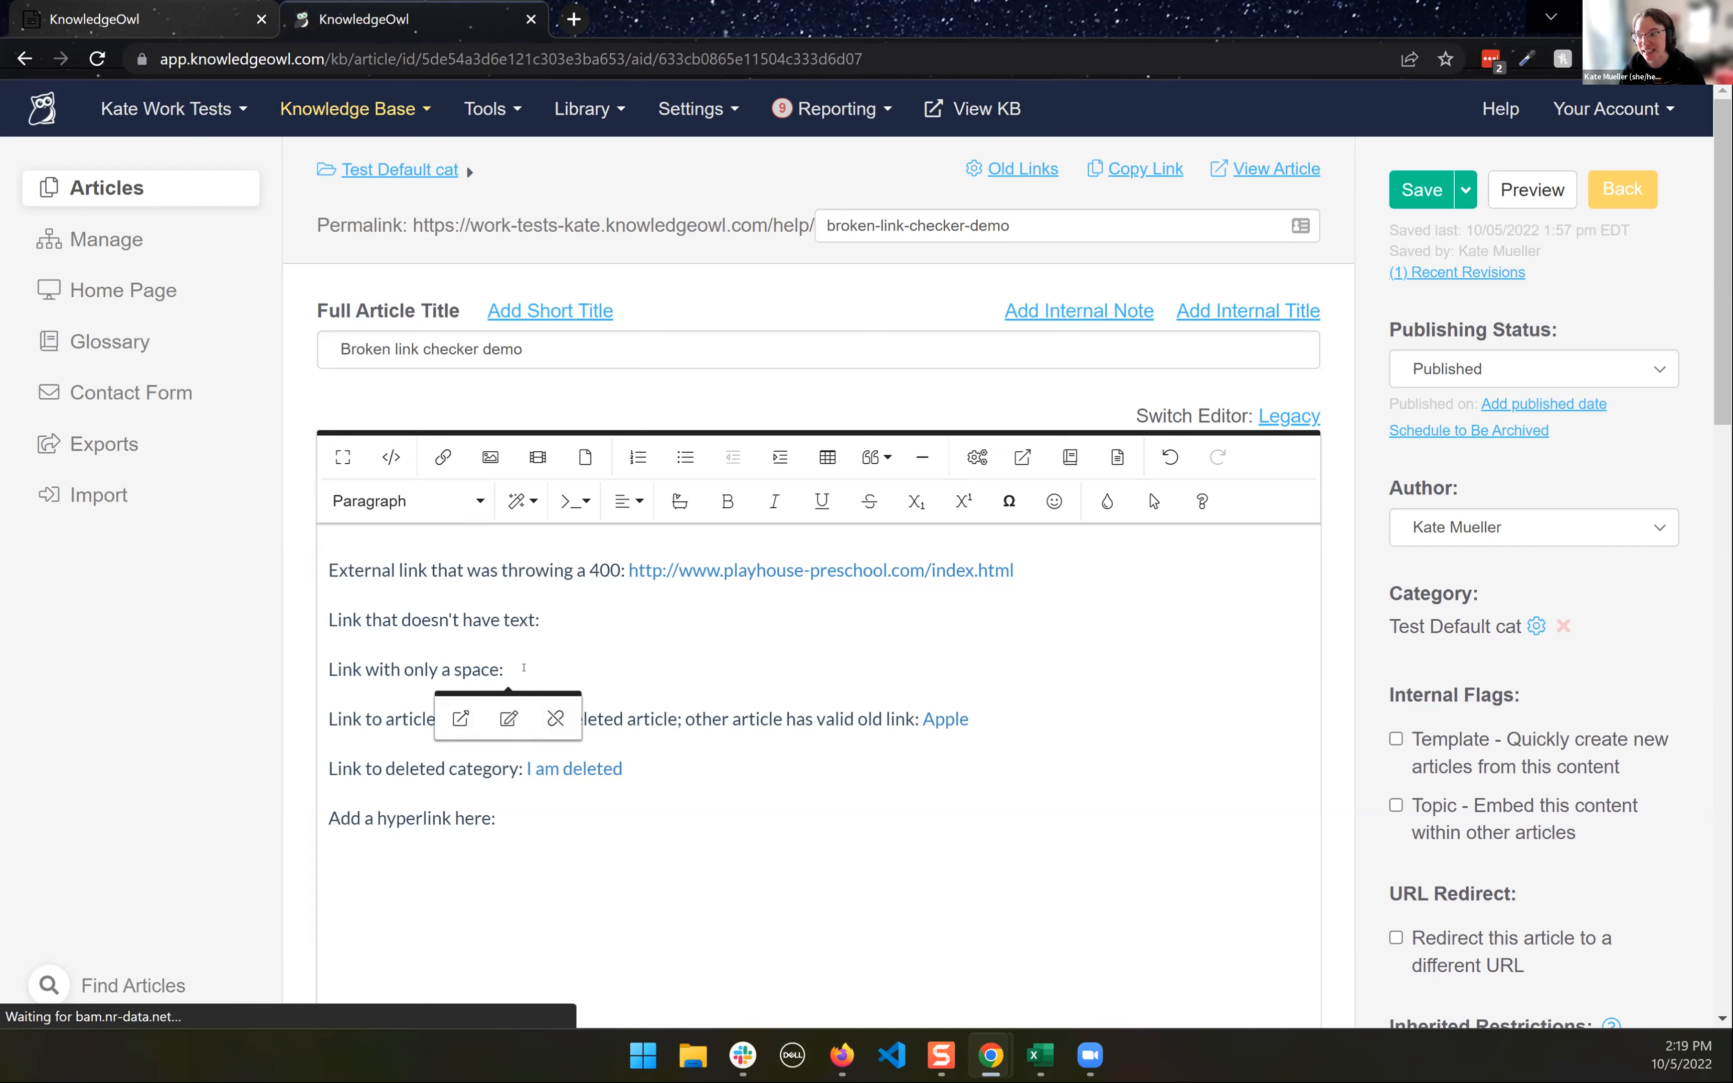
pyautogui.click(606, 620)
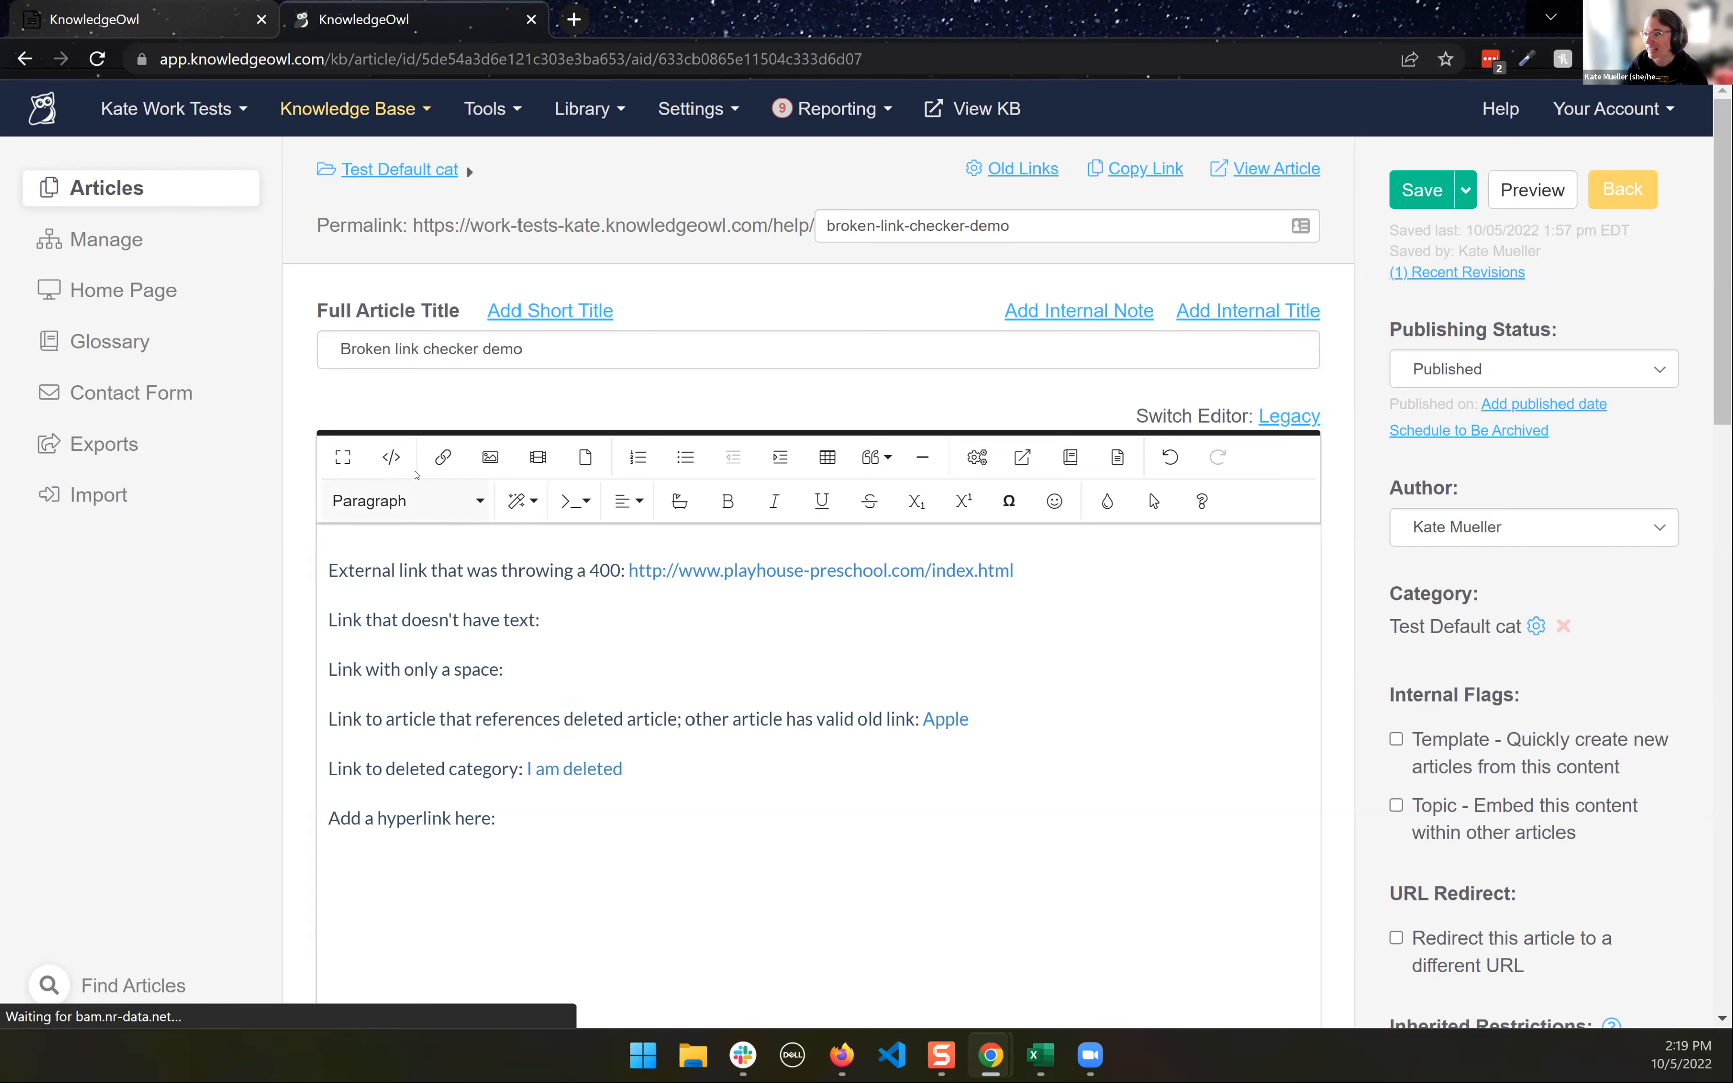
# - Show the article's source code and highlight the textless fake-page anchor on line 4
pyautogui.click(391, 457)
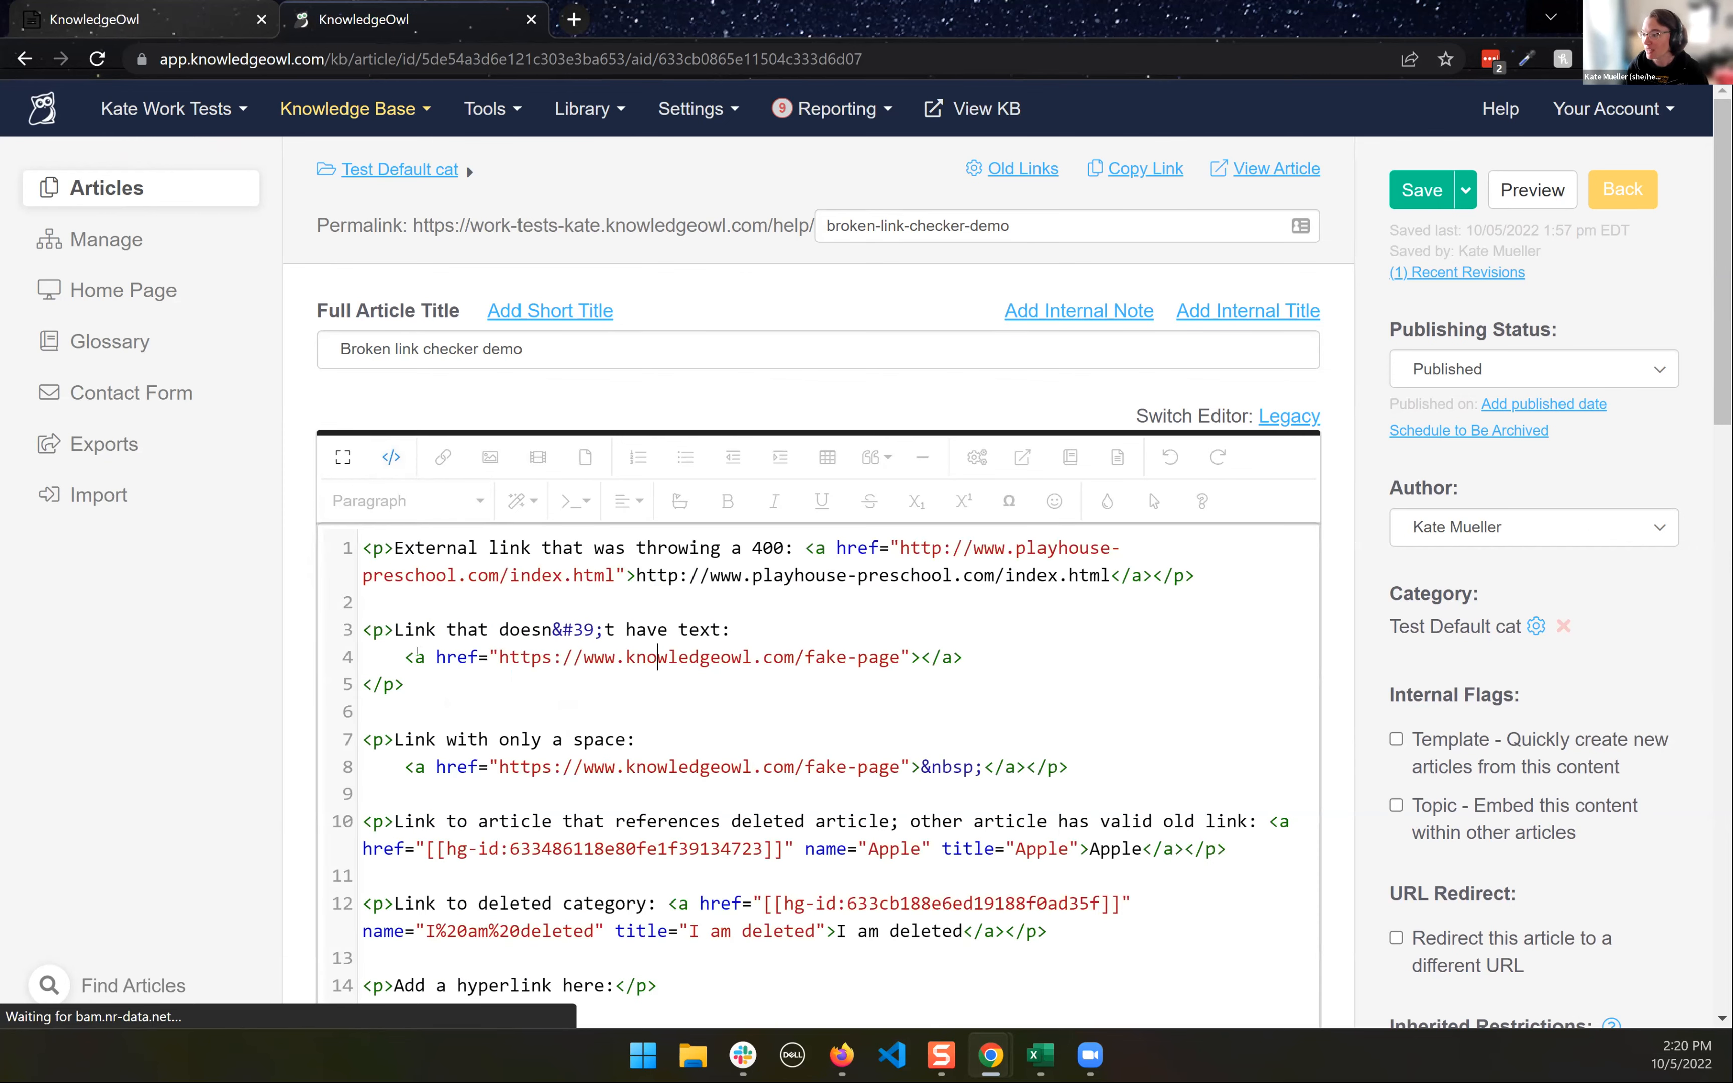
pyautogui.moveTo(415, 657); pyautogui.dragTo(988, 652)
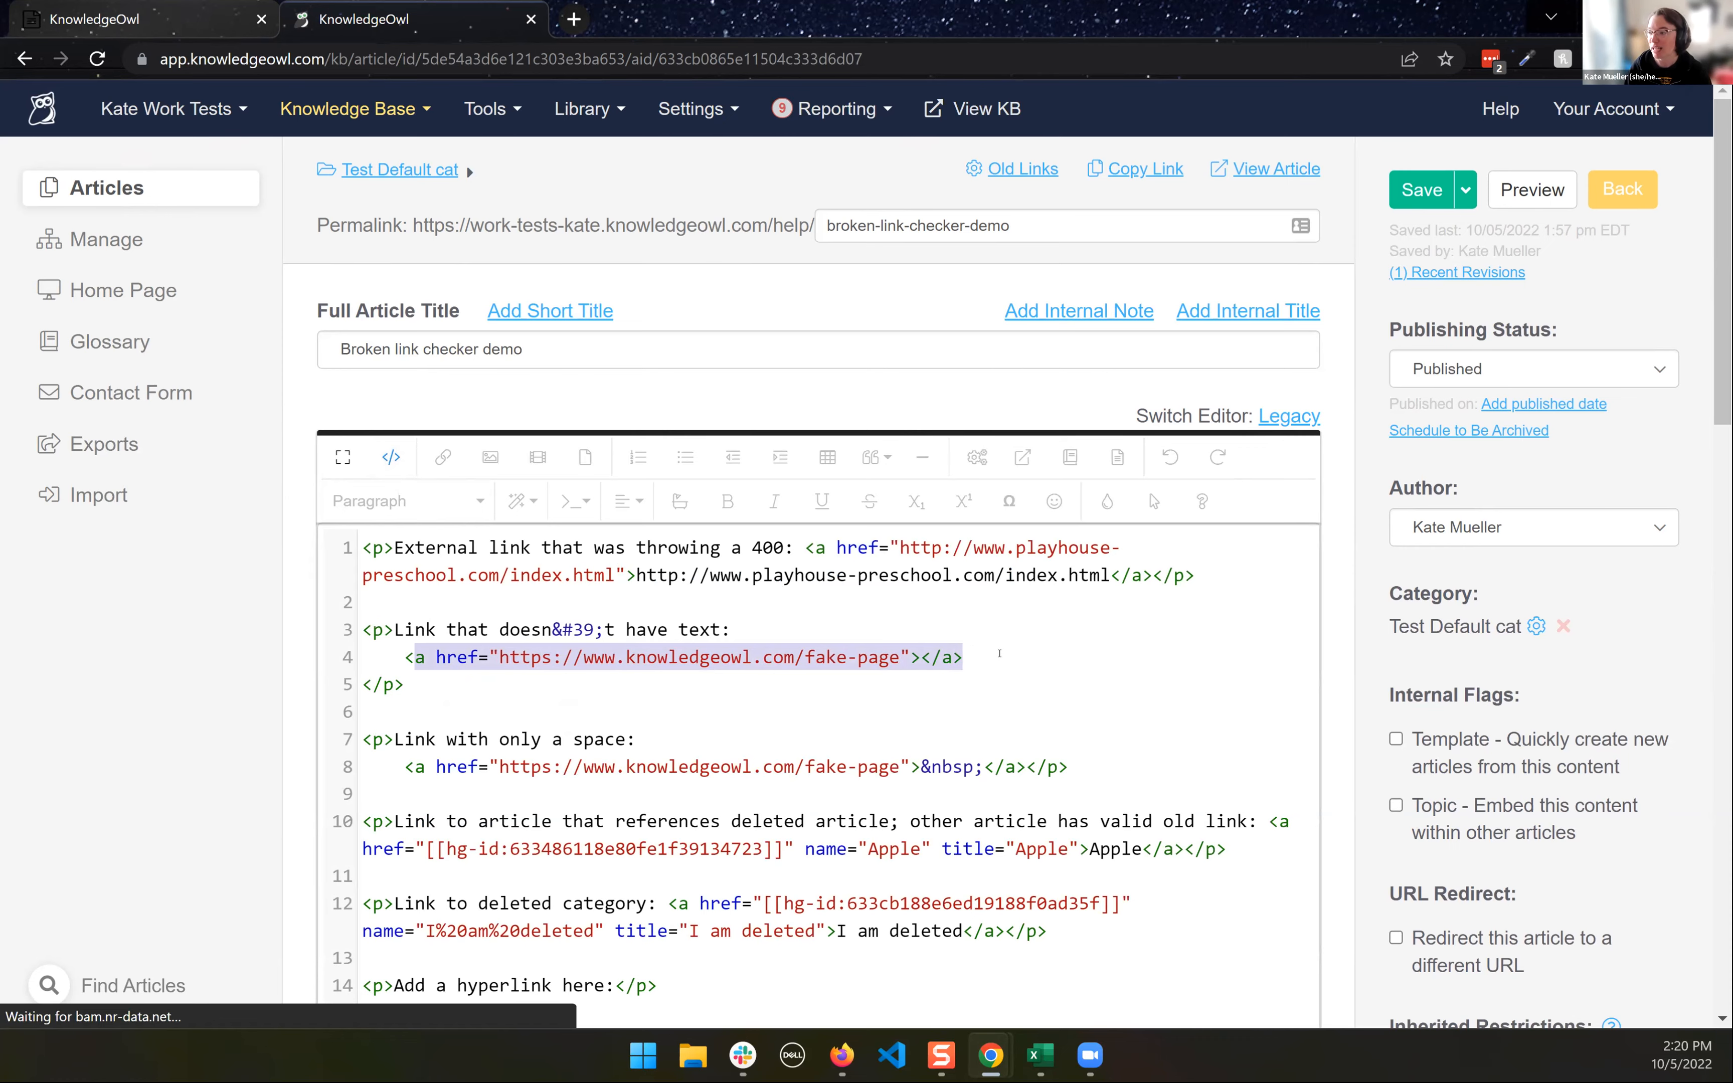
pyautogui.scroll(-1, 995, 647)
pyautogui.click(726, 629)
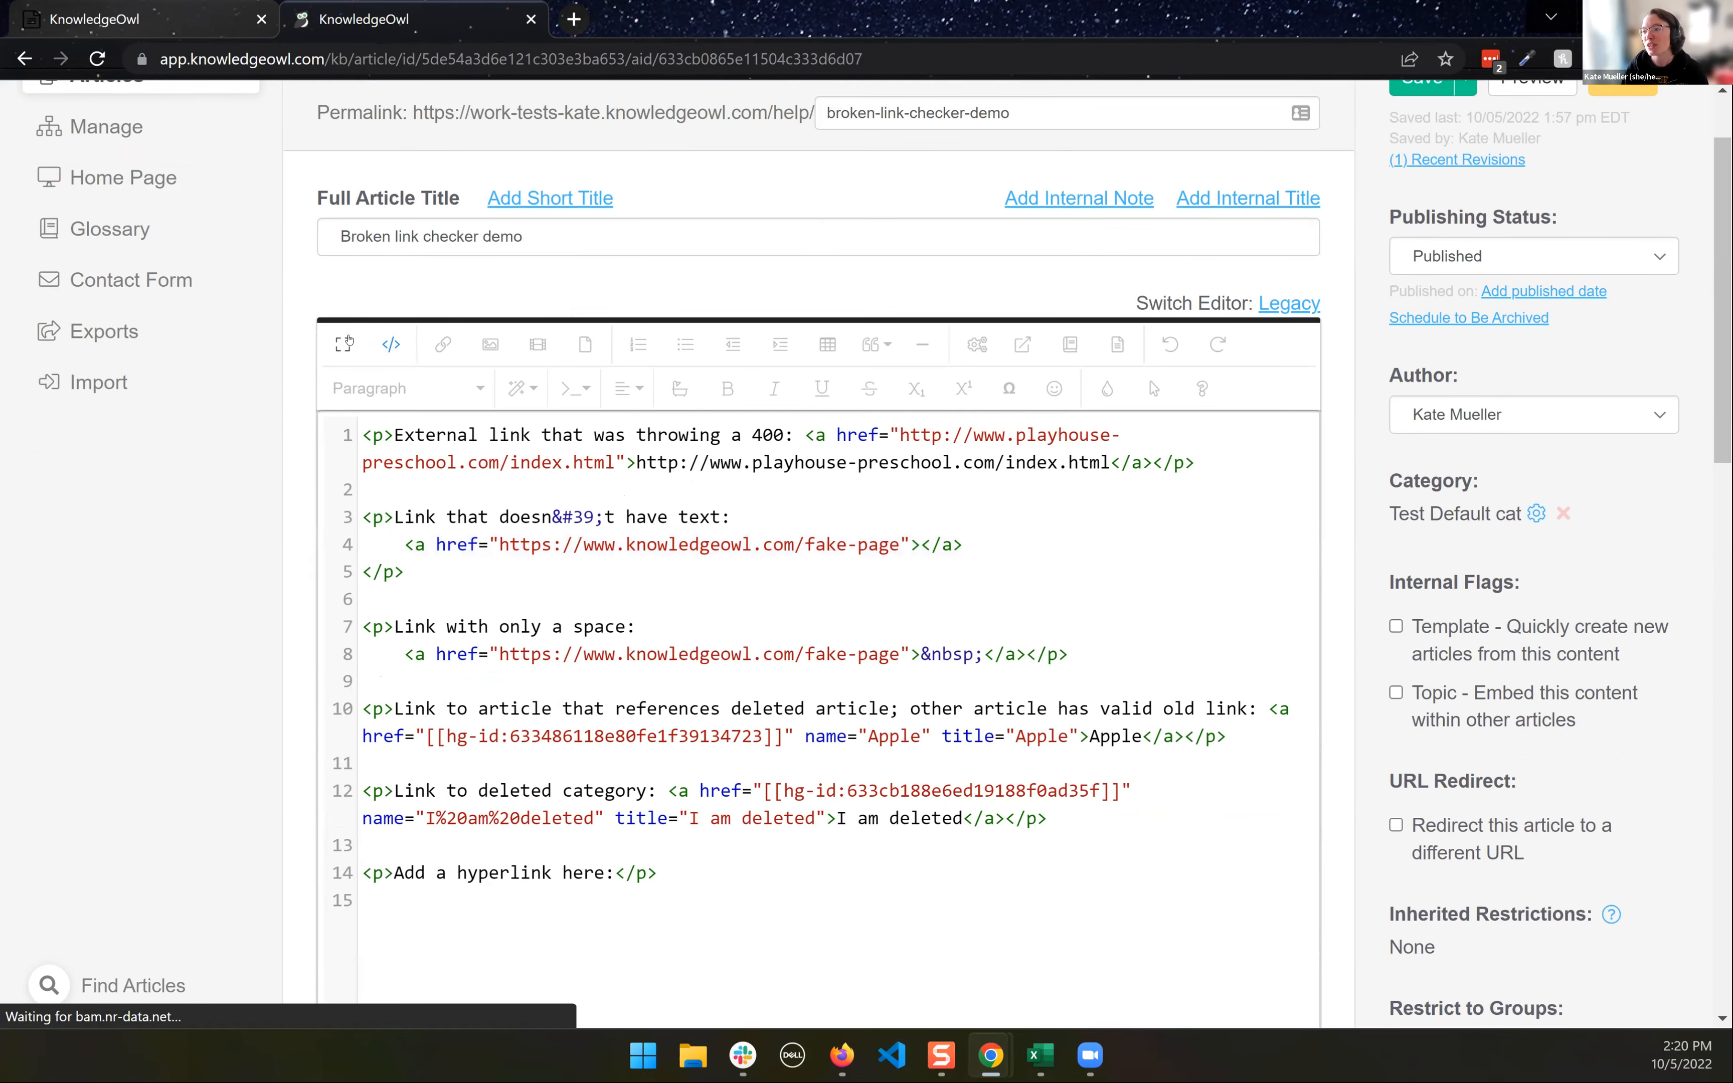
# - Expand the code editor to full screen and search the page for the textless fake-page anchor
pyautogui.click(343, 344)
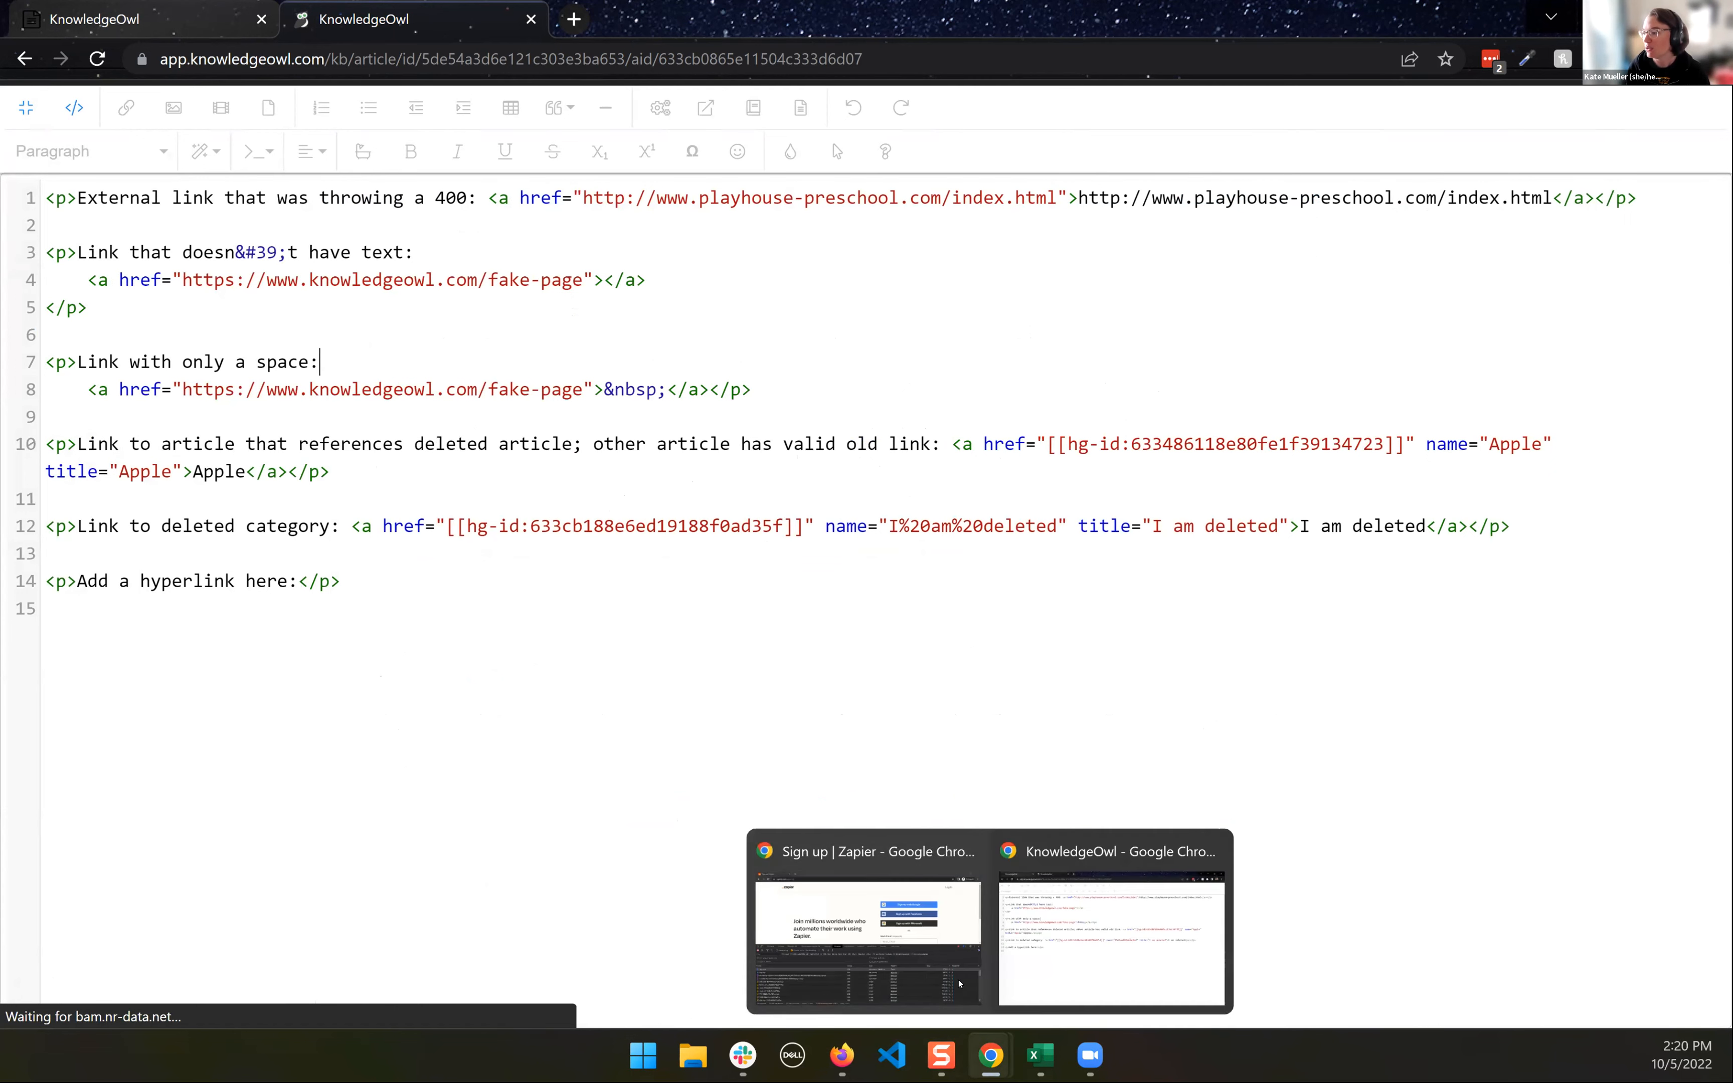
pyautogui.click(586, 618)
pyautogui.hotkey('ctrl', 'f')
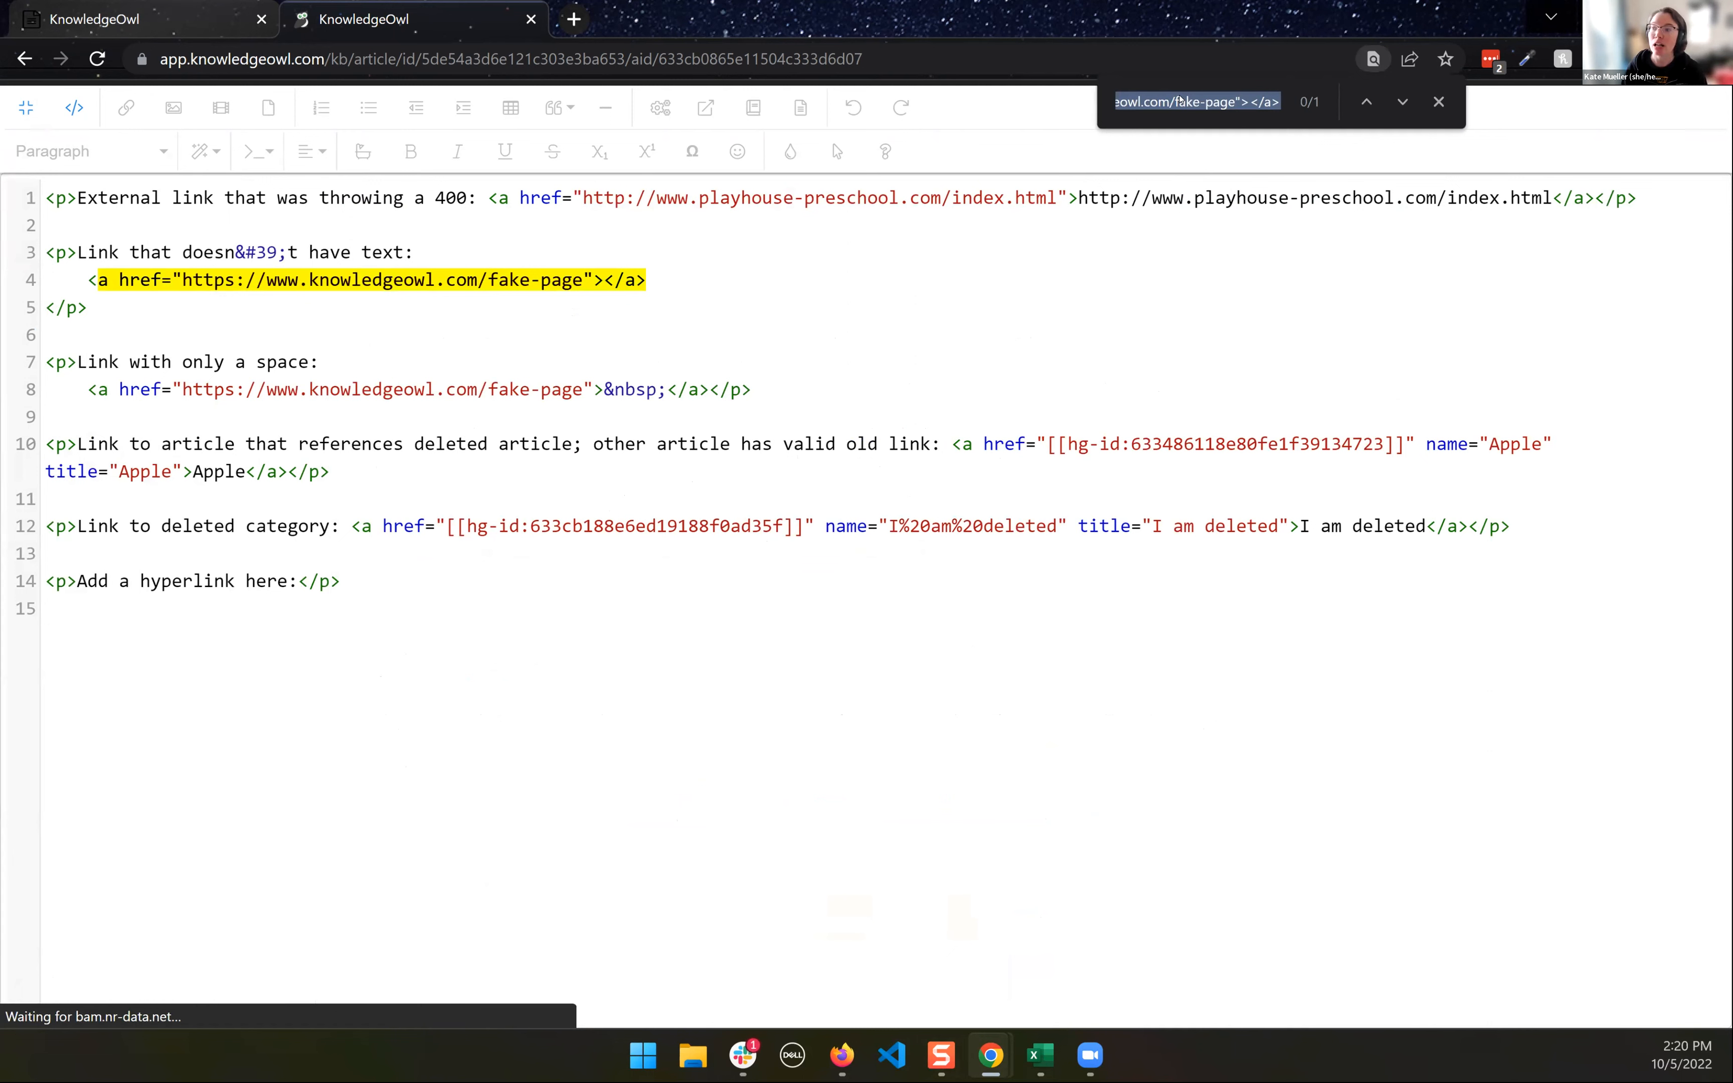
pyautogui.click(636, 280)
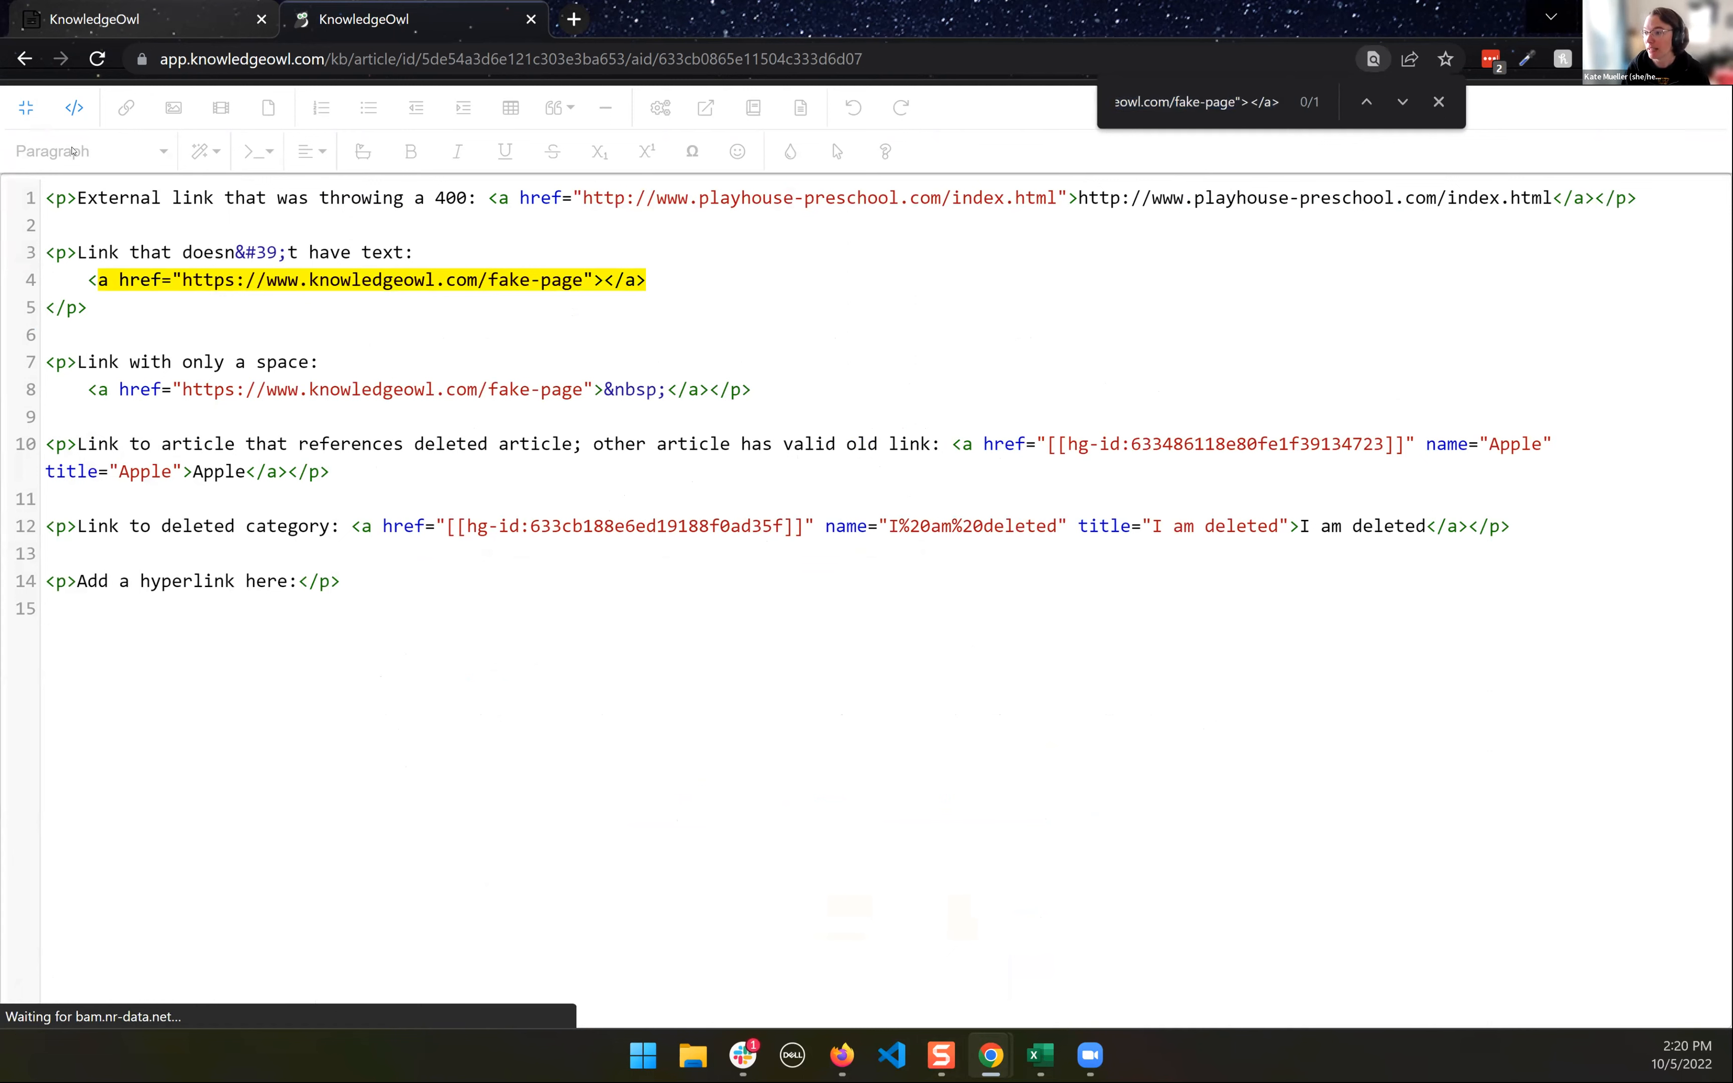
# - Return to the normal-size visual editor and insert a link to the Apple article after "Add a hyperlink here:"
pyautogui.click(31, 111)
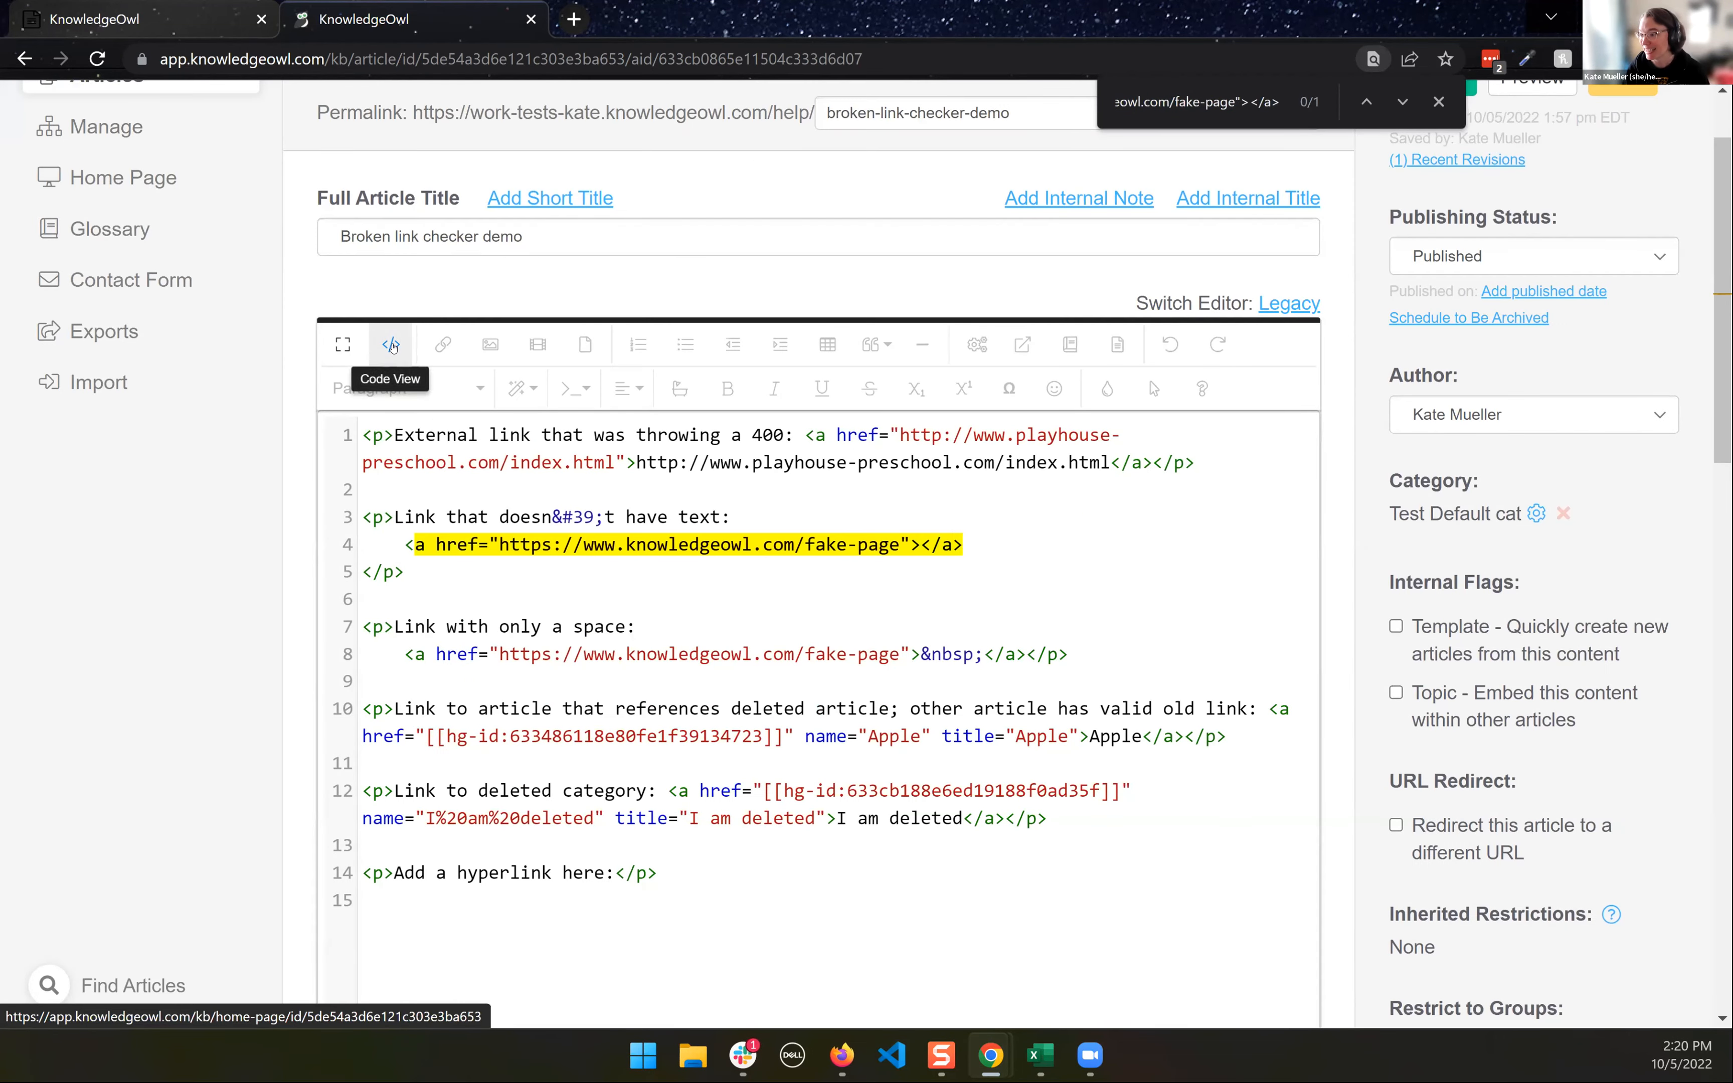
pyautogui.click(391, 345)
pyautogui.click(621, 709)
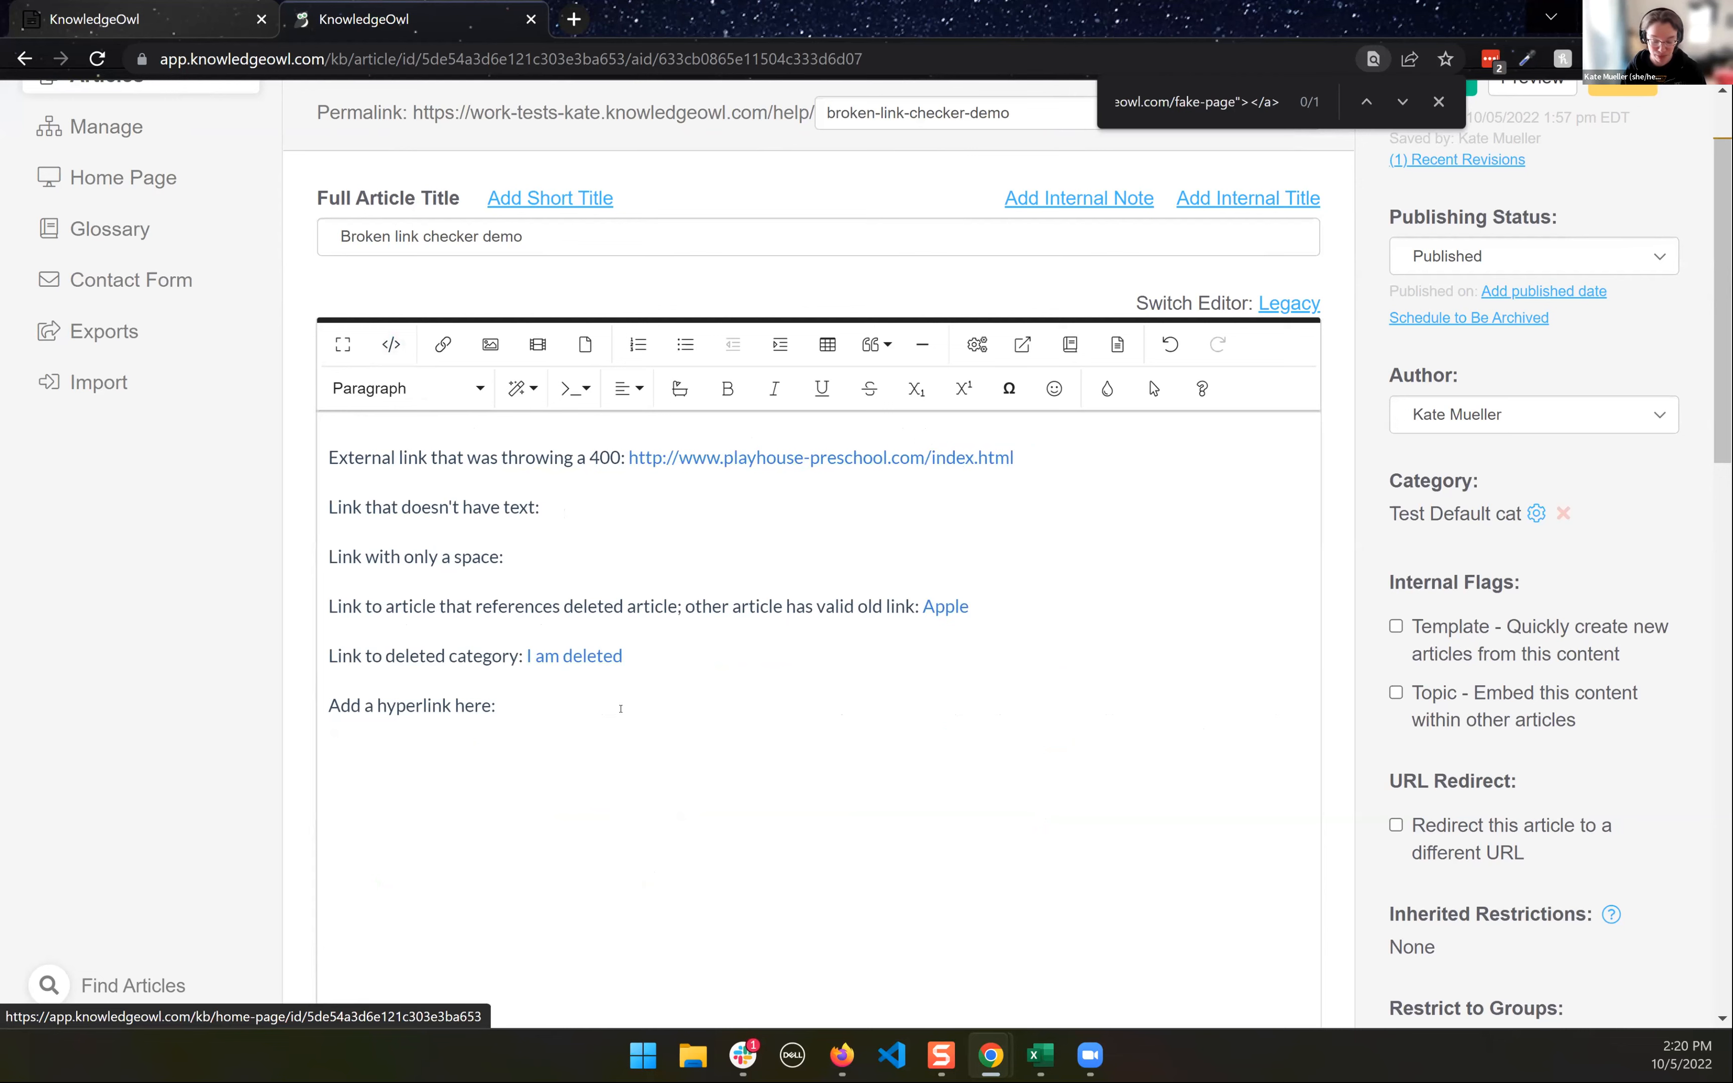
pyautogui.click(1023, 345)
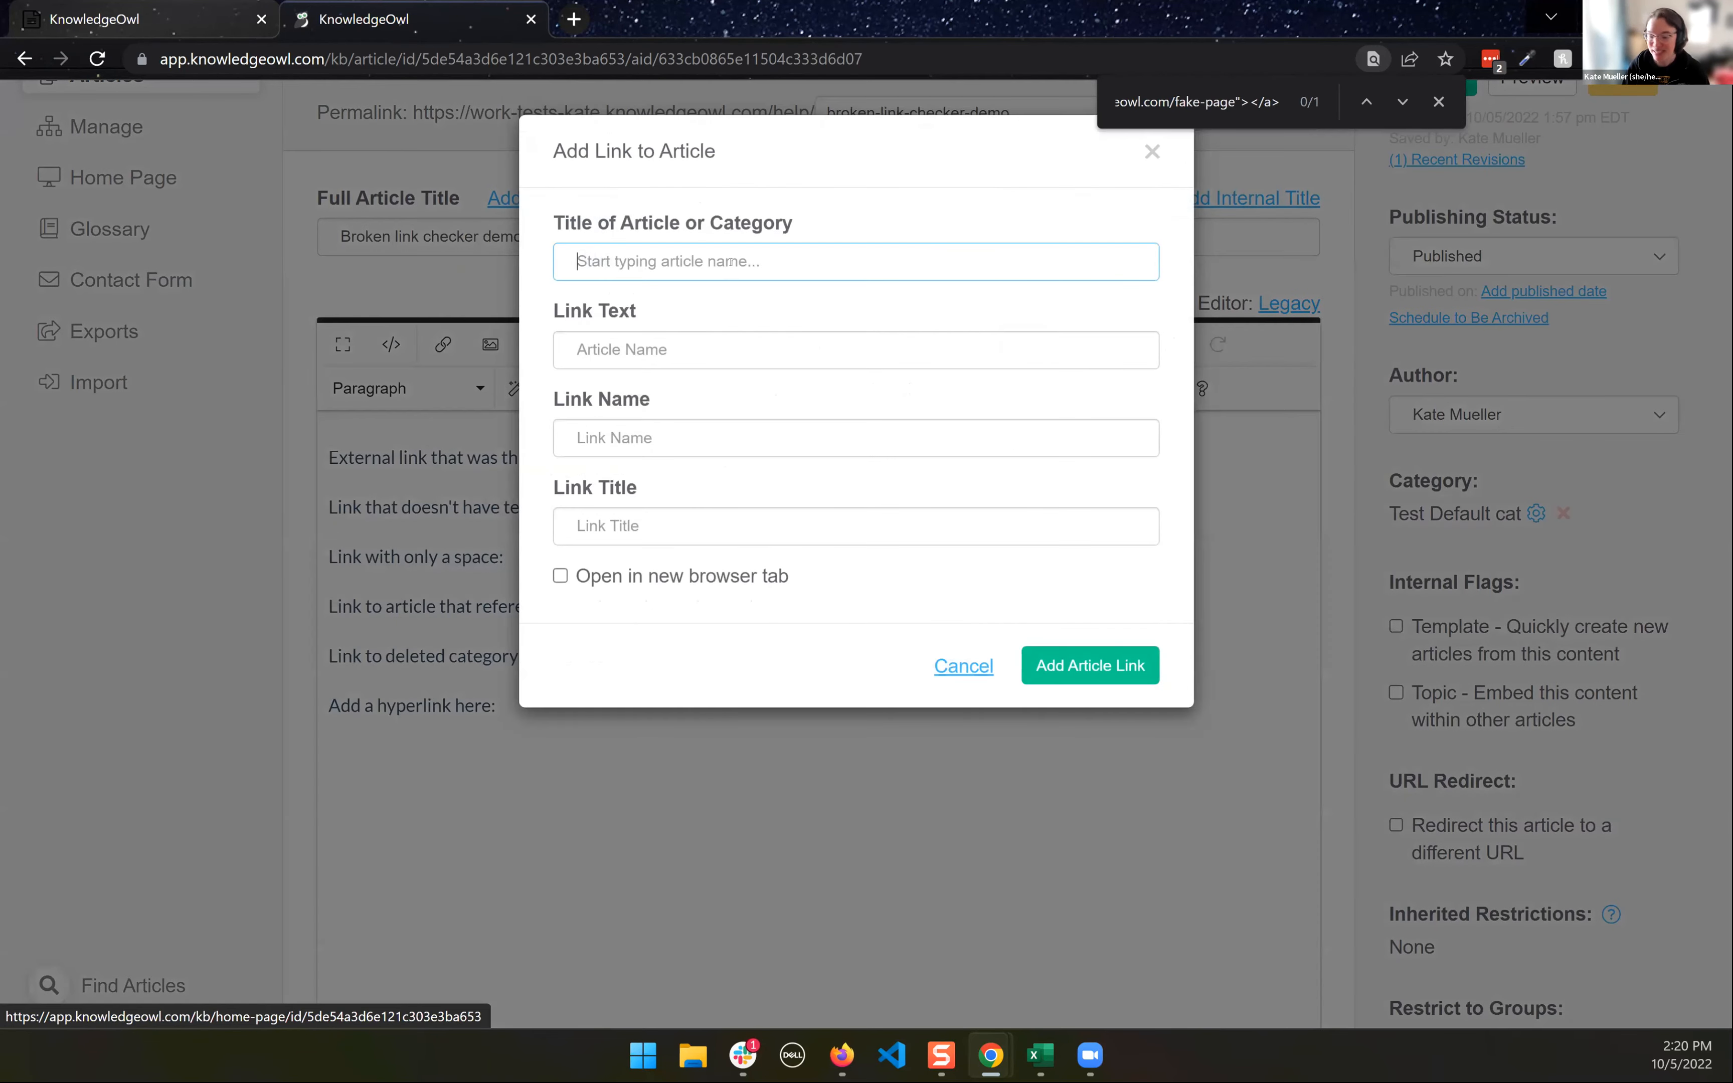
pyautogui.write('apple')
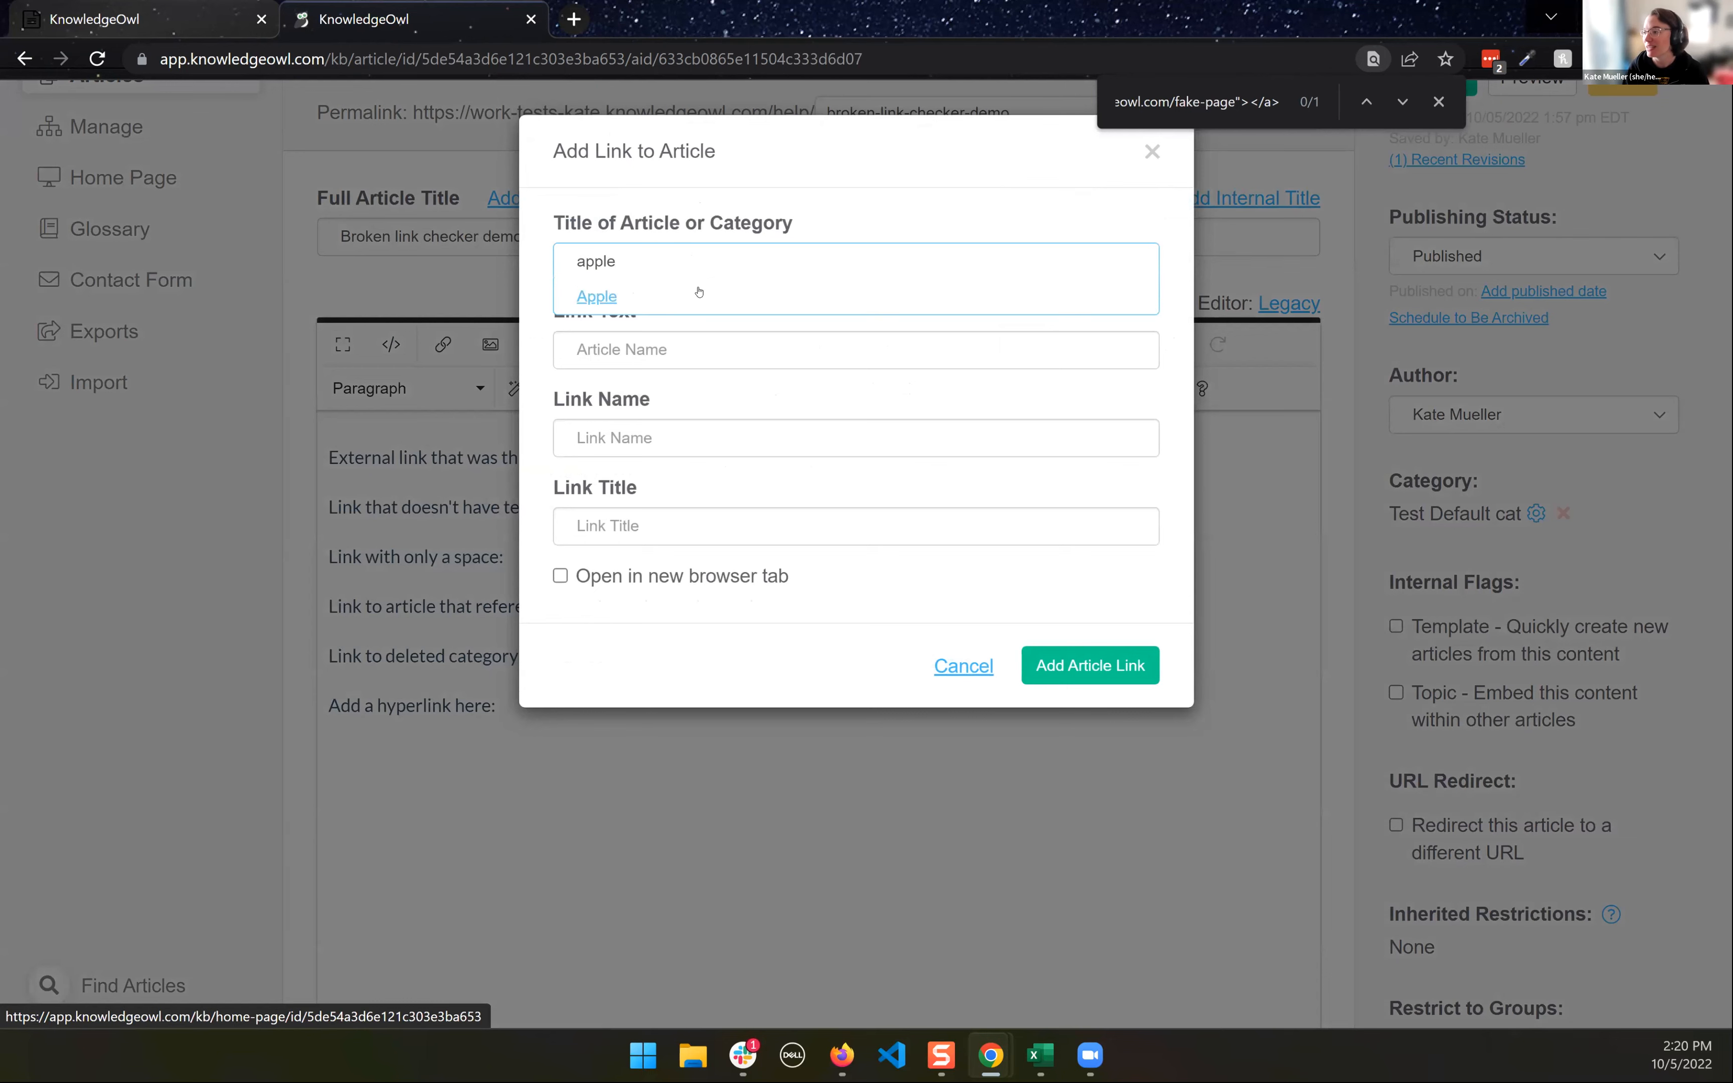
pyautogui.click(587, 298)
pyautogui.click(1069, 649)
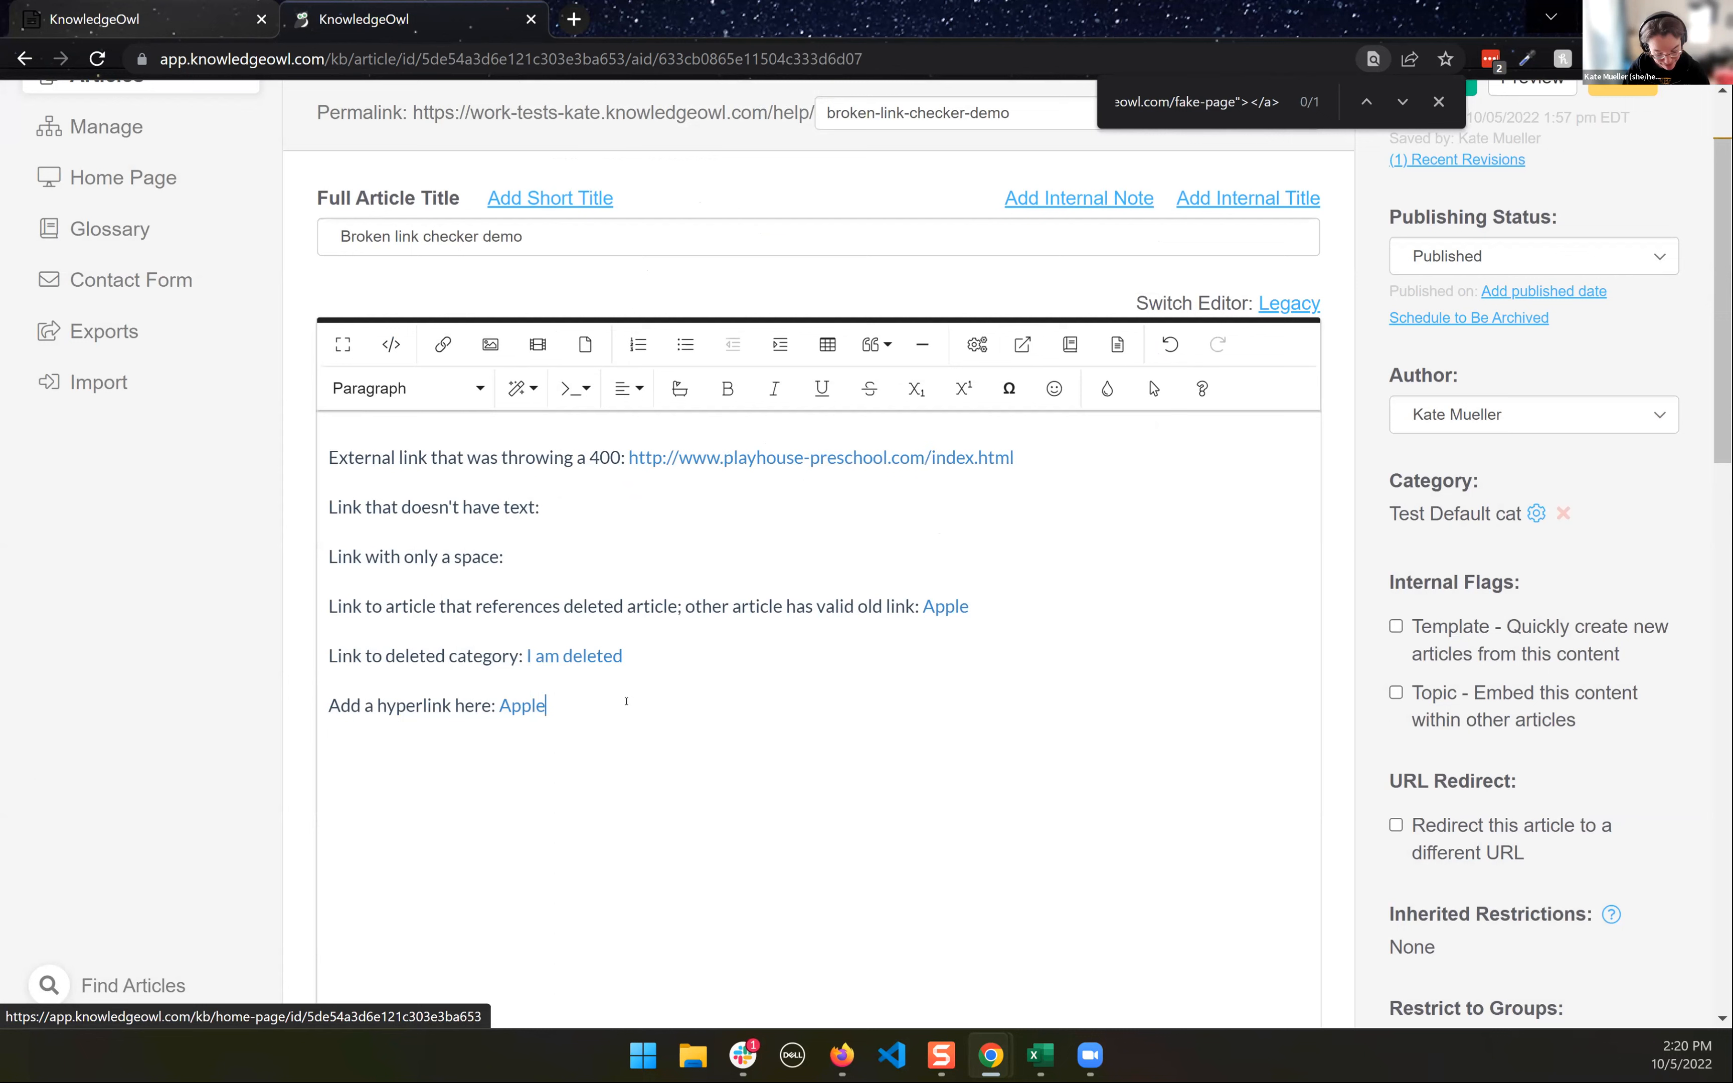
# - Delete the text of the new Apple link and inspect its leftover anchor on line 14 of the code
pyautogui.press('BackSpace')
pyautogui.press('BackSpace')
pyautogui.press('BackSpace')
pyautogui.press('BackSpace')
pyautogui.press('BackSpace')
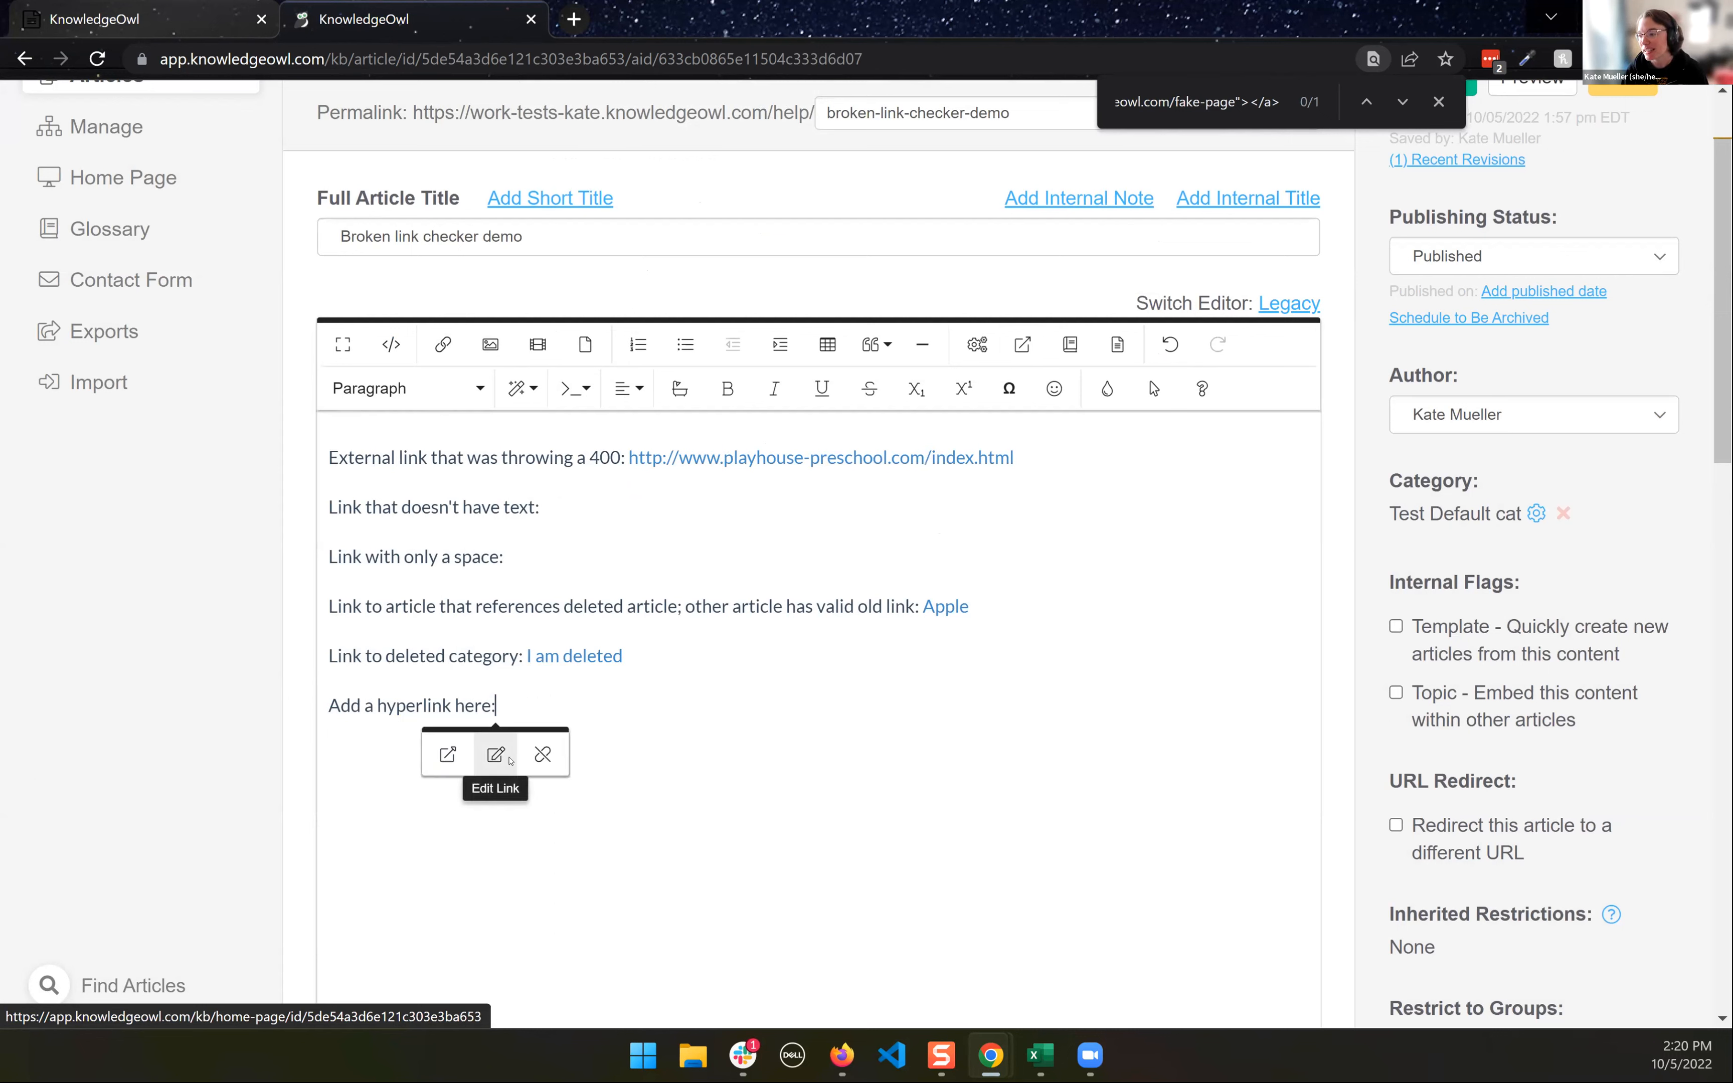
pyautogui.click(391, 345)
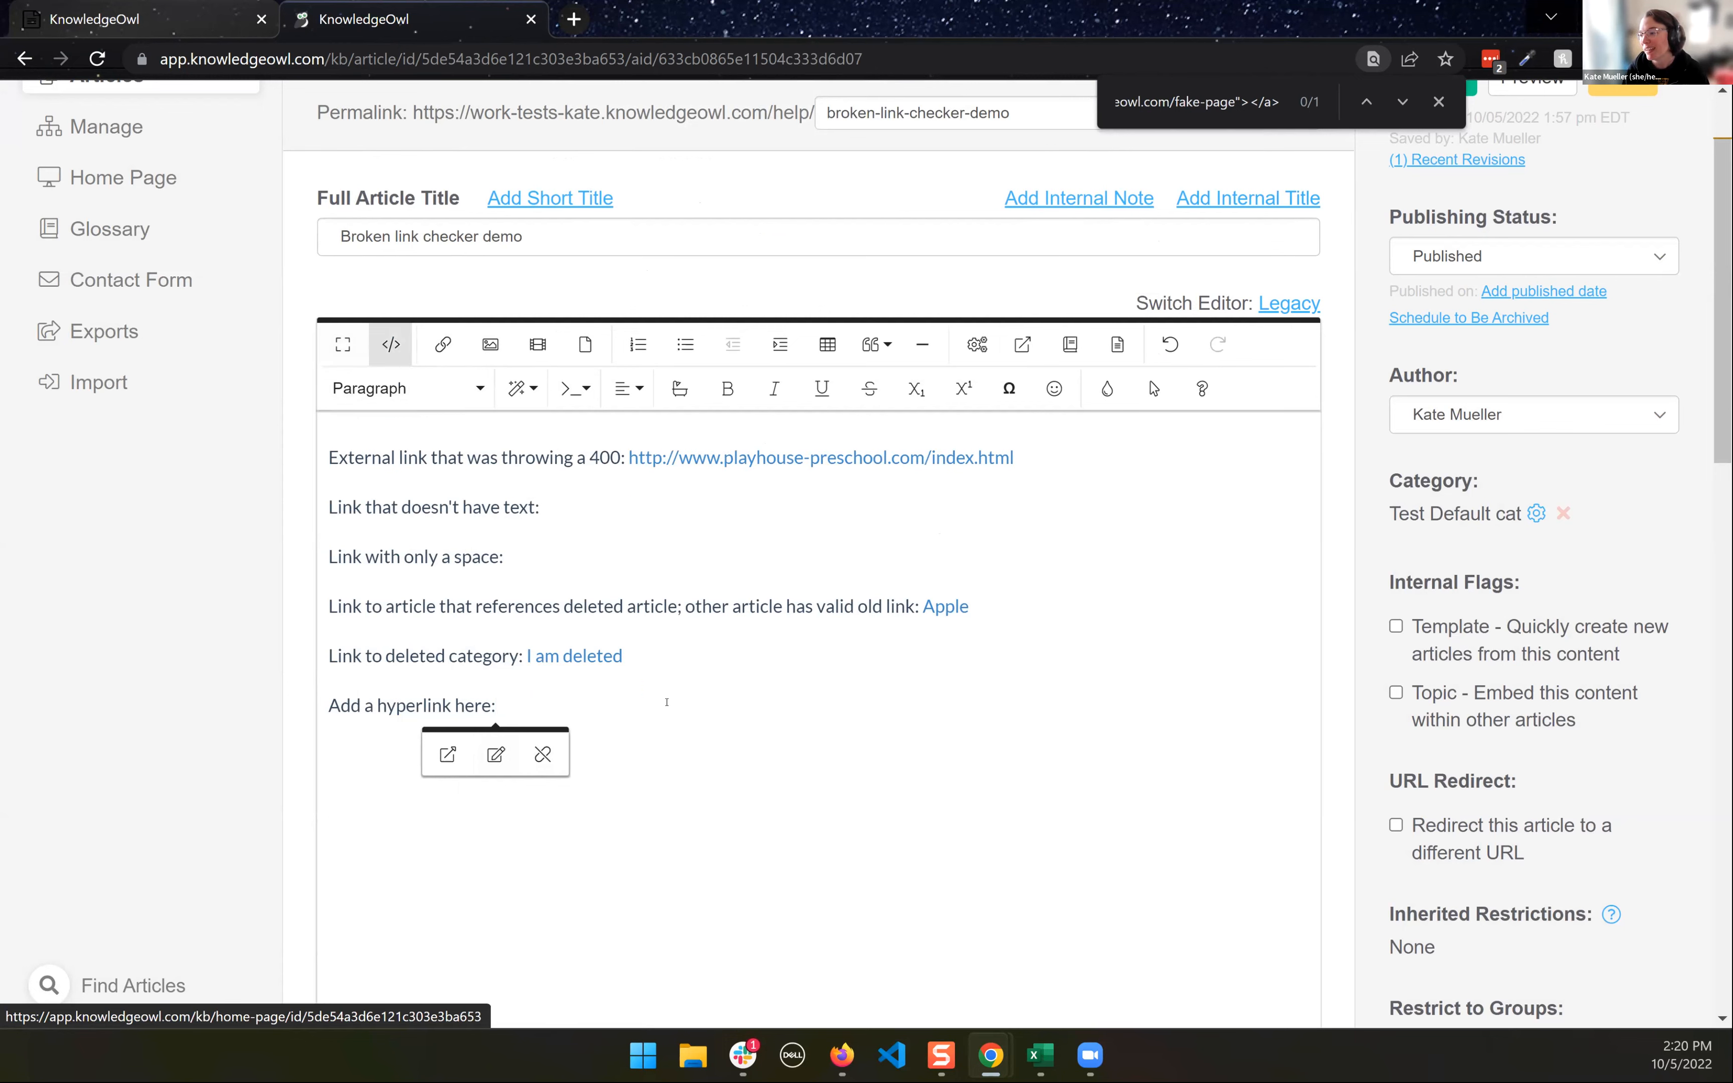
pyautogui.moveTo(629, 877); pyautogui.dragTo(555, 904)
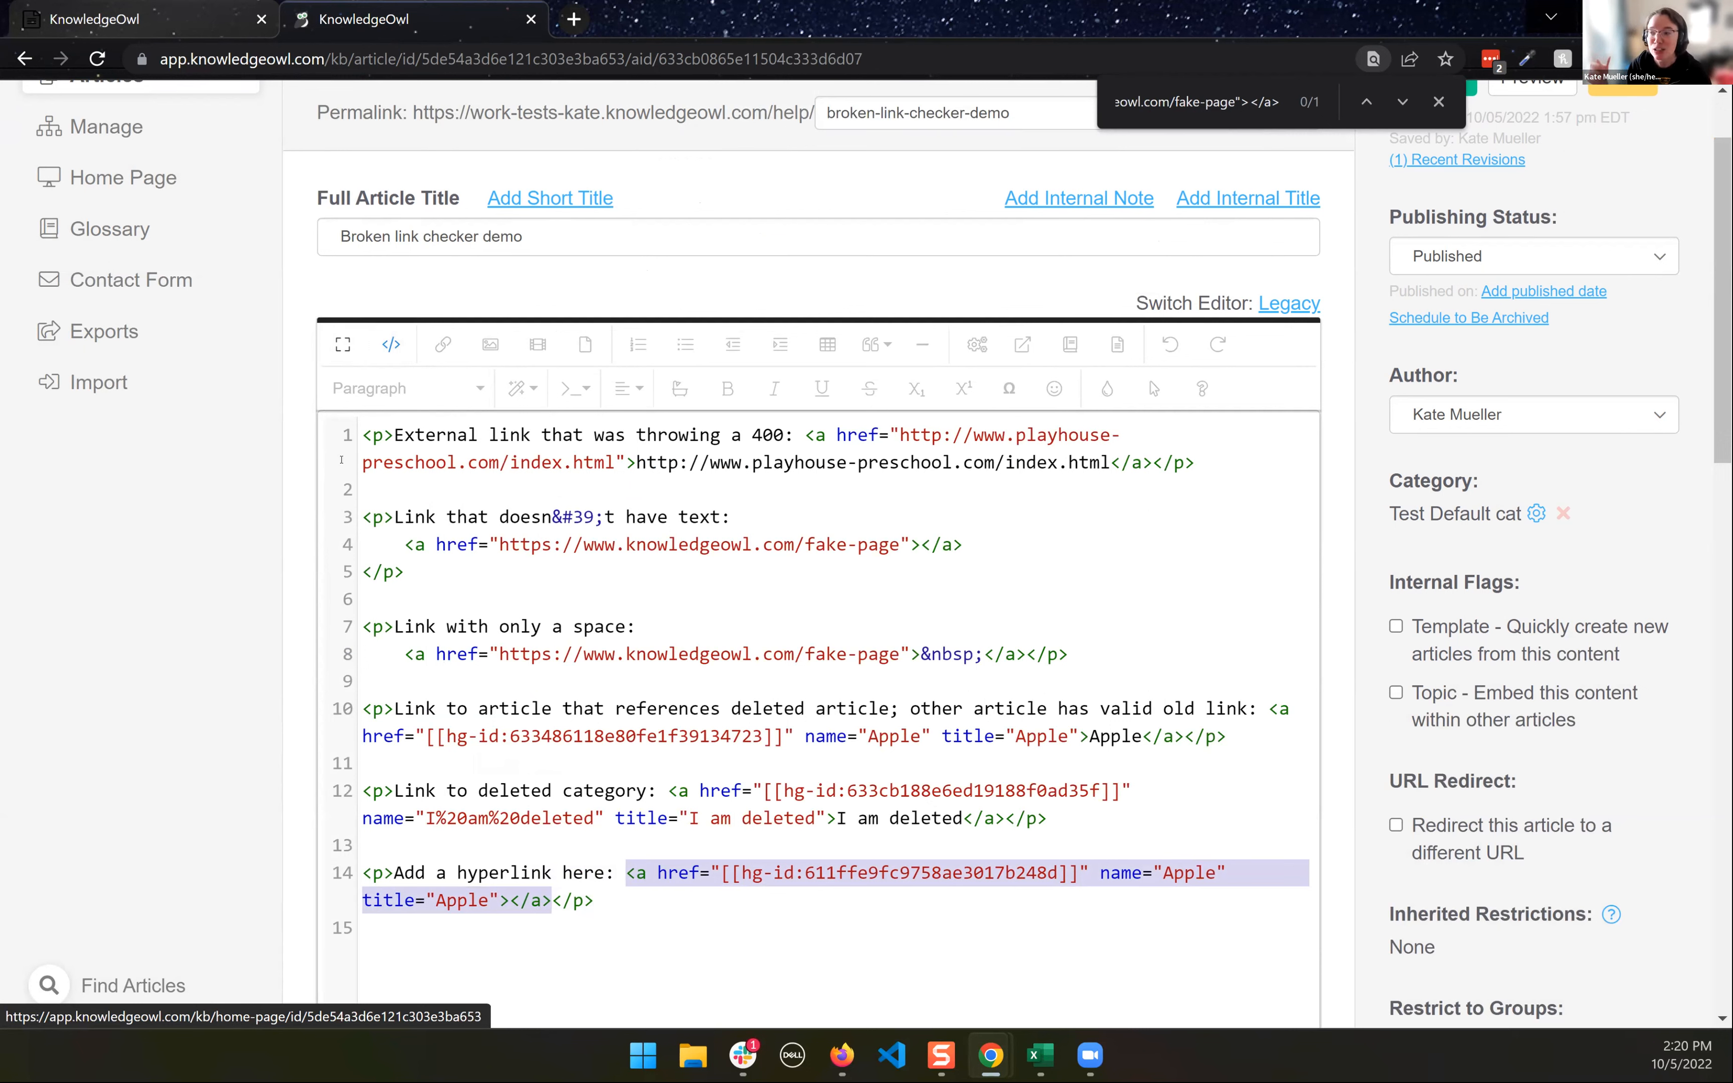
pyautogui.click(390, 344)
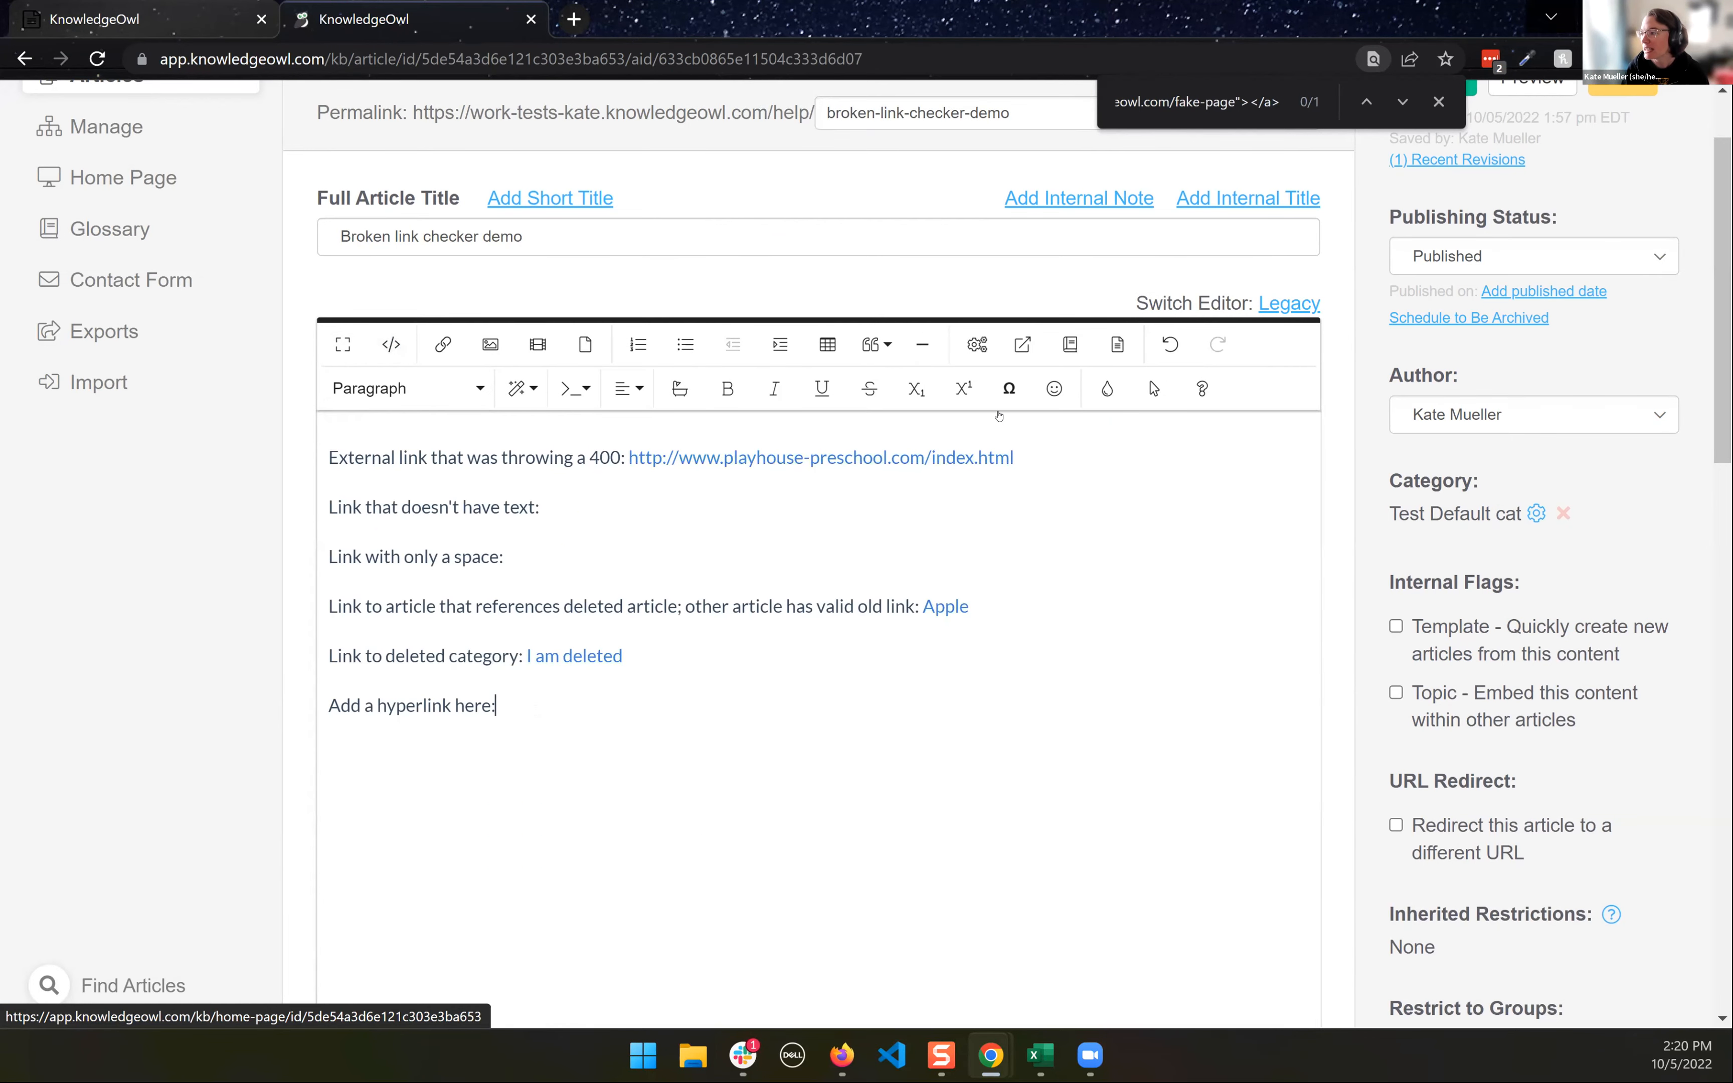
# - Insert the Apple article link again after "Add a hyperlink here:"
pyautogui.click(1022, 344)
pyautogui.write('s')
pyautogui.press('BackSpace')
pyautogui.write('apple')
pyautogui.click(602, 296)
pyautogui.click(1063, 663)
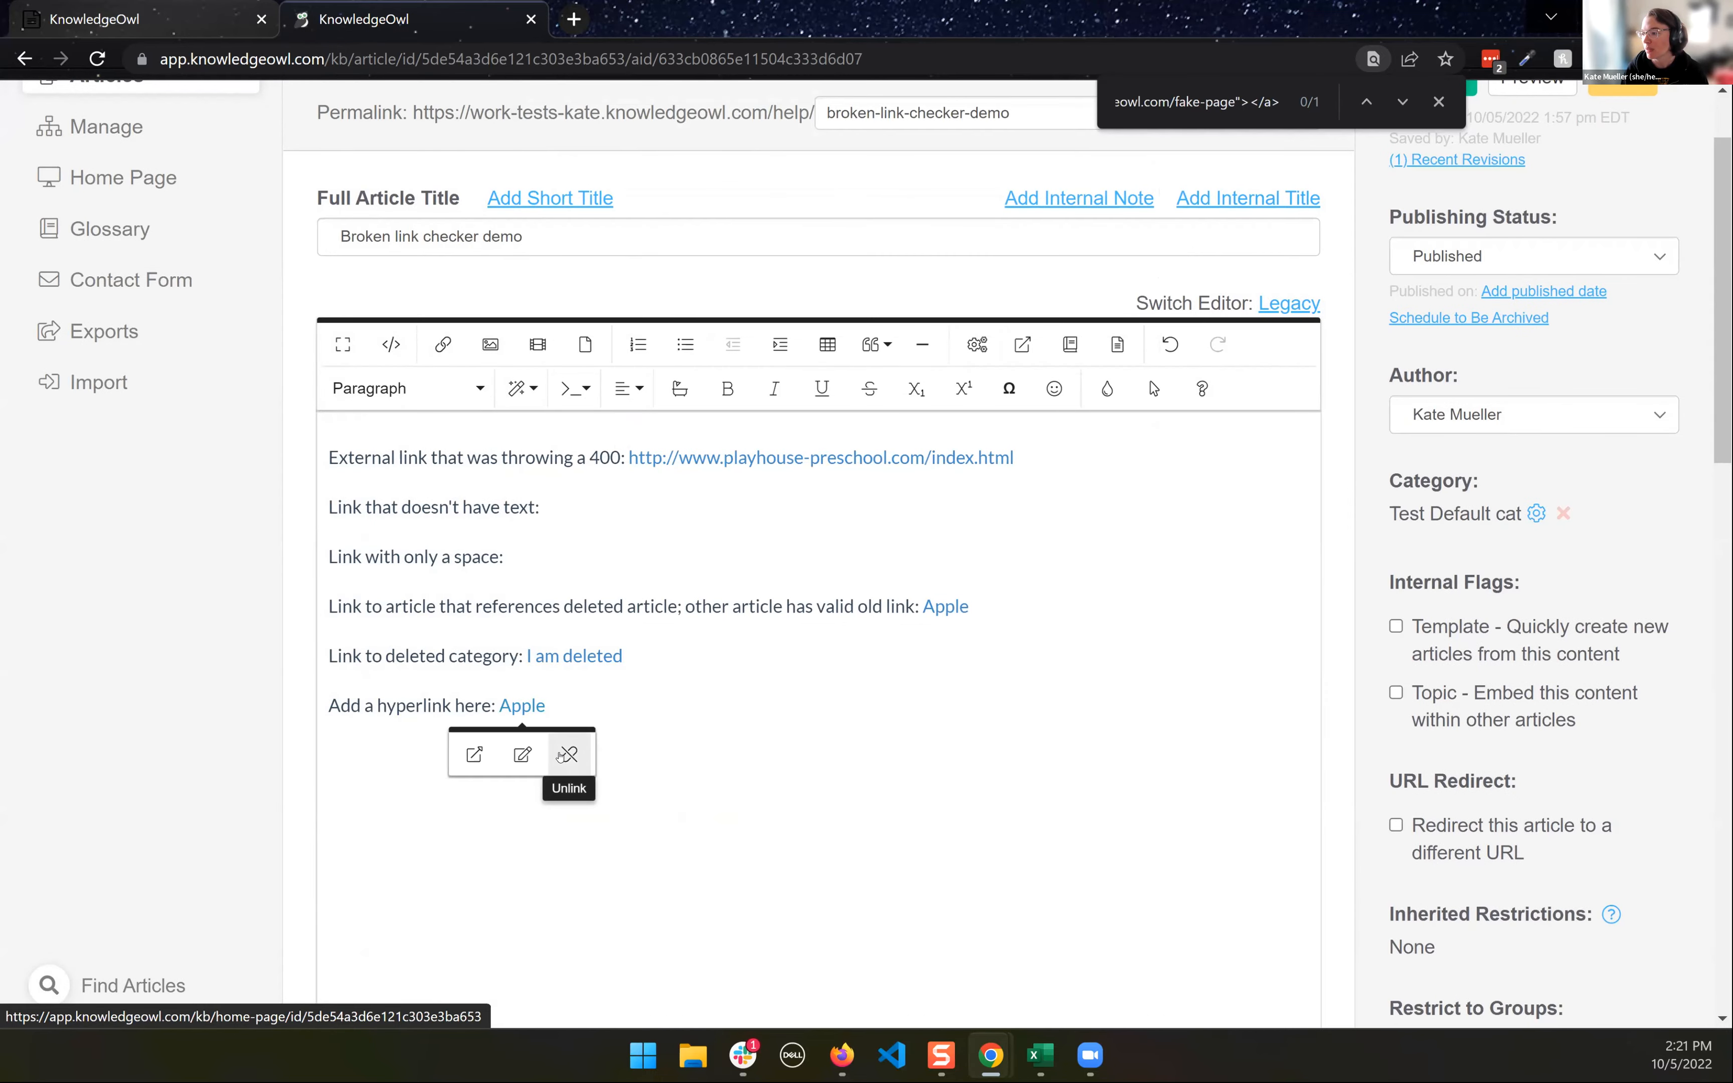
# - Delete the inserted Apple link's text and remove its leftover anchor from line 15 of the code
pyautogui.press('BackSpace')
pyautogui.press('BackSpace')
pyautogui.press('BackSpace')
pyautogui.press('BackSpace')
pyautogui.press('BackSpace')
pyautogui.press('BackSpace')
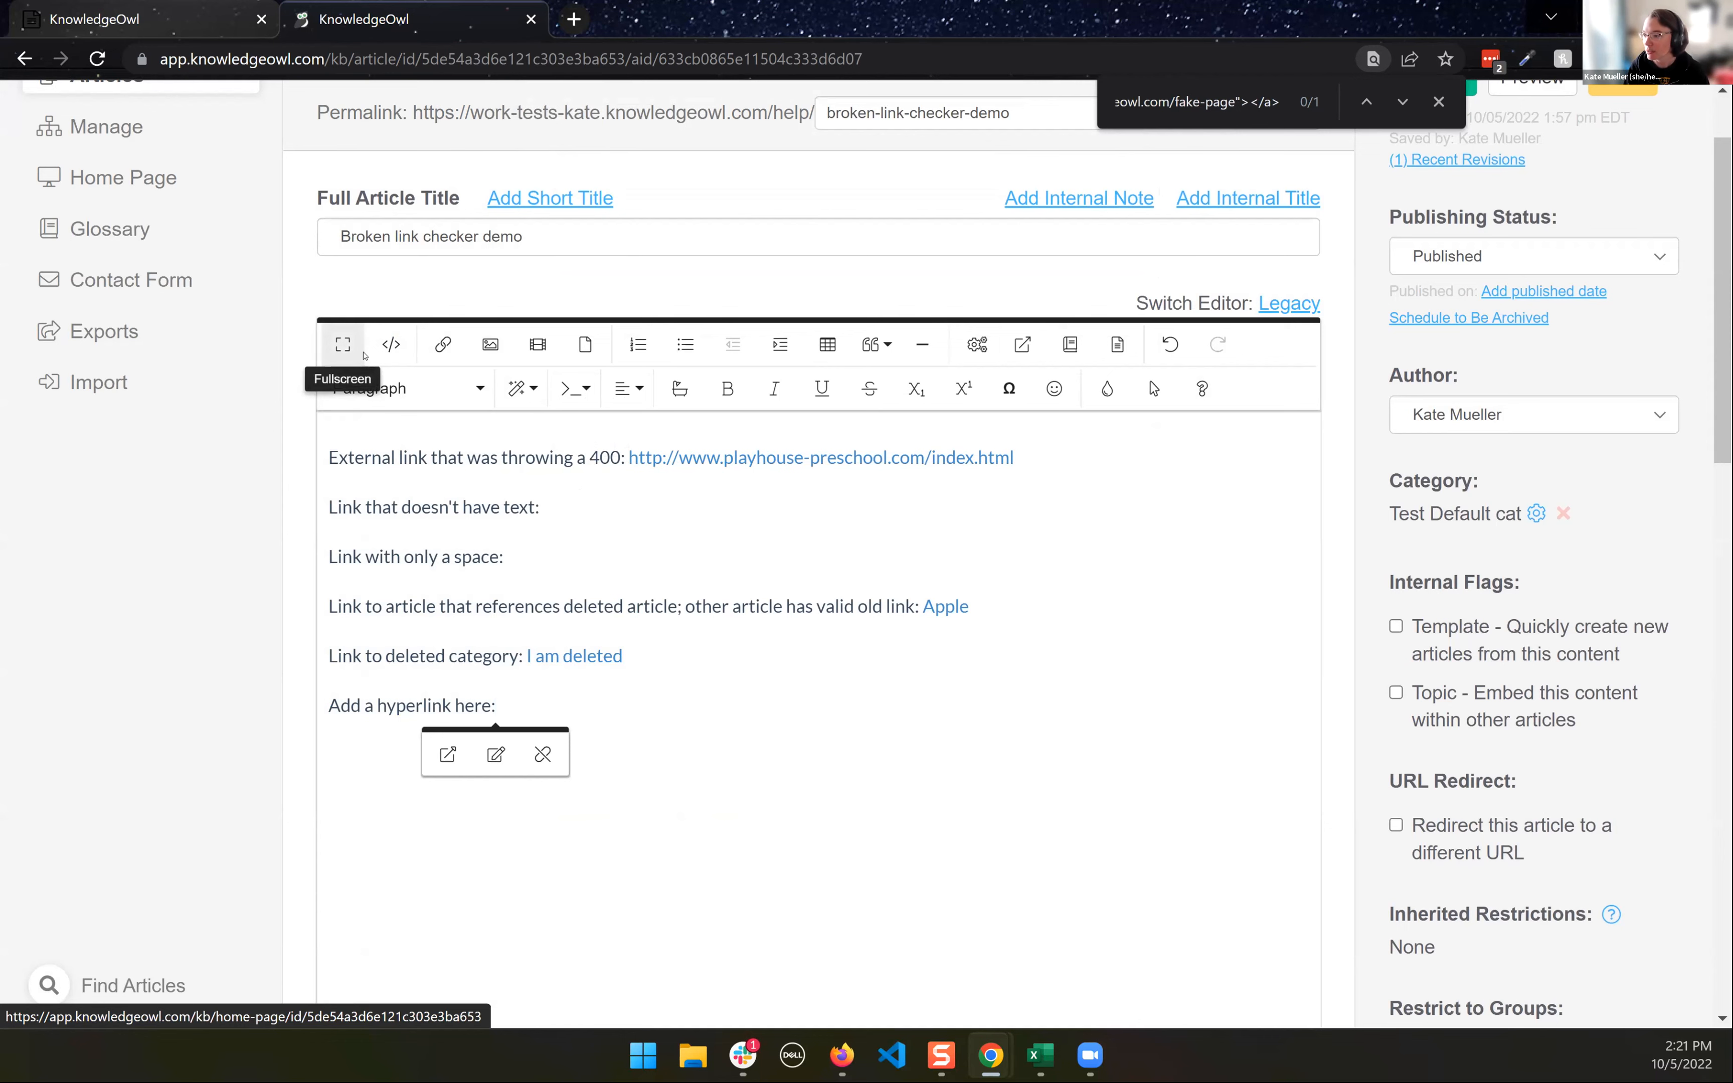
pyautogui.click(391, 345)
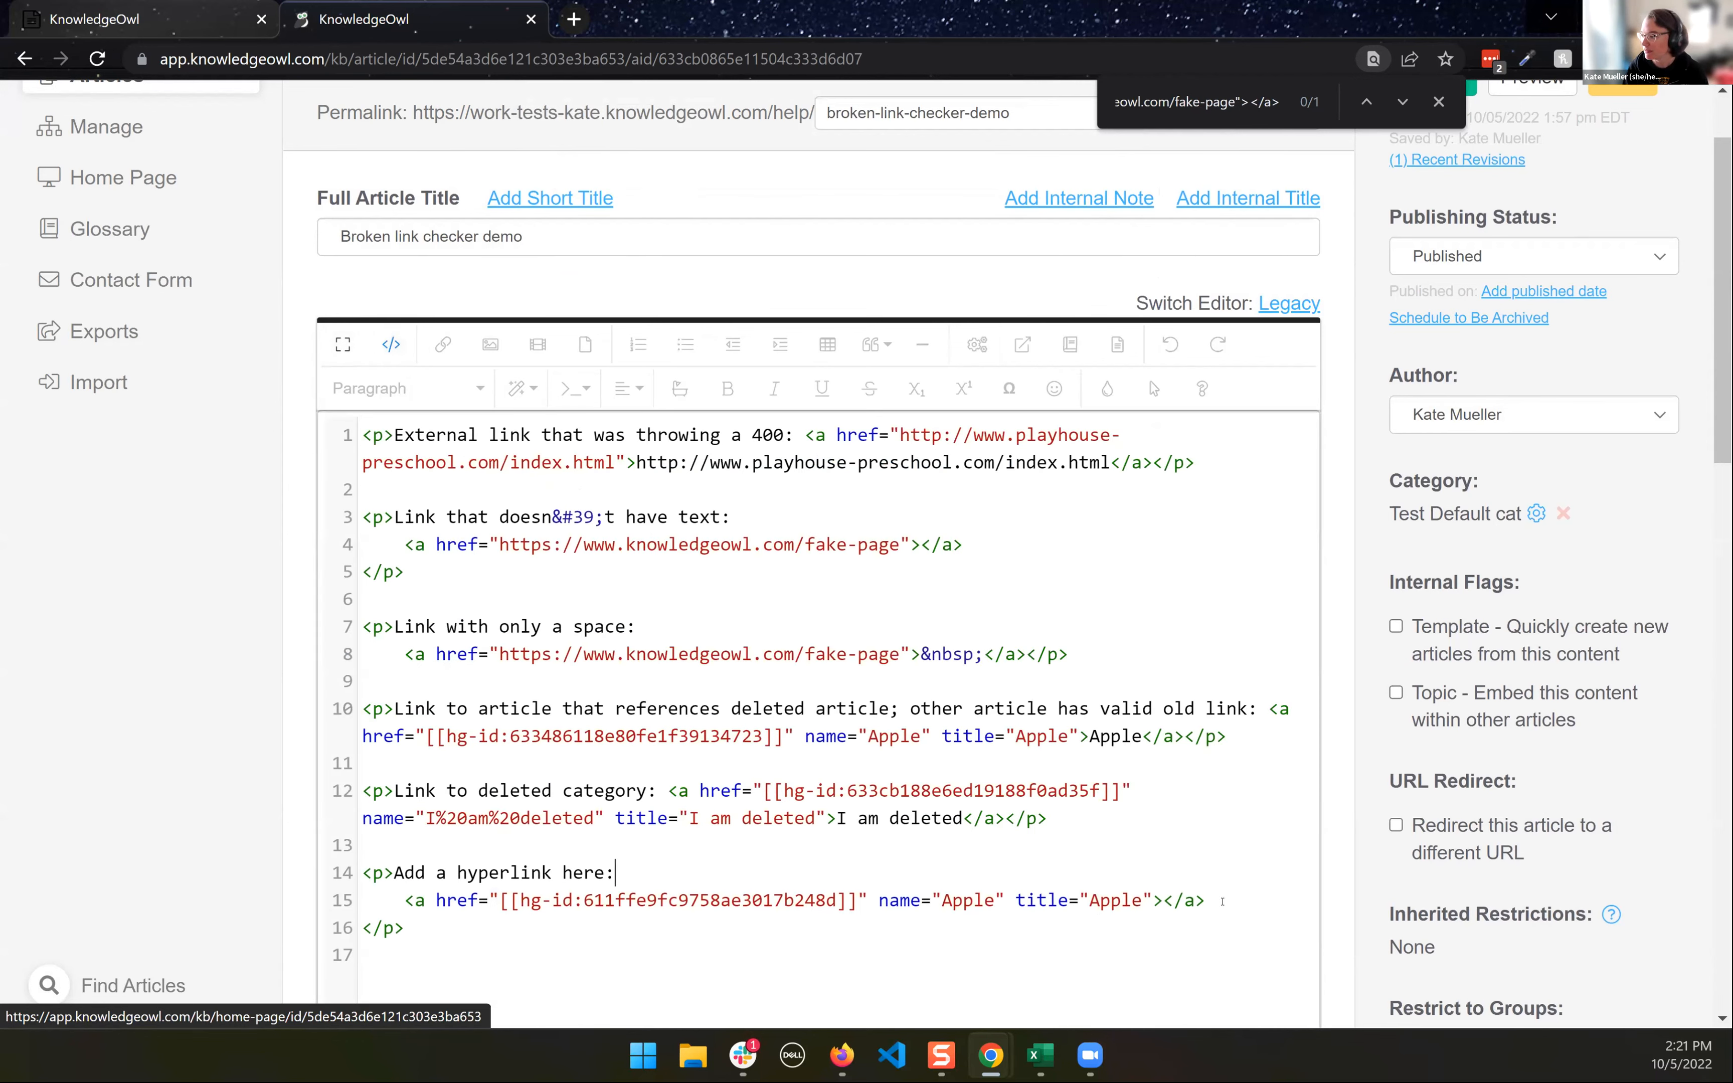
pyautogui.moveTo(1223, 902); pyautogui.dragTo(345, 896)
pyautogui.press('BackSpace')
pyautogui.press('BackSpace')
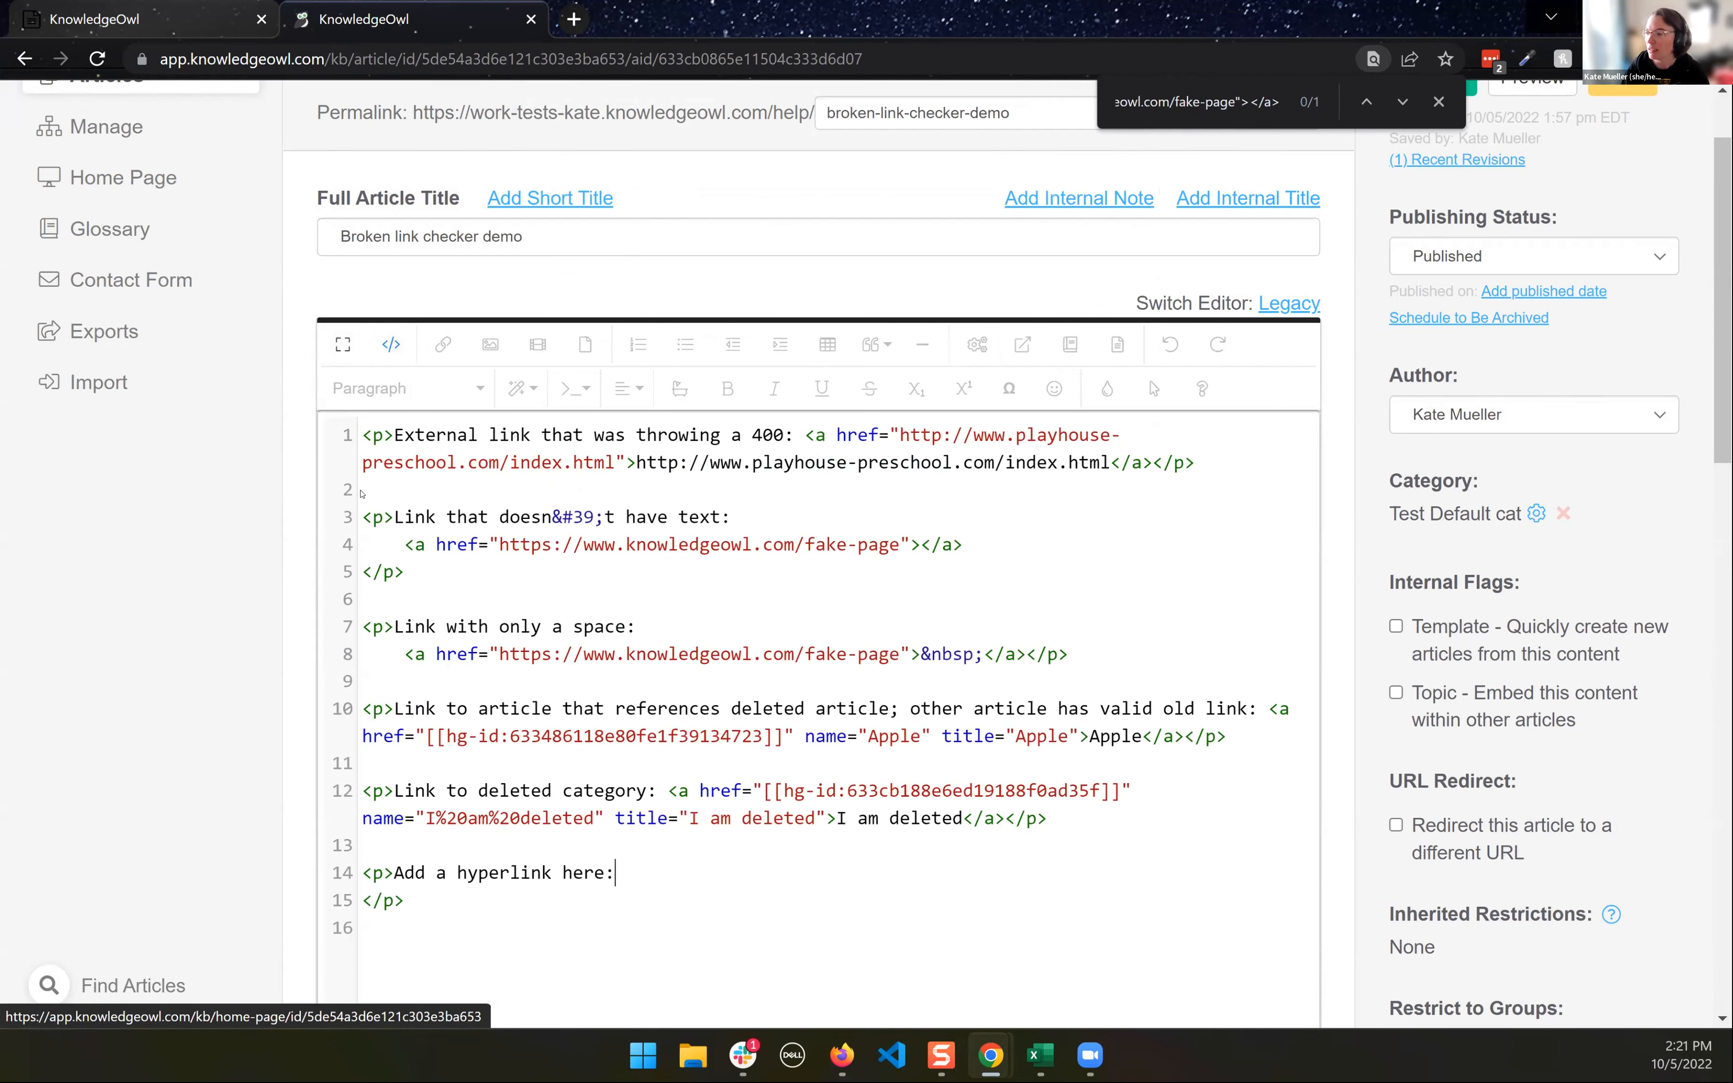
# - Return to the visual editor and add another link to the Apple article after "Add a hyperlink here:"
pyautogui.click(391, 347)
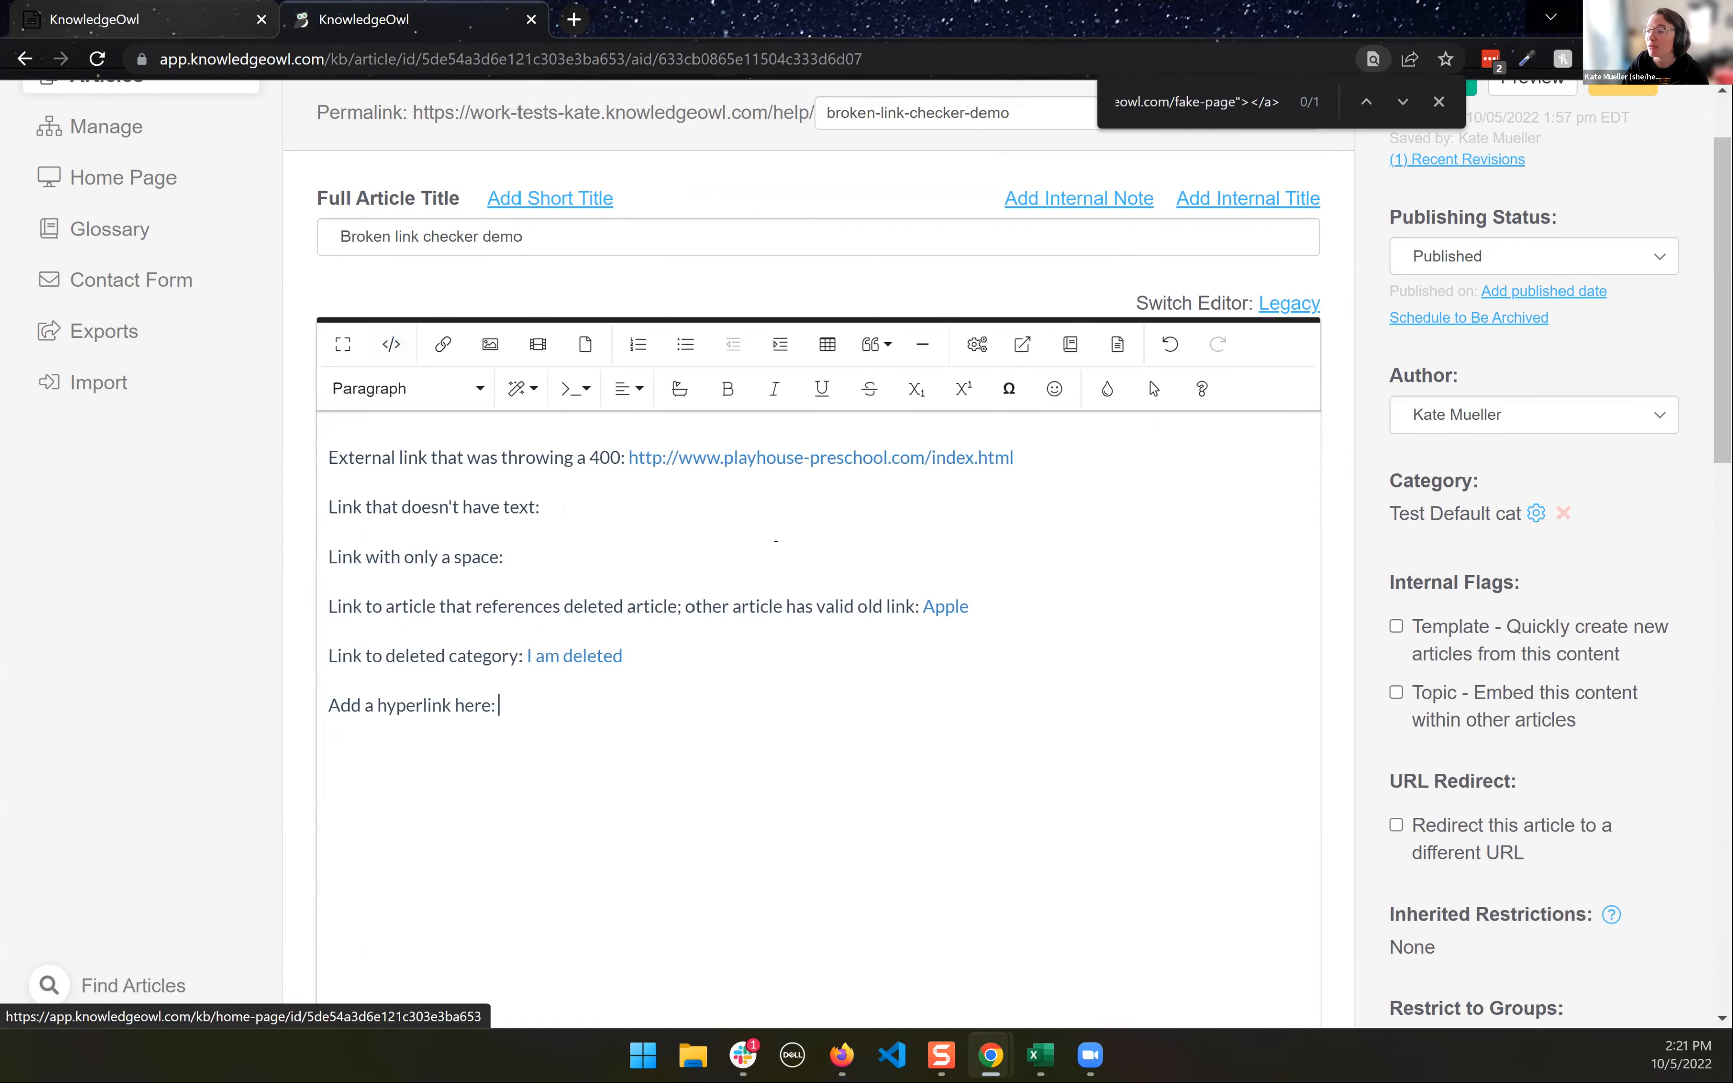
pyautogui.click(1023, 344)
pyautogui.write('apple')
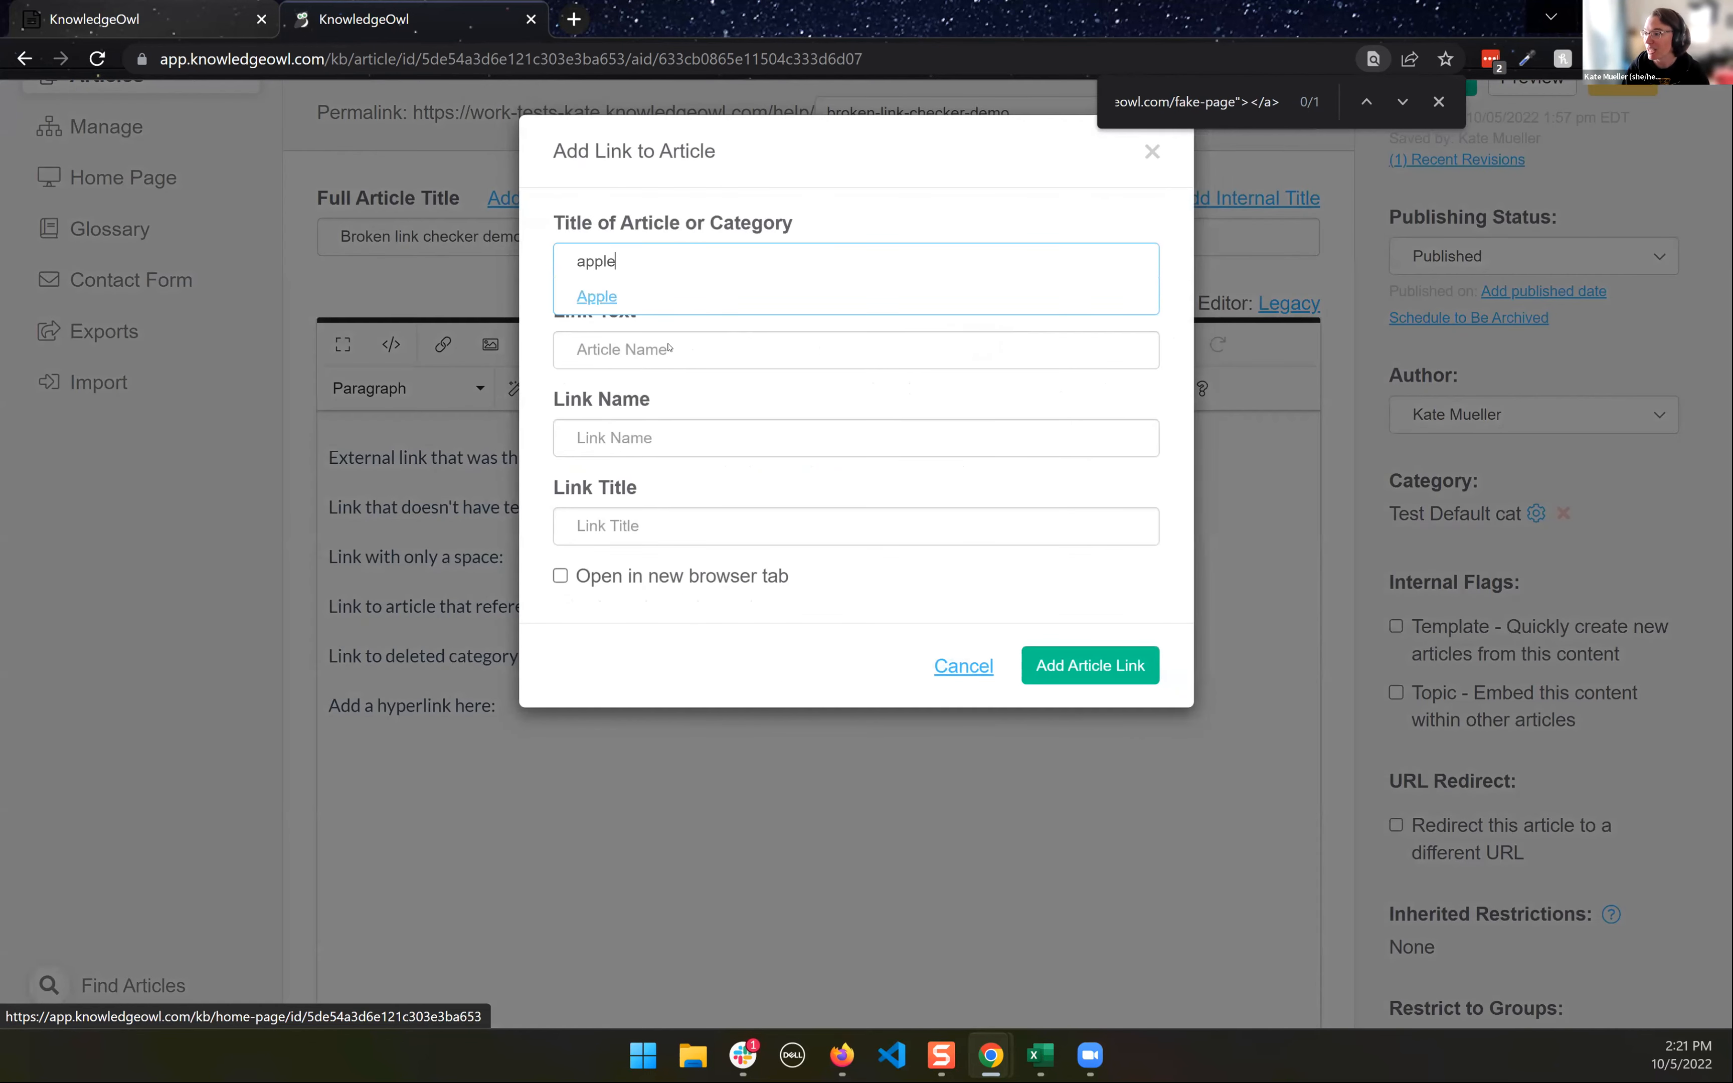
pyautogui.click(617, 304)
pyautogui.click(1089, 665)
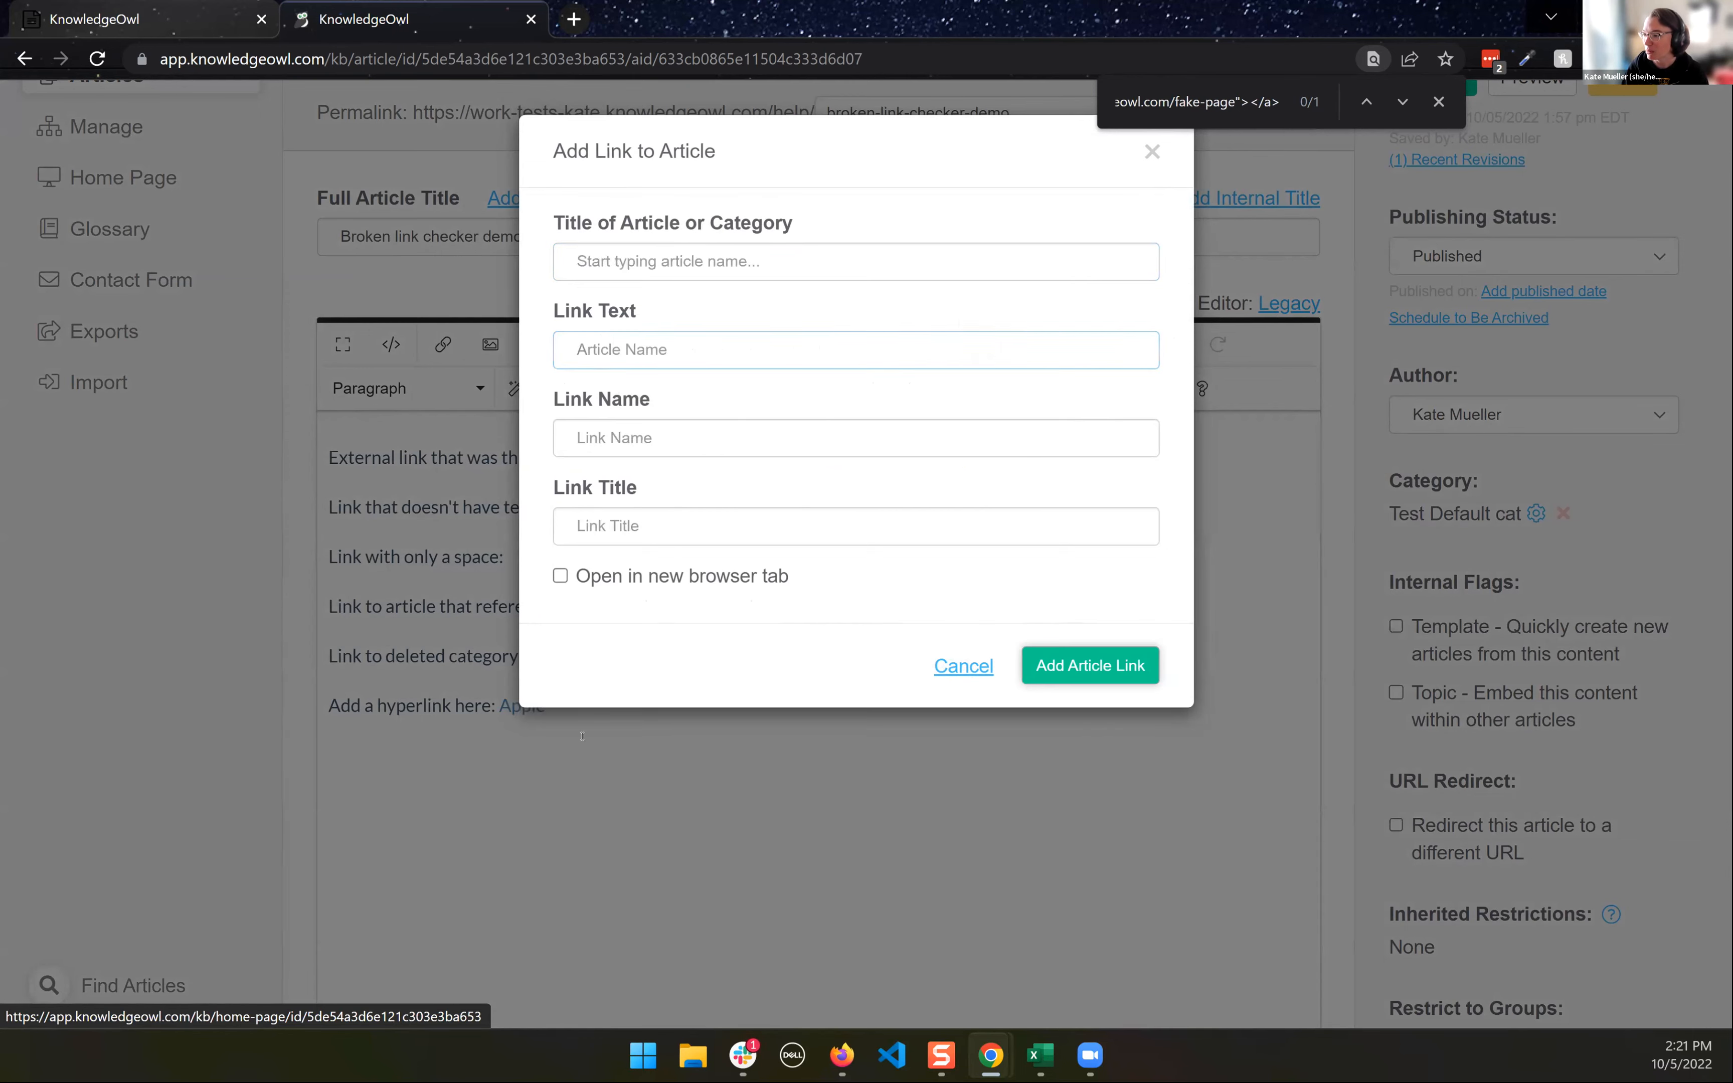
# - Unlink the new Apple link before deleting its text, and check the "Add a hyperlink here:" line in the code
pyautogui.click(532, 706)
pyautogui.click(576, 761)
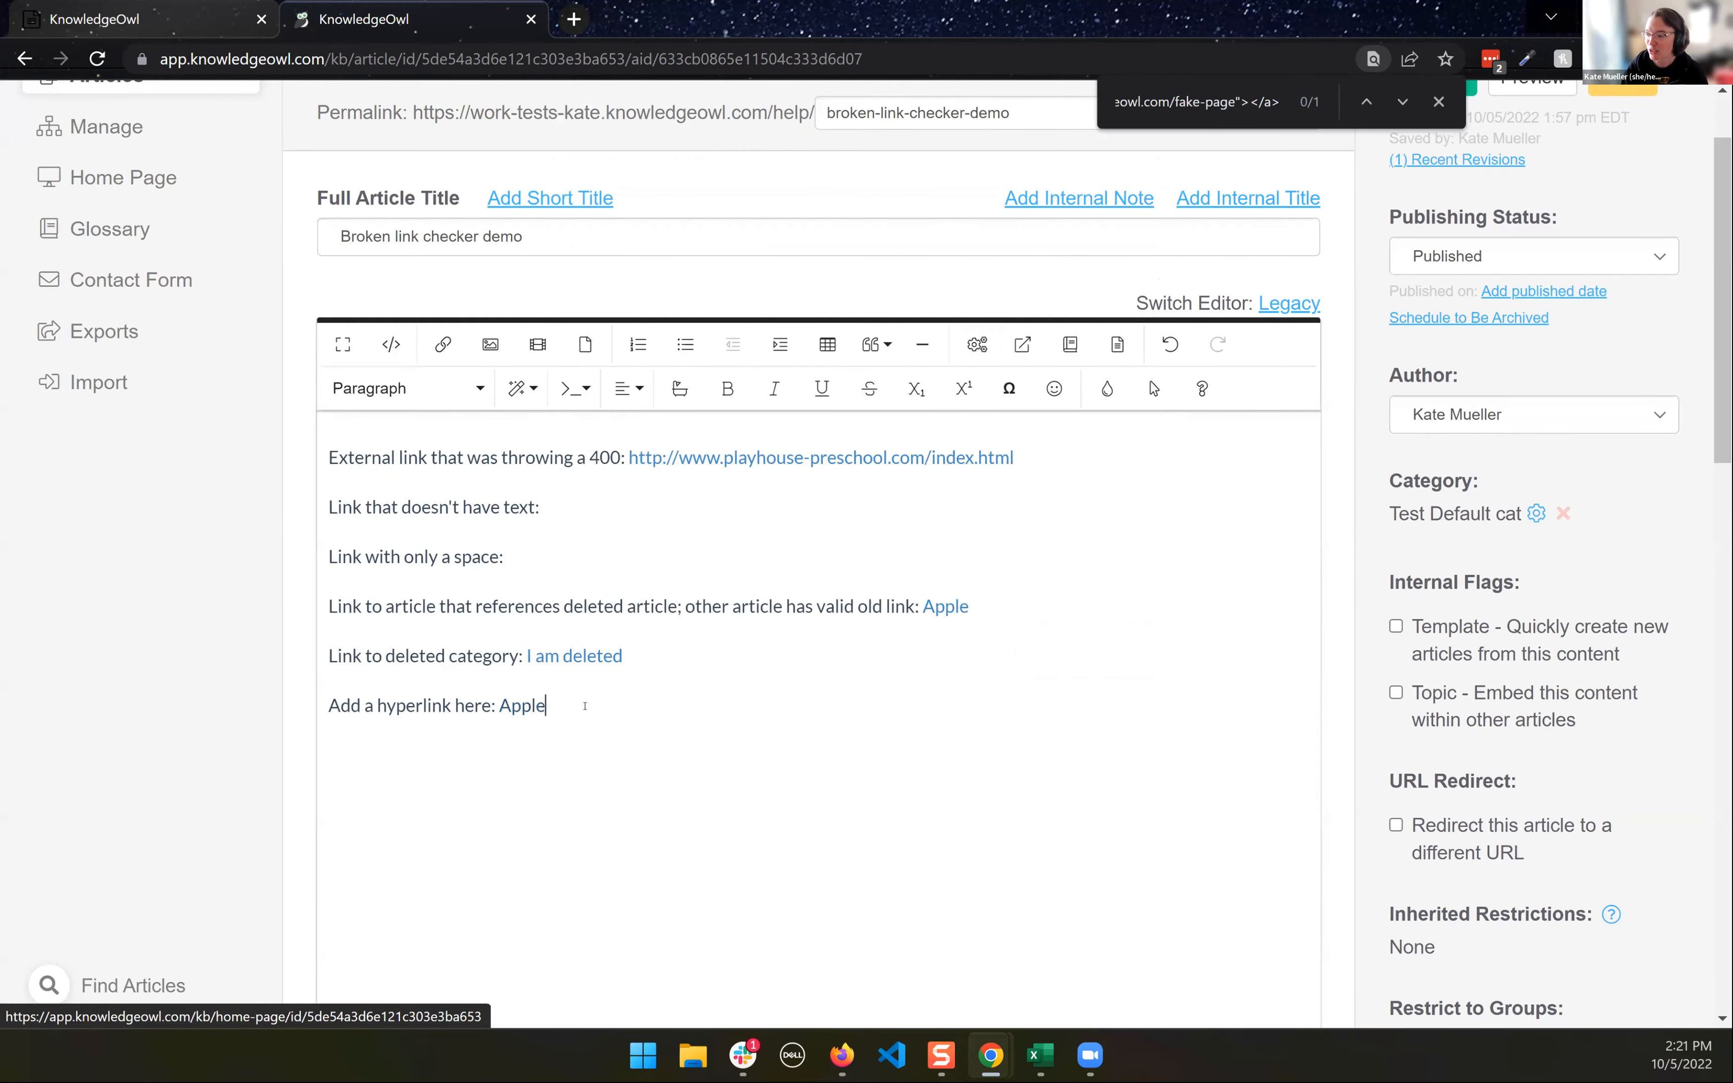
pyautogui.press('BackSpace')
pyautogui.press('BackSpace')
pyautogui.press('BackSpace')
pyautogui.press('BackSpace')
pyautogui.press('BackSpace')
pyautogui.press('BackSpace')
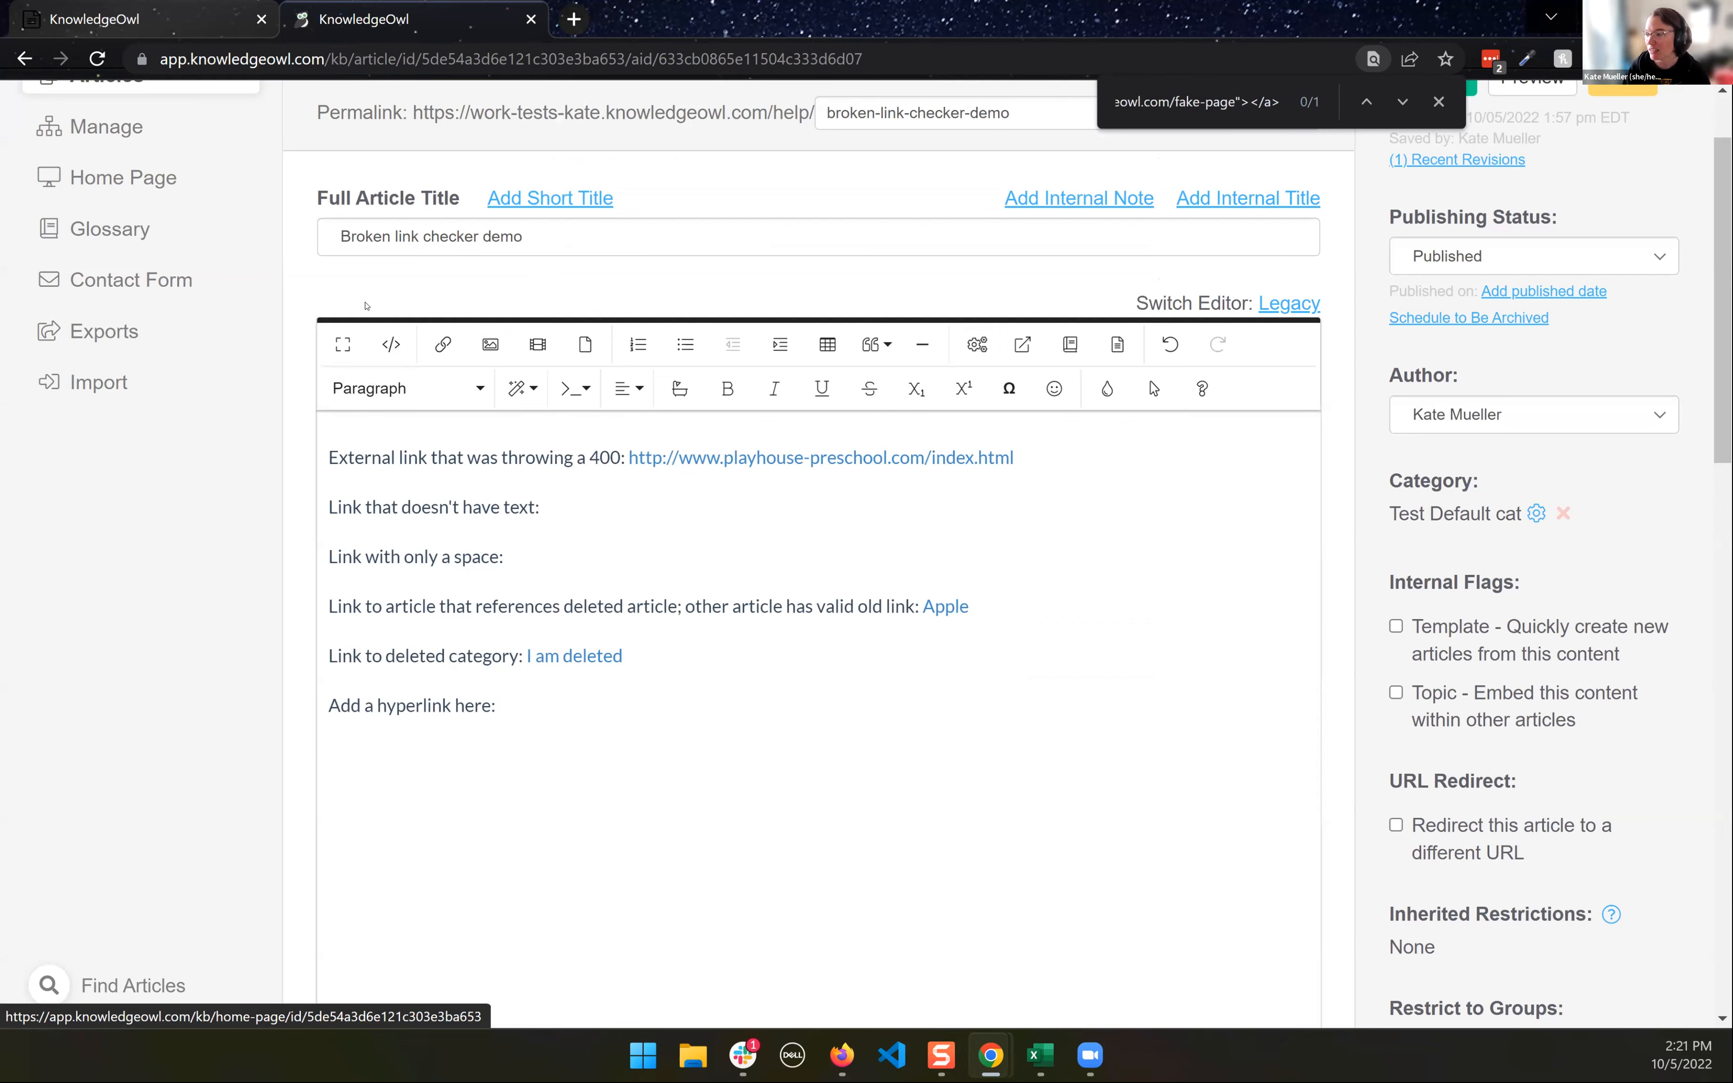
pyautogui.click(385, 344)
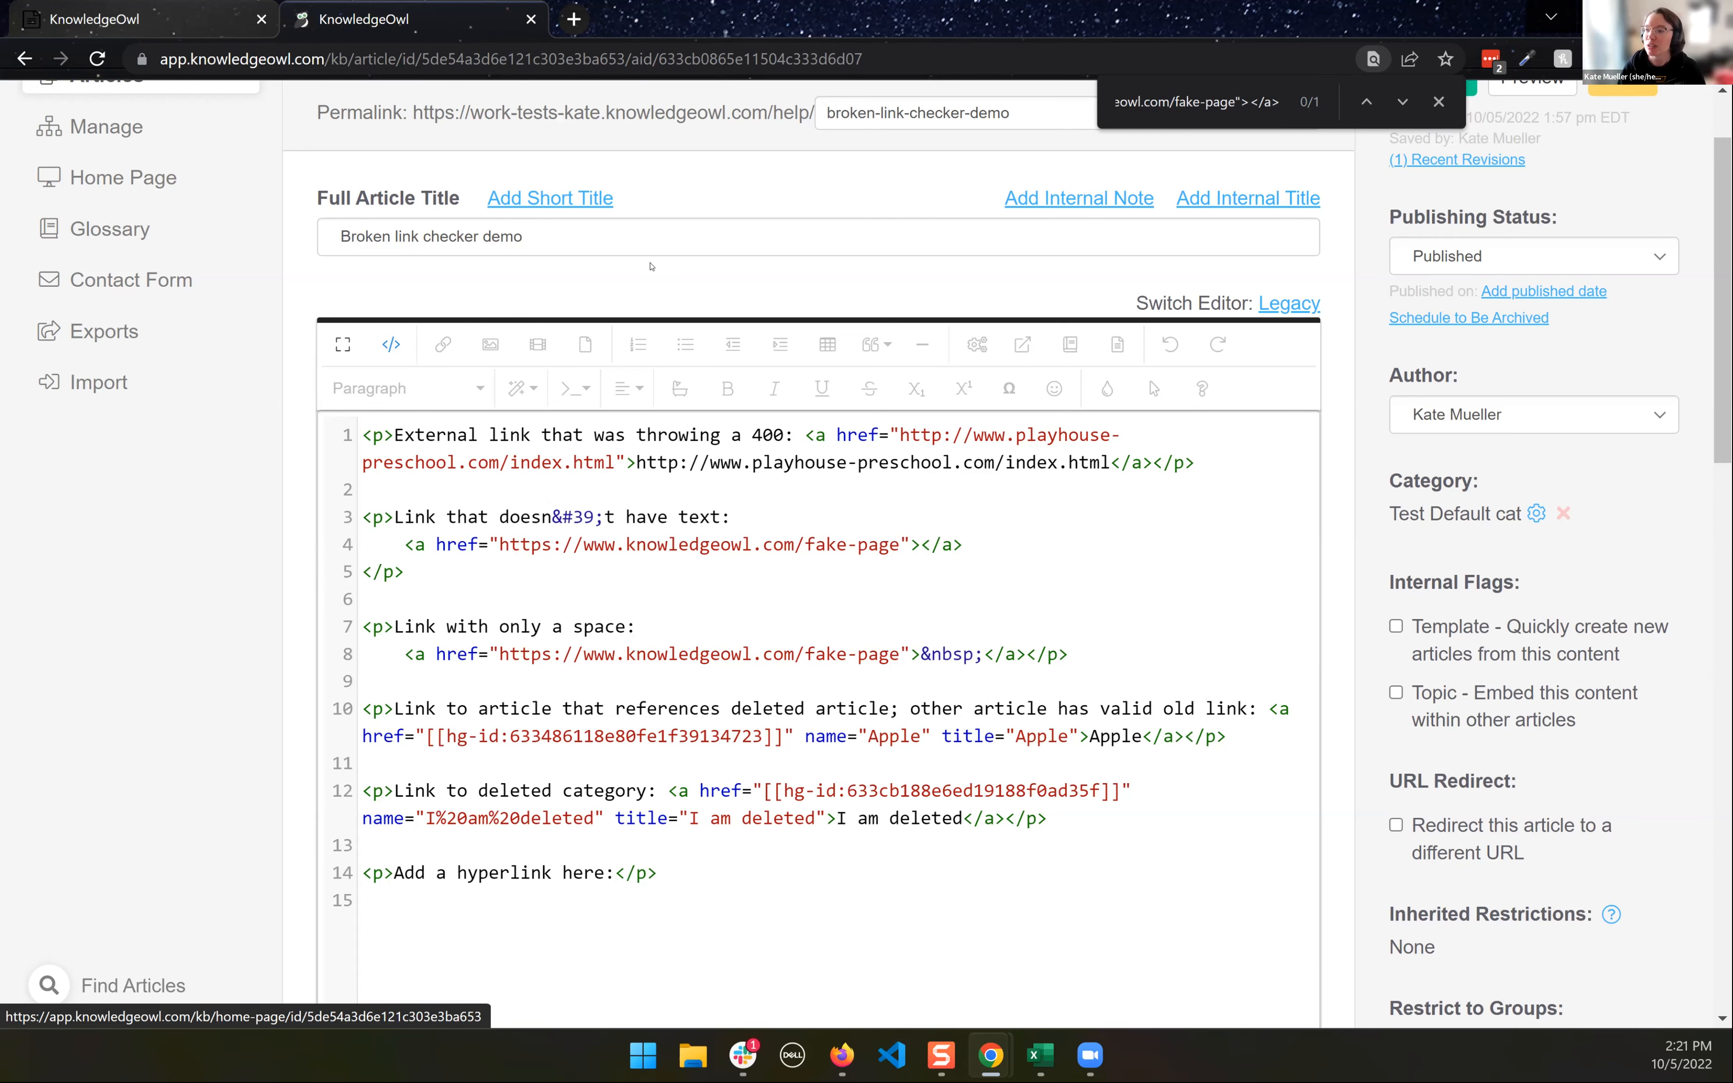
pyautogui.scroll(2, 1002, 401)
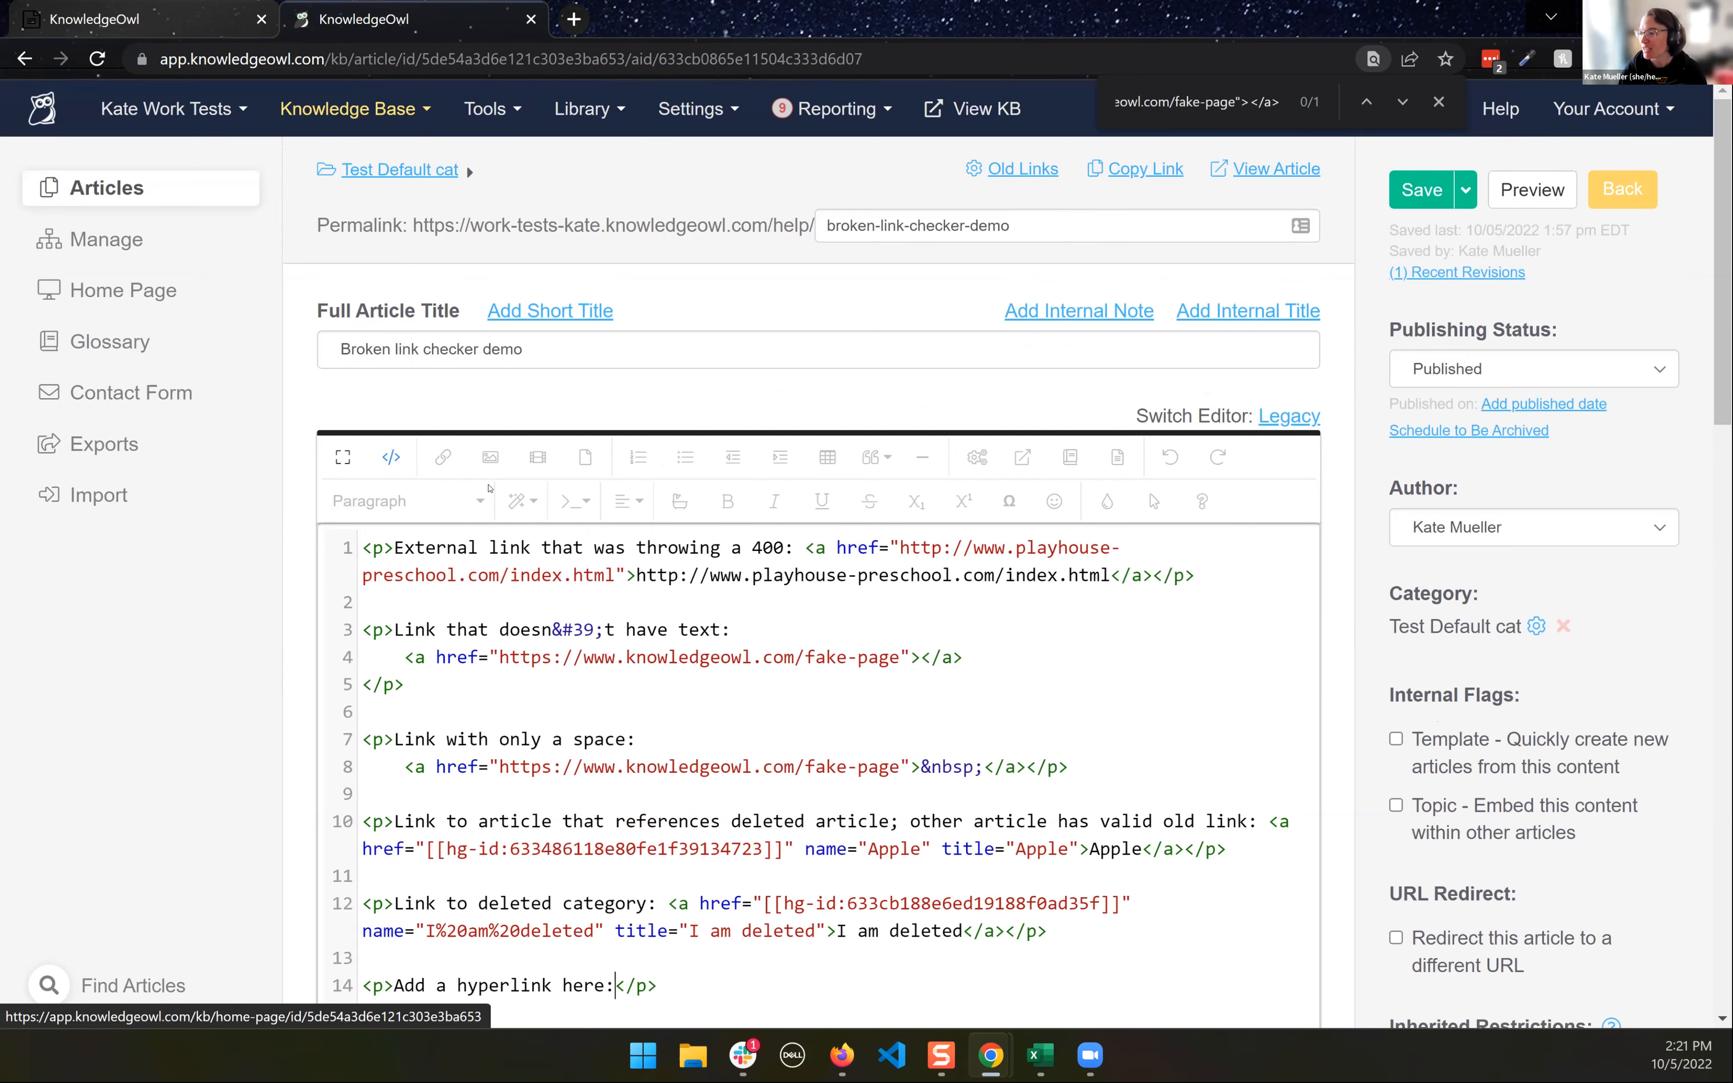
# - Check the article in both the visual editor and code view, highlighting the deleted category's hg-id reference on line 12
pyautogui.click(390, 457)
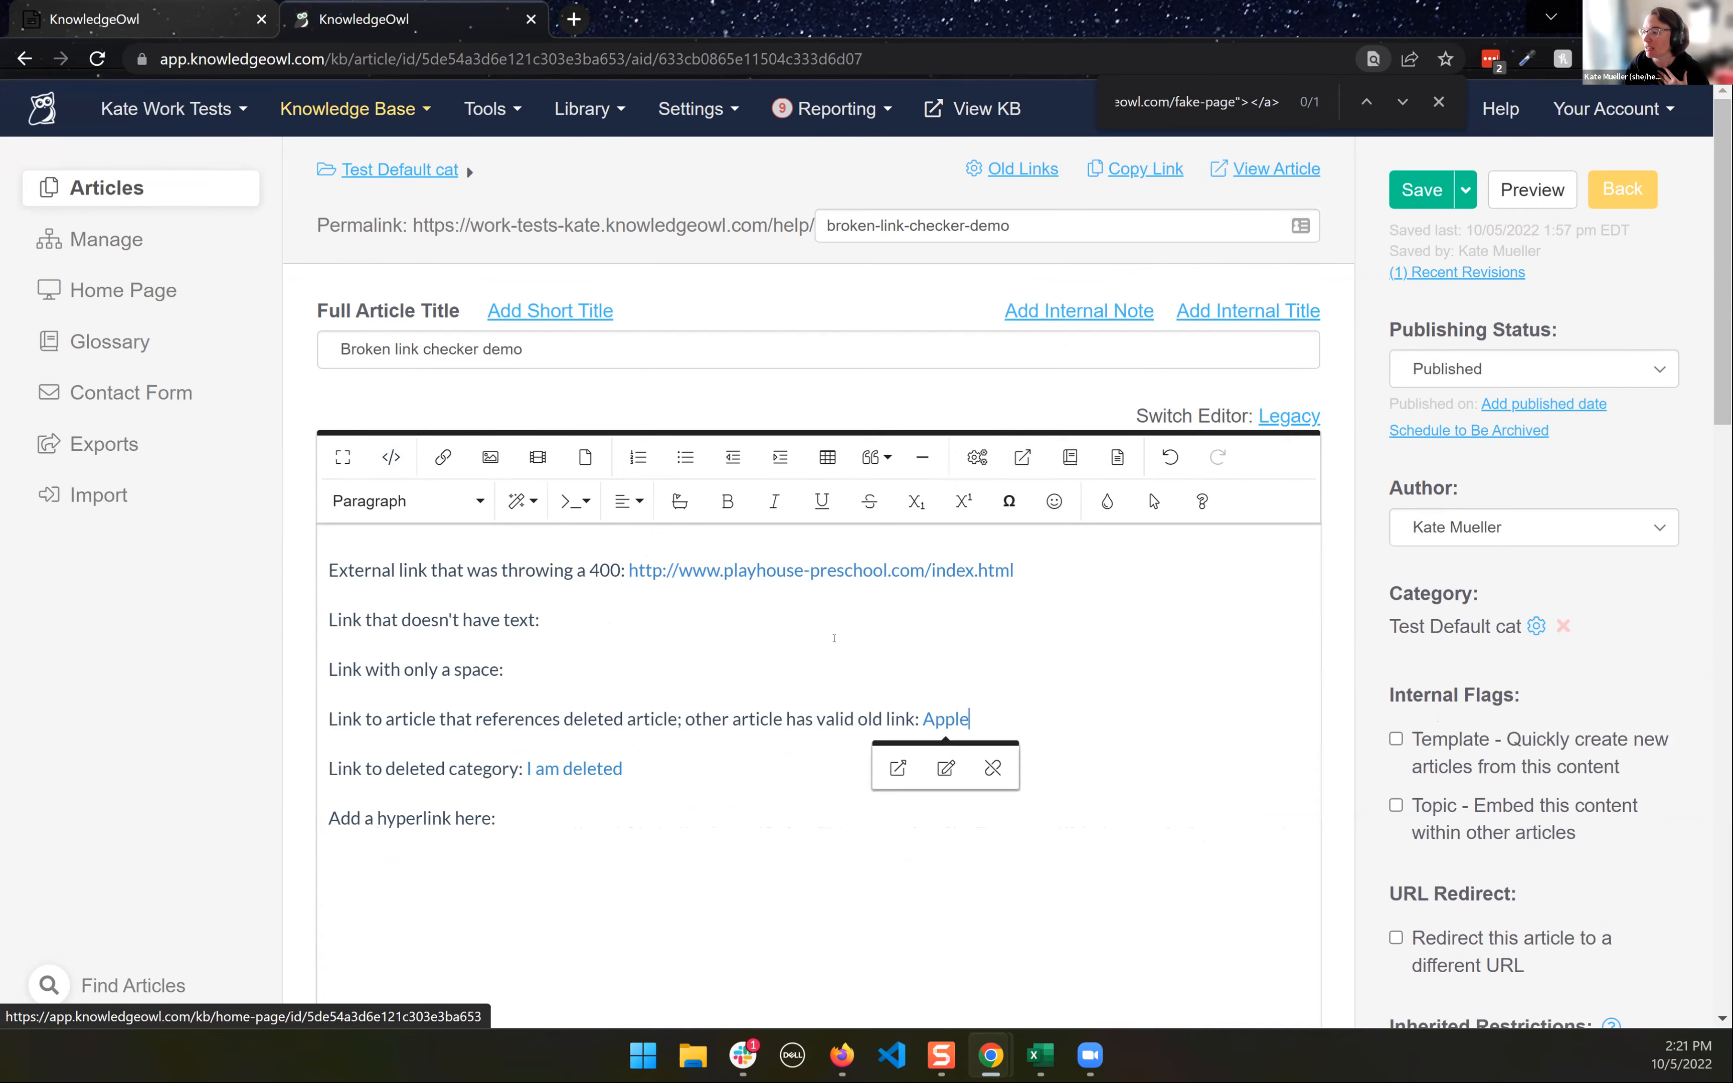
pyautogui.click(390, 457)
pyautogui.scroll(-2, 850, 751)
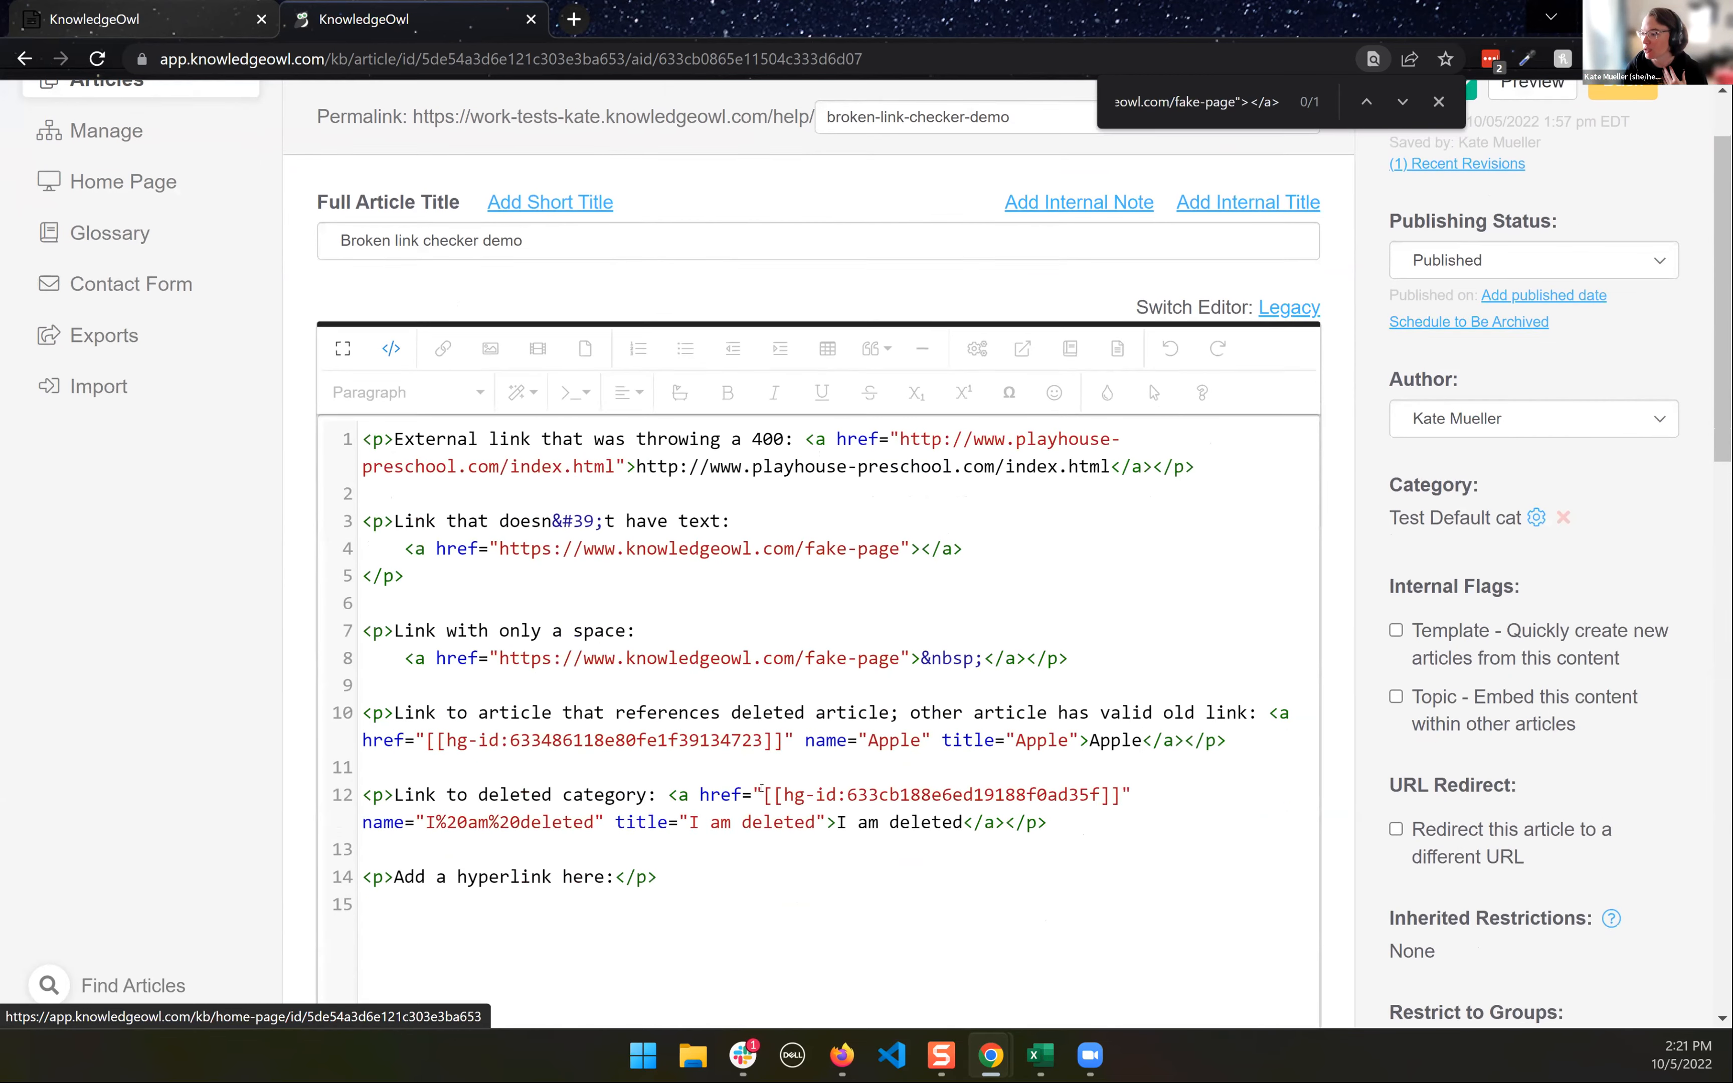
pyautogui.moveTo(763, 790); pyautogui.dragTo(1106, 788)
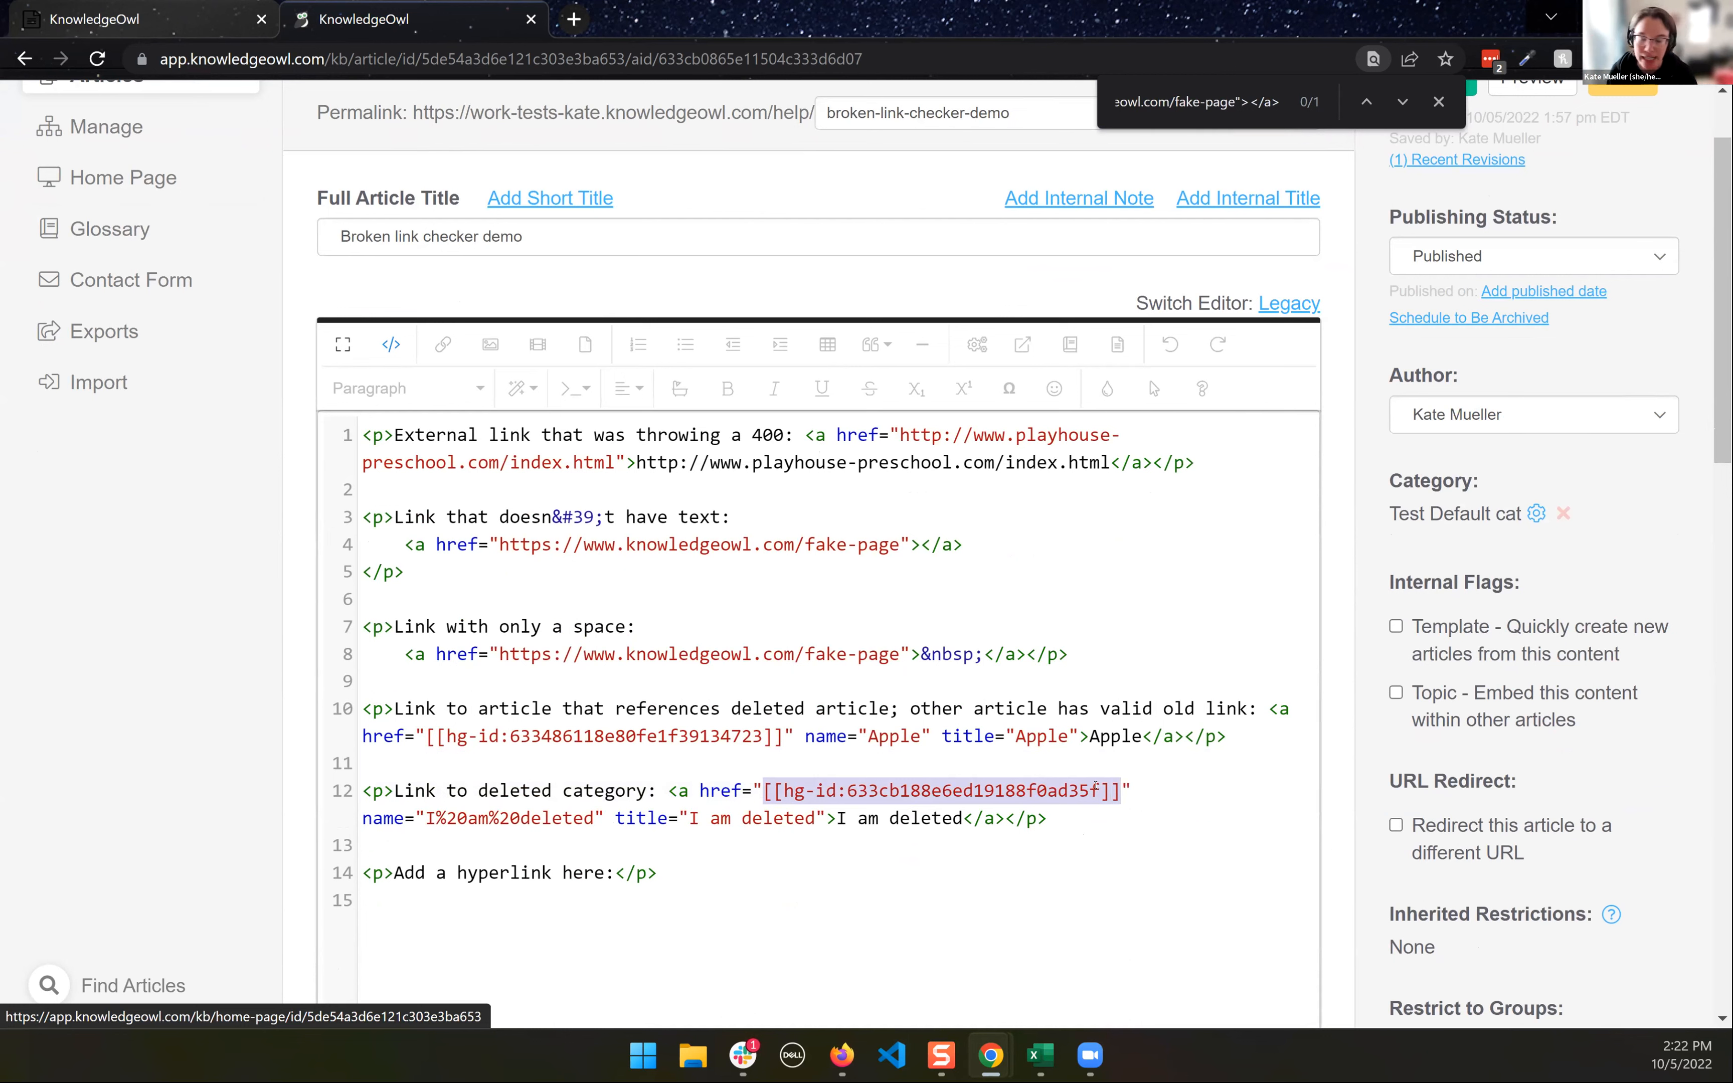
pyautogui.click(1016, 791)
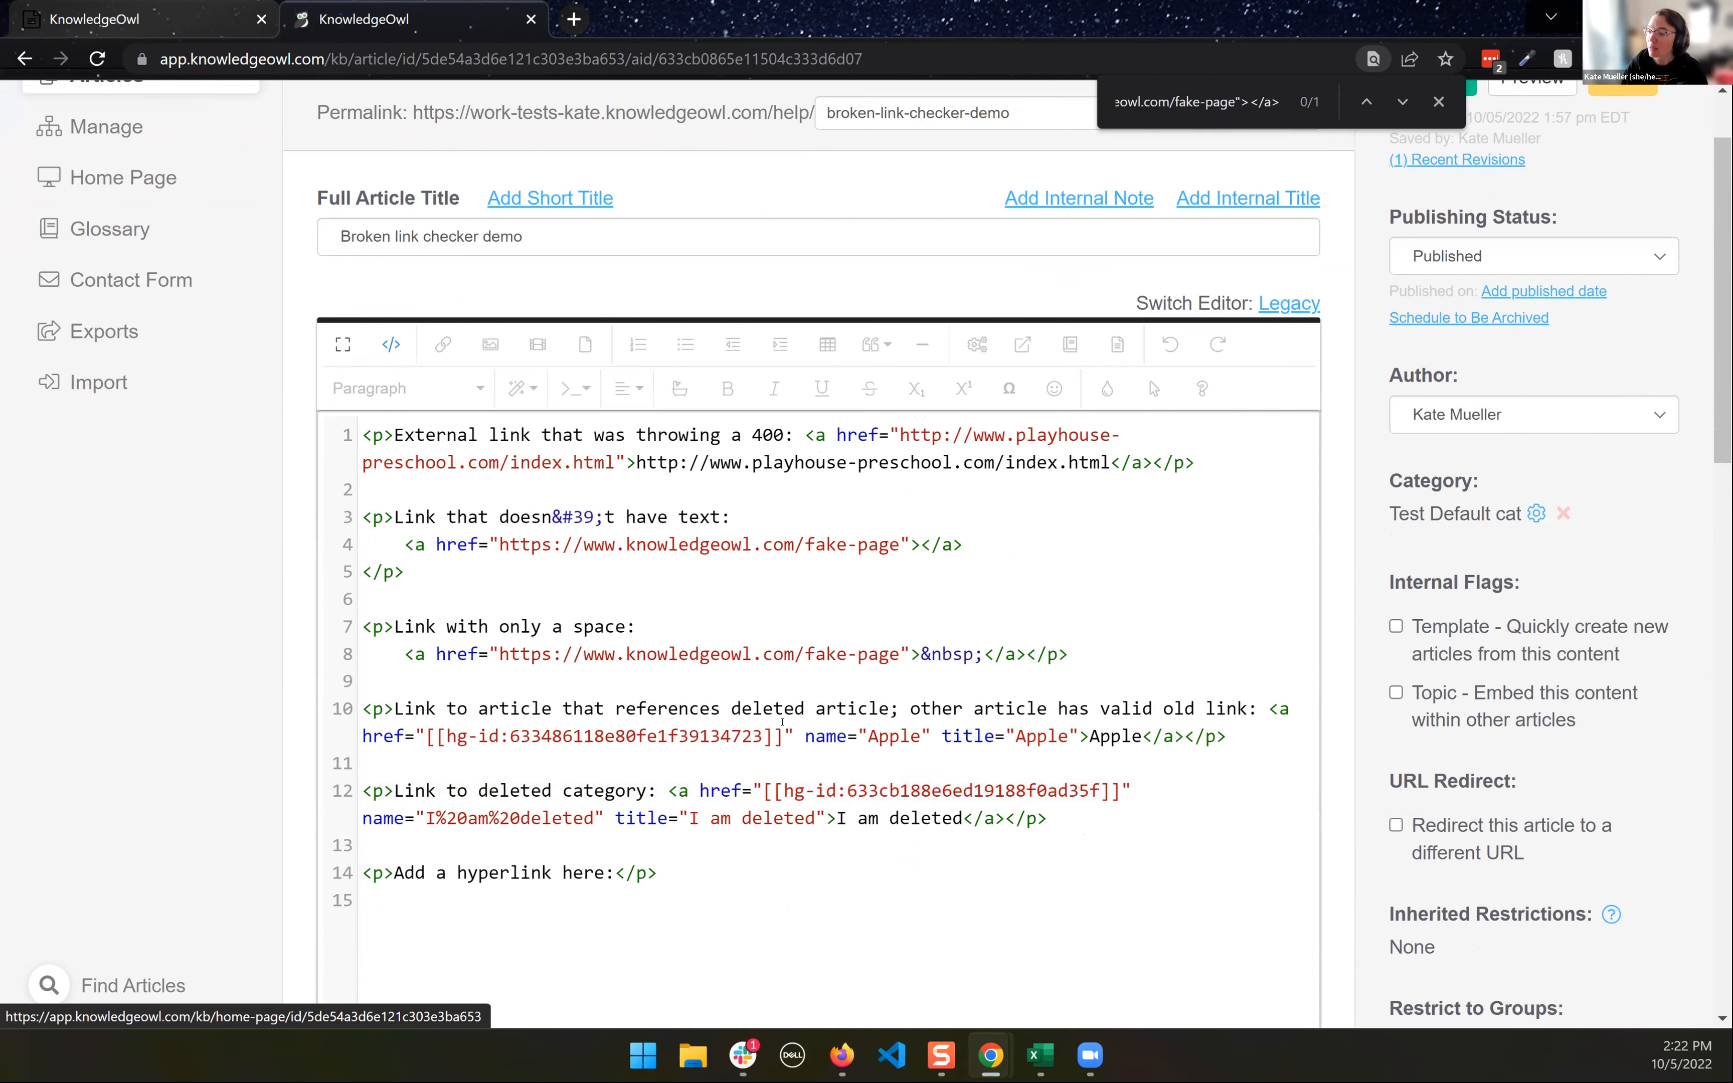
# - View the live article, follow its "I am deleted" link, and inspect the resulting page URL
pyautogui.scroll(2, 829, 652)
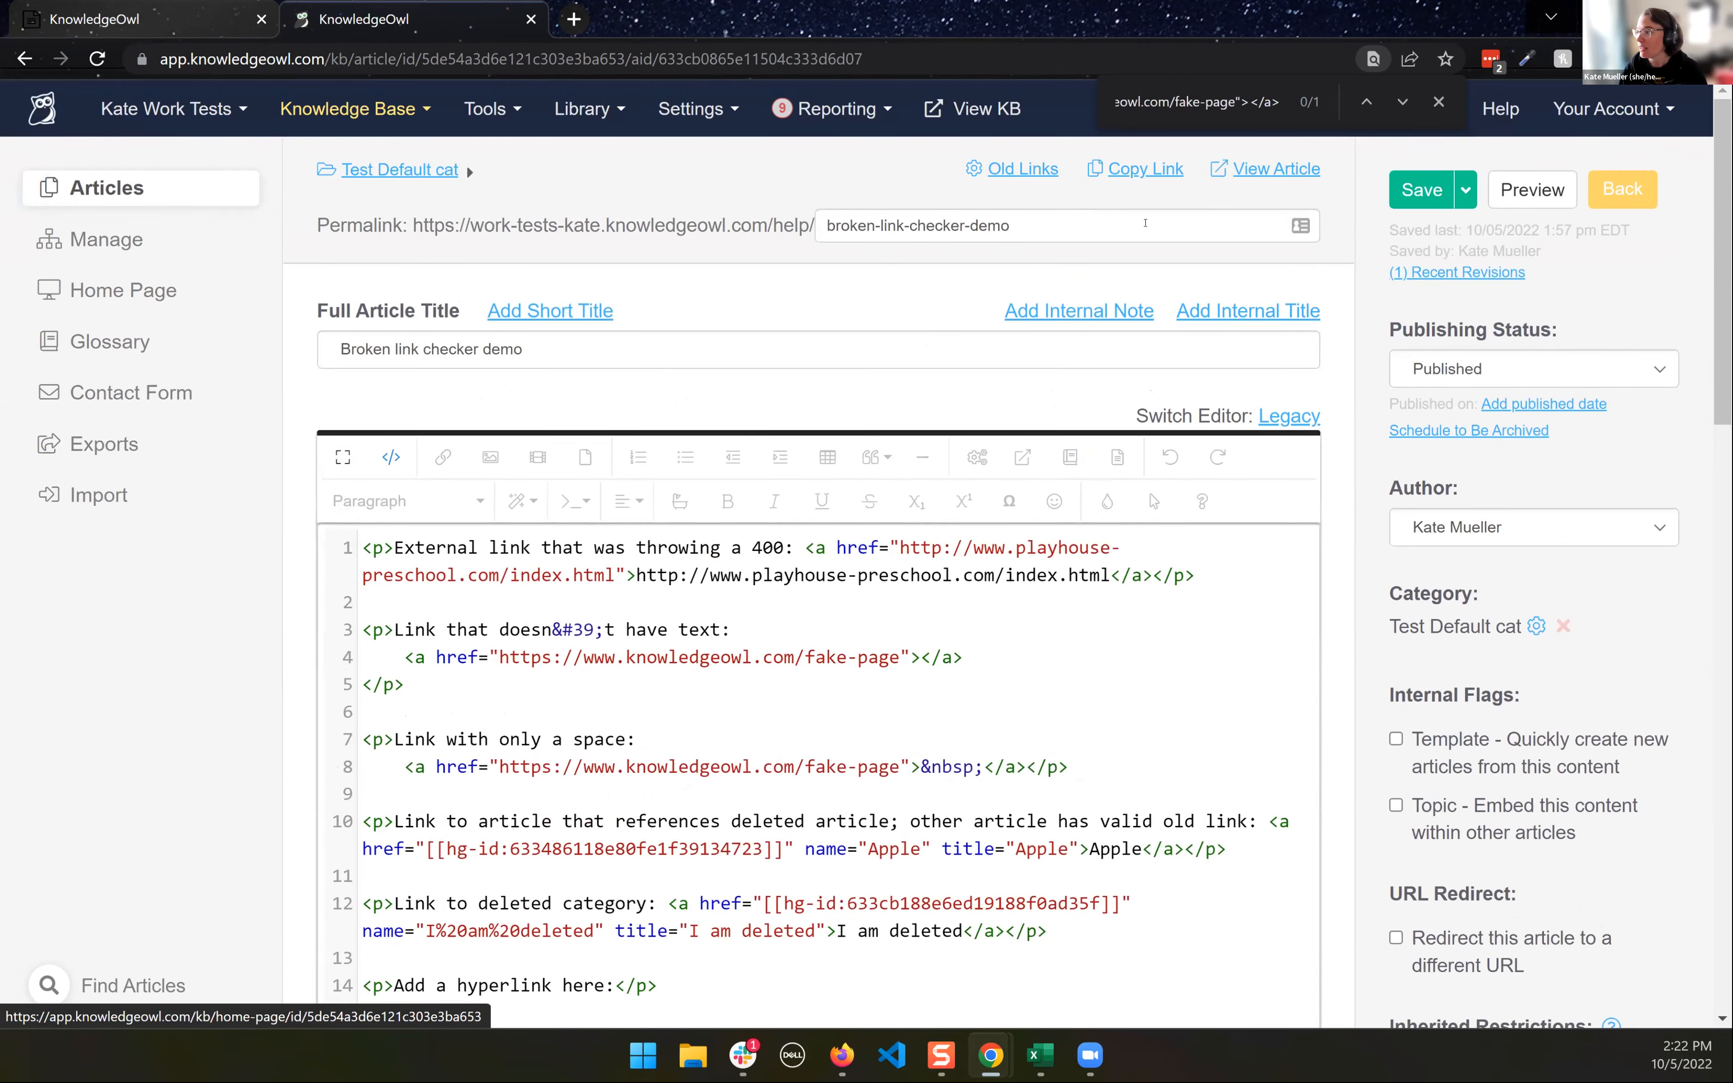
pyautogui.click(1268, 169)
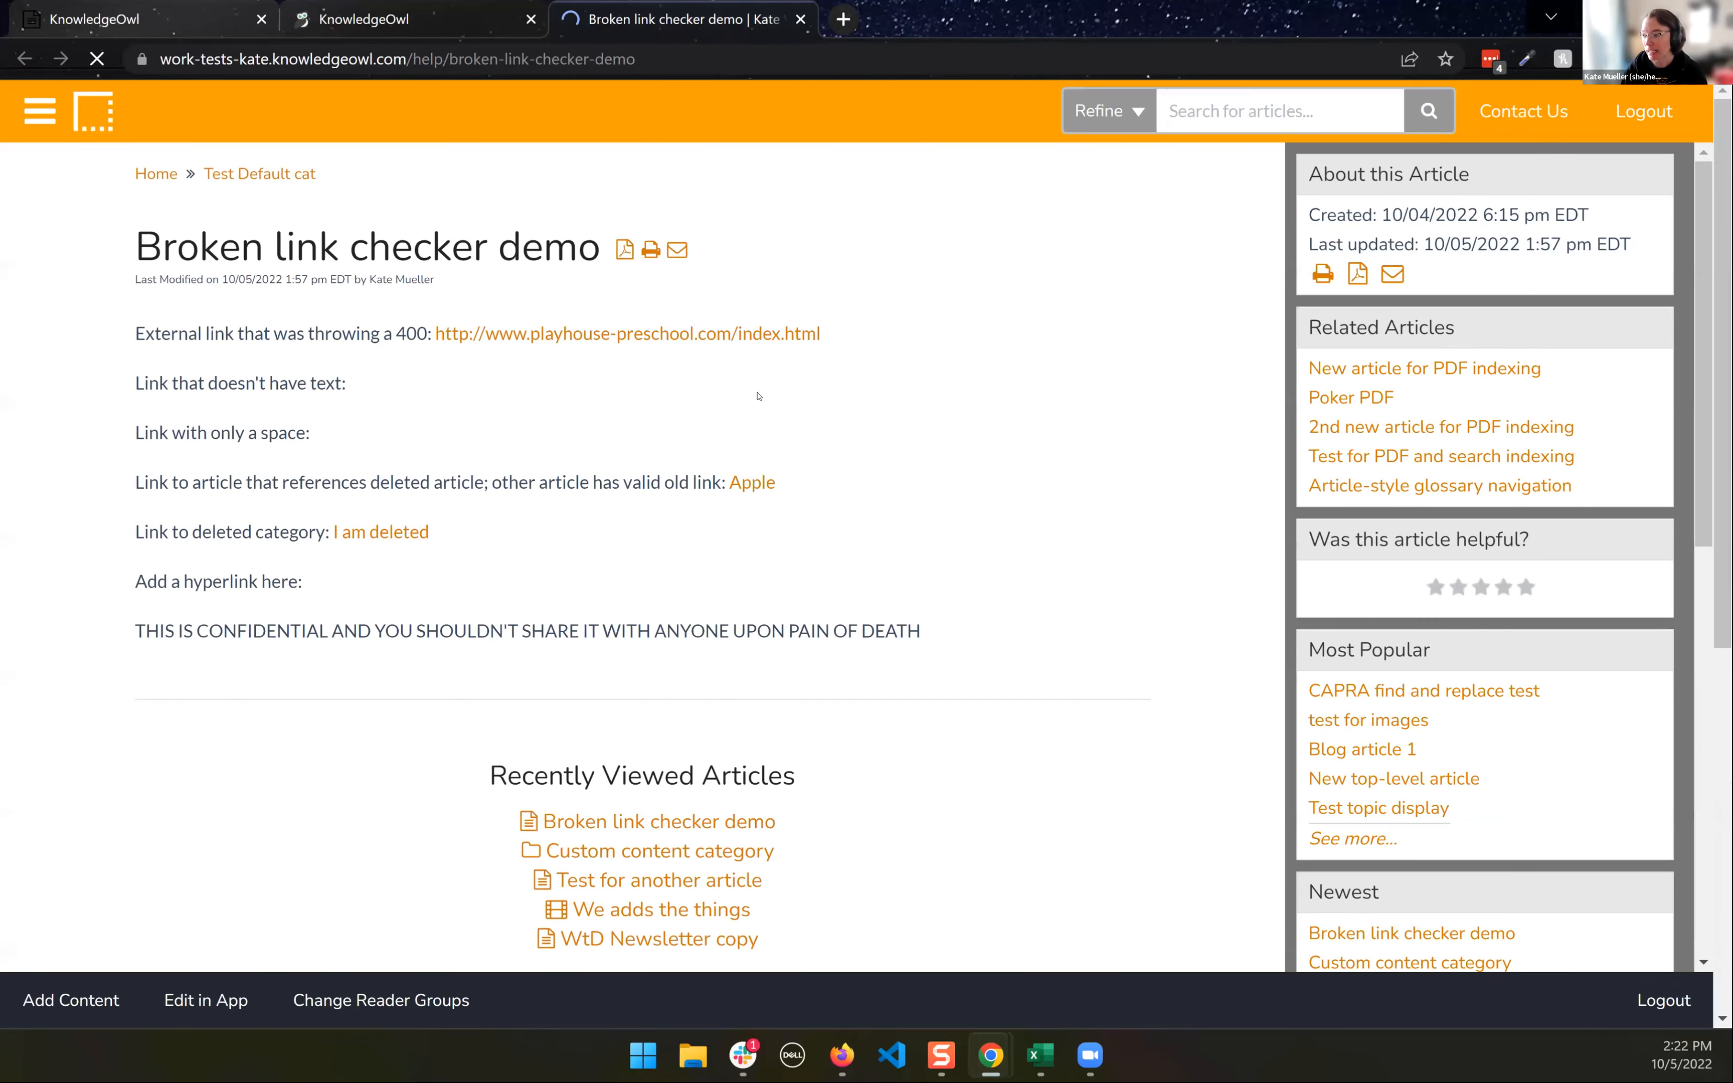
pyautogui.click(400, 532)
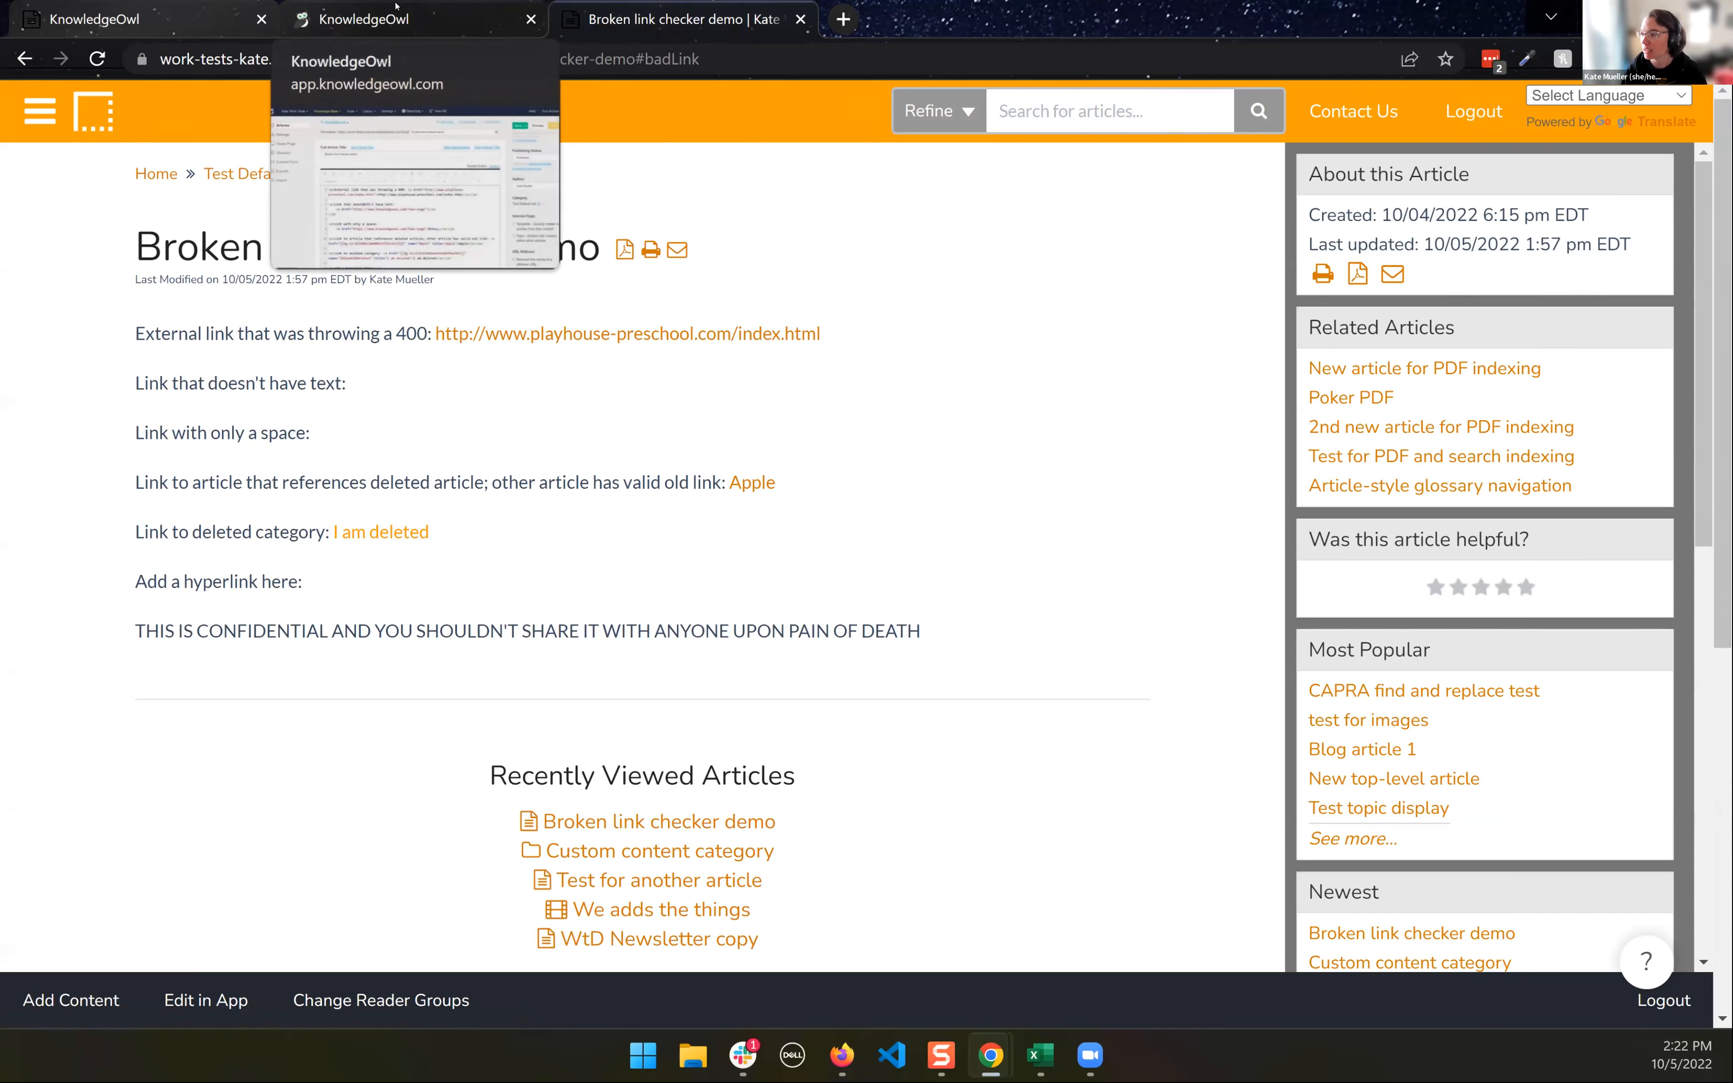
pyautogui.click(719, 57)
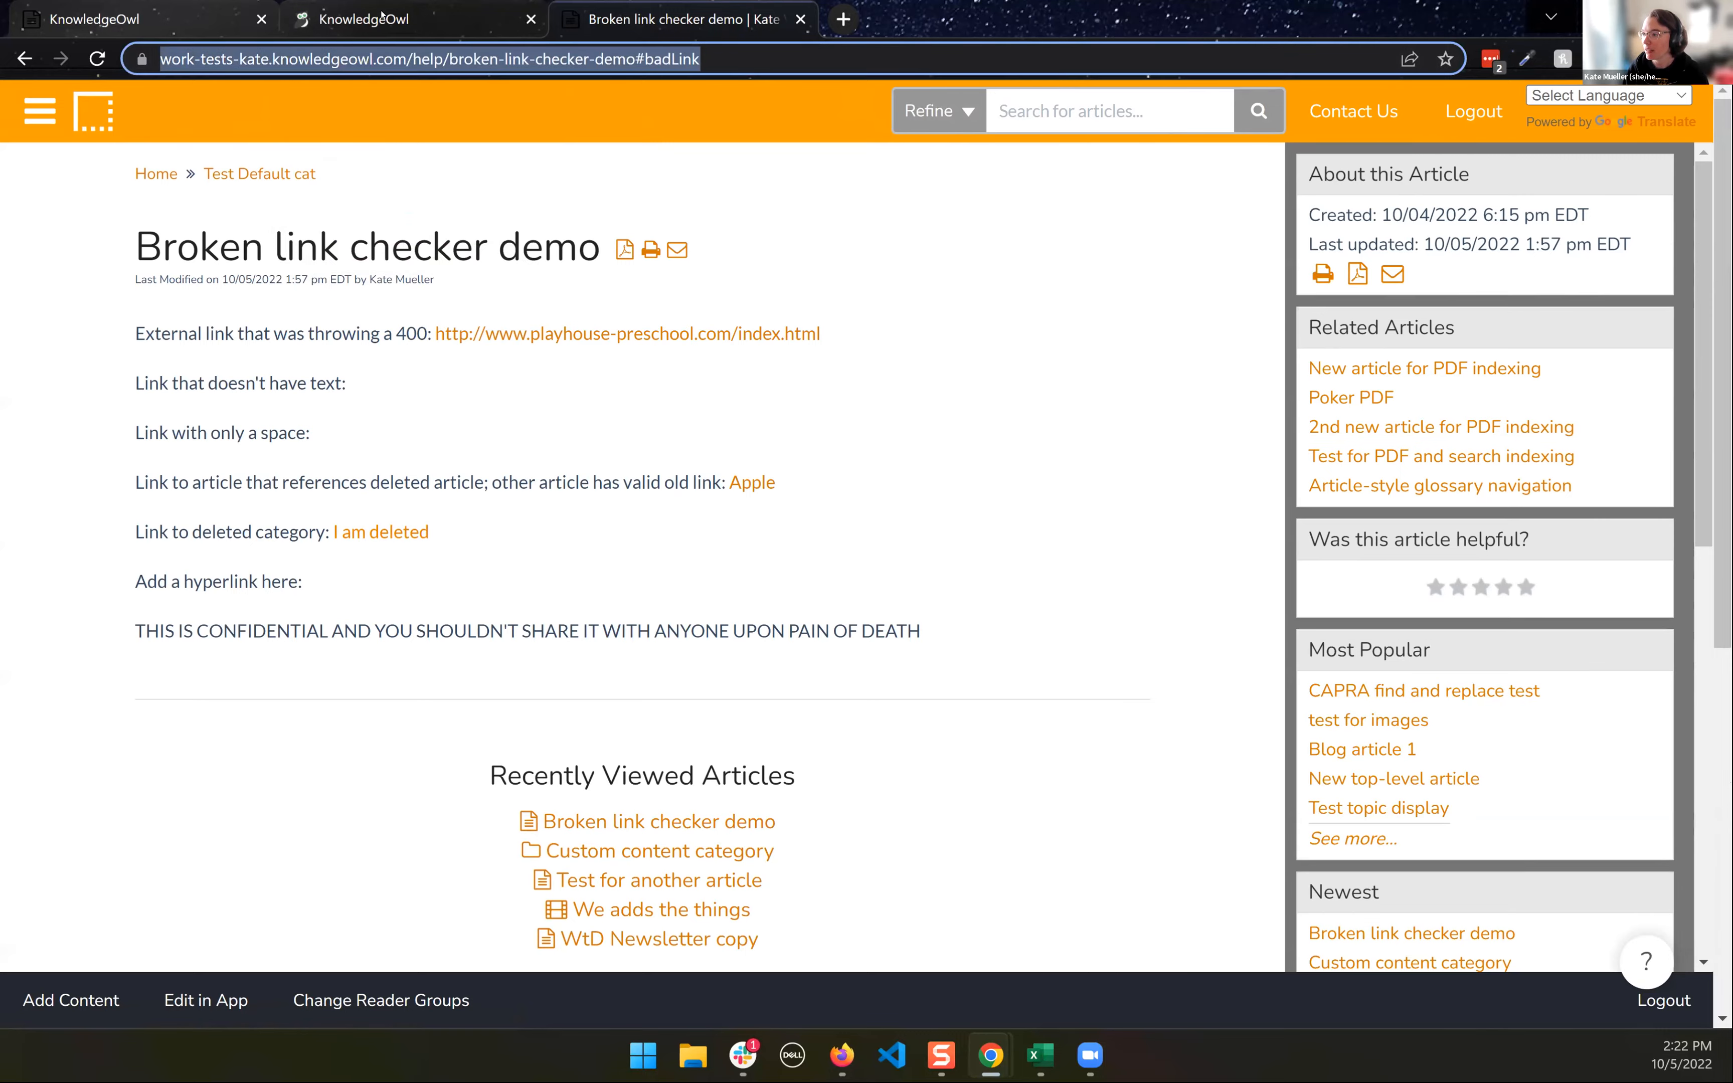
# - Compare the live article with its editor code, returning to the deleted category link's href on line 12
pyautogui.click(401, 20)
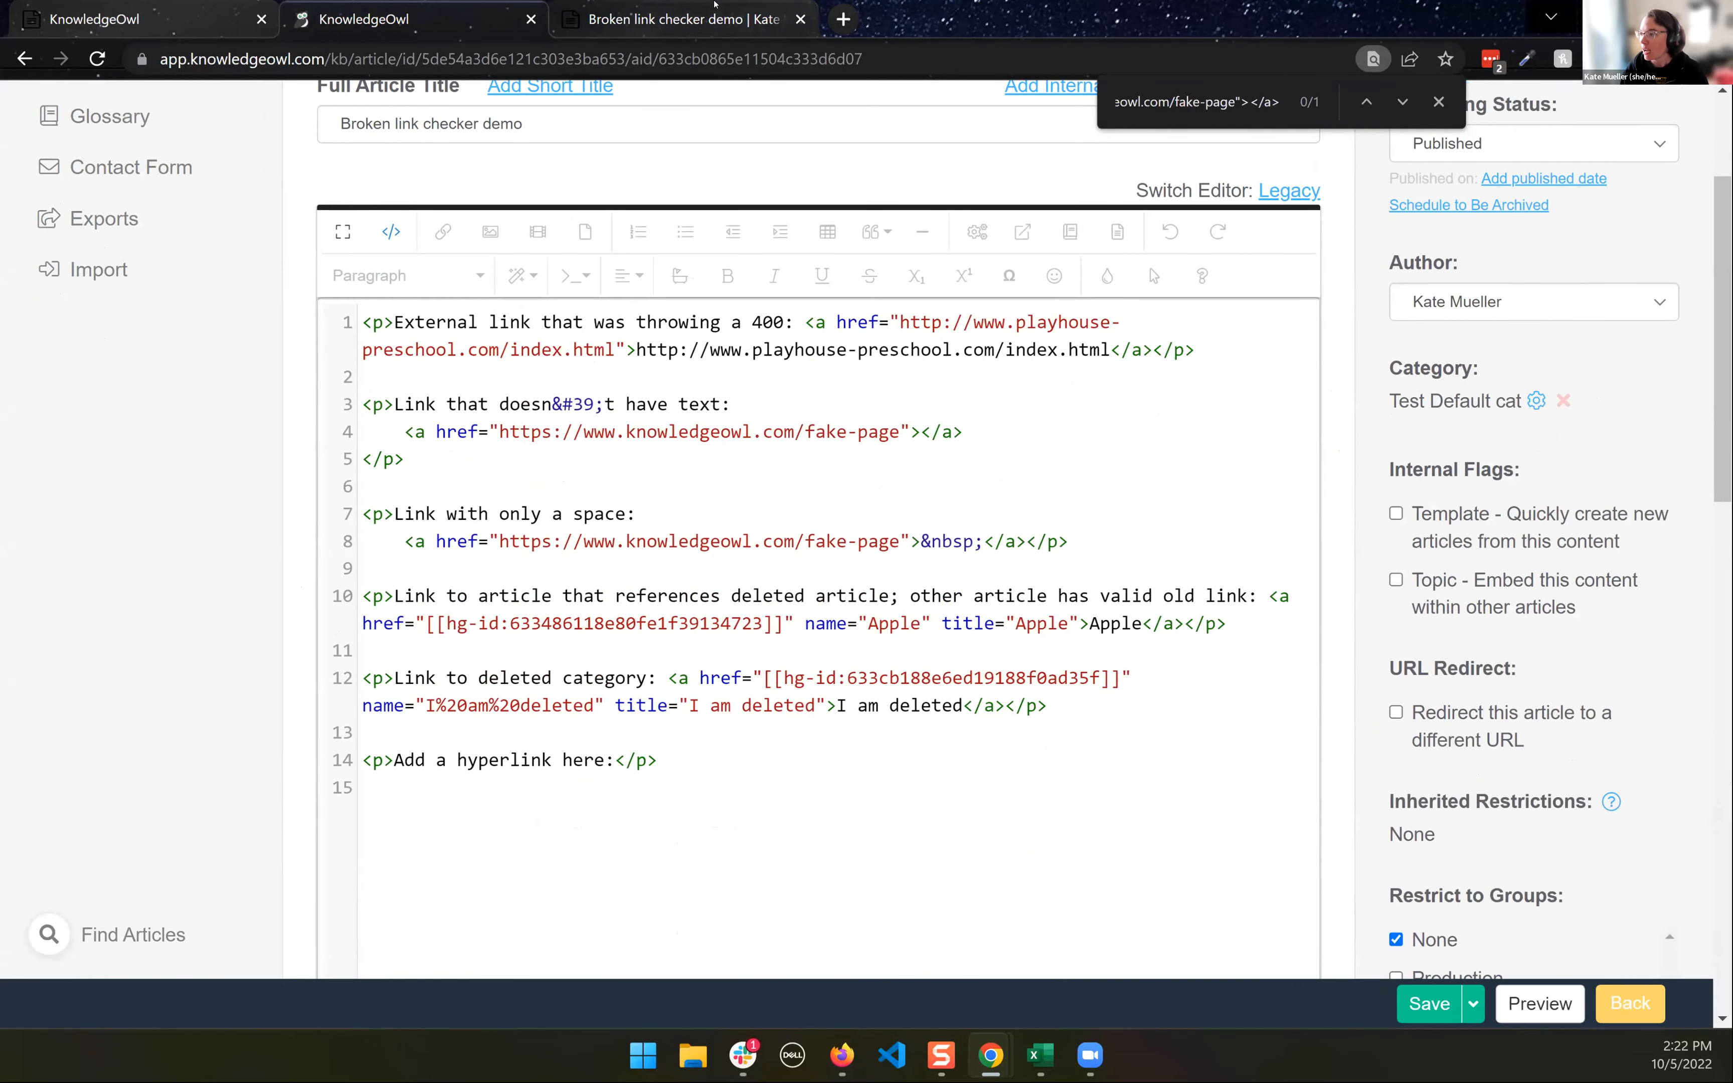
pyautogui.click(642, 20)
pyautogui.click(469, 19)
pyautogui.click(719, 679)
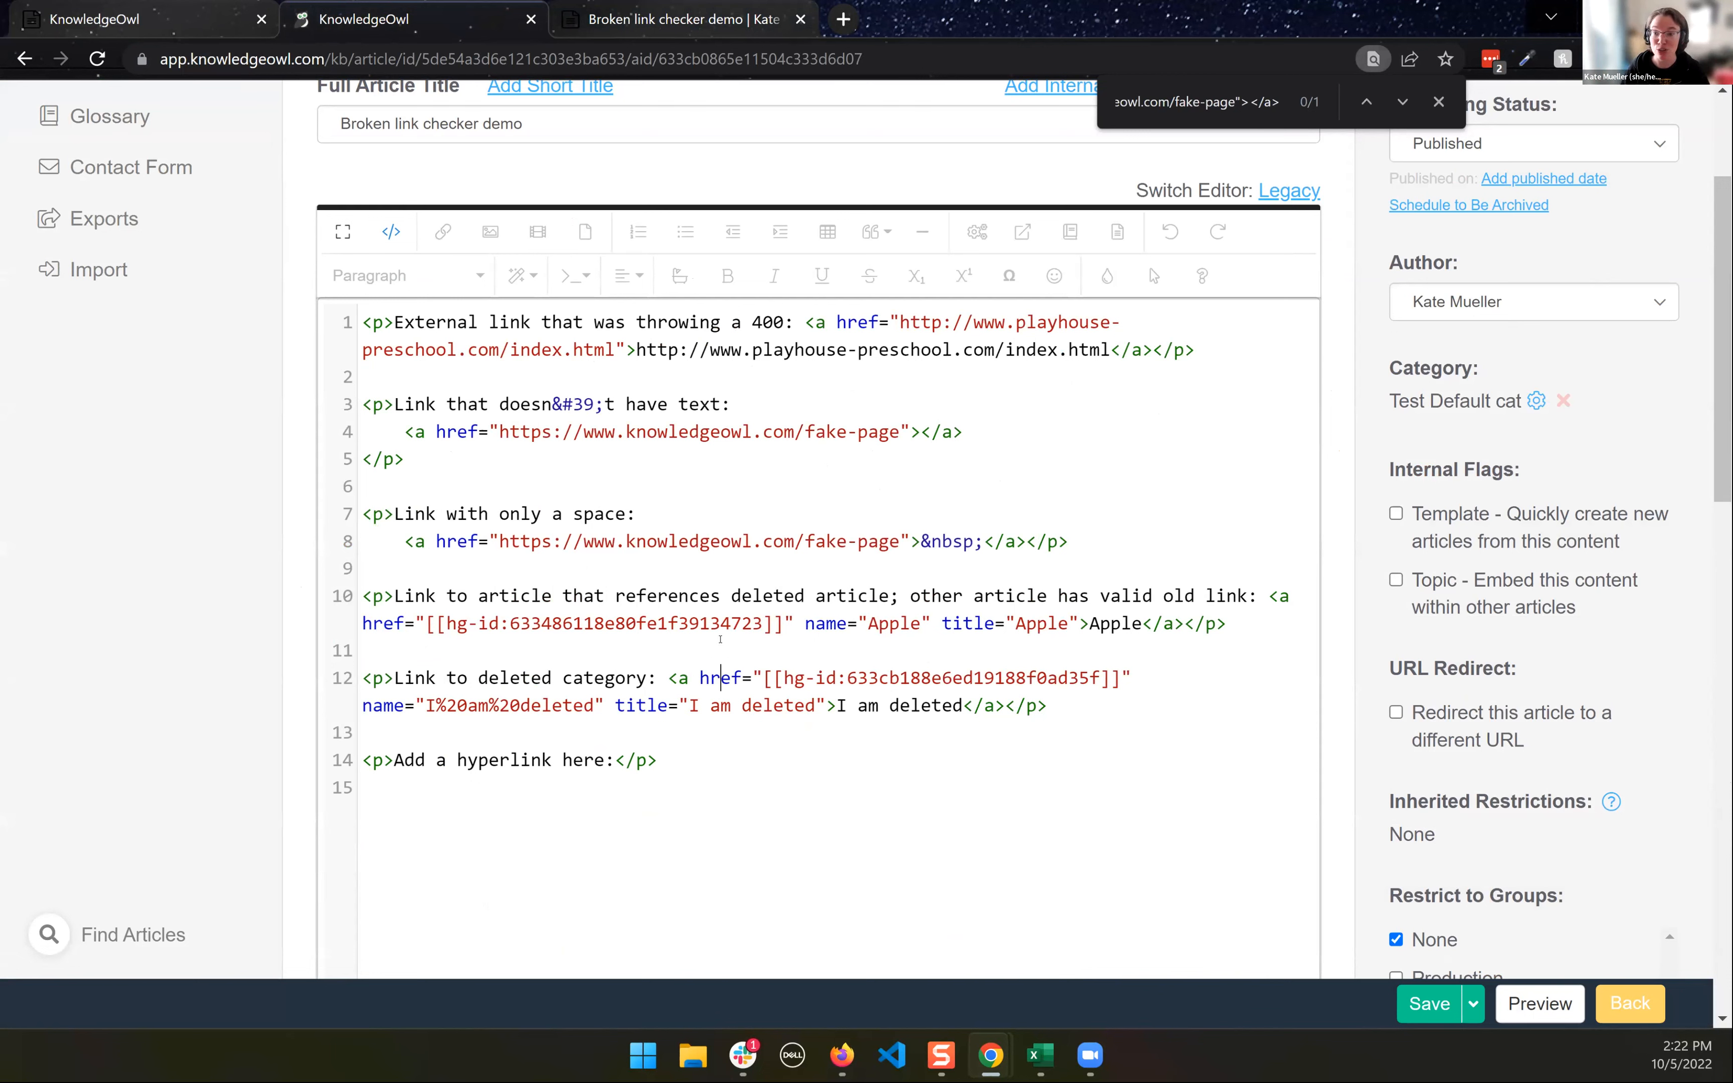
# - Leave the article without saving and review the redirect-link prompt option under Editor Settings in the Basic settings
pyautogui.scroll(3, 968, 382)
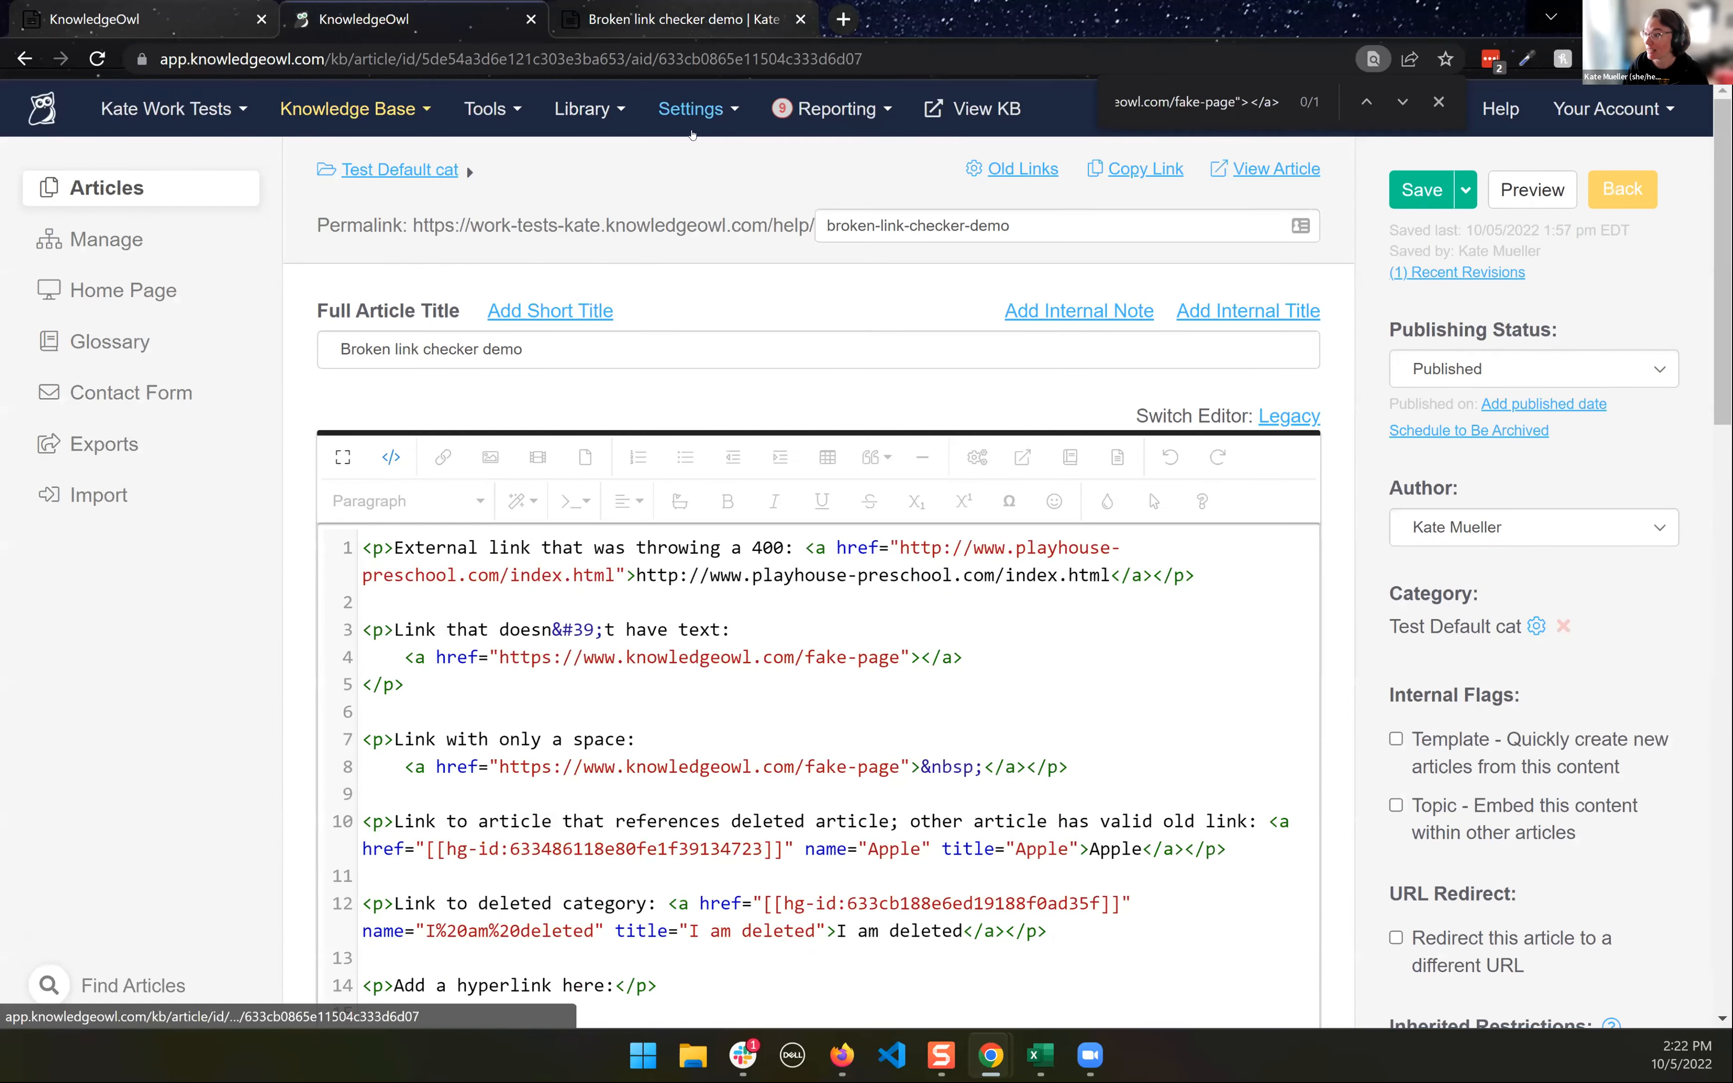
pyautogui.click(691, 109)
pyautogui.click(709, 184)
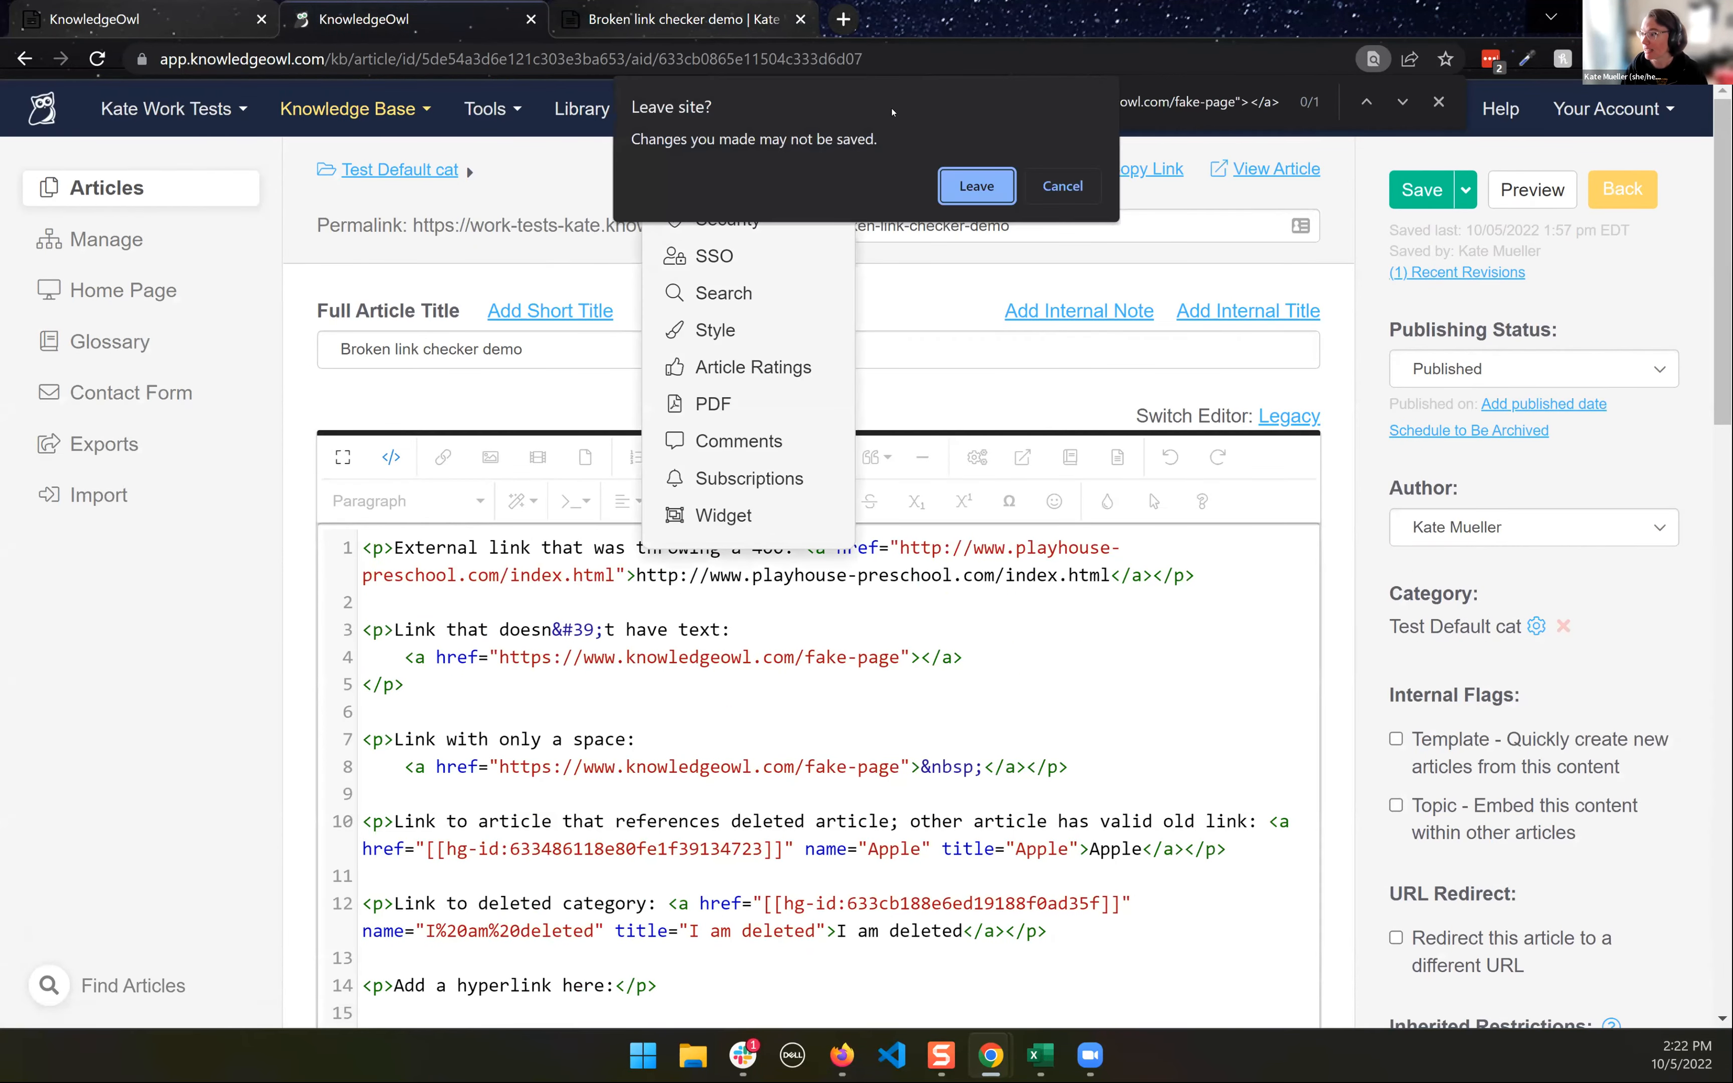
pyautogui.click(991, 192)
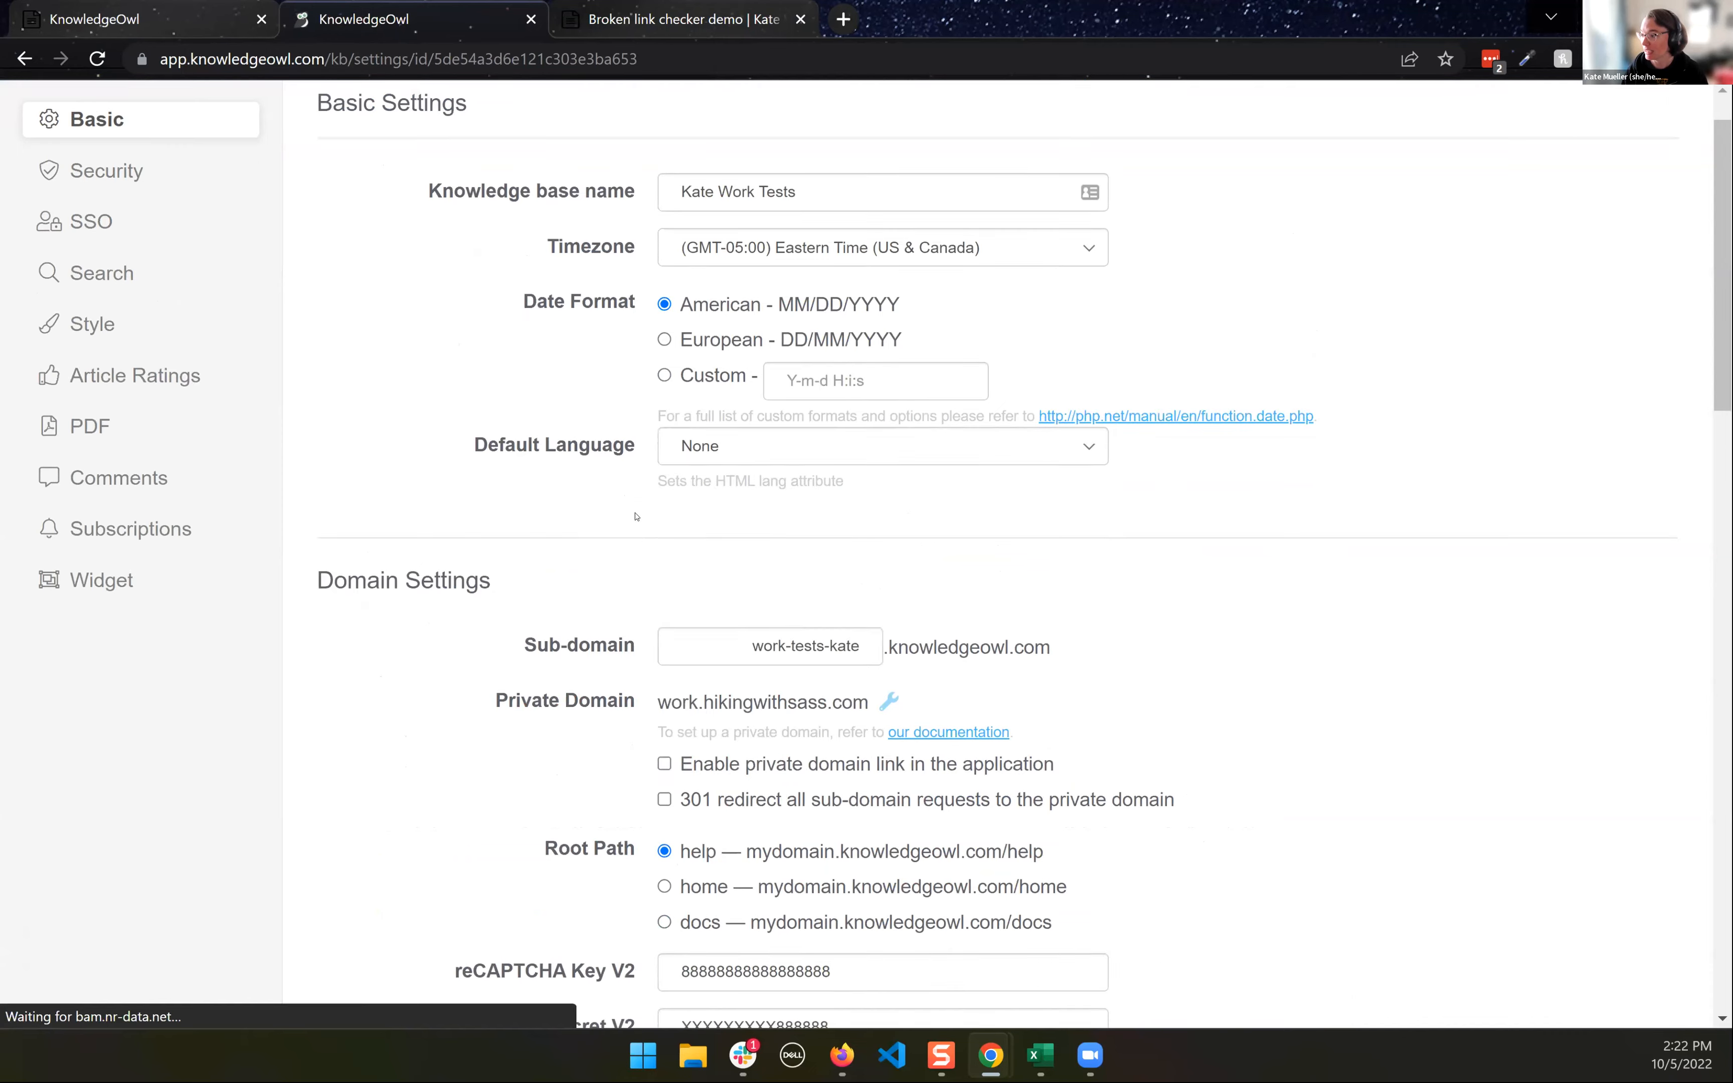
pyautogui.scroll(-20, 635, 516)
pyautogui.click(744, 728)
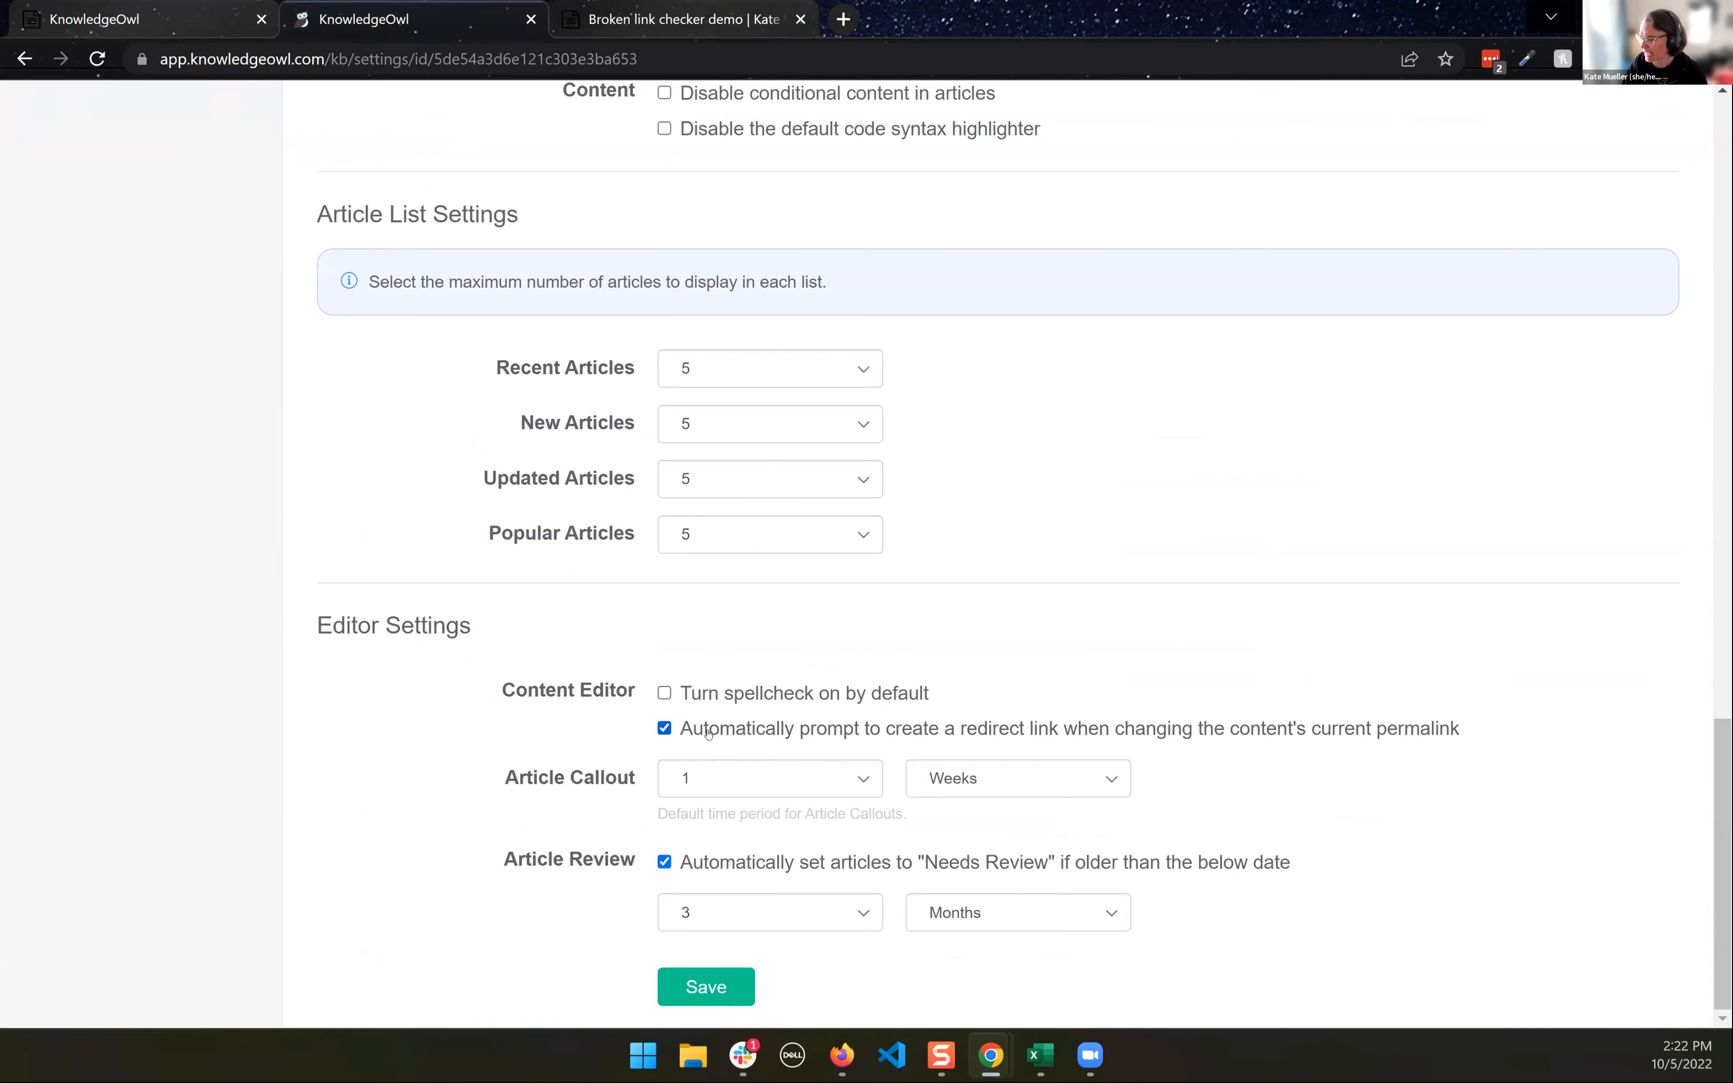
pyautogui.scroll(20, 1037, 495)
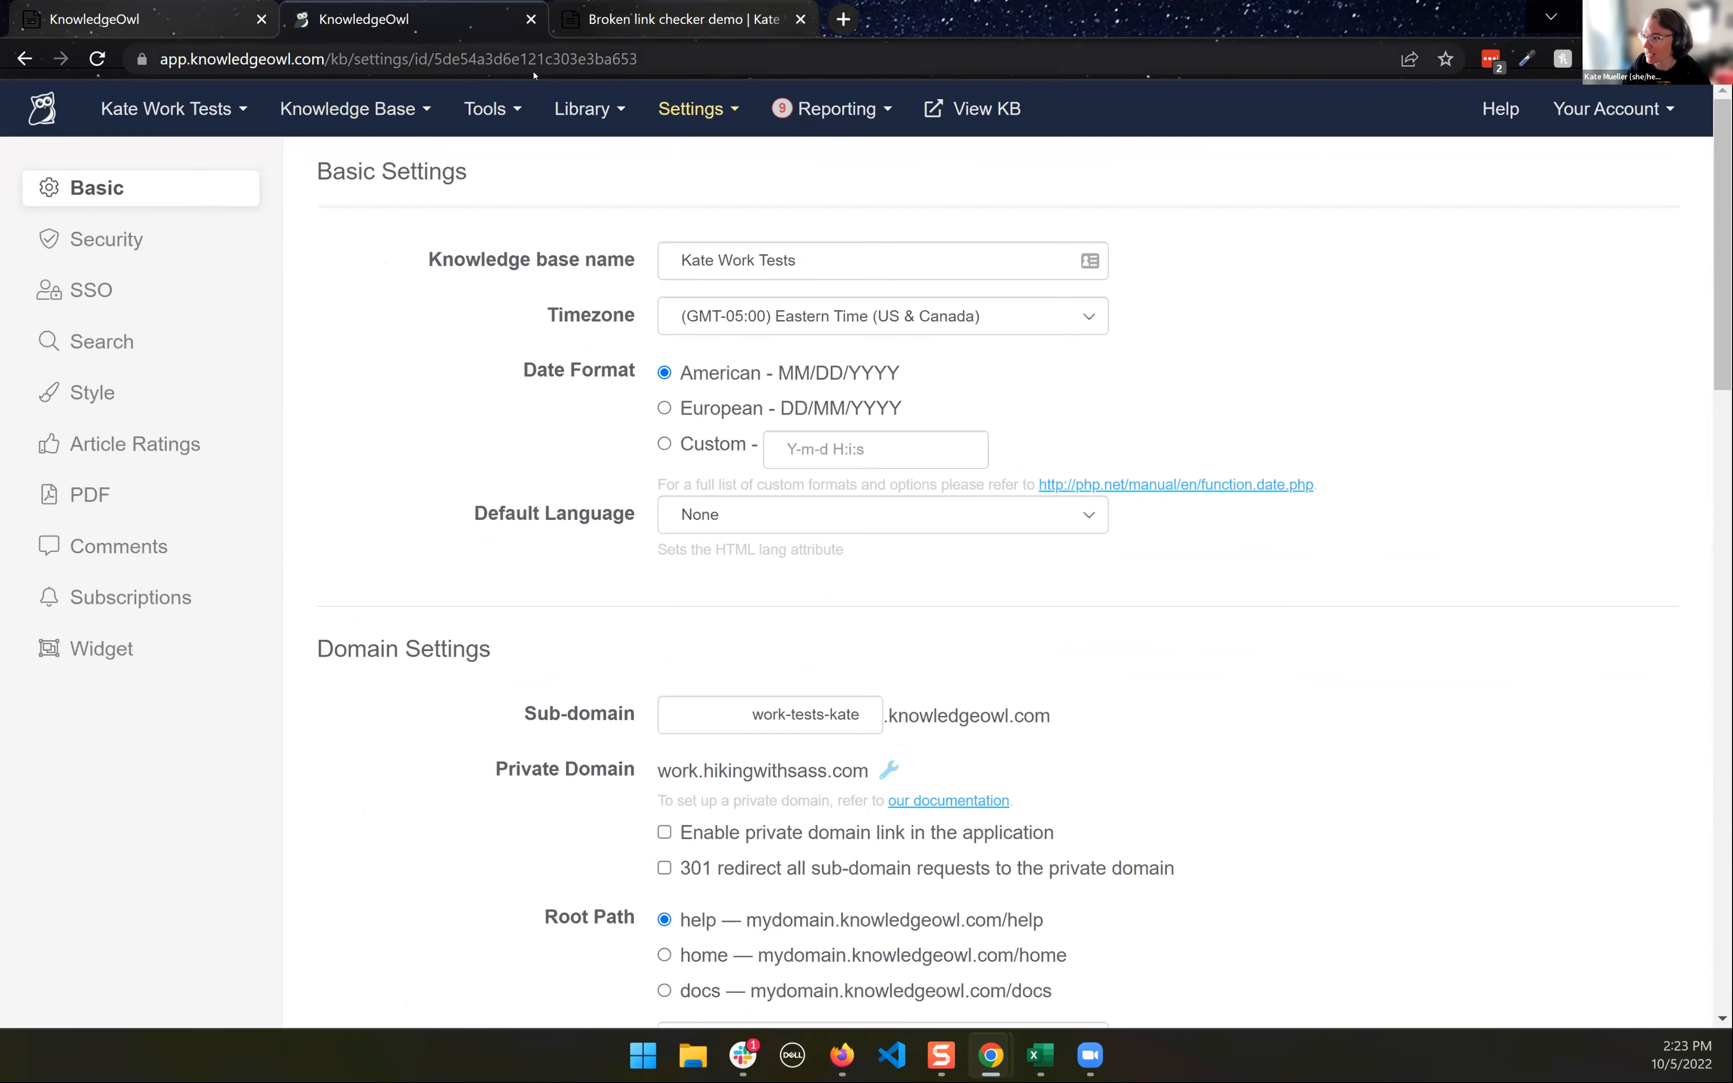
# - Return to the knowledge base articles and open "Test article" in Test Default cat for editing
pyautogui.click(378, 112)
pyautogui.click(350, 183)
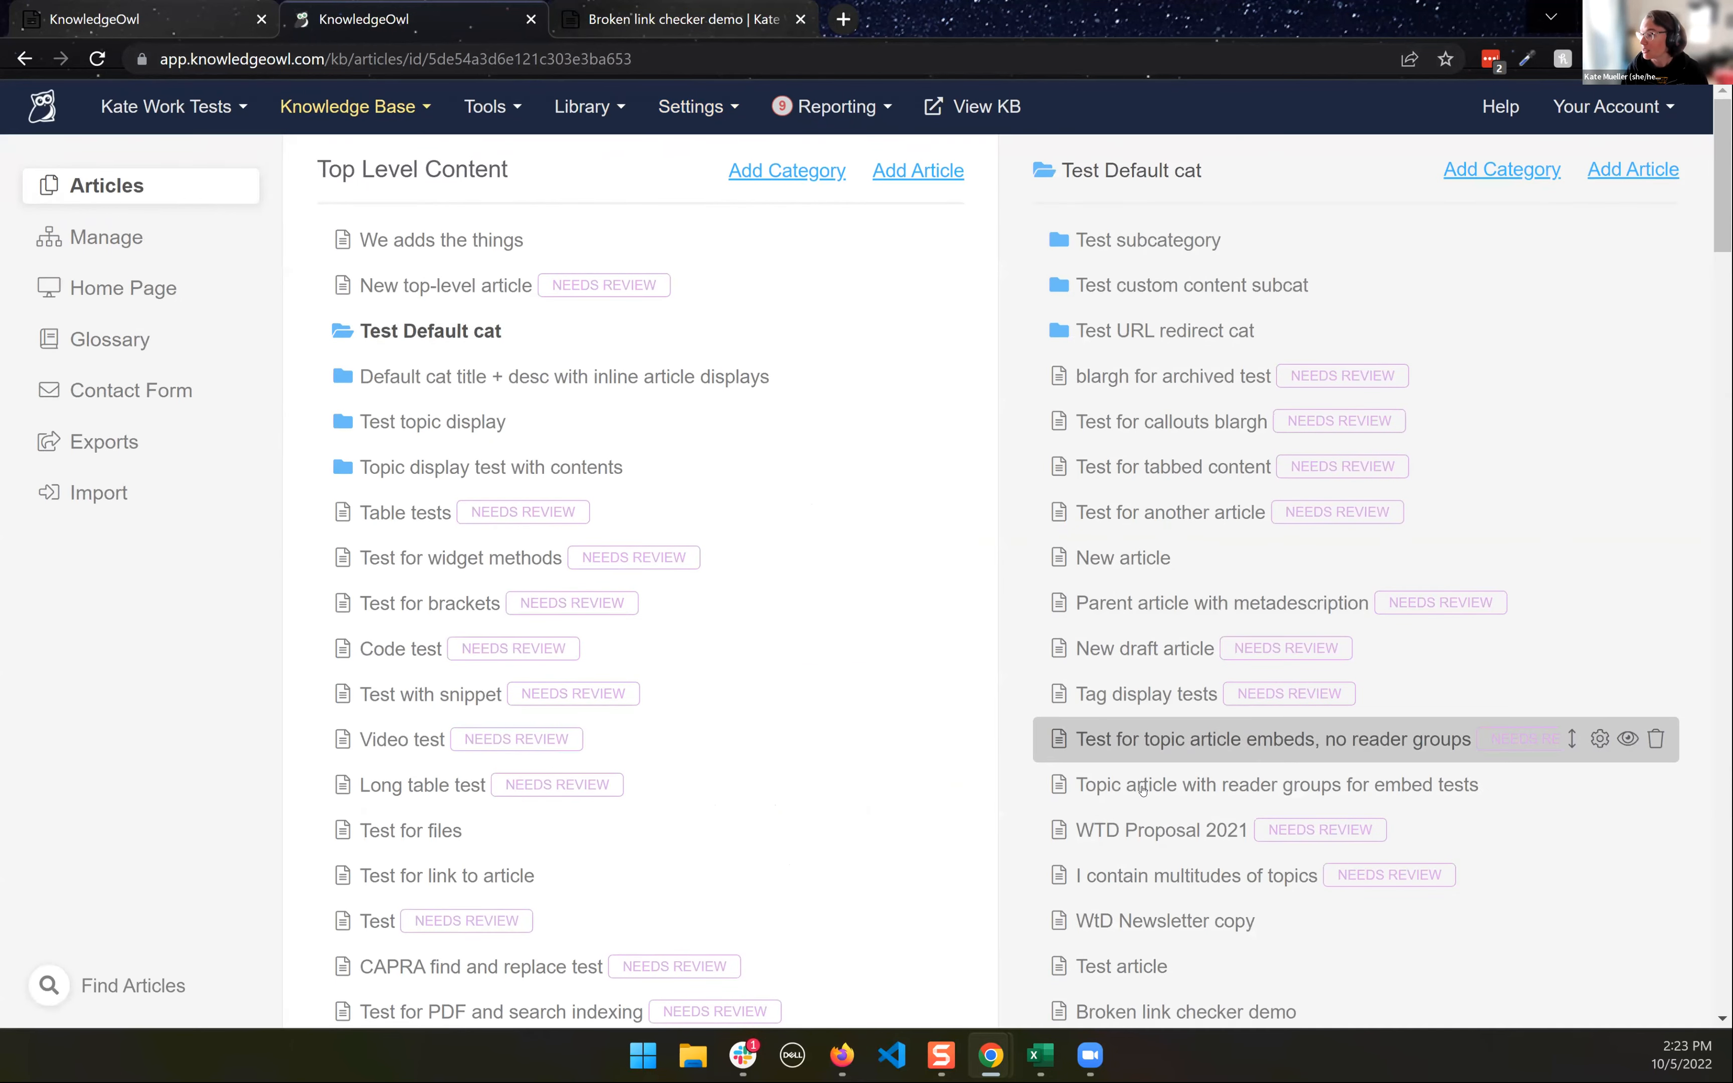
pyautogui.scroll(-3, 1138, 749)
pyautogui.click(1137, 749)
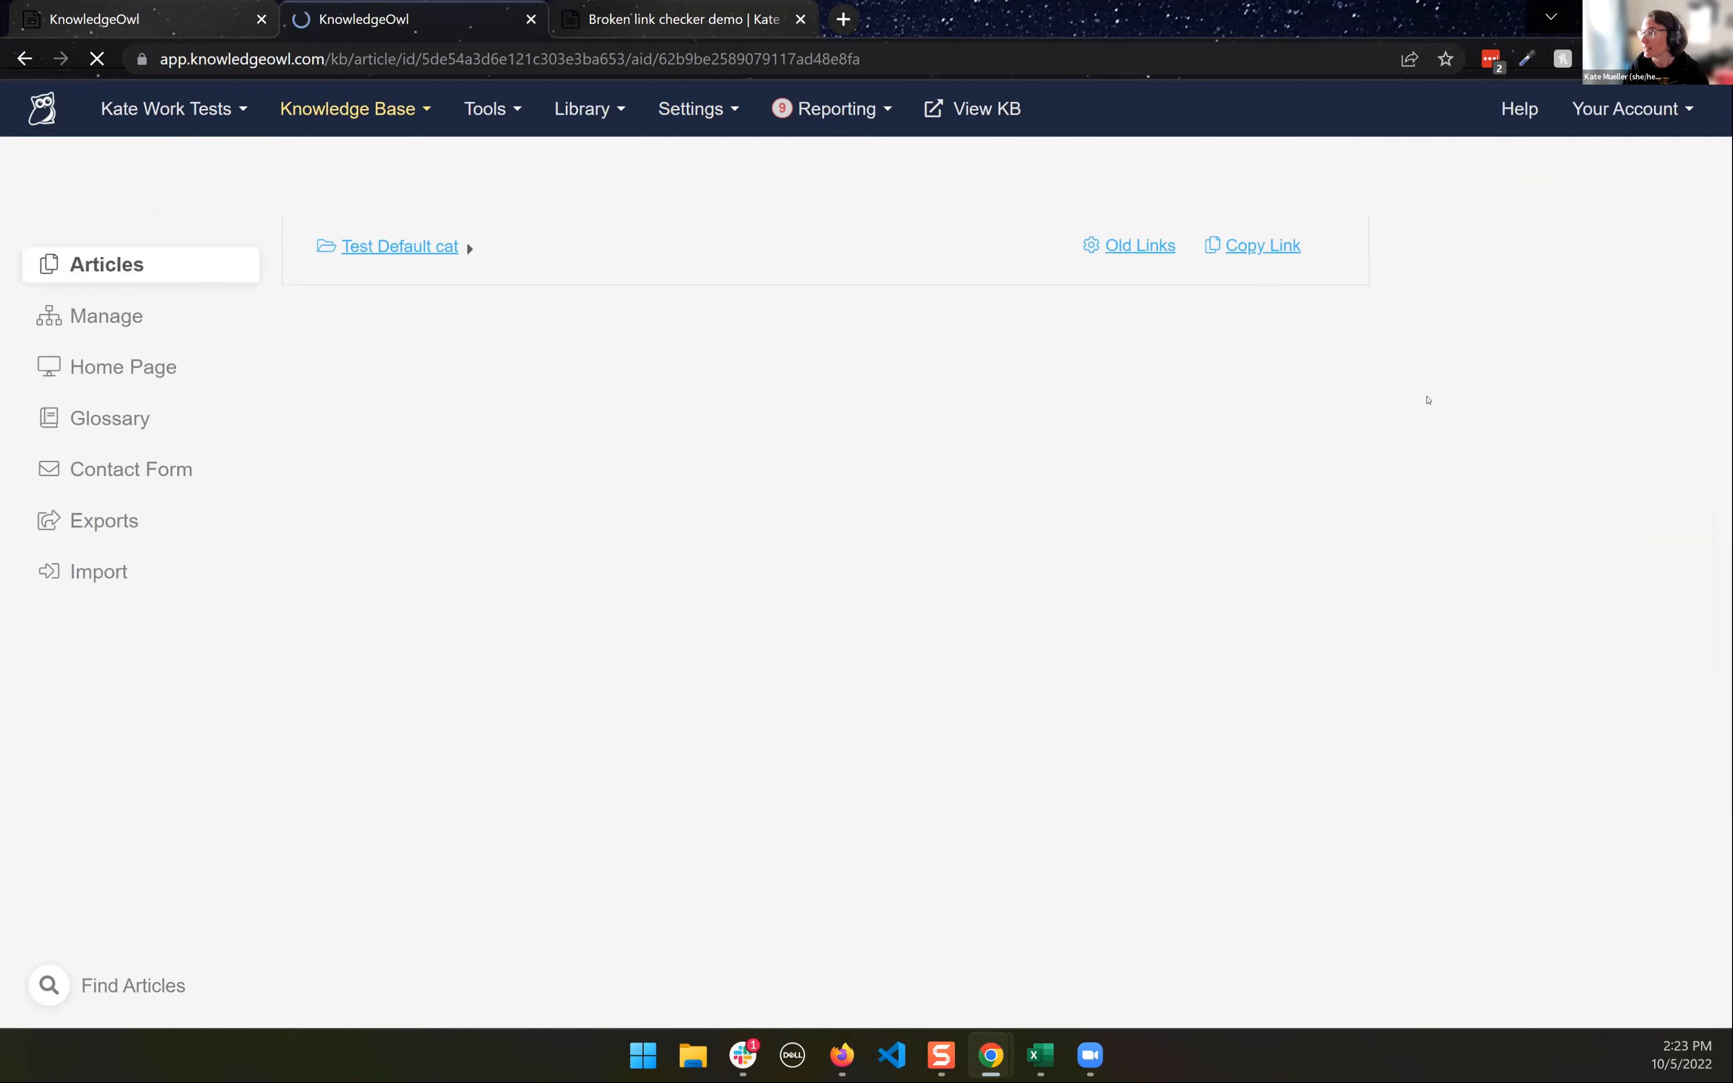
# - Set Test article's publishing status to Deleted with a redirect to the Apple article, and save it
pyautogui.click(1533, 348)
pyautogui.press('Return')
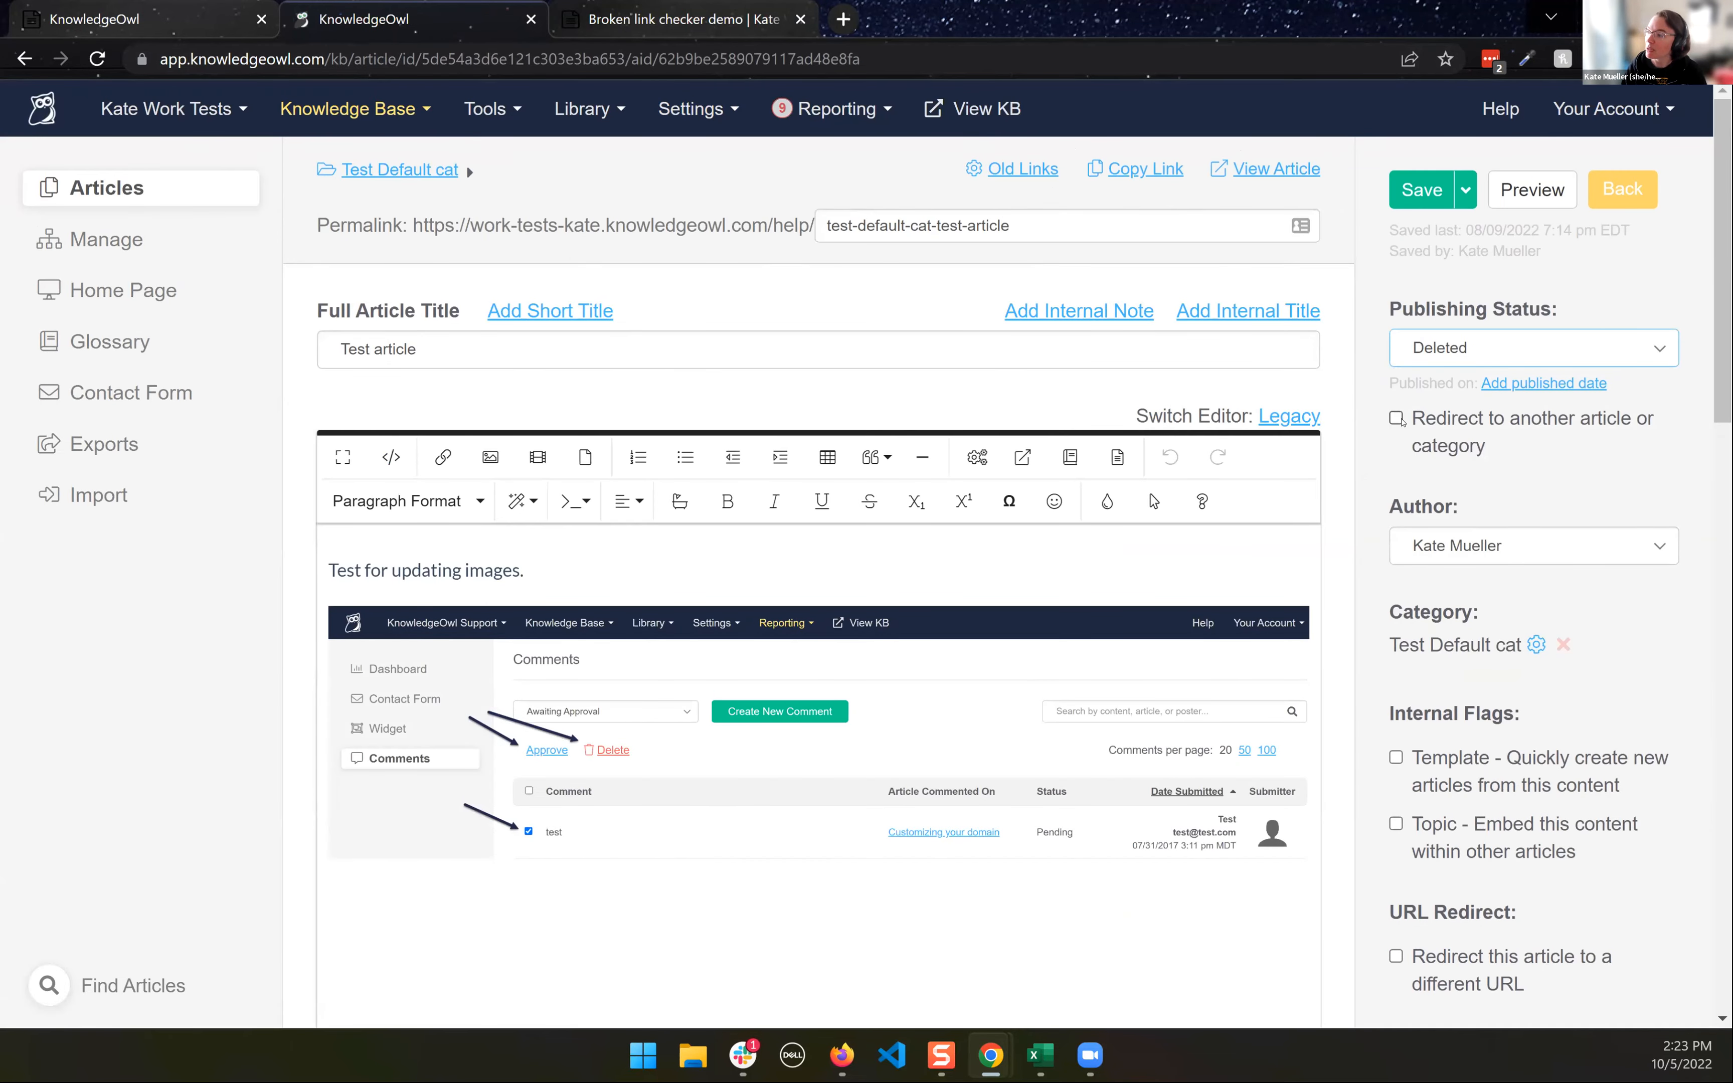
pyautogui.click(1481, 470)
pyautogui.click(1497, 493)
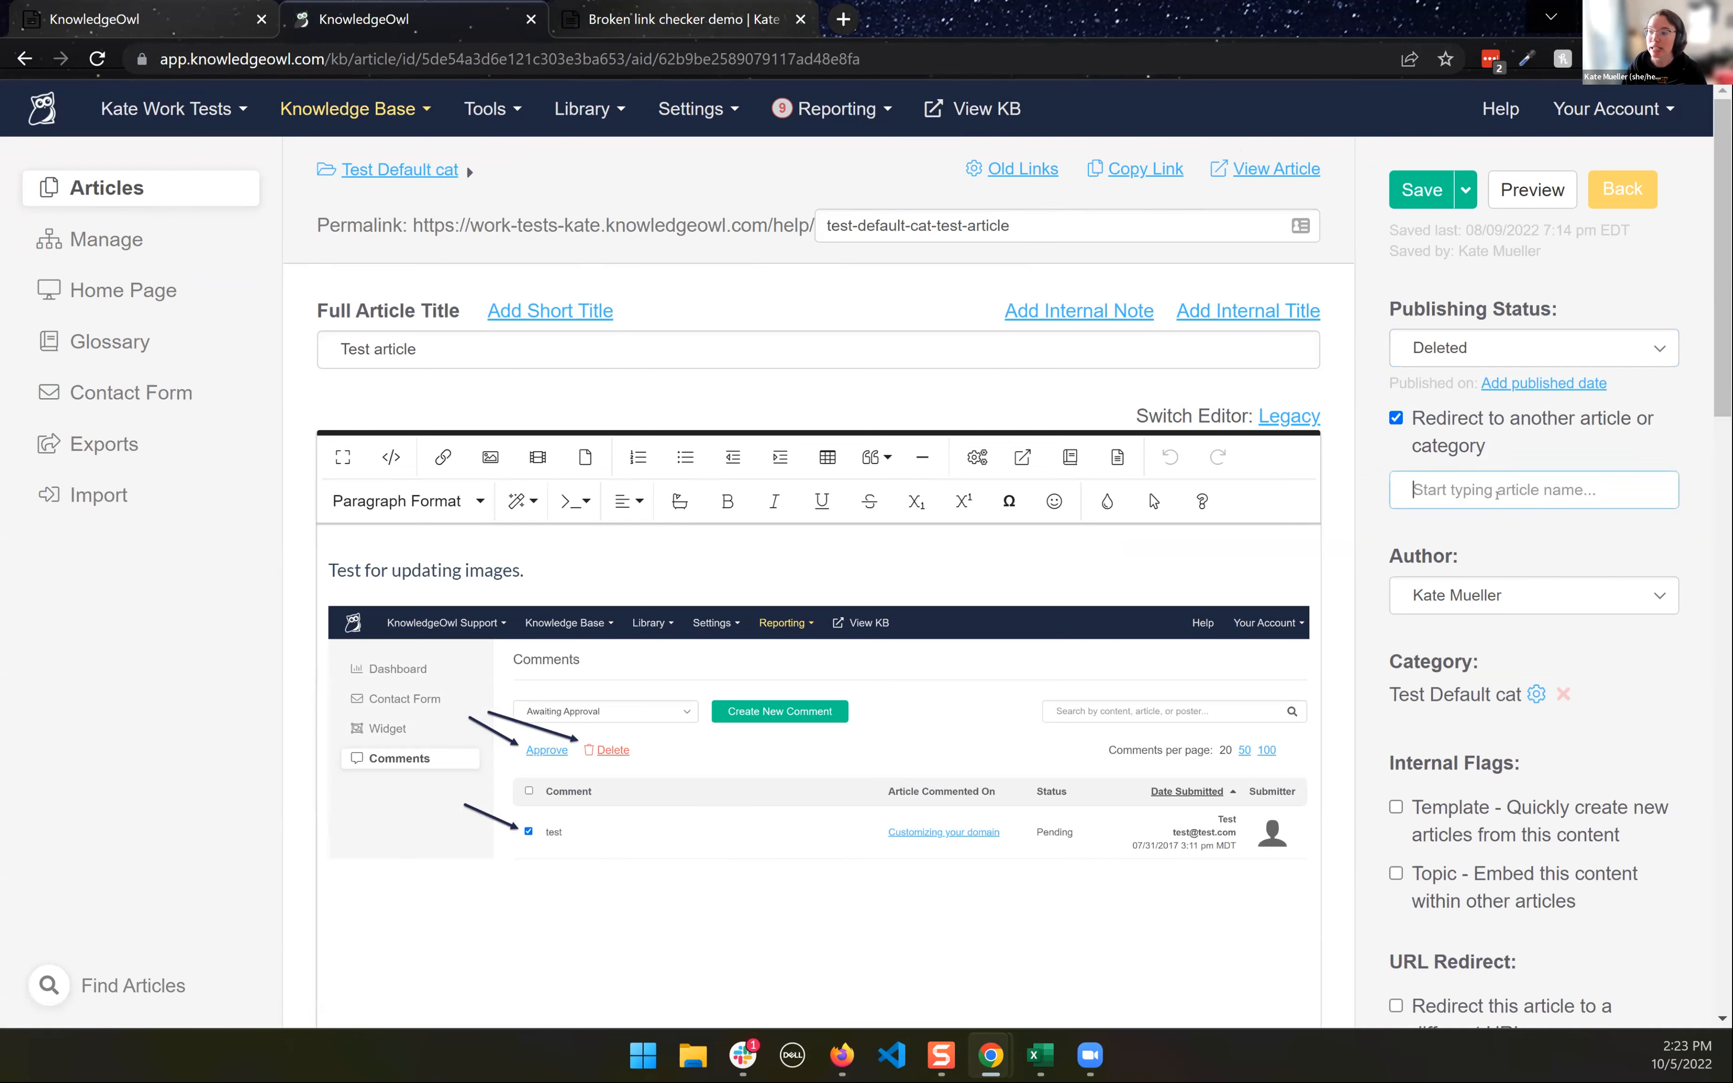
pyautogui.write('apple')
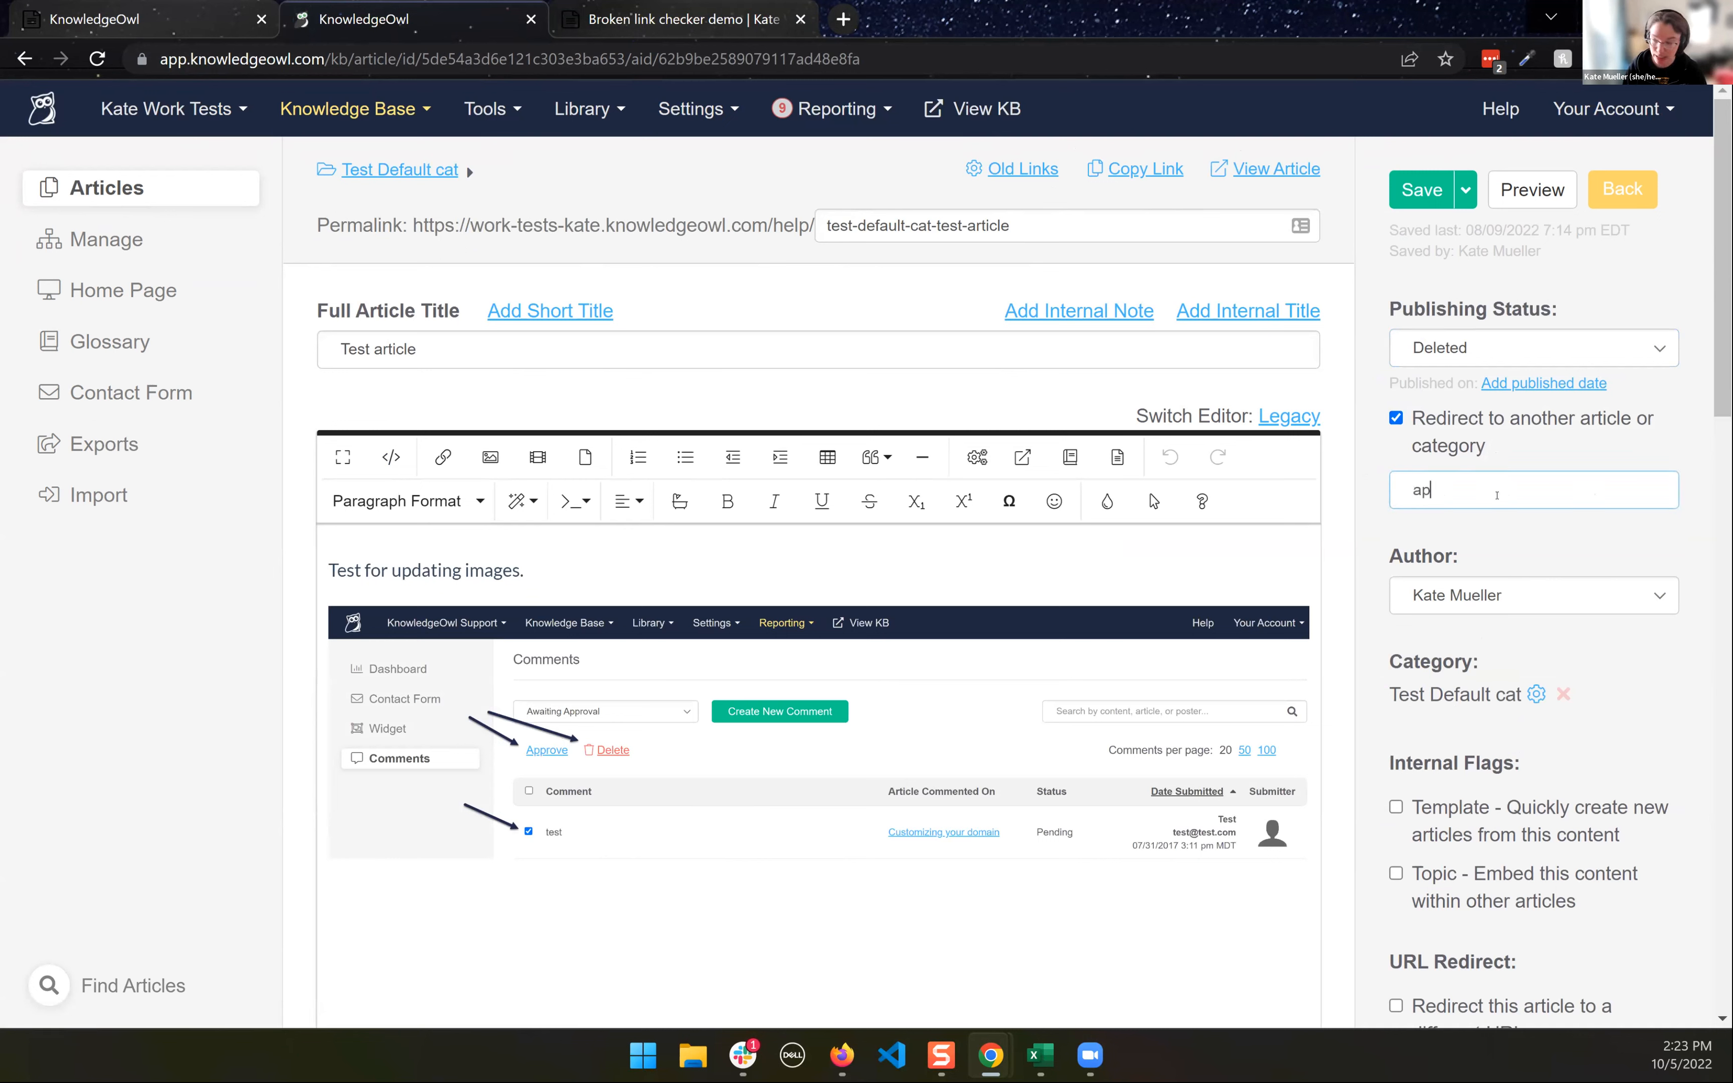
pyautogui.click(1475, 523)
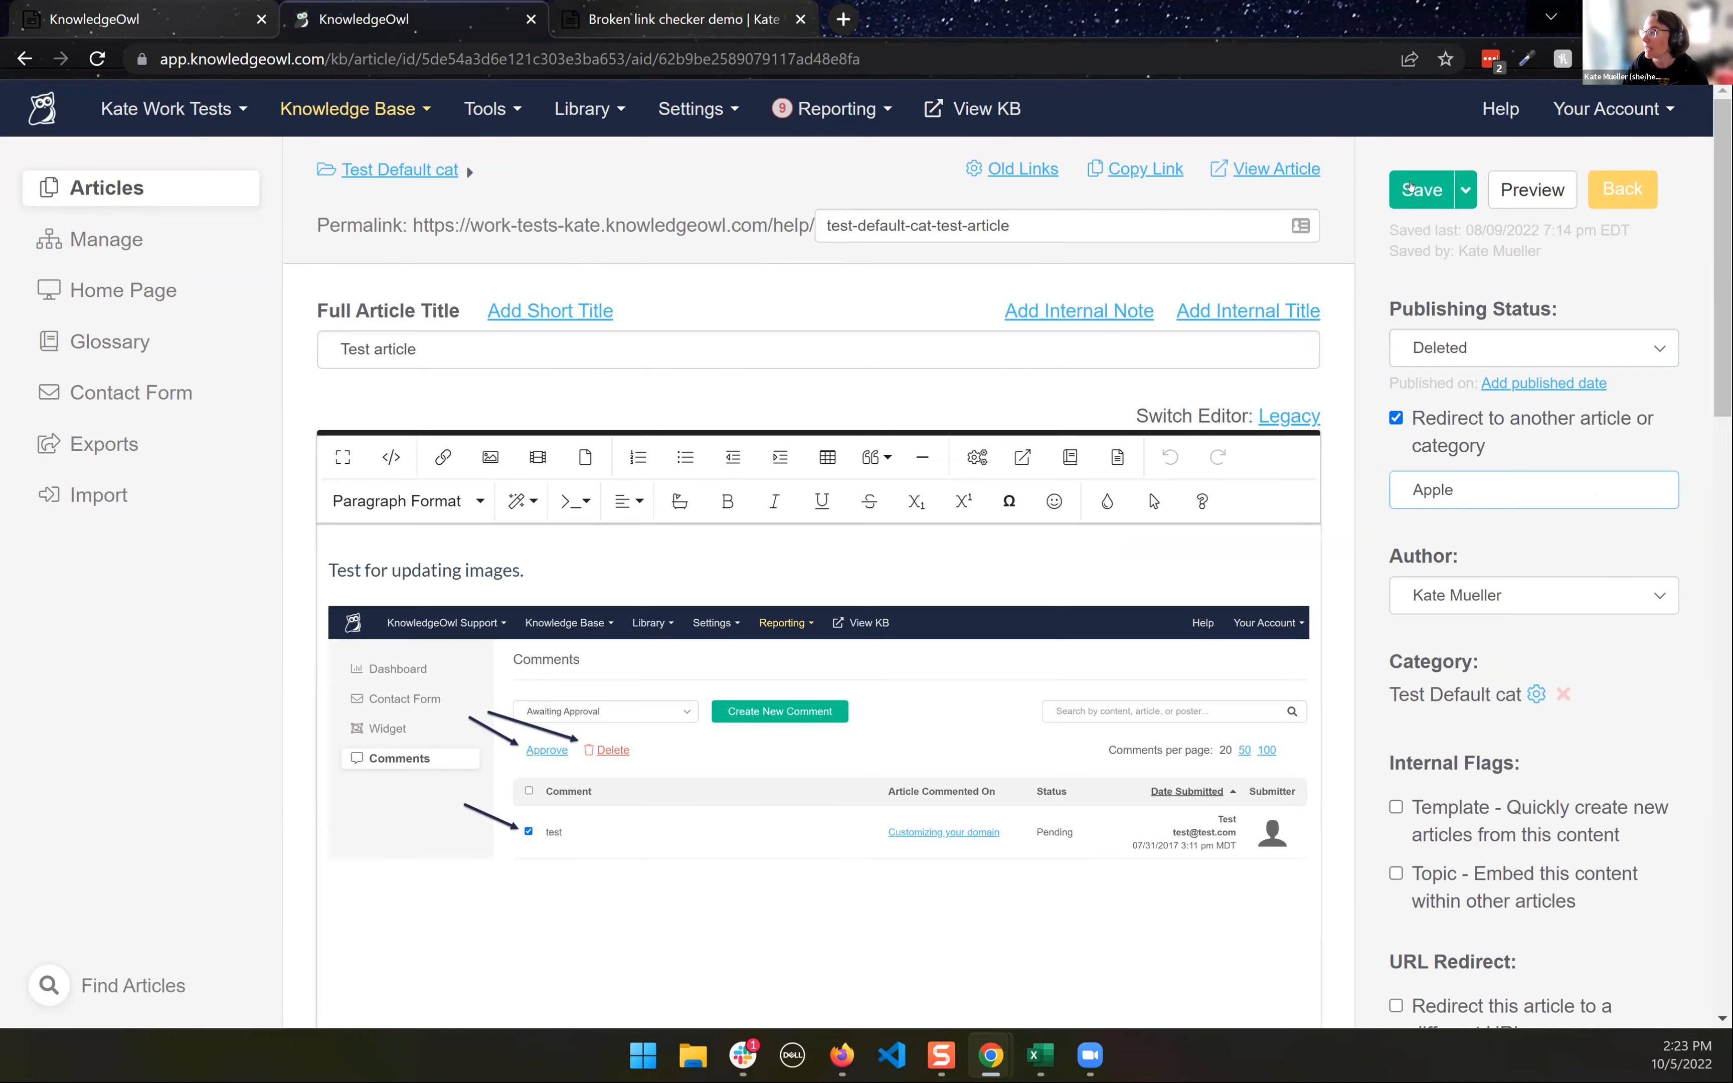
pyautogui.click(1410, 200)
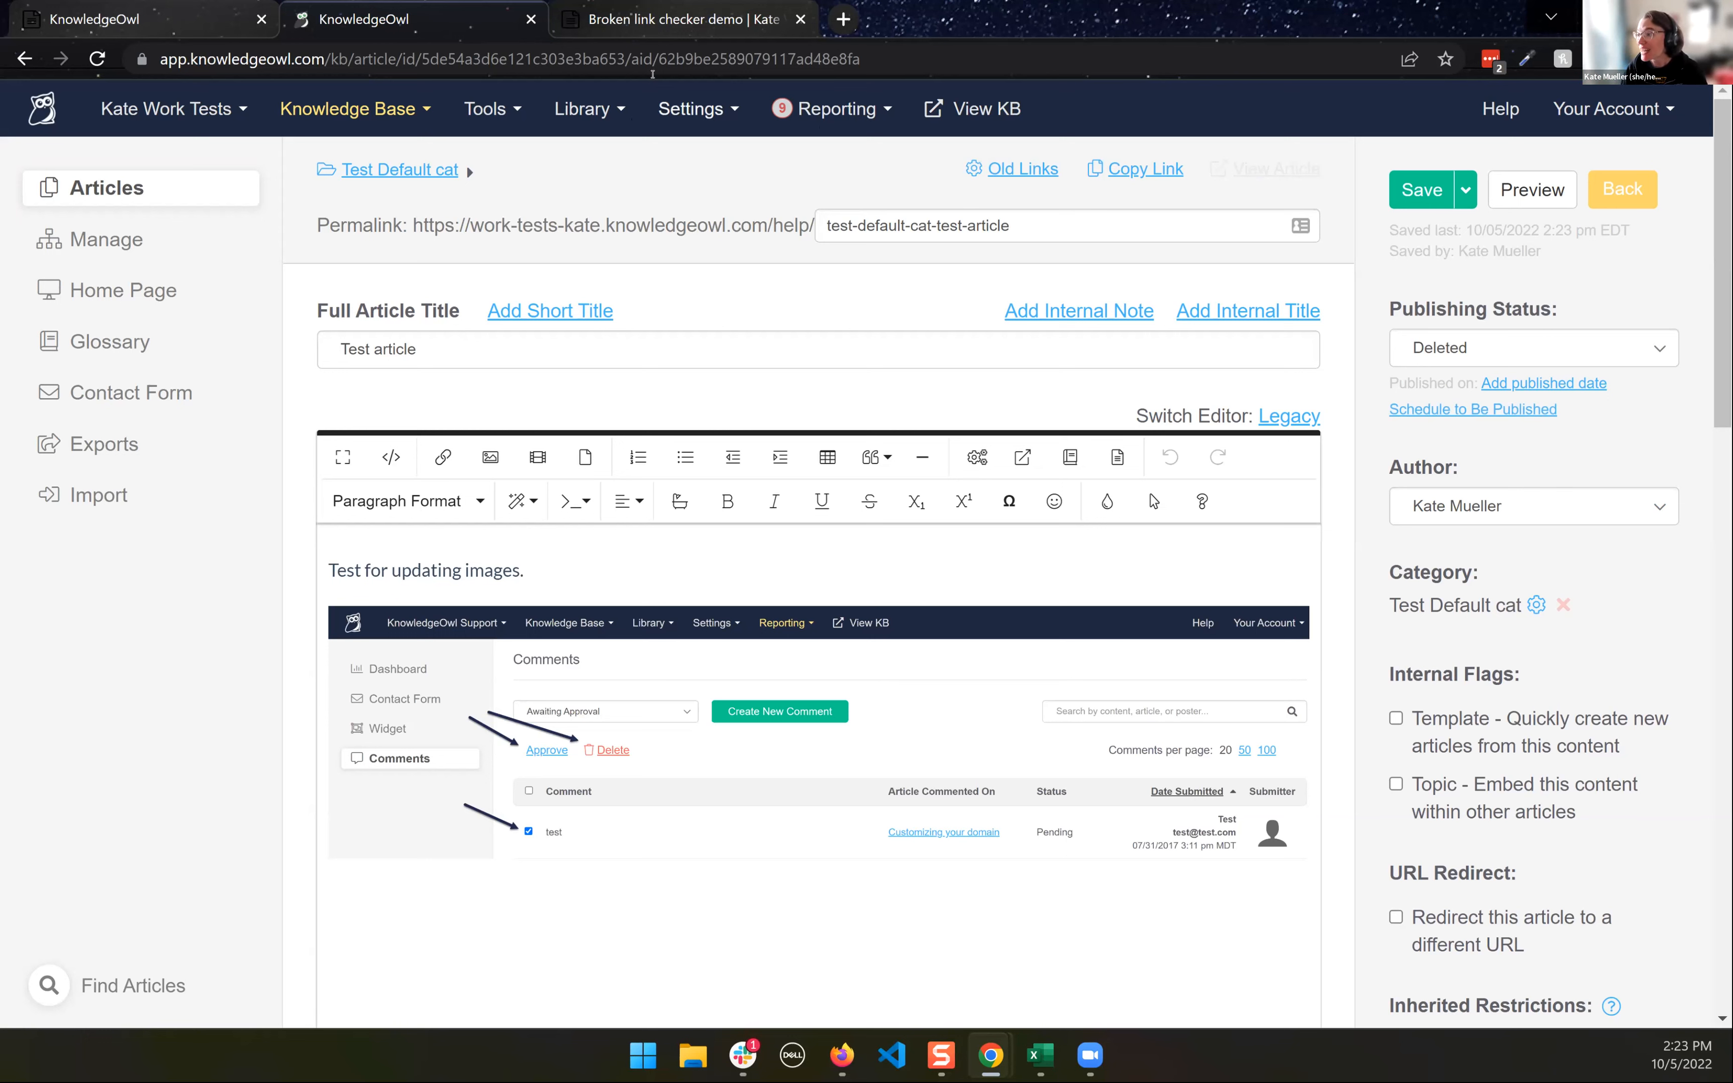
# - Highlight Test article's ID in the URL, and reopen the Broken link checker demo article from Test Default cat
pyautogui.doubleClick(666, 59)
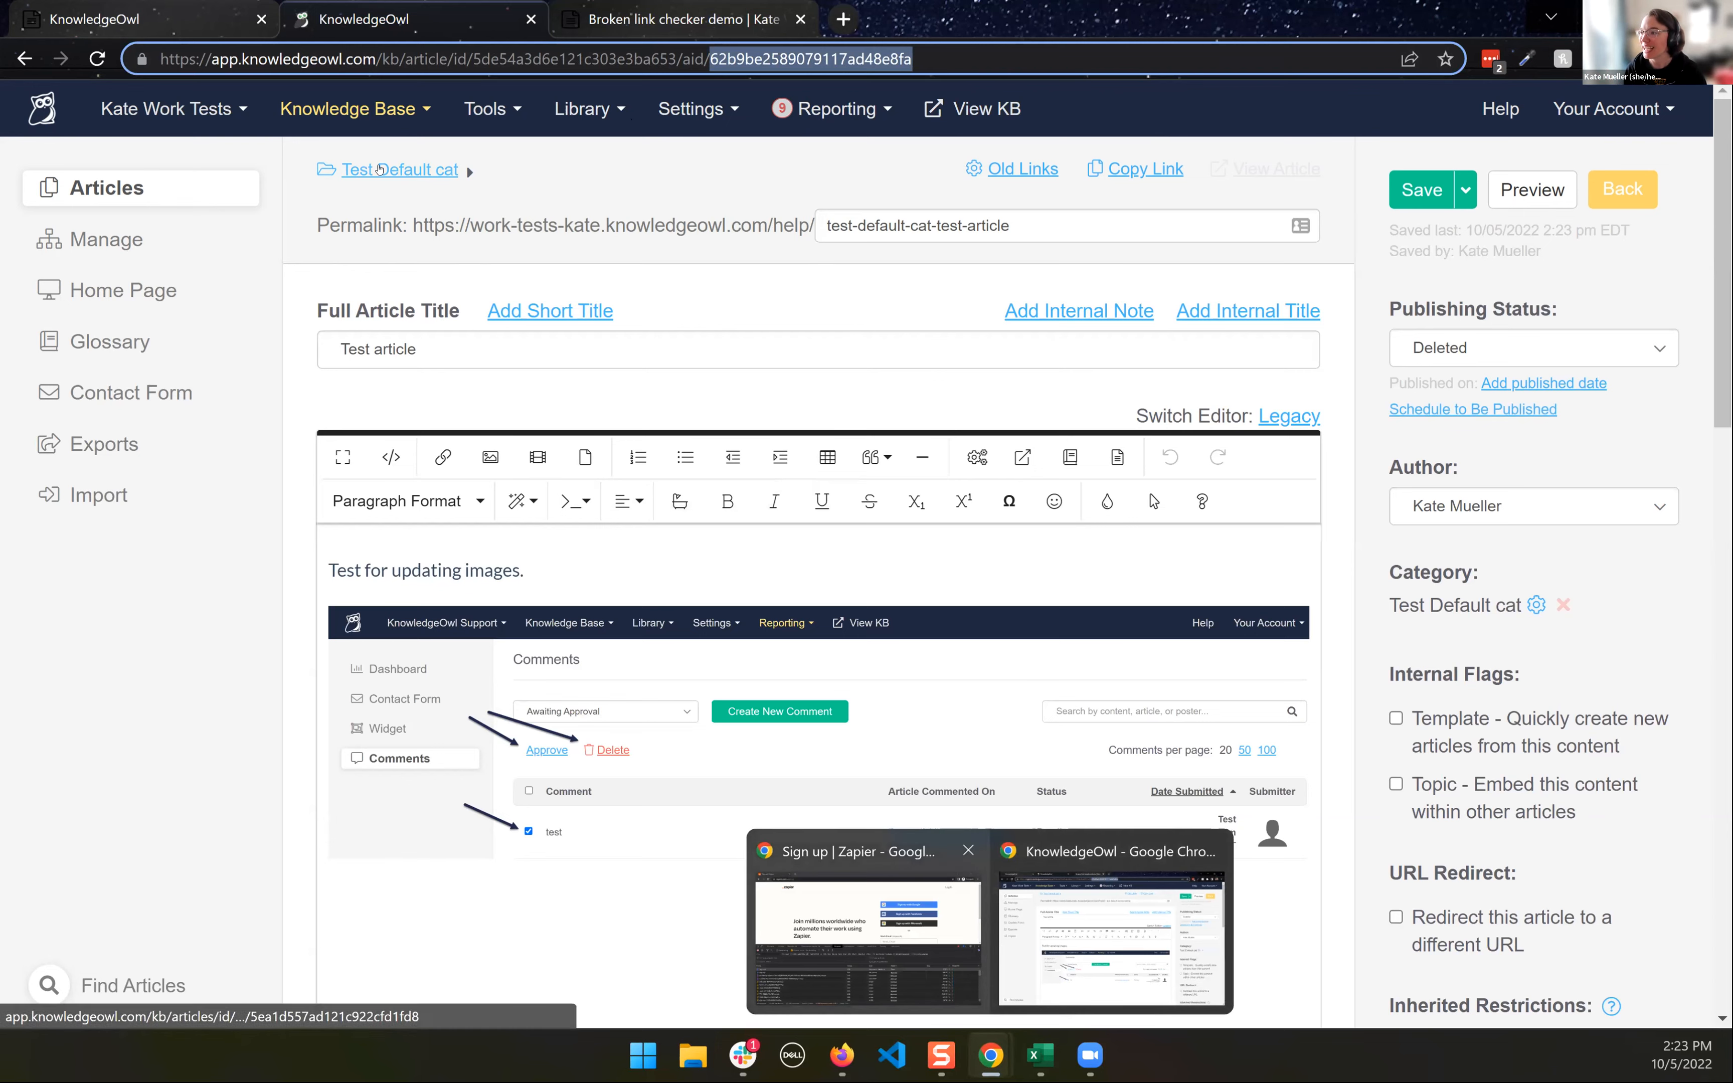
pyautogui.click(381, 169)
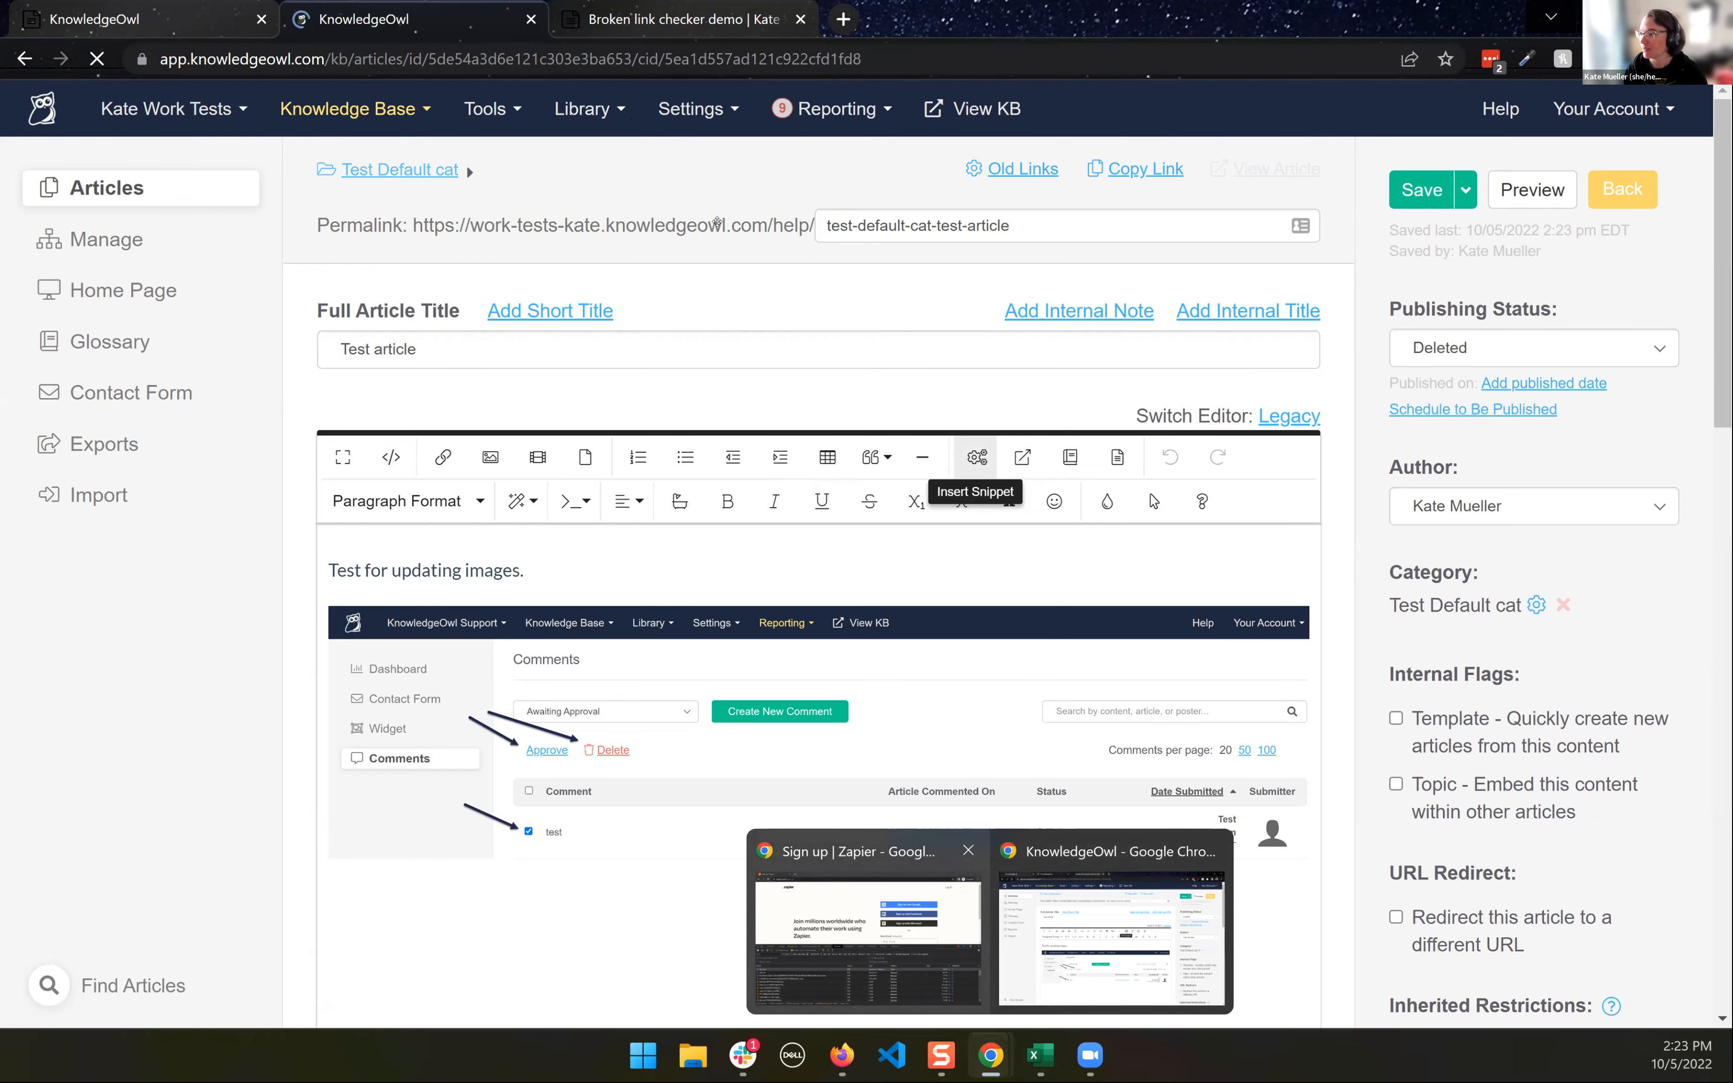
pyautogui.scroll(-8, 1137, 453)
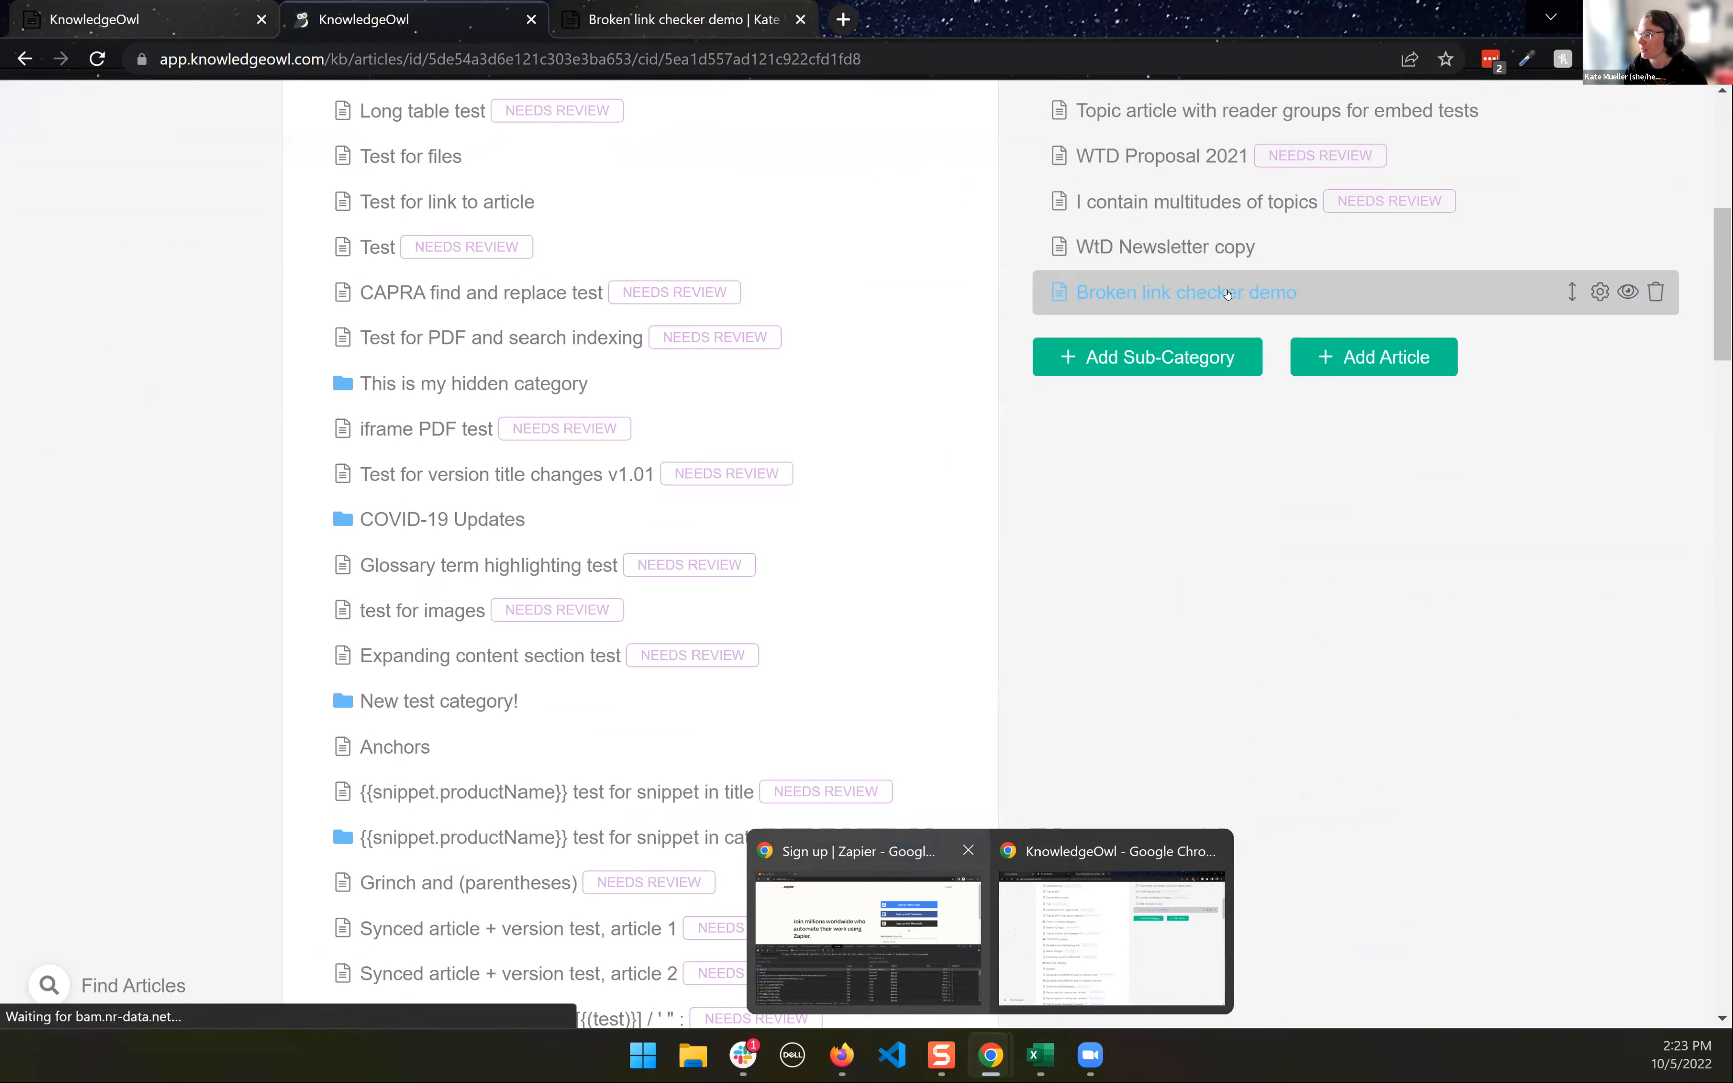
pyautogui.click(1227, 294)
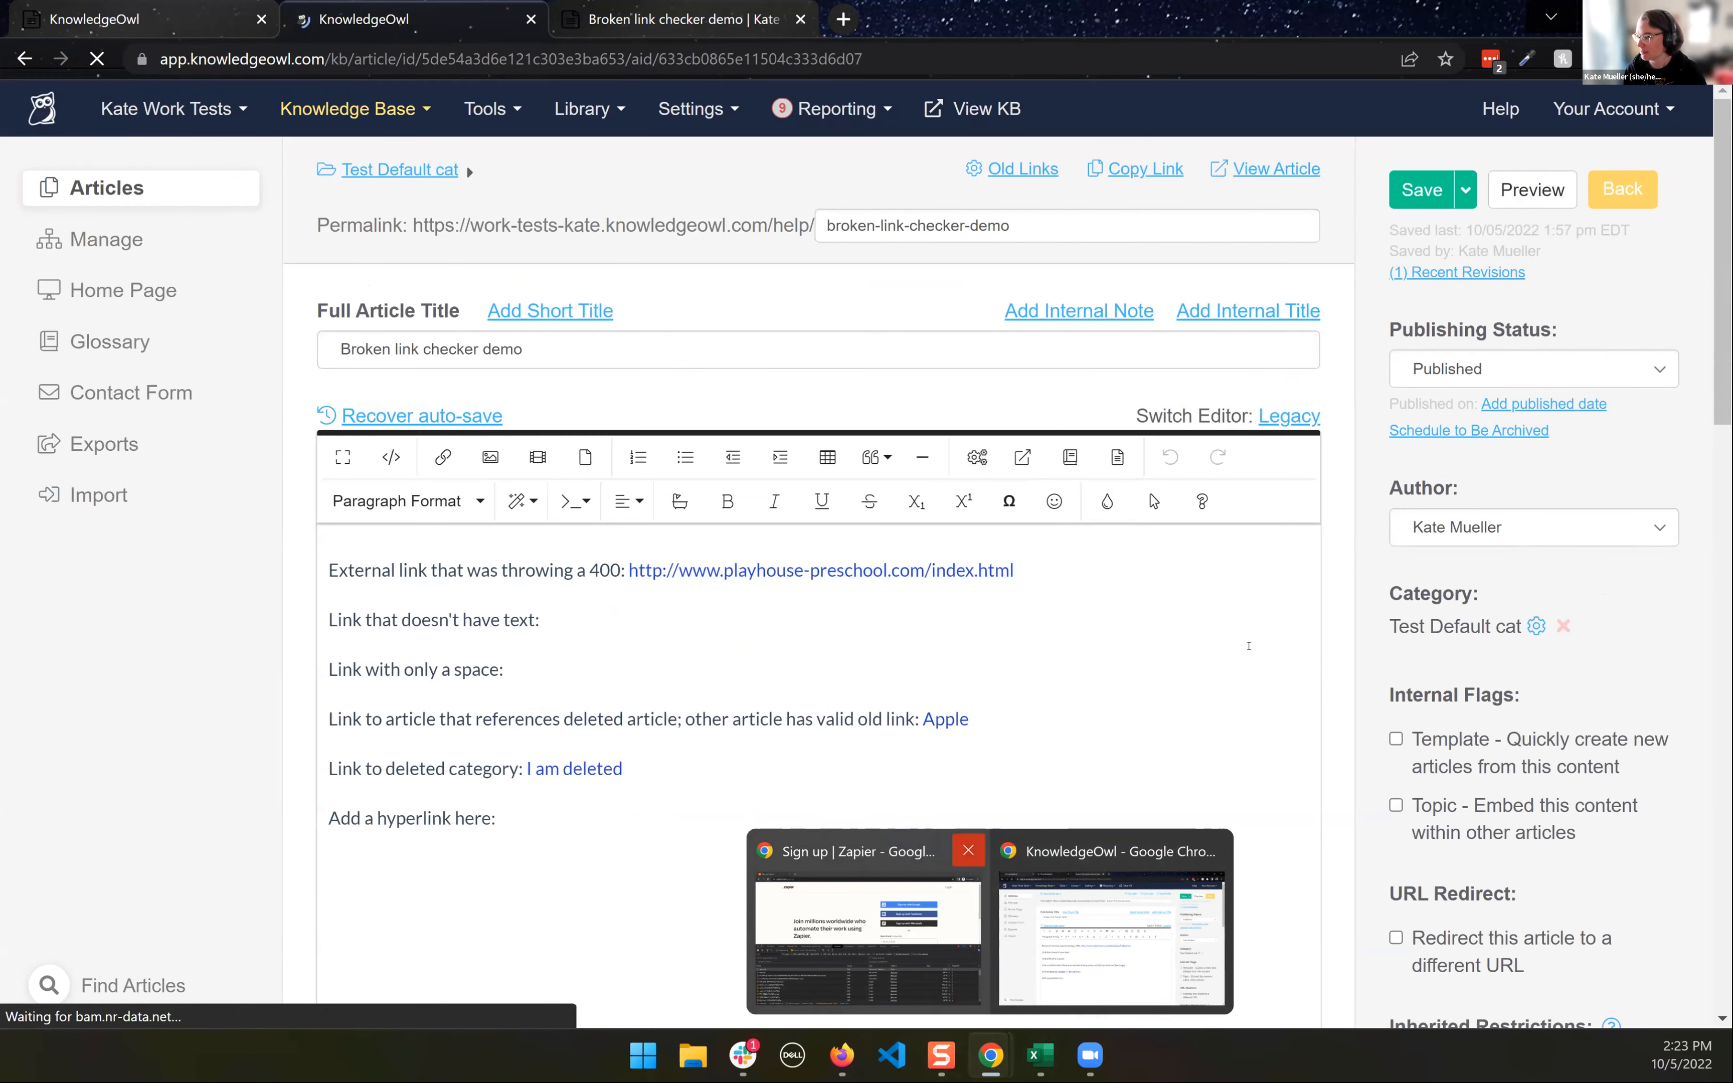
# - Close the separate Zapier sign-up browser window
pyautogui.click(1250, 645)
pyautogui.click(968, 851)
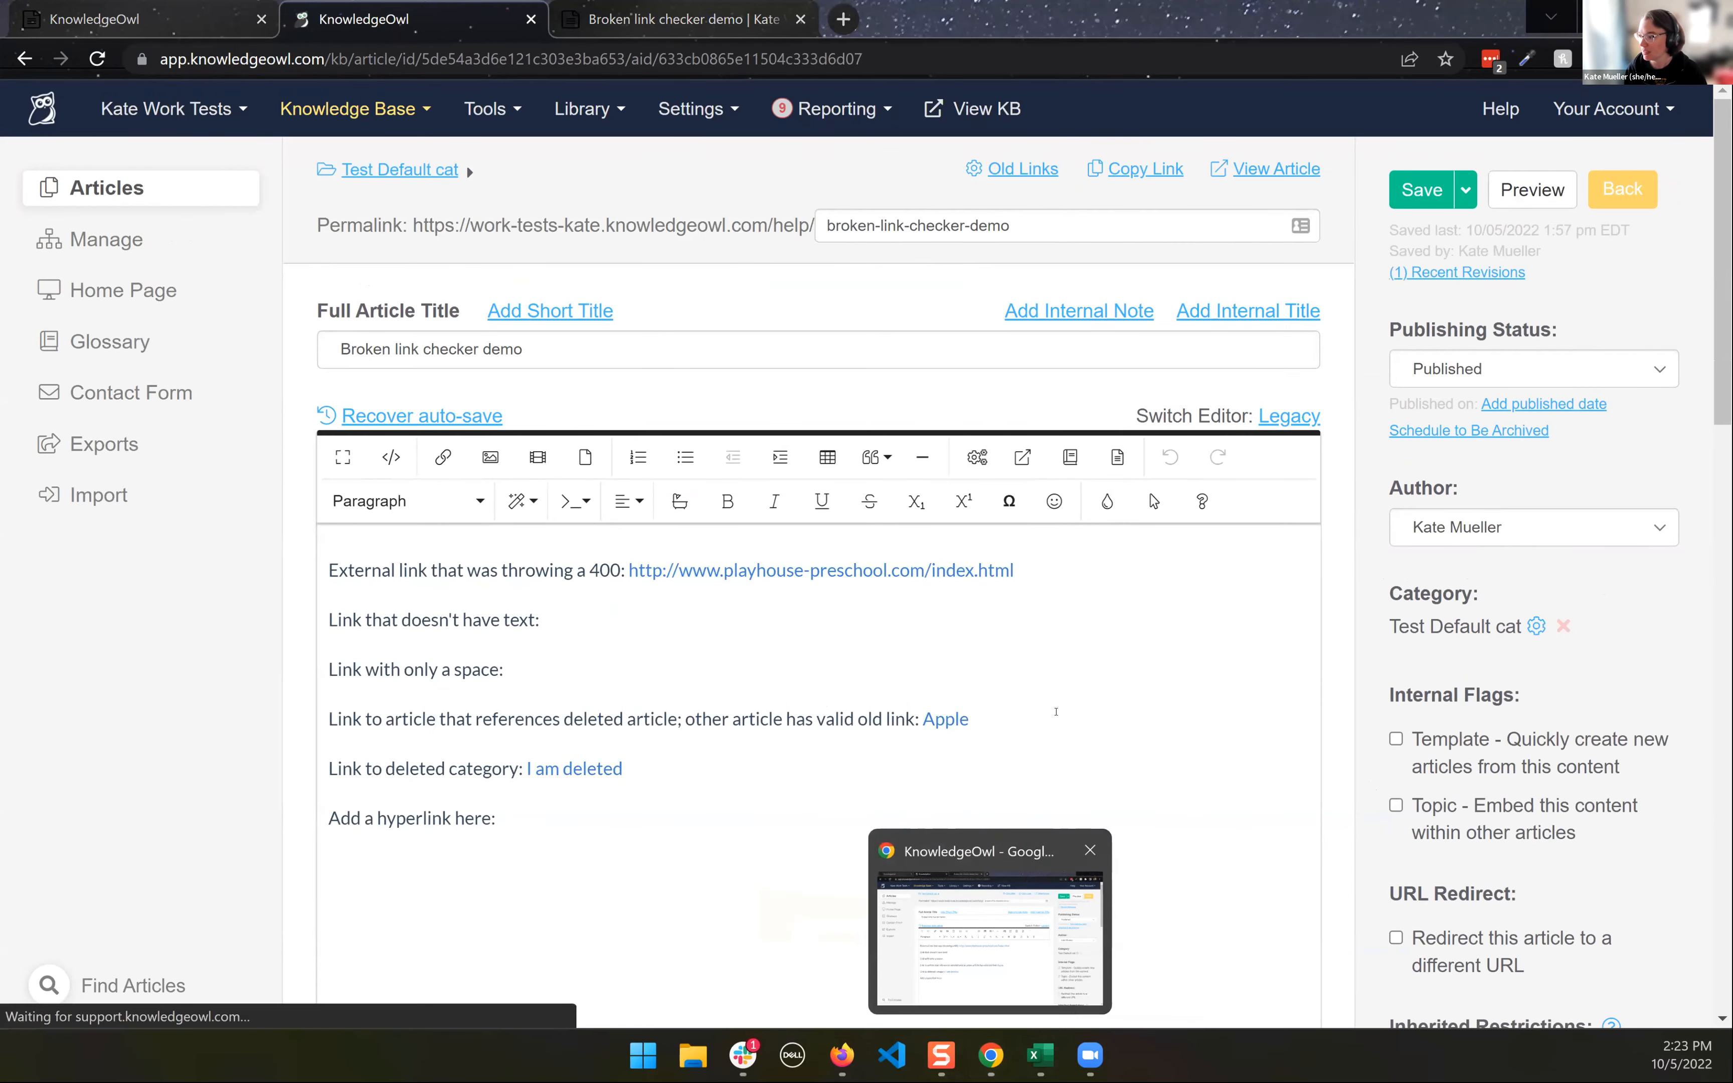
# - Open the article's code view and copy the deleted category's hg-id, 633cb188e6ed19188f0ad35f, from line 12
pyautogui.scroll(-3, 573, 514)
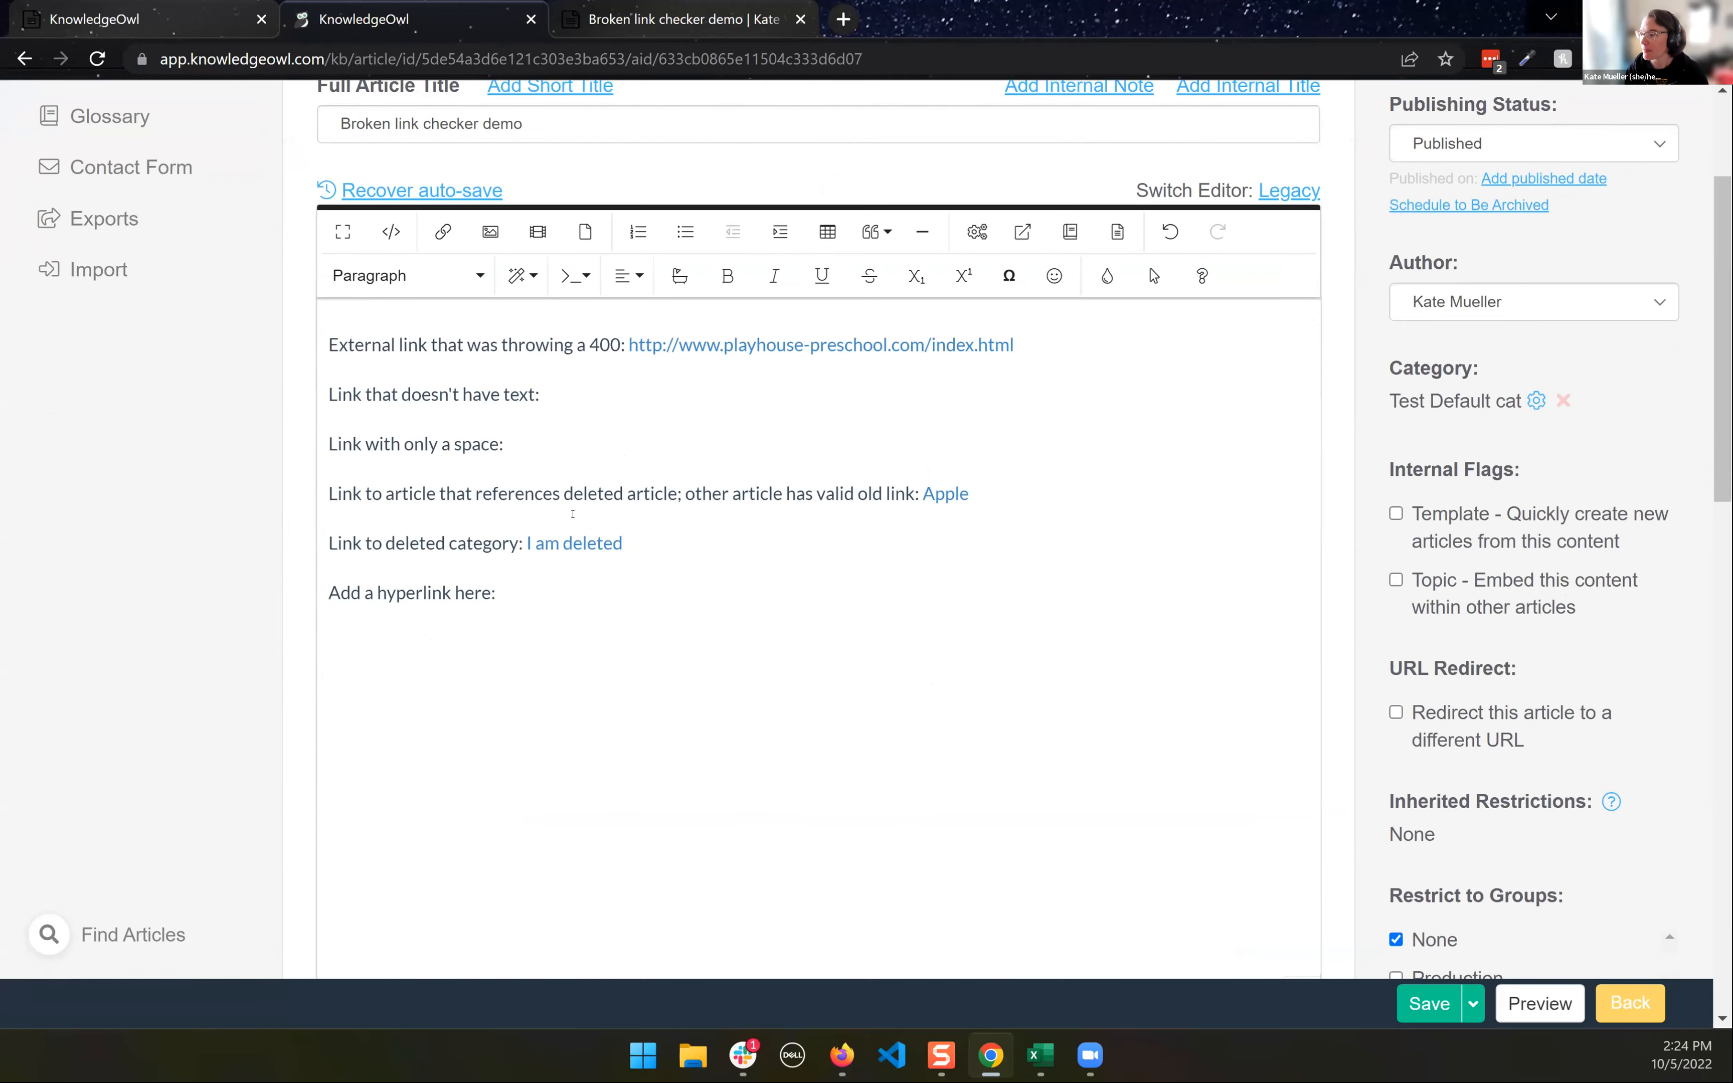
pyautogui.click(565, 537)
pyautogui.click(392, 231)
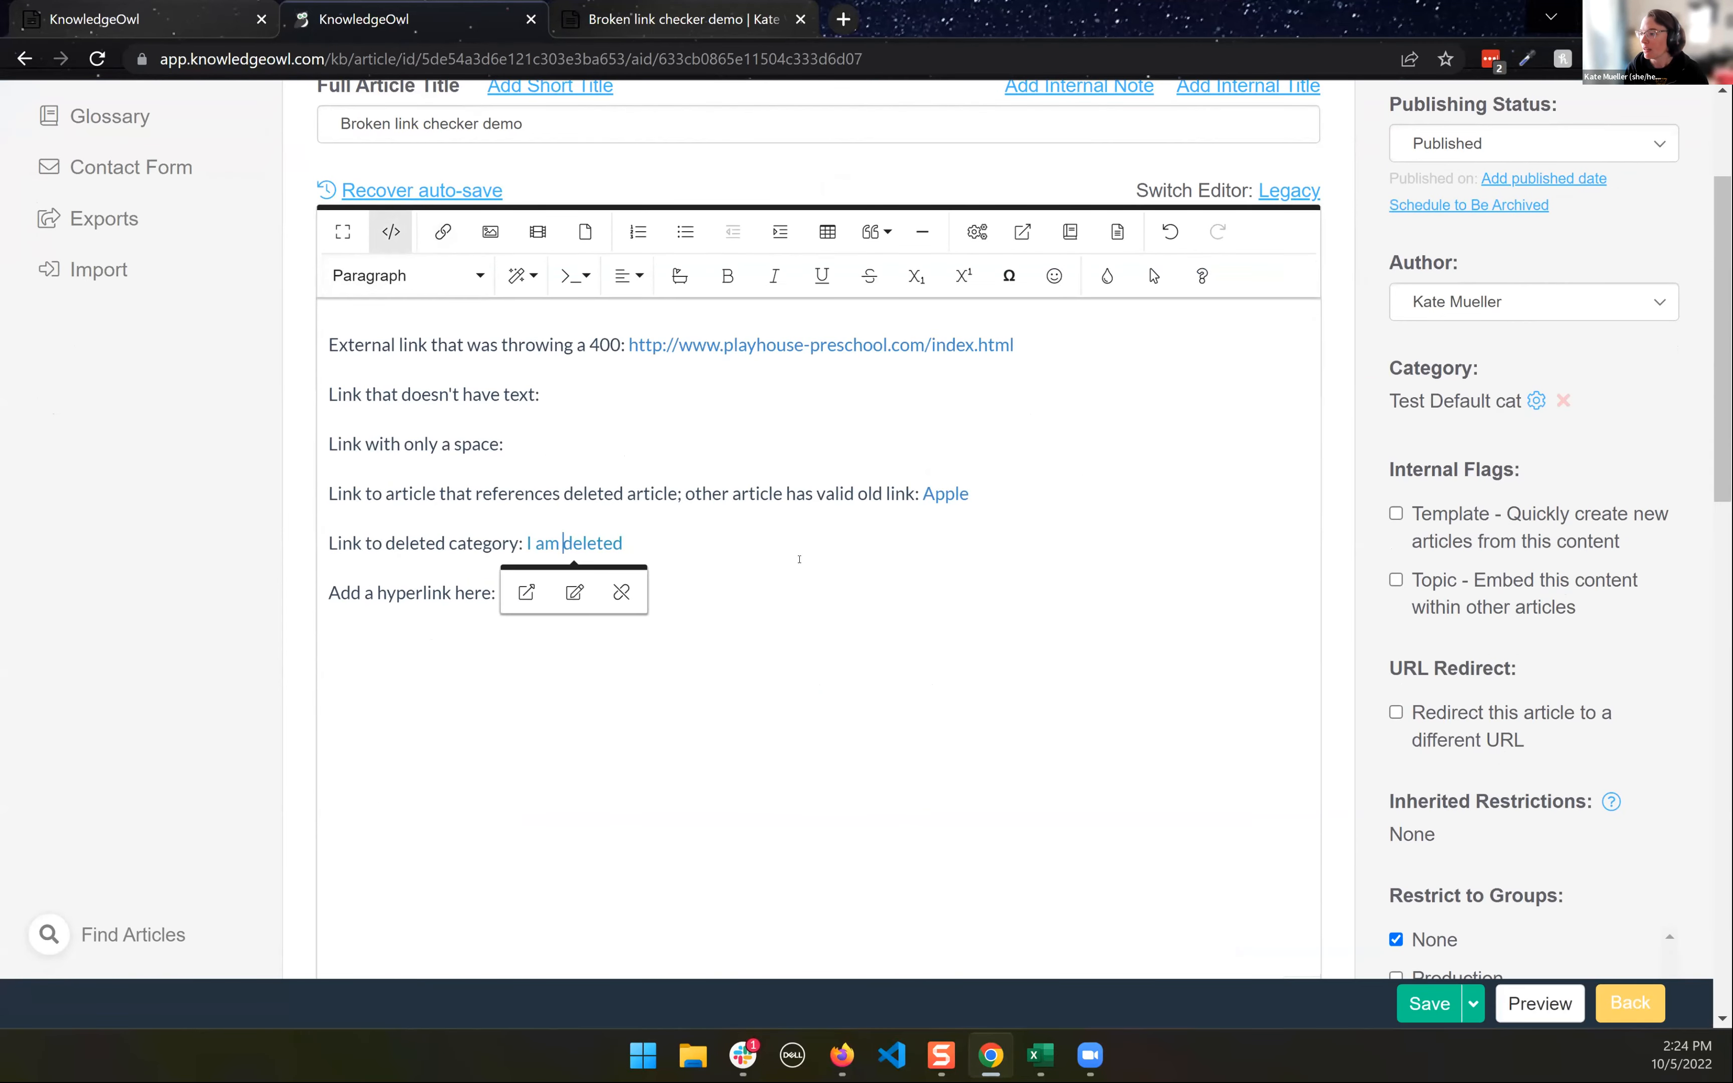
pyautogui.moveTo(847, 678); pyautogui.dragTo(1099, 681)
pyautogui.hotkey('ctrl', 'c')
# - Try to load the copied hg-id by substituting it for the article ID in the editor URL
pyautogui.scroll(3, 1151, 281)
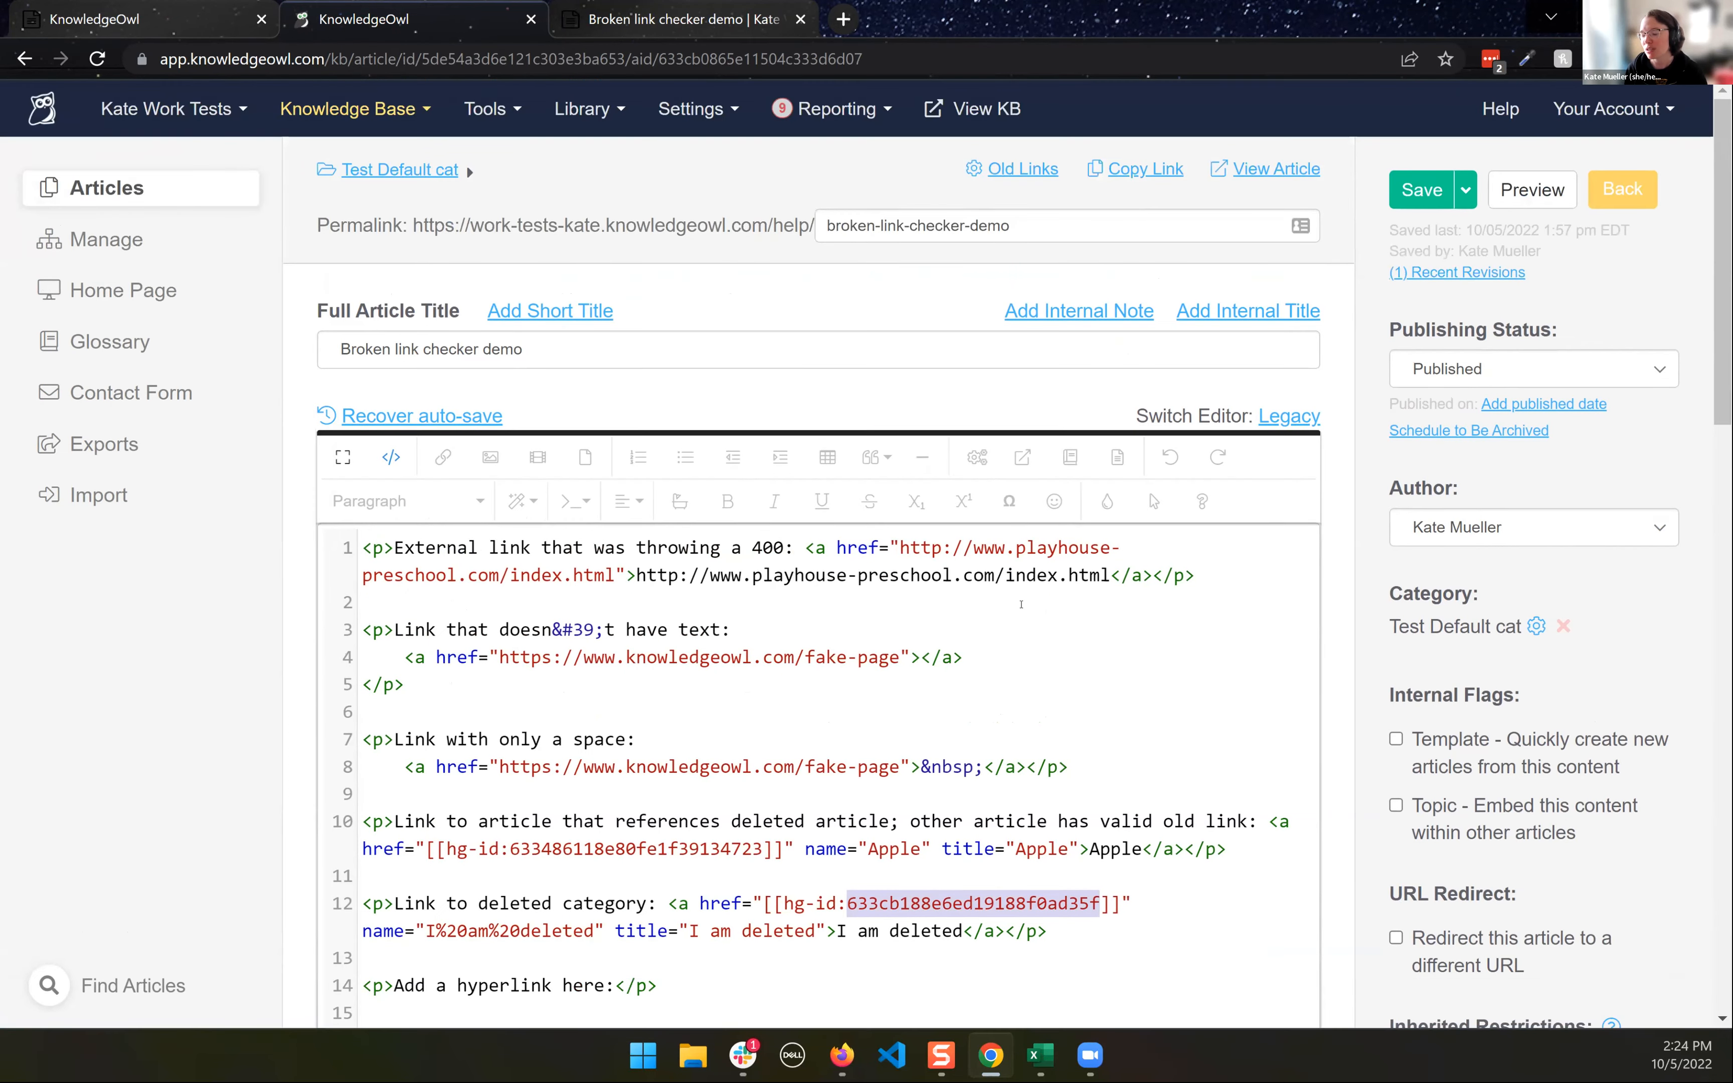
pyautogui.doubleClick(888, 62)
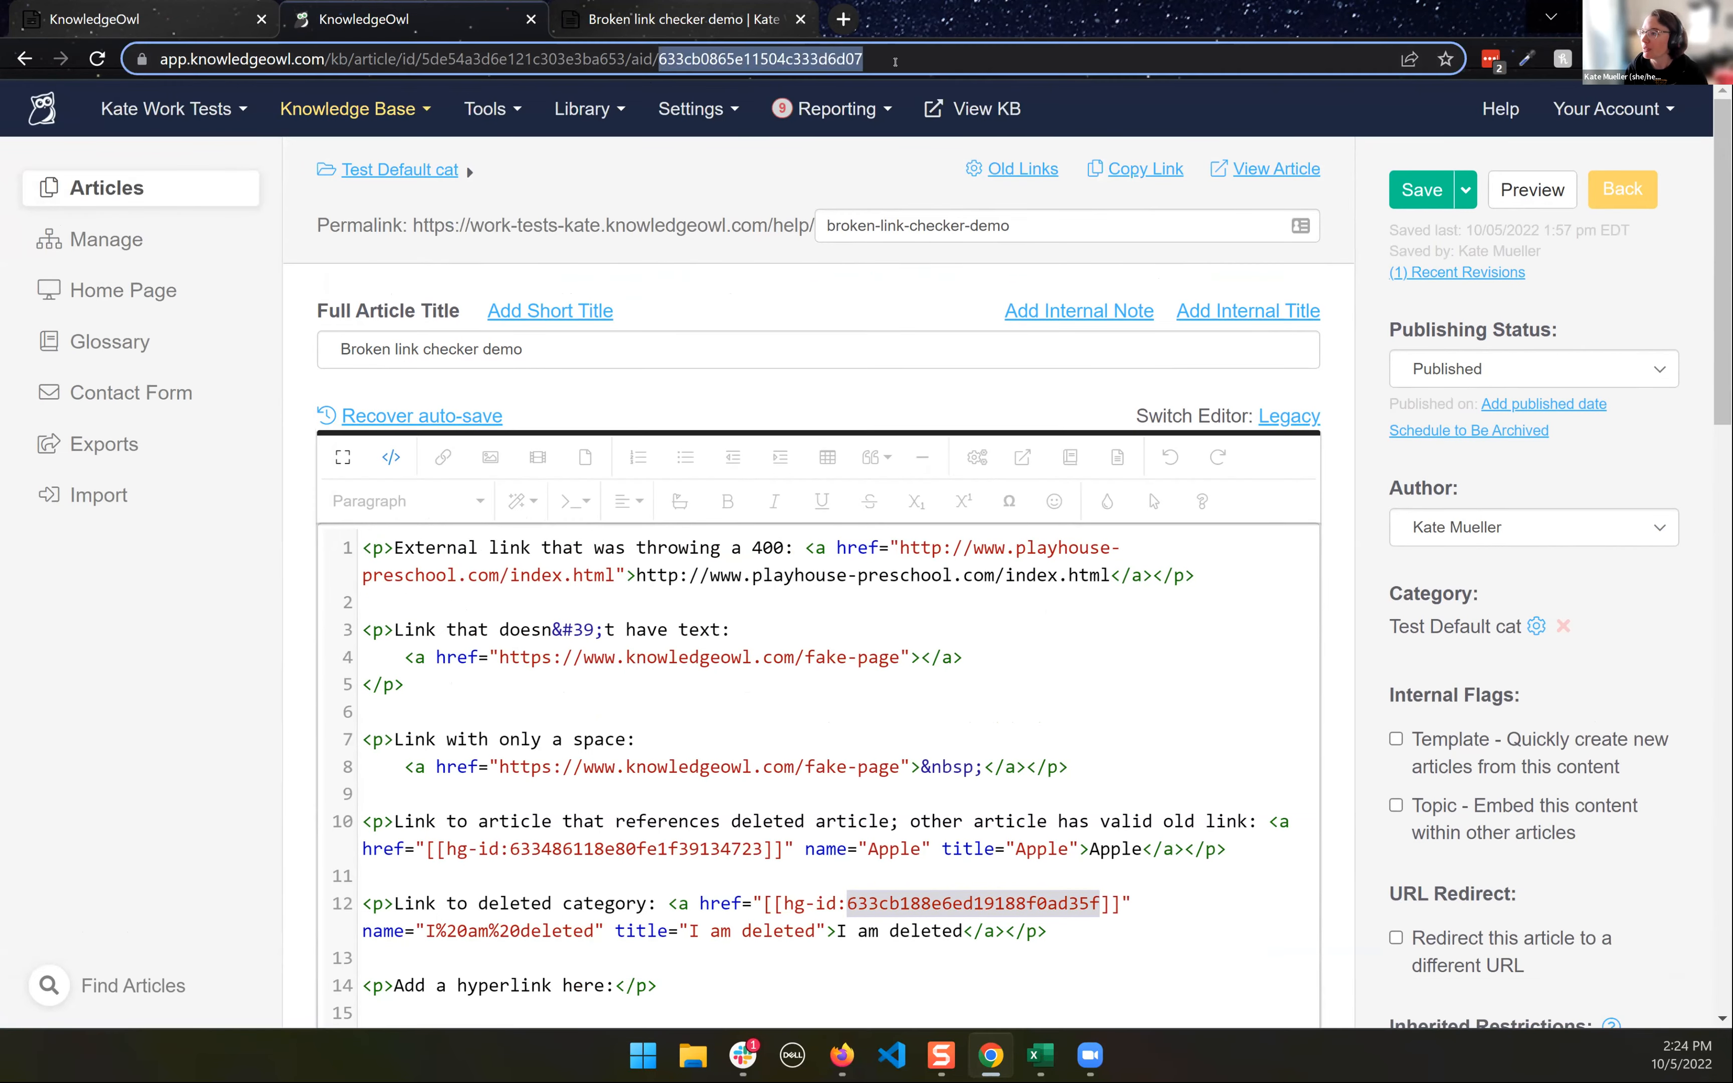
pyautogui.hotkey('ctrl', 'v')
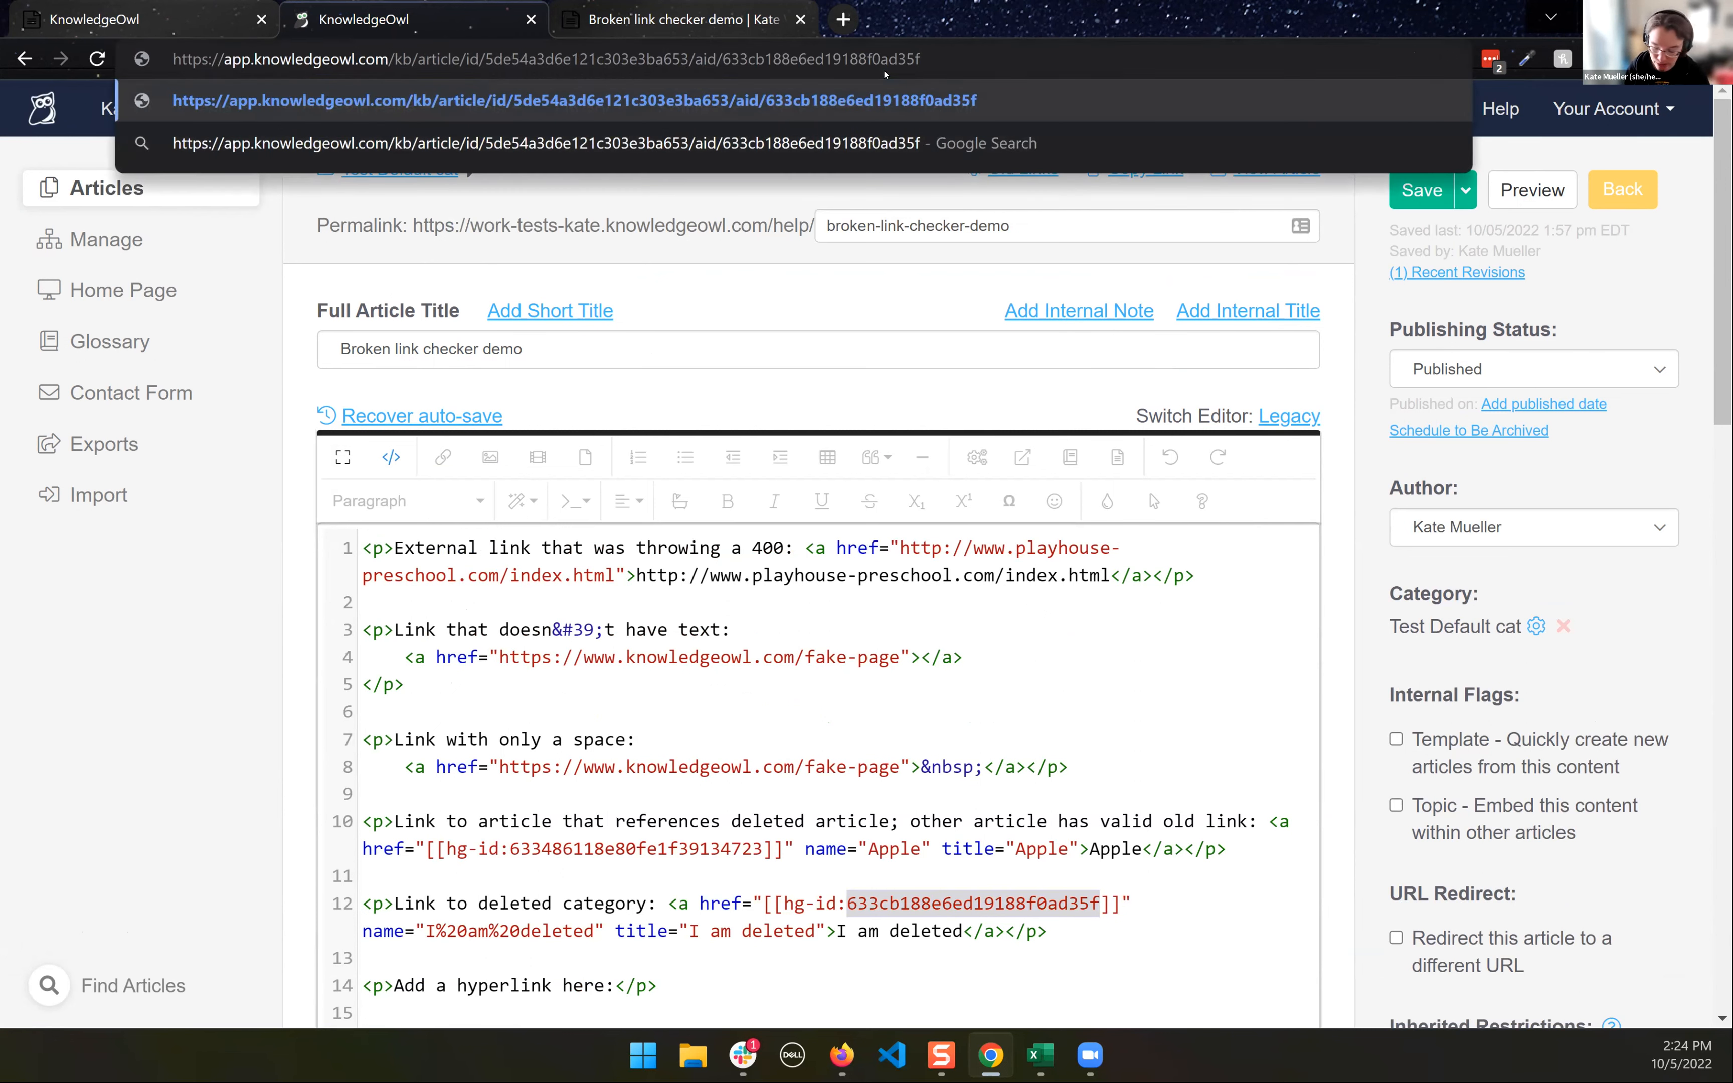
pyautogui.press('Return')
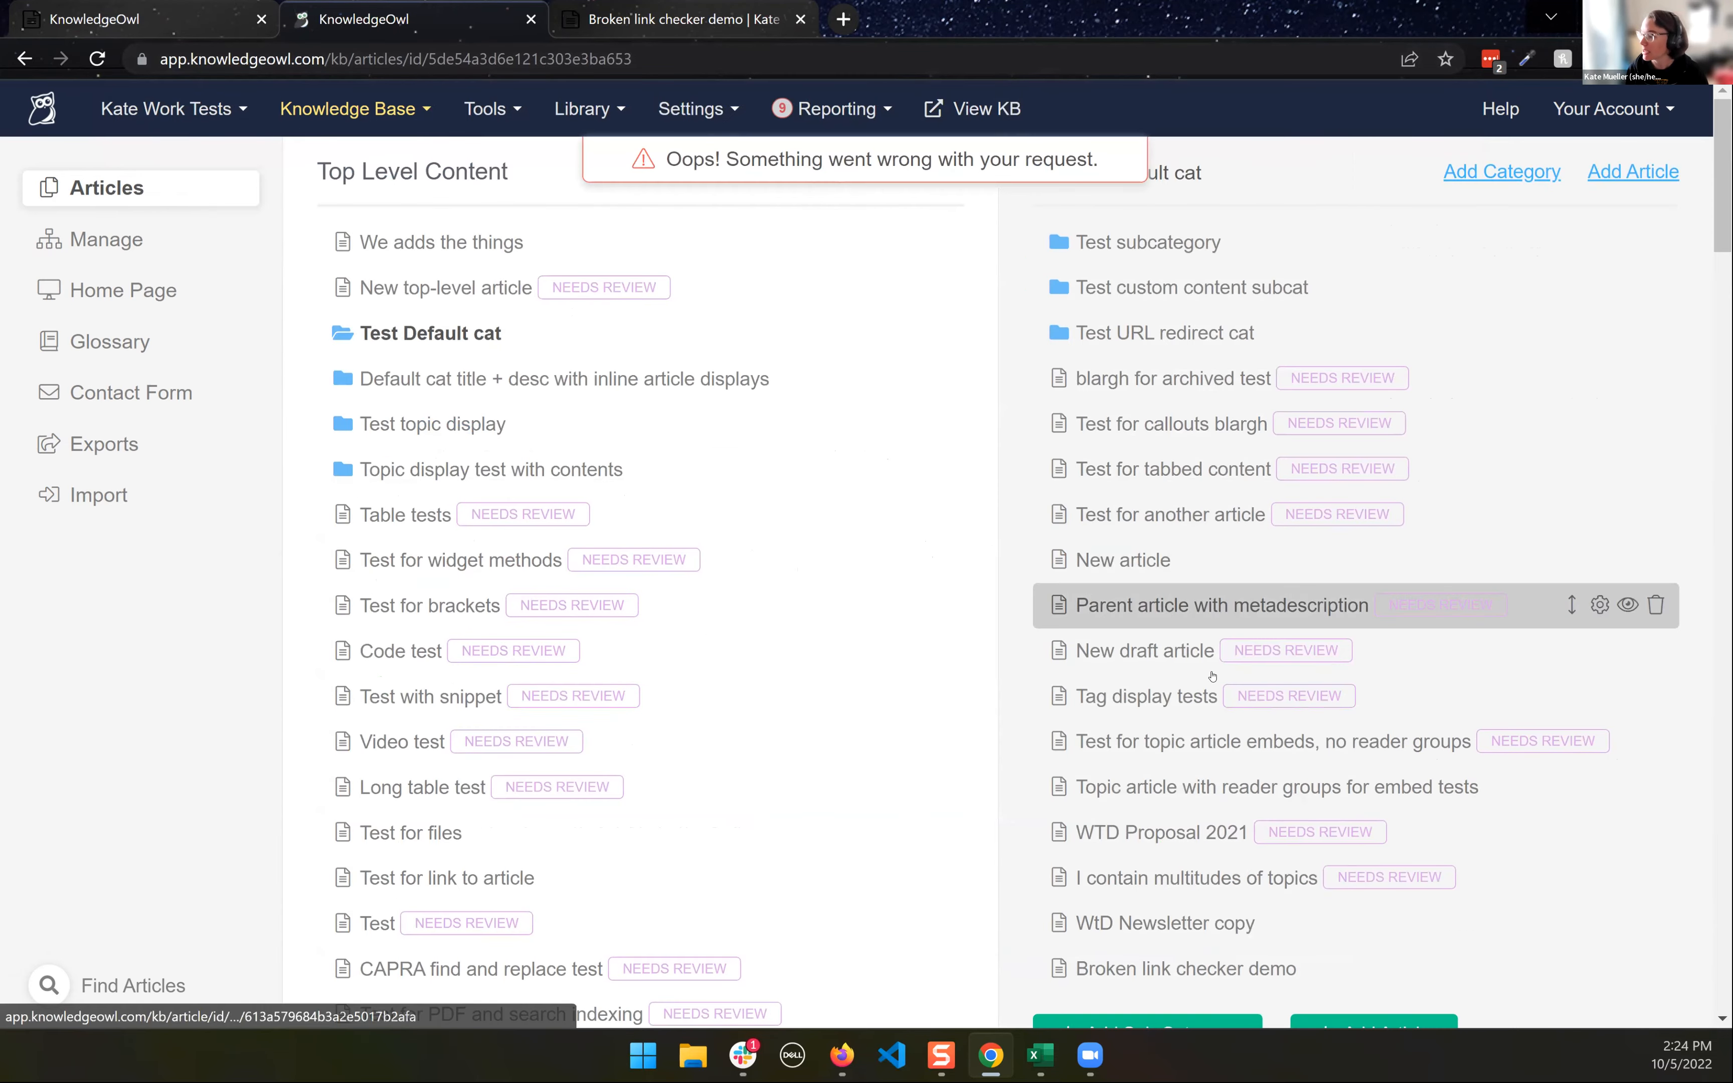
# - Open Test subcategory's settings and replace the category ID in the URL with the copied hg-id to load that category
pyautogui.scroll(-2, 1205, 677)
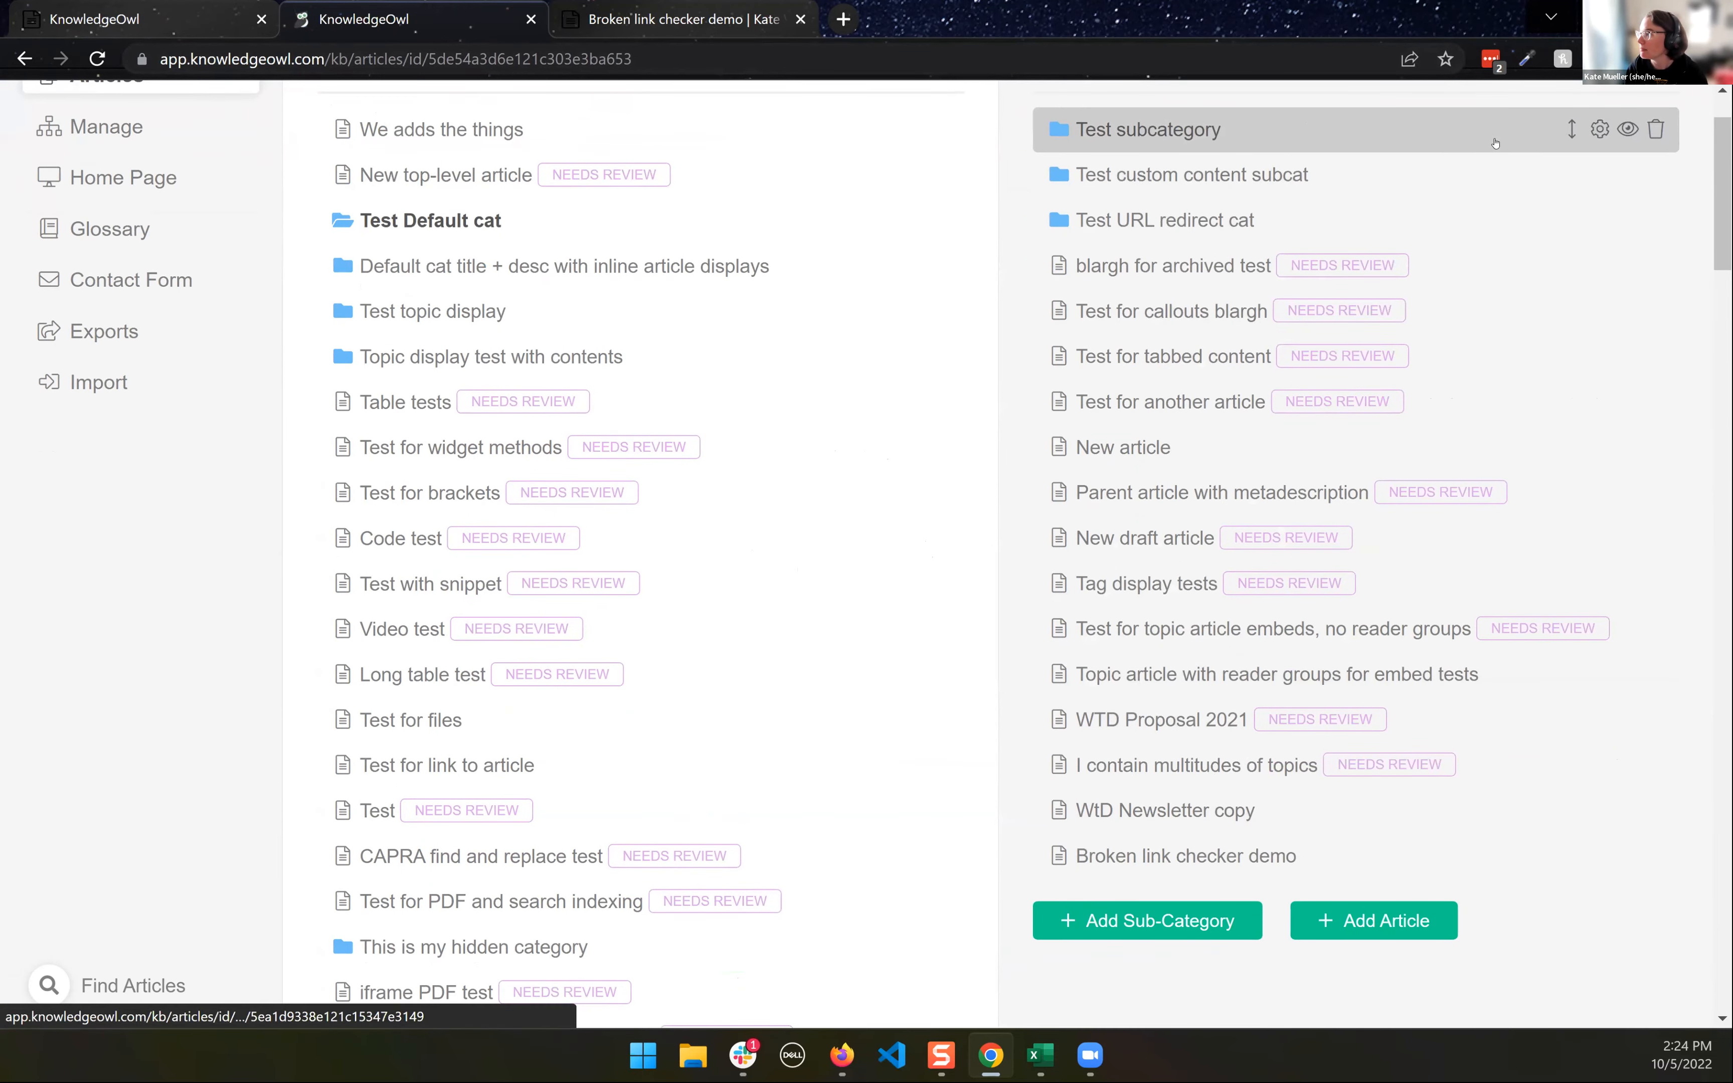
pyautogui.click(1600, 129)
pyautogui.moveTo(679, 59); pyautogui.dragTo(1169, 60)
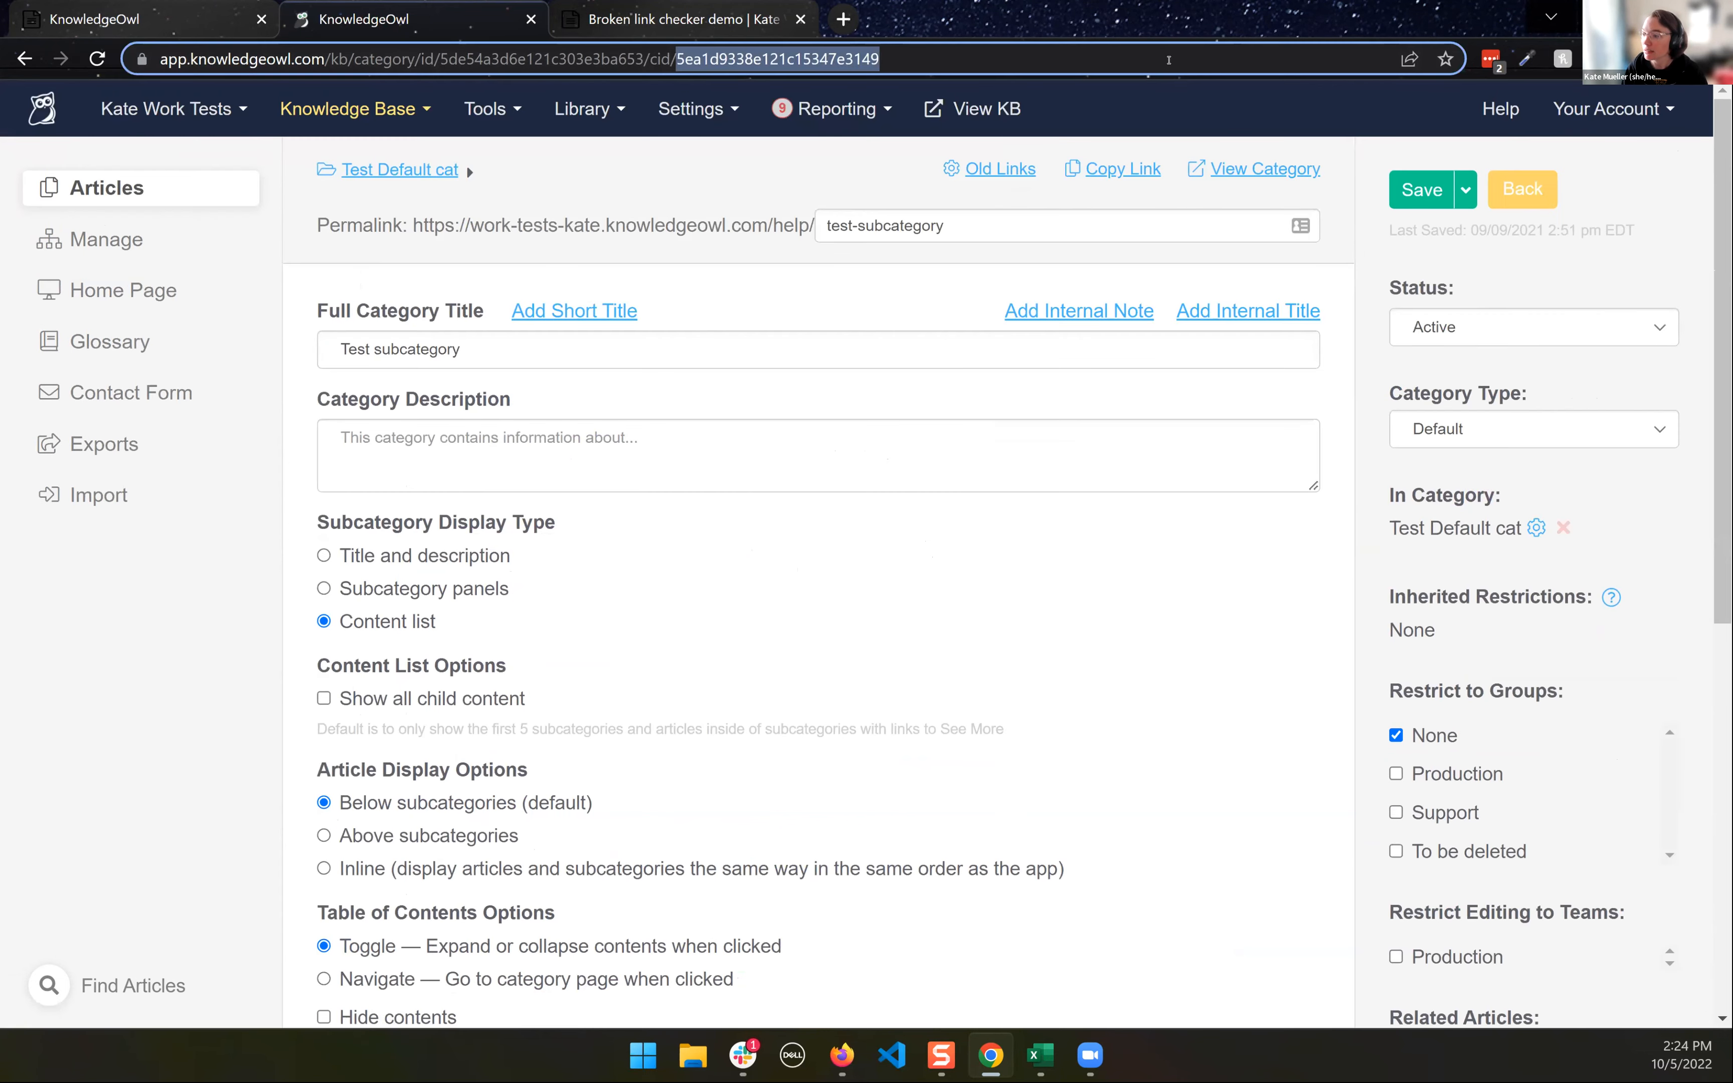
pyautogui.hotkey('ctrl', 'v')
pyautogui.press('Return')
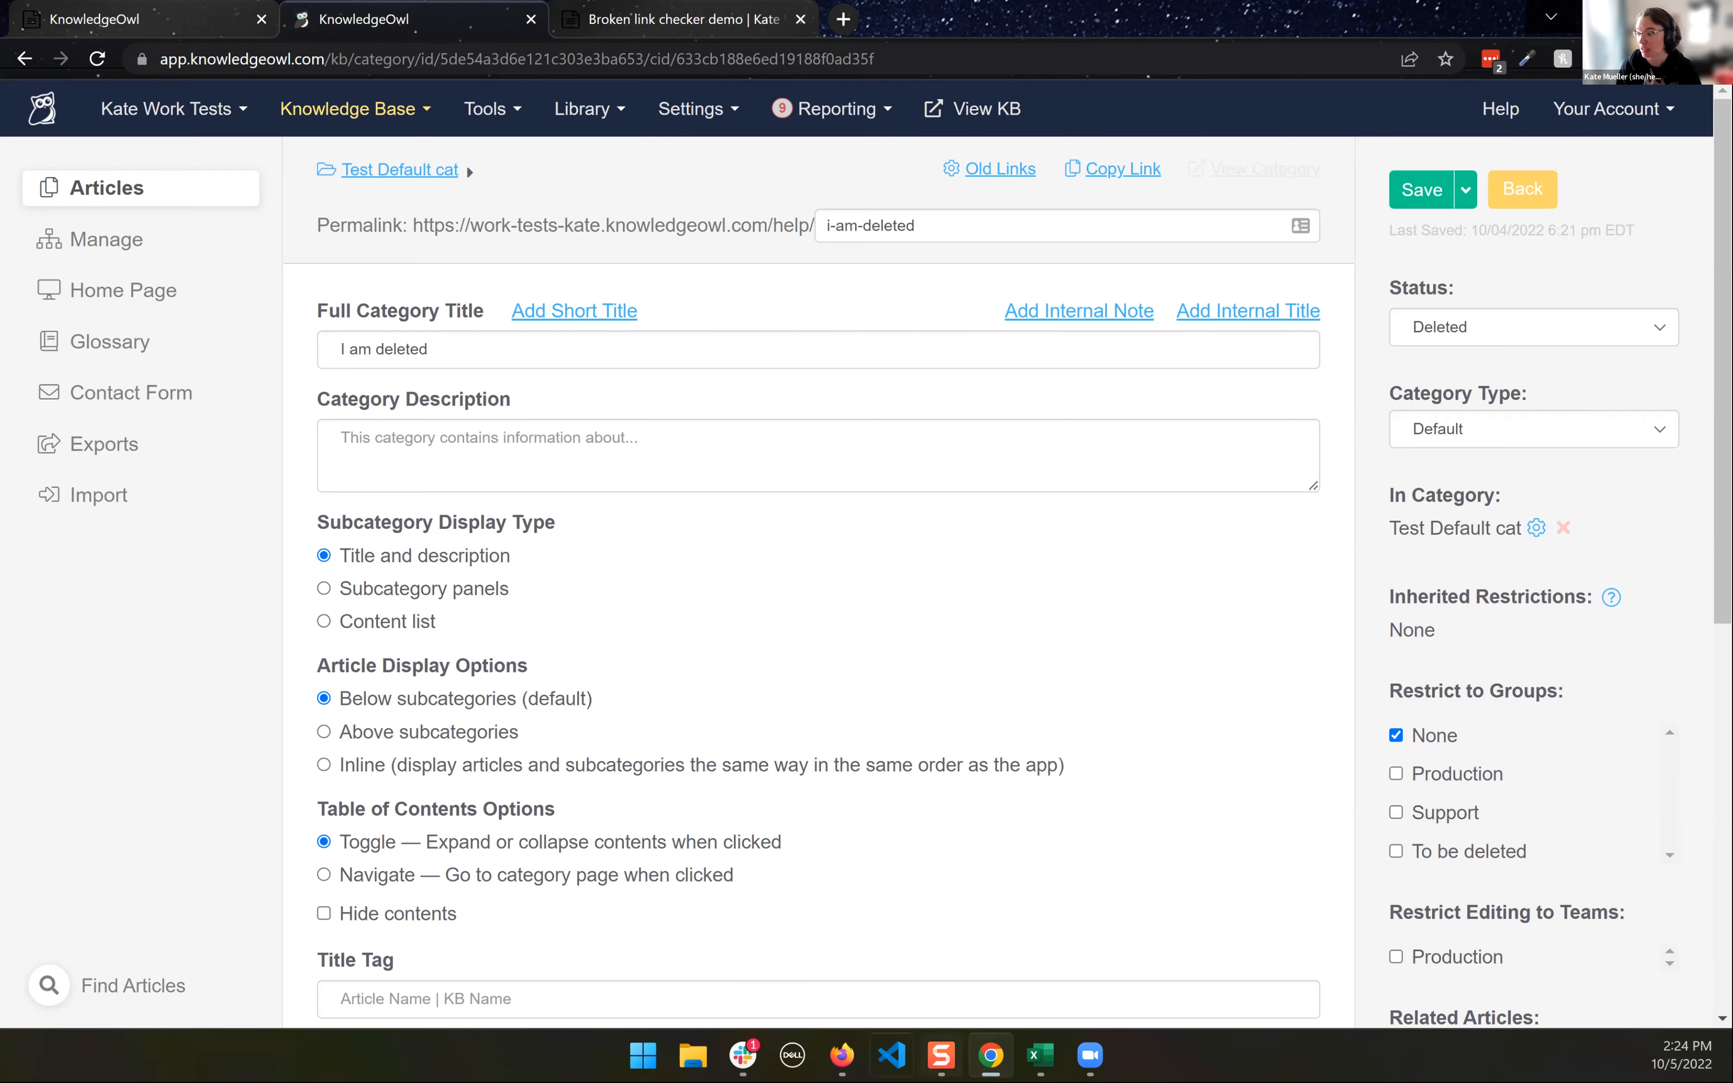
# - Switch to Firefox and show the "Link Investigation, Specifics" slide of the WW Broken Links presentation in Google Slides
pyautogui.click(842, 1055)
pyautogui.click(720, 935)
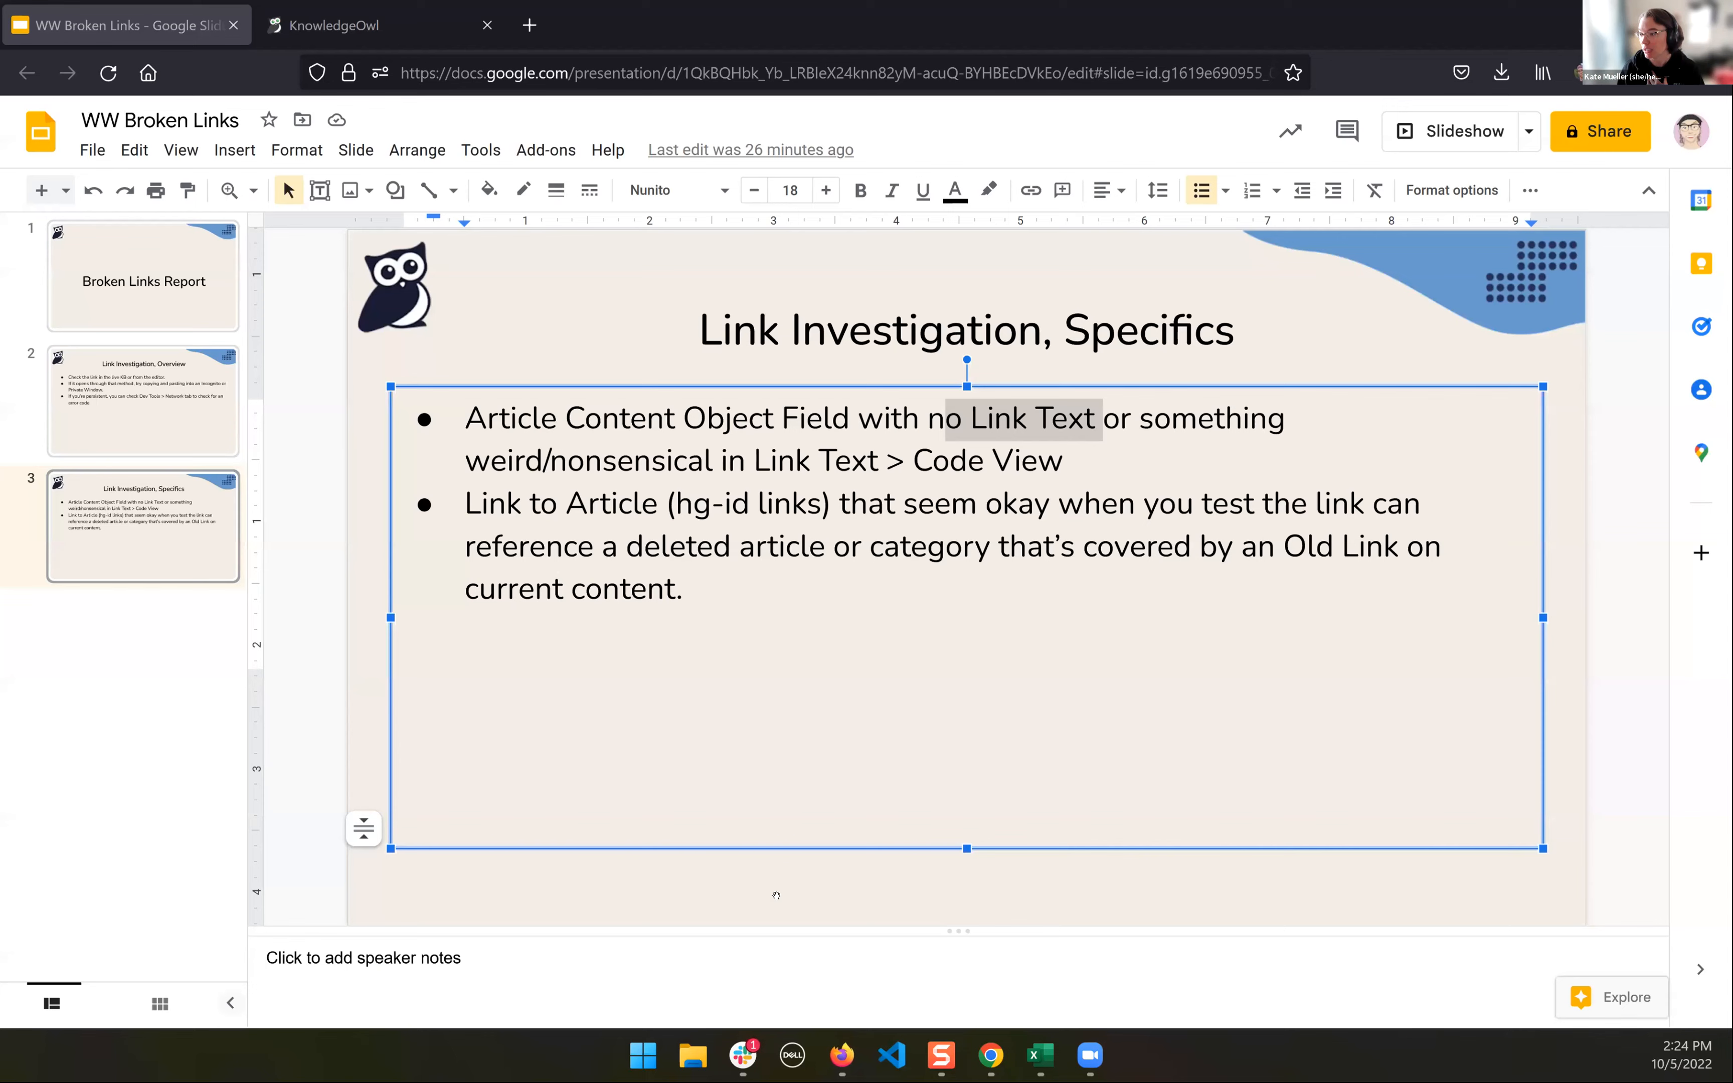